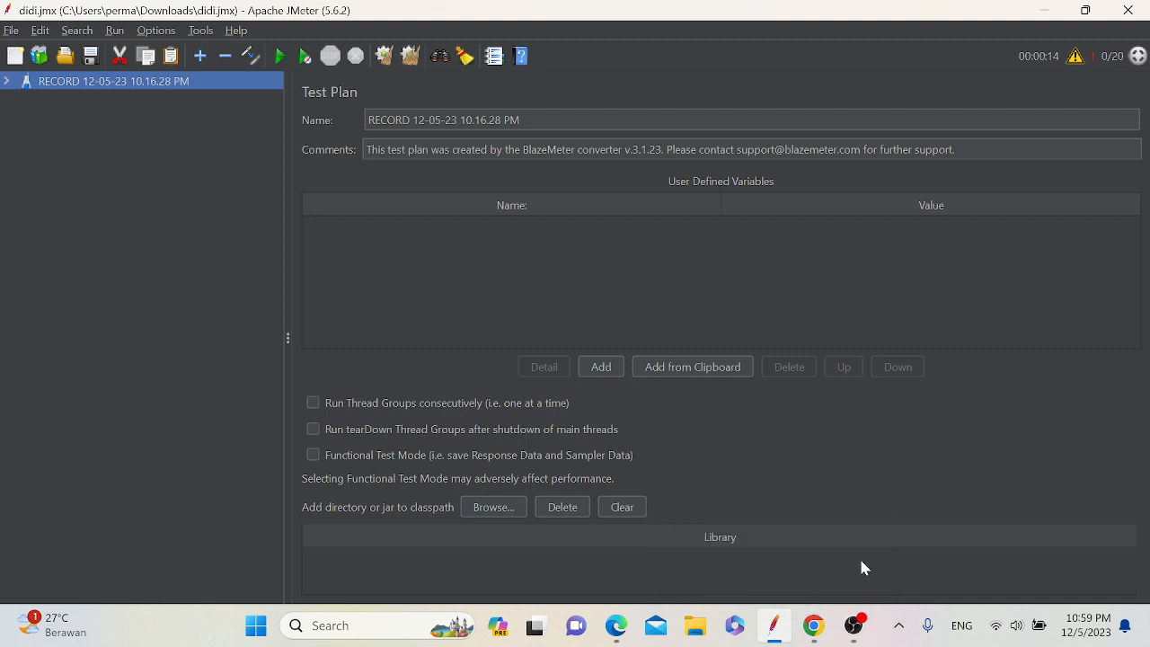
- Switch to Chrome and review the Apache JMeter download page, including the 5.6.2 binaries and its Java requirement
{"action": "mouse_move", "coordinate": [831, 640]}
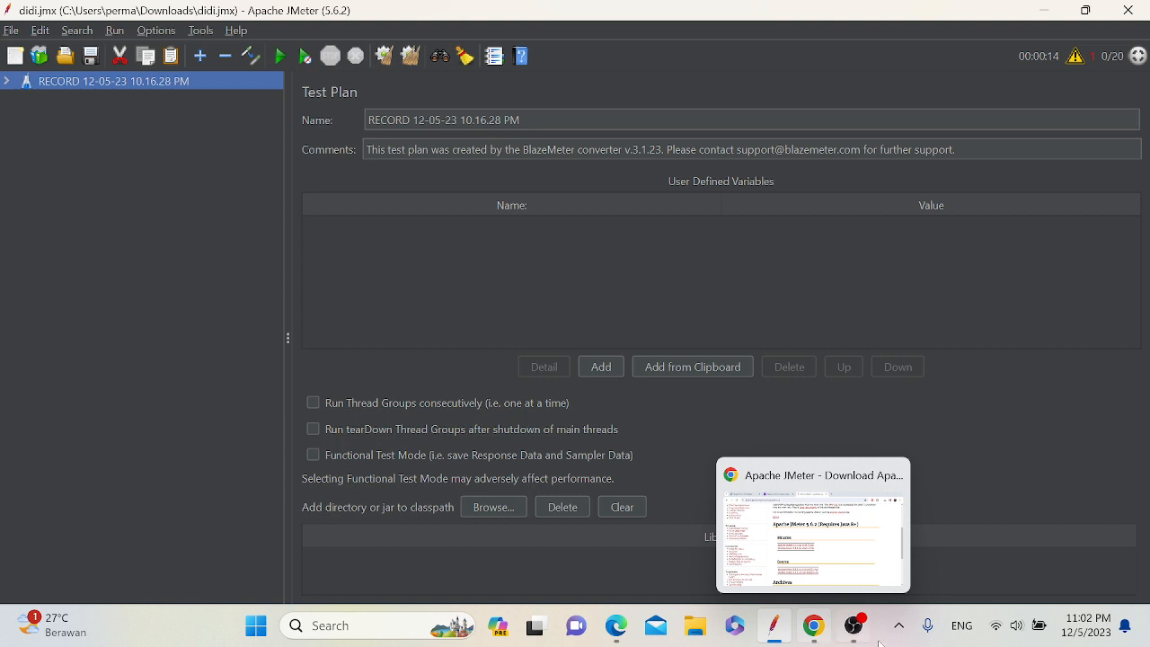
{"action": "left_click", "coordinate": [814, 629]}
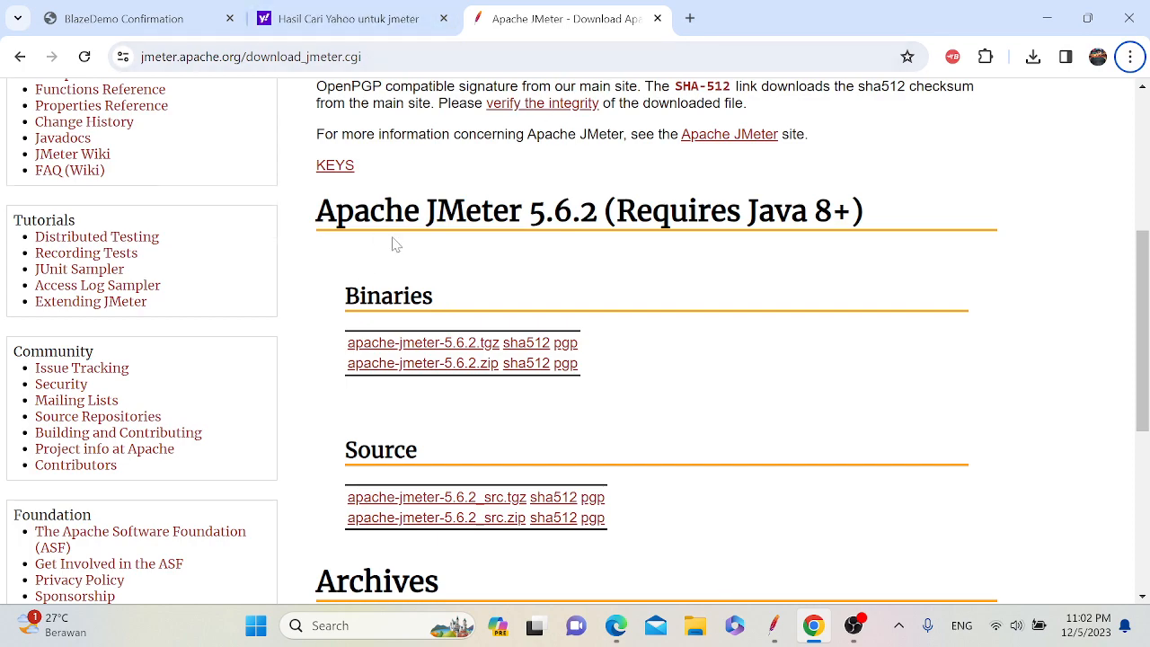
{"action": "scroll", "coordinate": [397, 245], "scroll_direction": "up", "scroll_amount": 4}
{"action": "scroll", "coordinate": [256, 277], "scroll_direction": "down", "scroll_amount": 2}
{"action": "scroll", "coordinate": [255, 276], "scroll_direction": "up", "scroll_amount": 2}
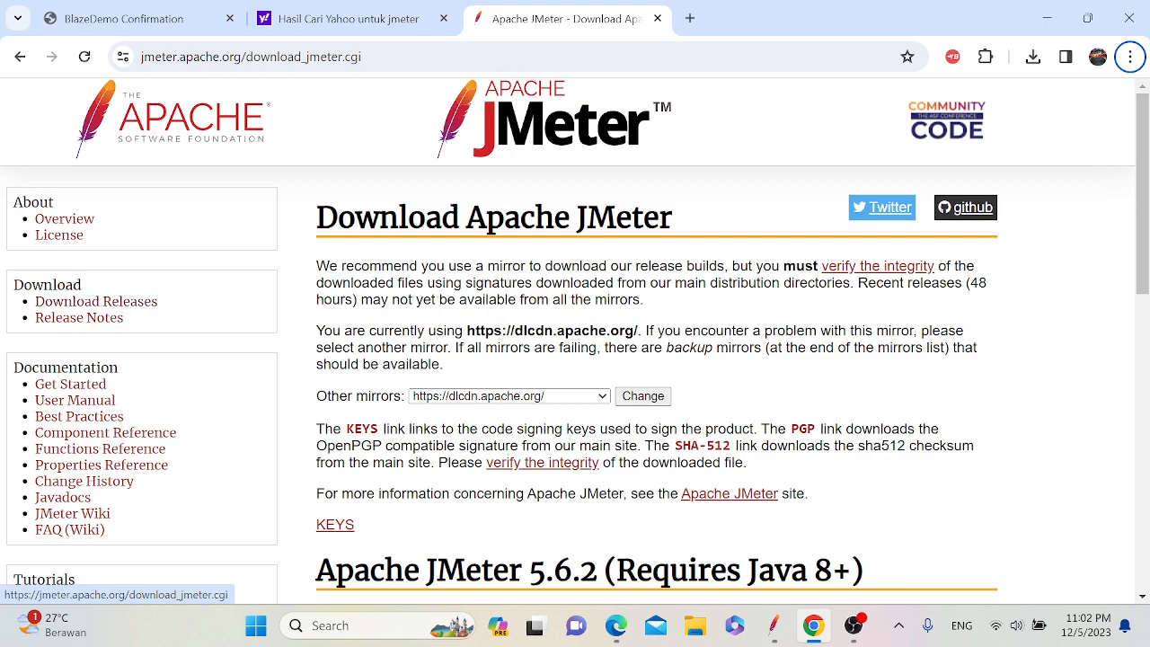
{"action": "scroll", "coordinate": [359, 323], "scroll_direction": "down", "scroll_amount": 3}
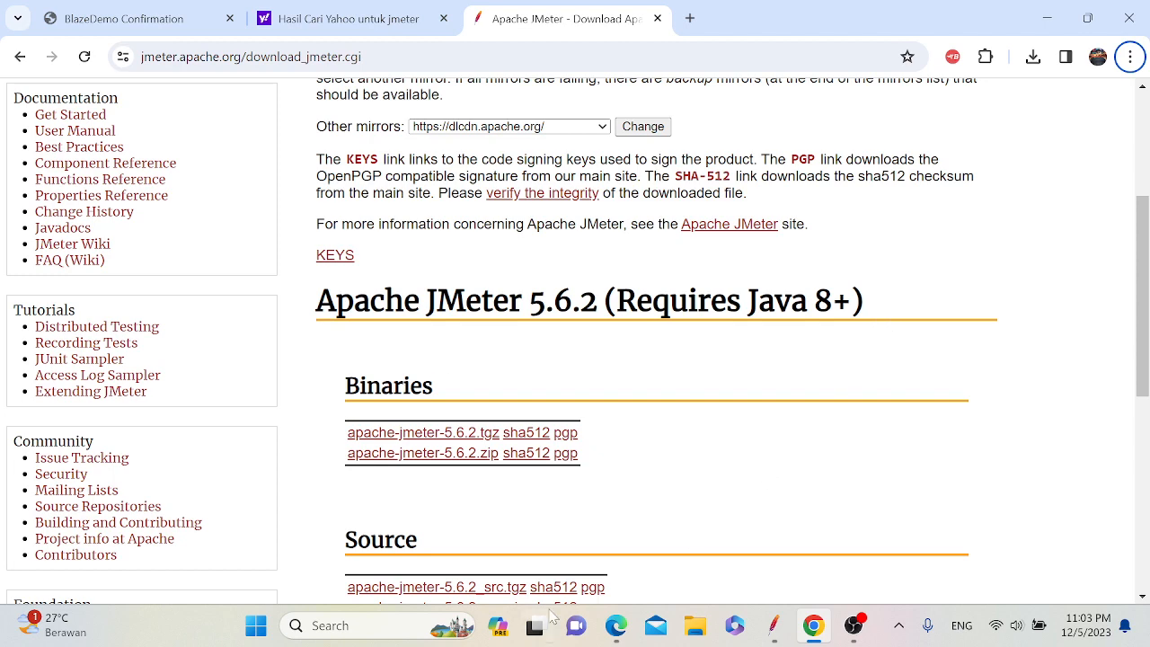
- Open Command Prompt and check the installed Java version with java -version
{"action": "left_click", "coordinate": [411, 622]}
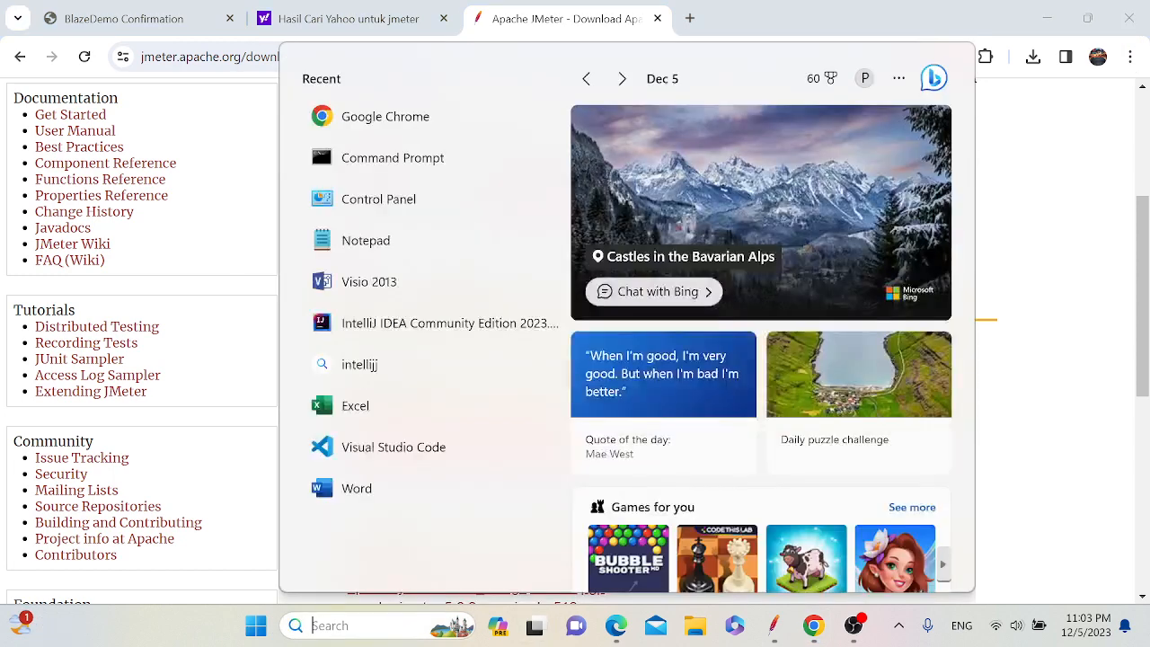
{"action": "type", "text": "c"}
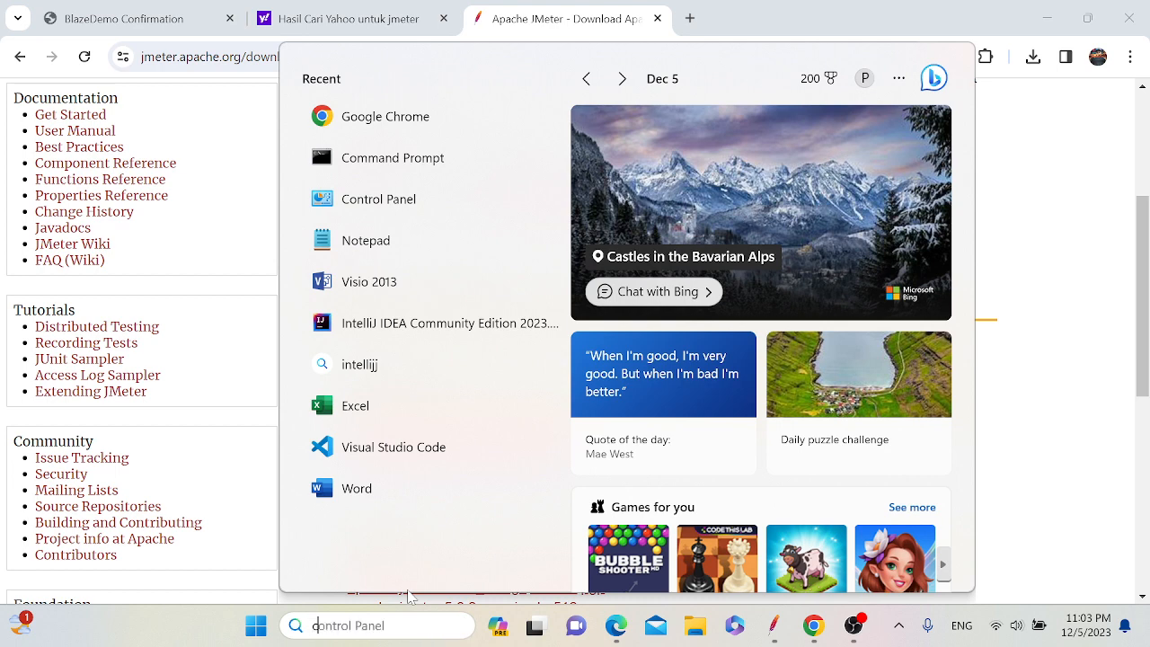
{"action": "type", "text": "md"}
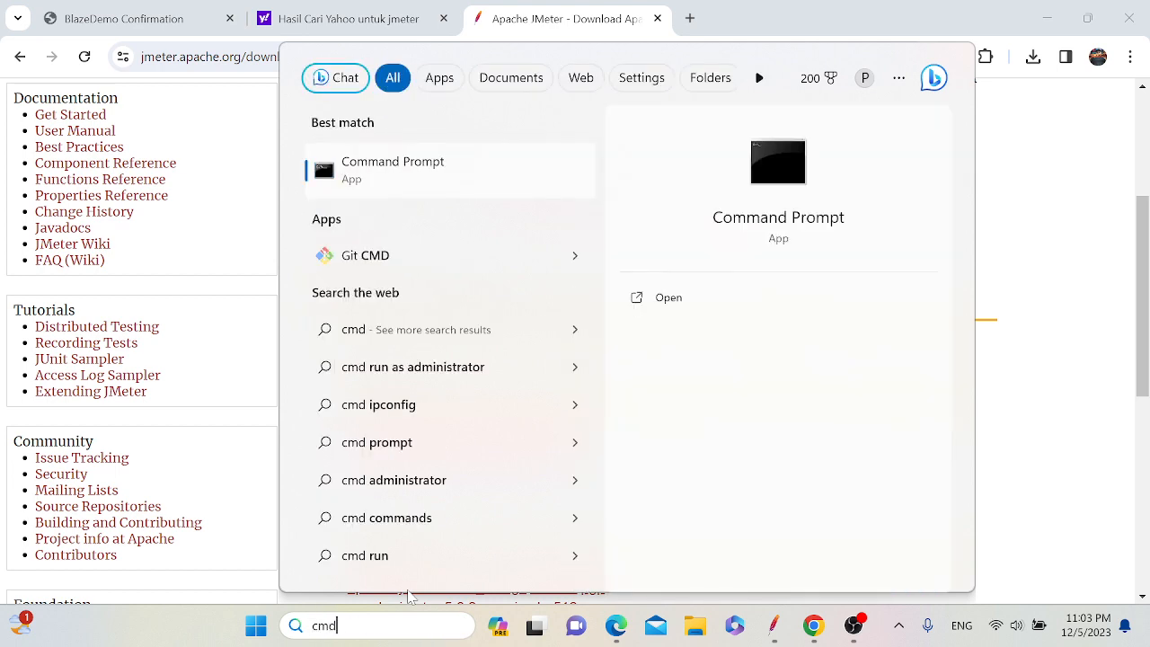
{"action": "key", "text": "Escape"}
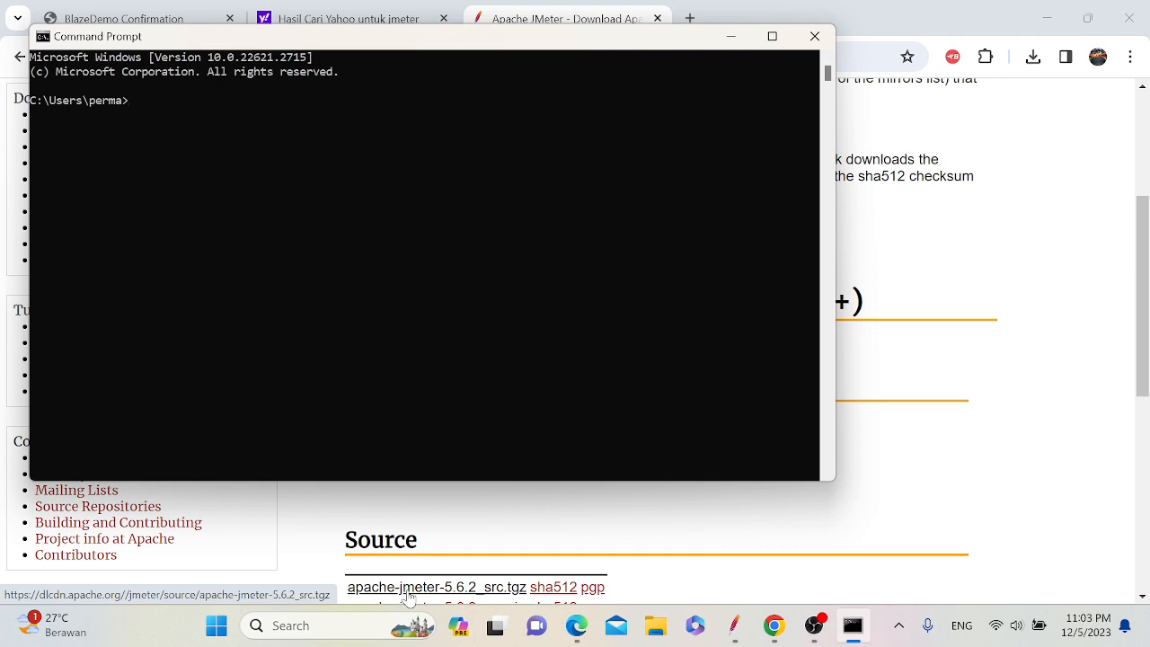
{"action": "type", "text": "java -version"}
{"action": "key", "text": "Return"}
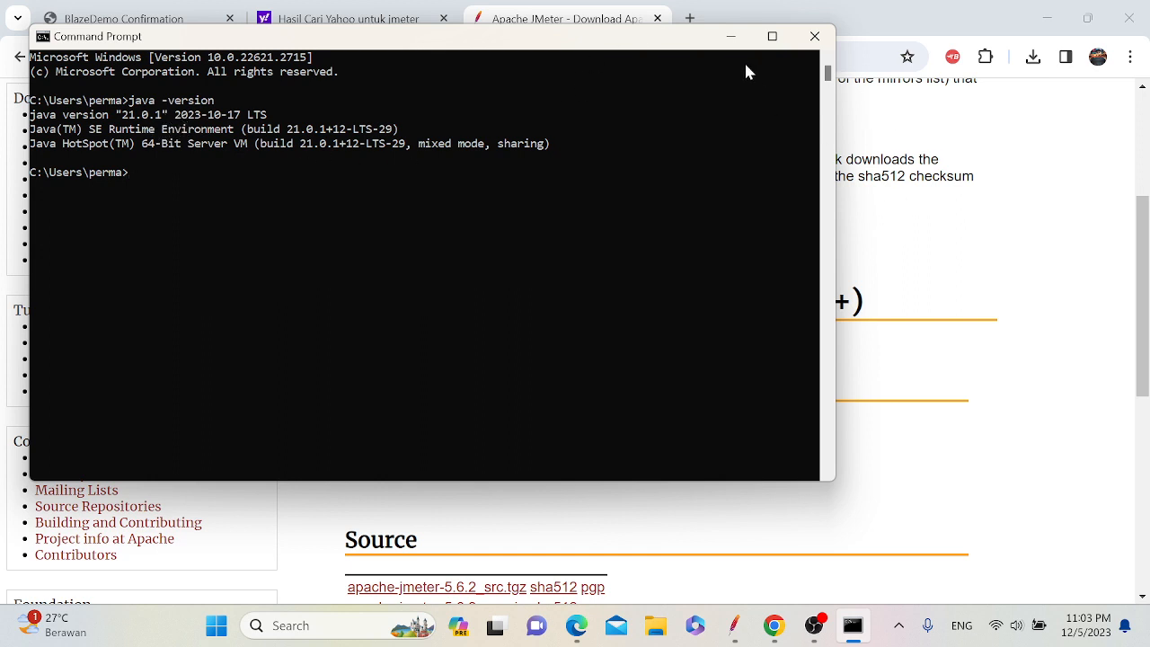
- Narrow the Command Prompt window slightly, then close it
{"action": "left_click_drag", "start_coordinate": [685, 45], "coordinate": [690, 48]}
{"action": "left_click", "coordinate": [762, 290]}
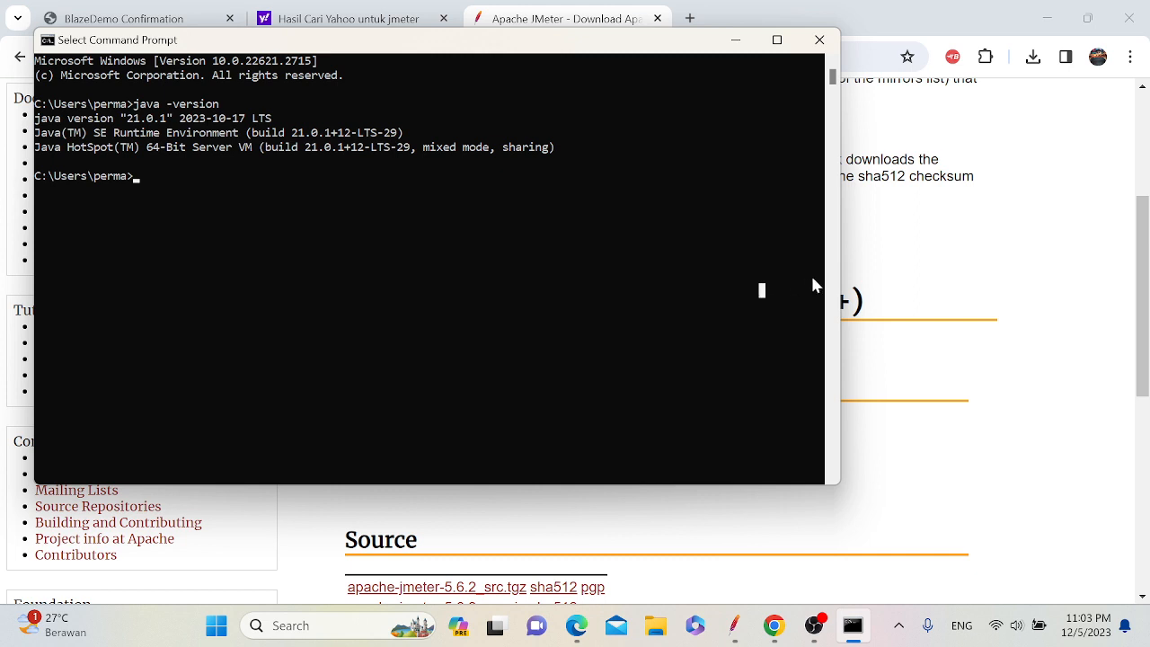
{"action": "left_click_drag", "start_coordinate": [842, 271], "coordinate": [688, 270]}
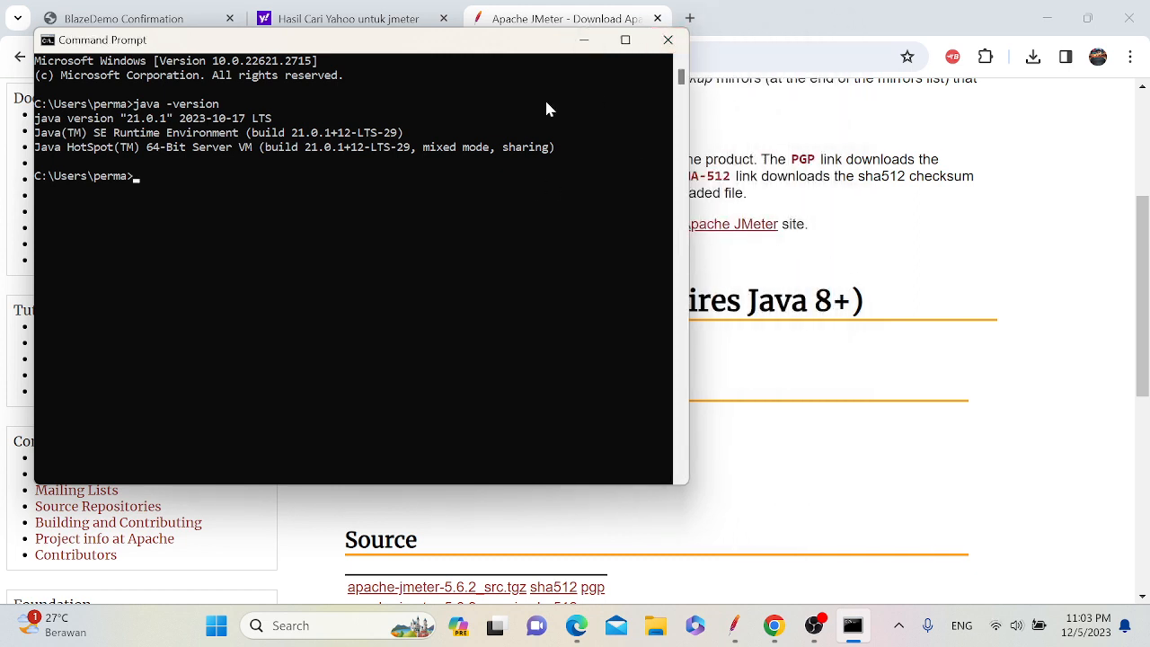
{"action": "left_click_drag", "start_coordinate": [690, 128], "coordinate": [805, 142]}
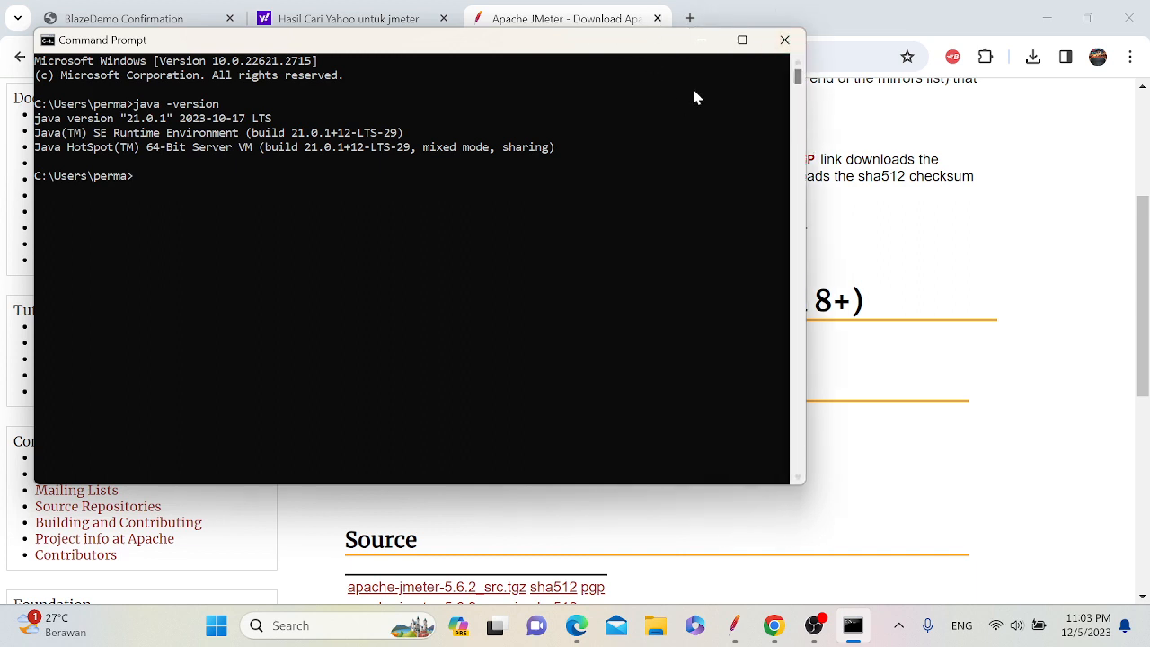
{"action": "left_click", "coordinate": [783, 42]}
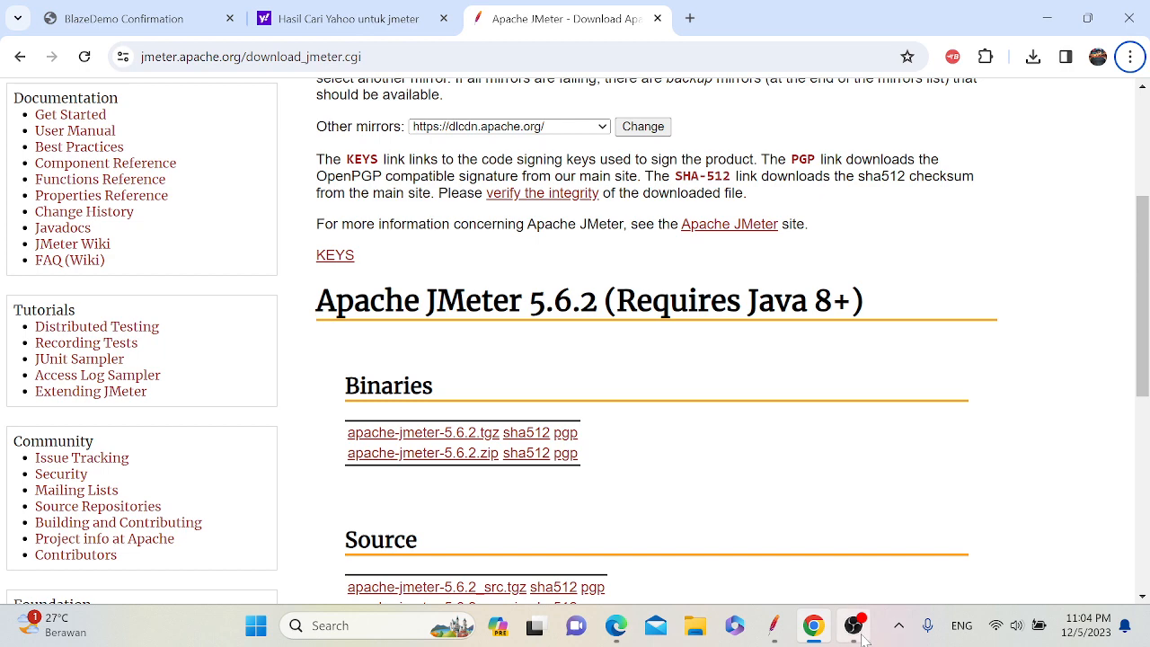
- Switch to JMeter and create a new, empty test plan in place of didi.jmx
{"action": "mouse_move", "coordinate": [860, 634]}
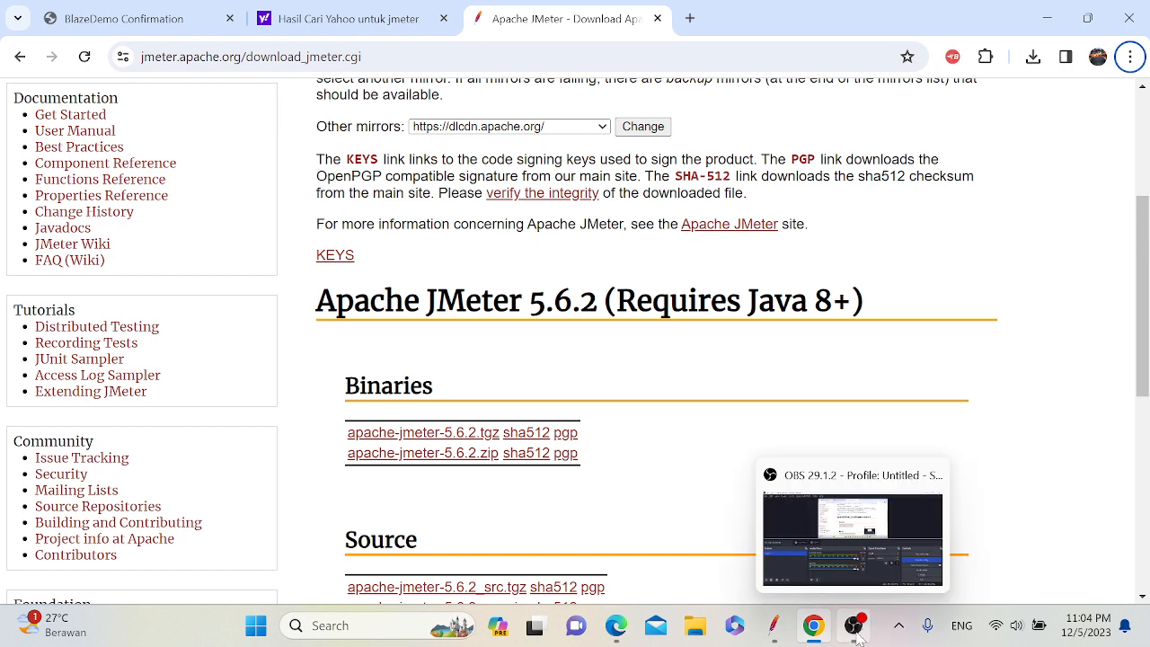
{"action": "left_click", "coordinate": [858, 634]}
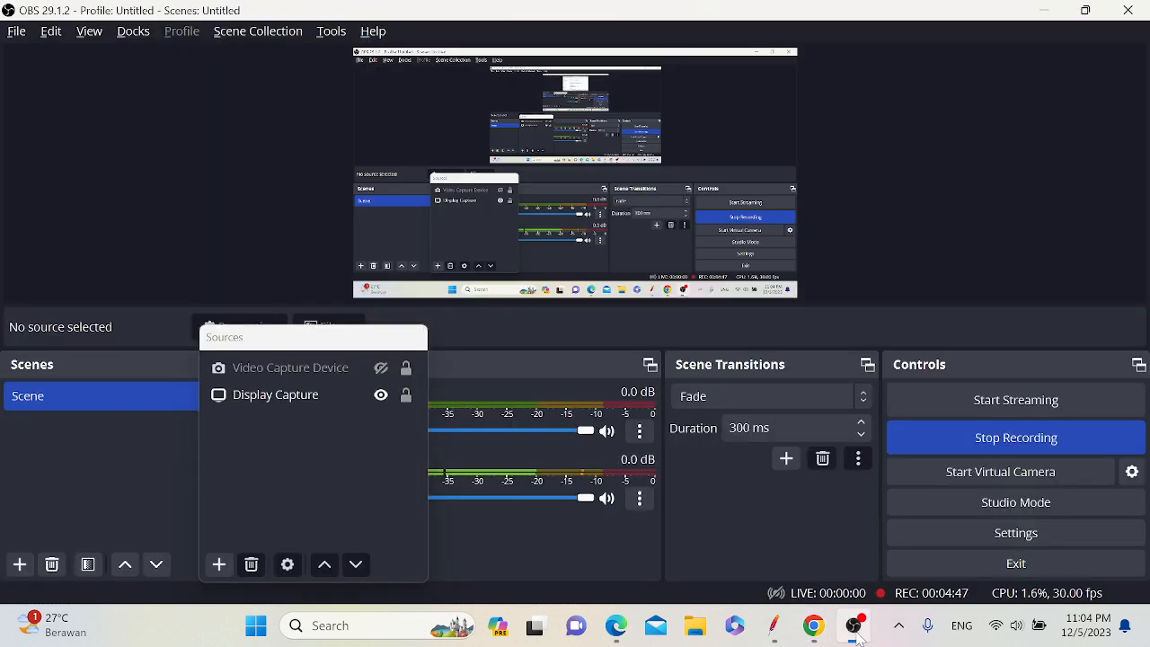
{"action": "left_click", "coordinate": [775, 633]}
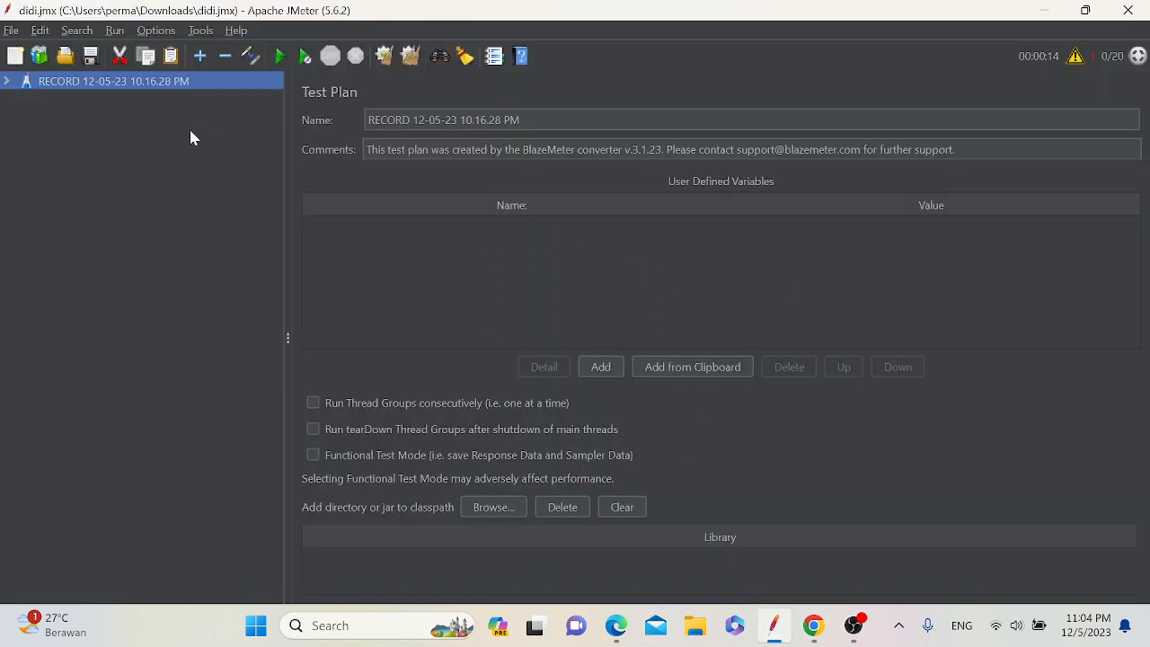
{"action": "left_click", "coordinate": [12, 32]}
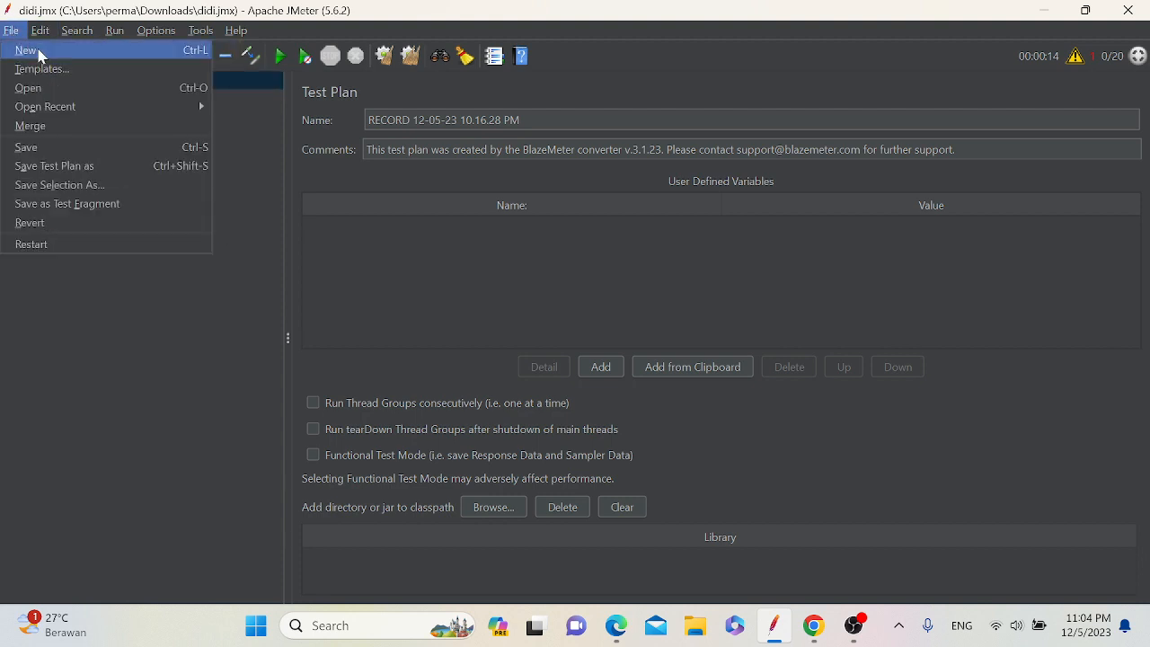
{"action": "left_click", "coordinate": [39, 54]}
{"action": "left_click", "coordinate": [517, 334]}
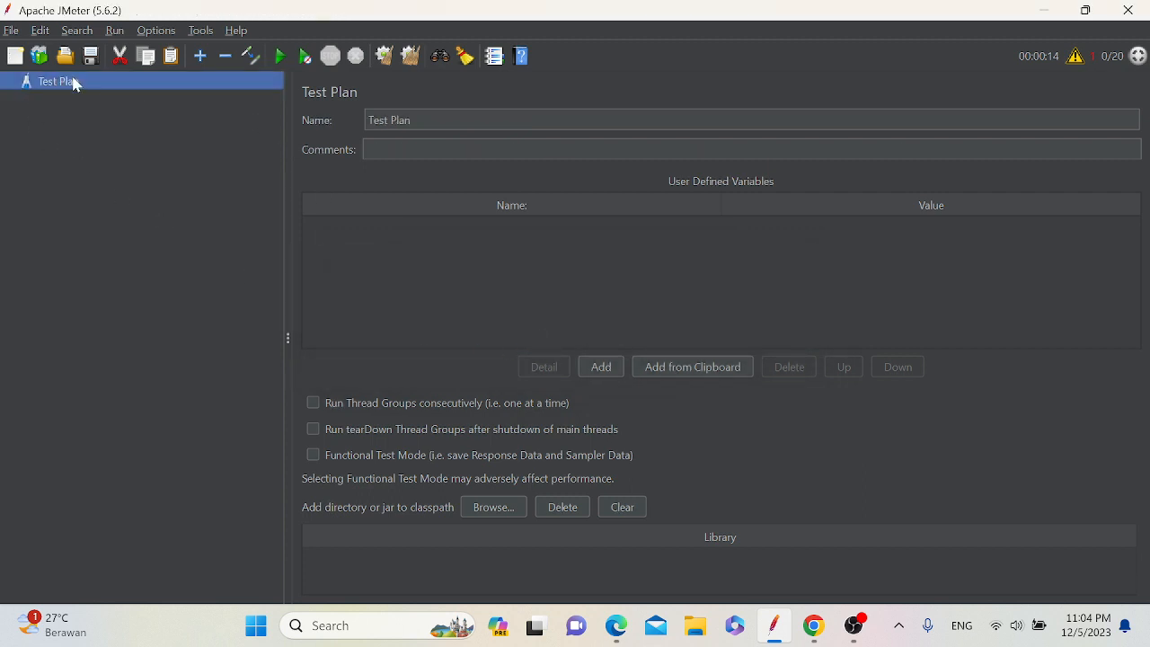
- Add a Thread Group to the test plan
{"action": "right_click", "coordinate": [75, 79]}
{"action": "mouse_move", "coordinate": [162, 91]}
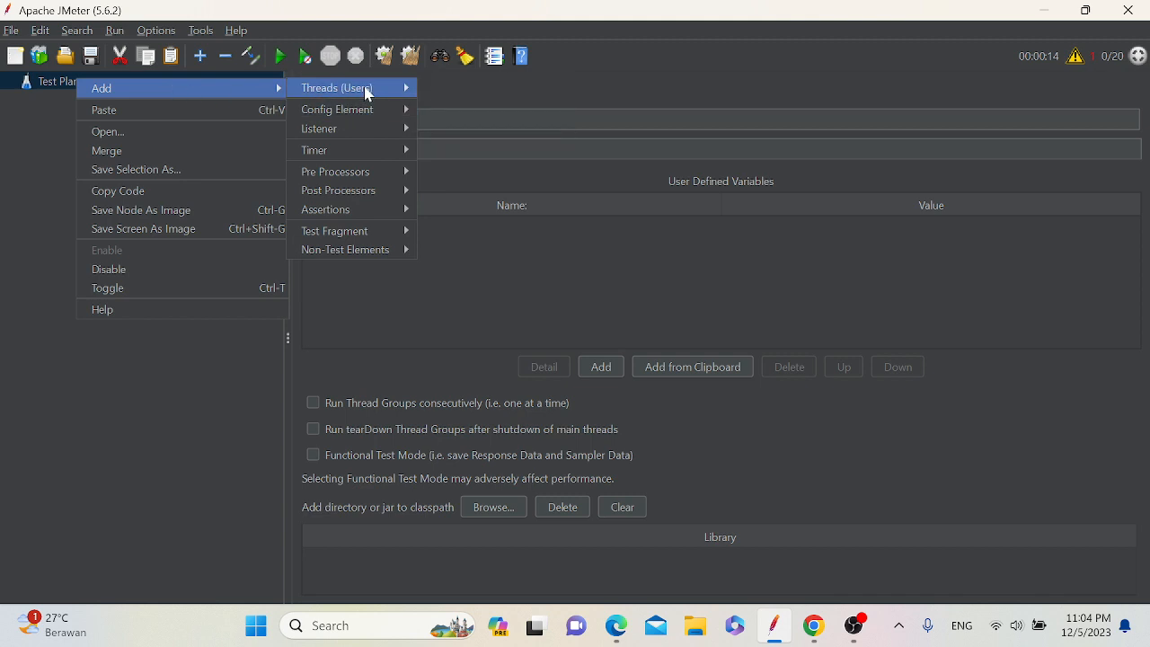
{"action": "mouse_move", "coordinate": [366, 93]}
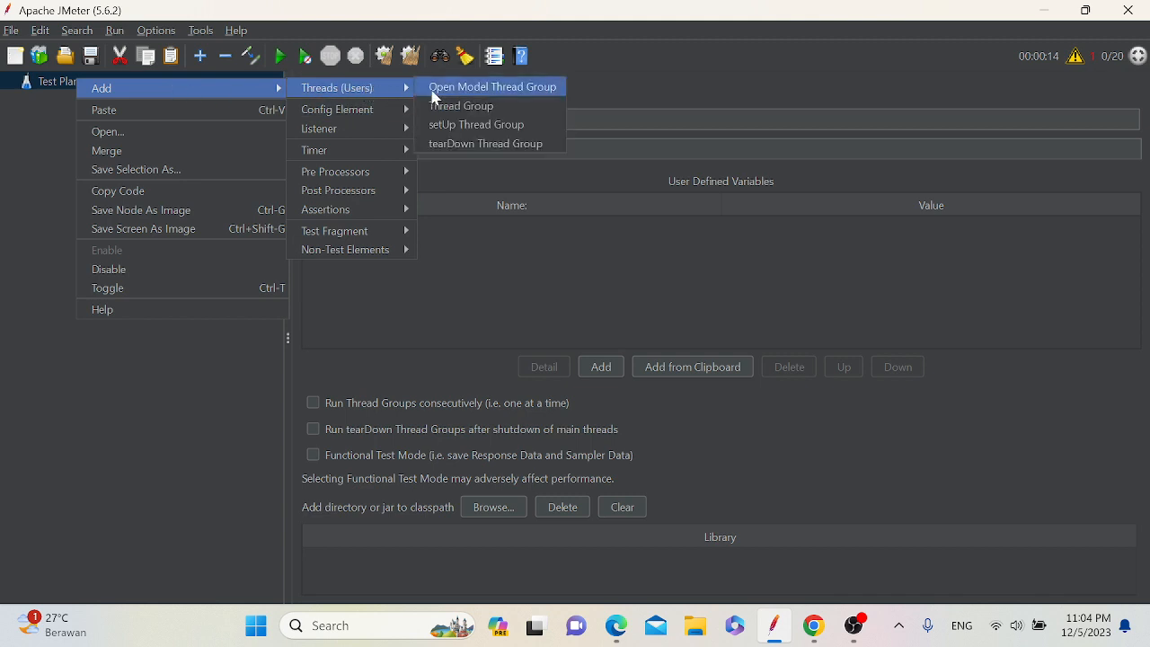
{"action": "left_click", "coordinate": [460, 106]}
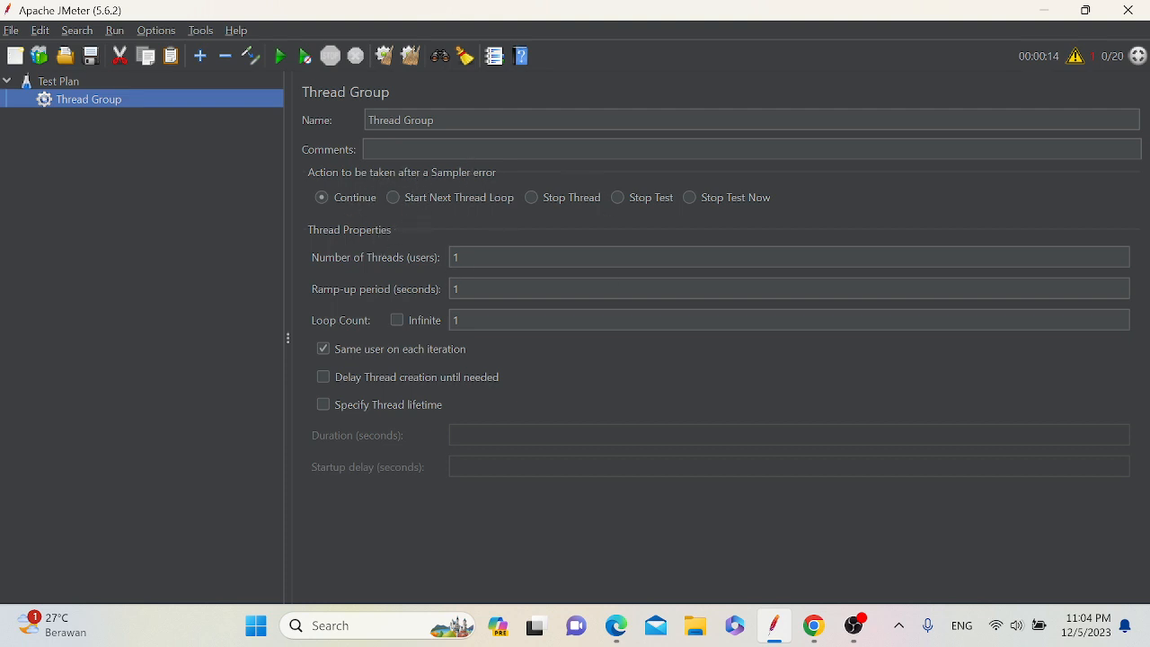
- Set the Thread Group's number of threads (users) to 10
{"action": "left_click", "coordinate": [441, 117]}
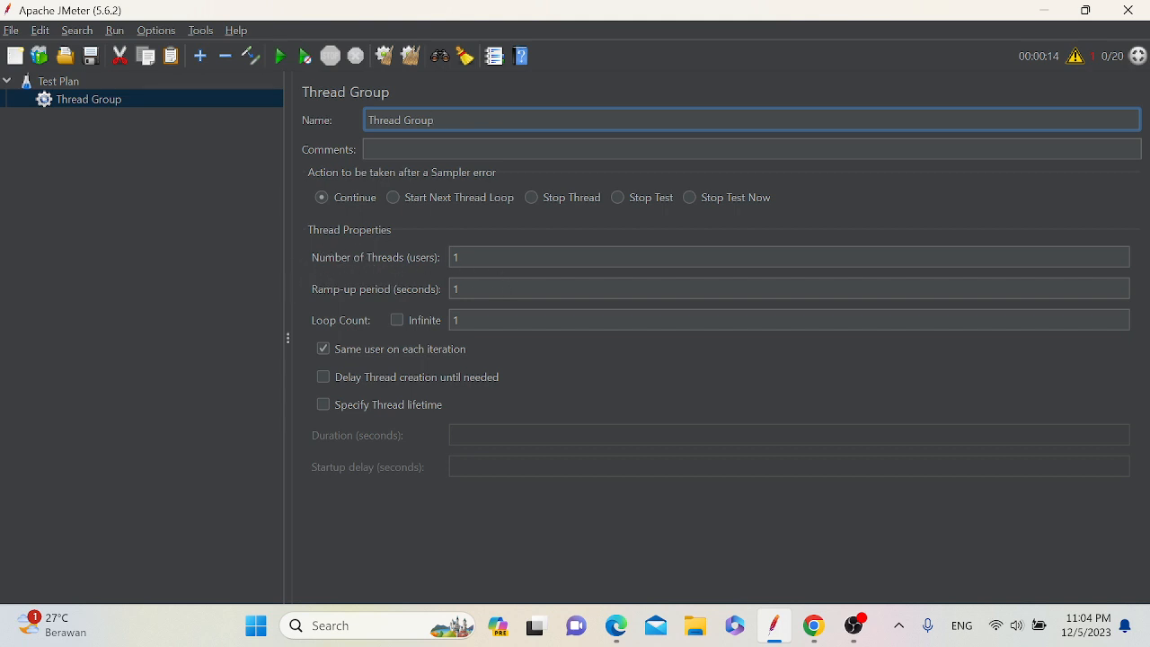
{"action": "left_click", "coordinate": [503, 258]}
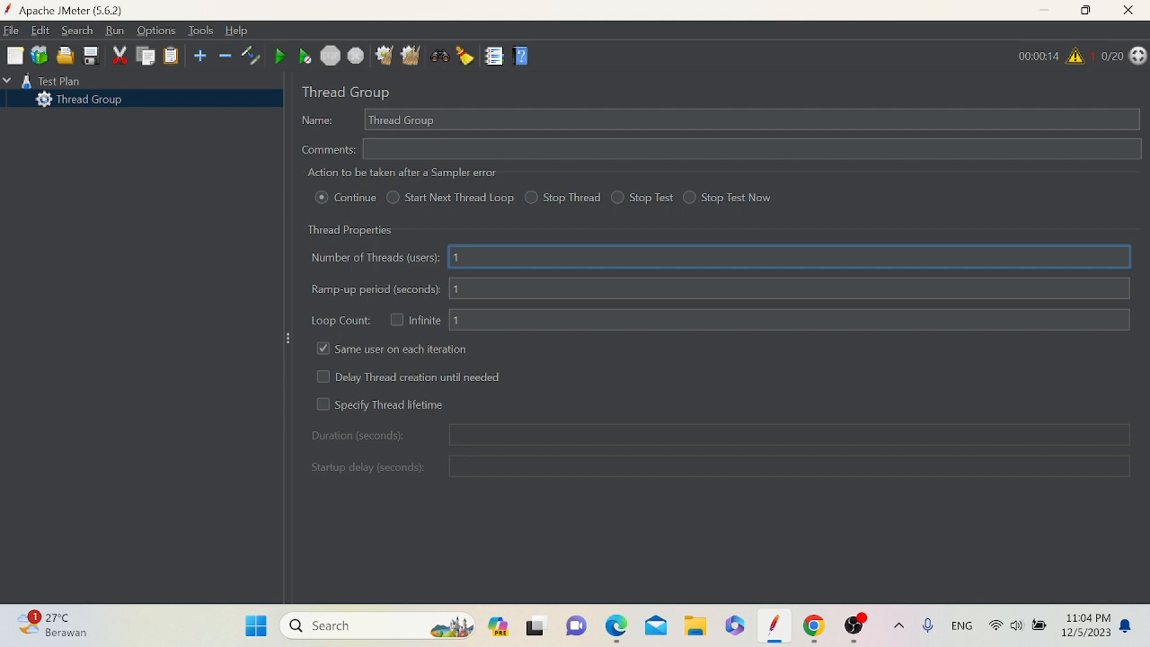
{"action": "type", "text": "0"}
- Add an HTTP Request sampler to the Thread Group and set its protocol to https
{"action": "right_click", "coordinate": [91, 103]}
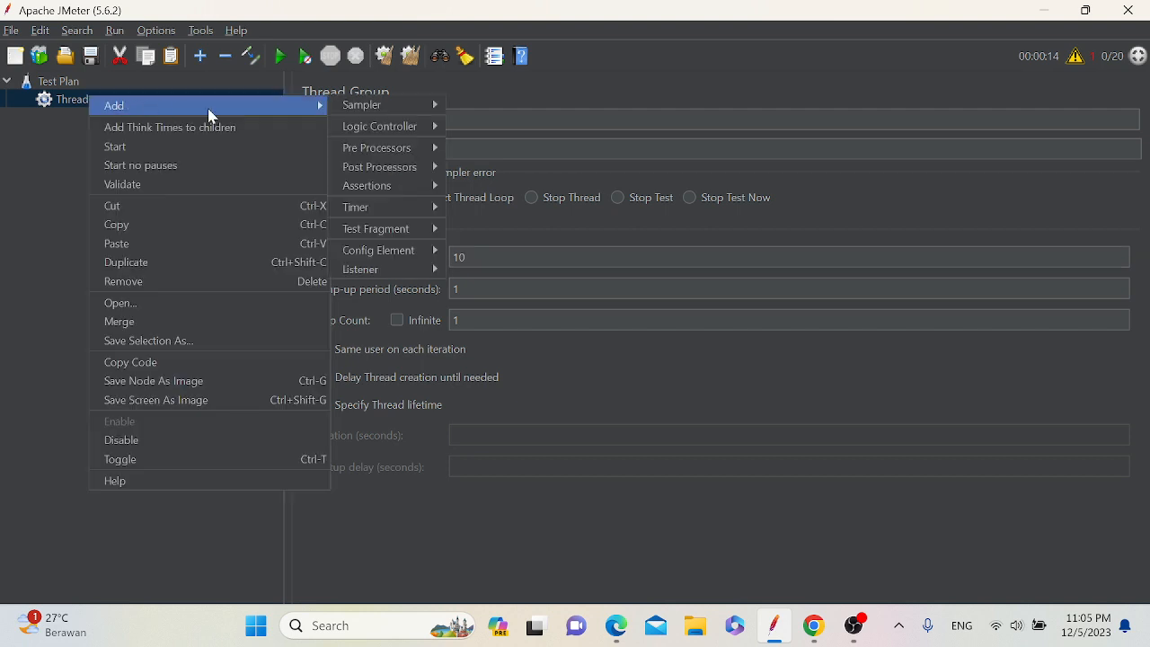
{"action": "mouse_move", "coordinate": [295, 105]}
{"action": "mouse_move", "coordinate": [375, 106]}
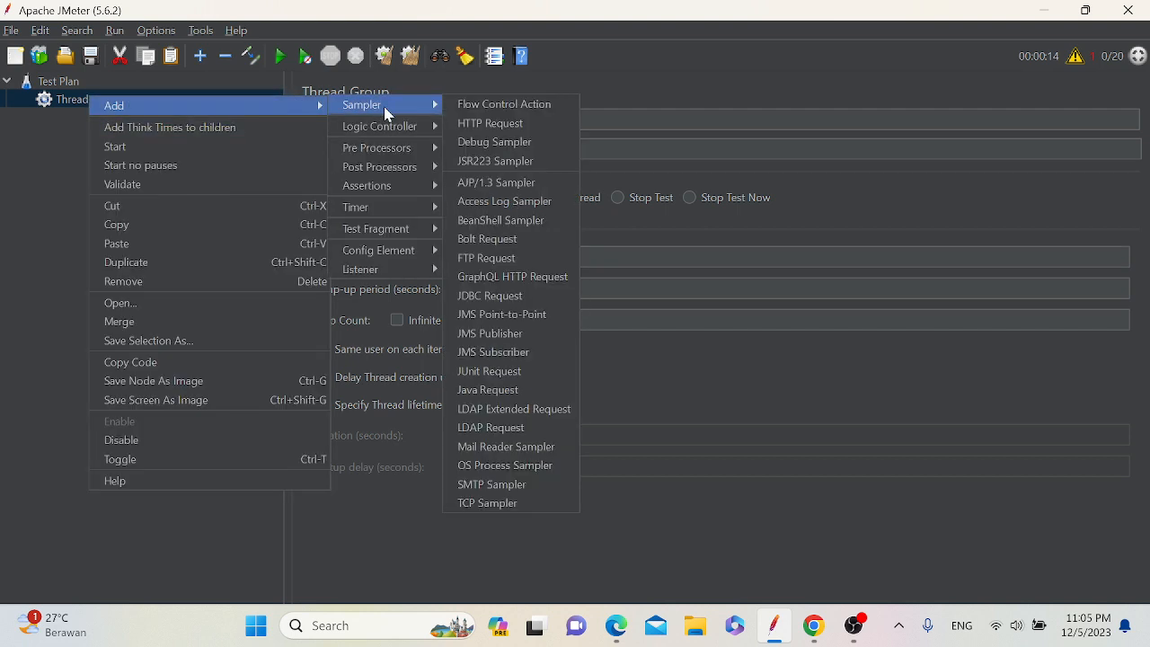
{"action": "left_click", "coordinate": [506, 125]}
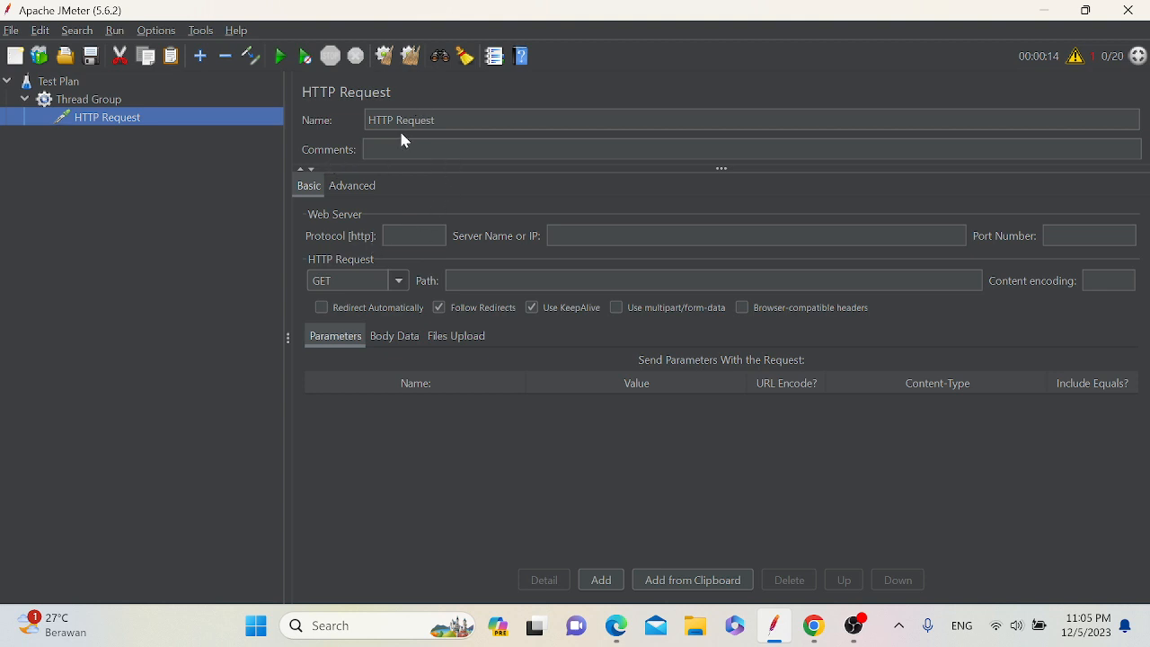
{"action": "left_click", "coordinate": [429, 233]}
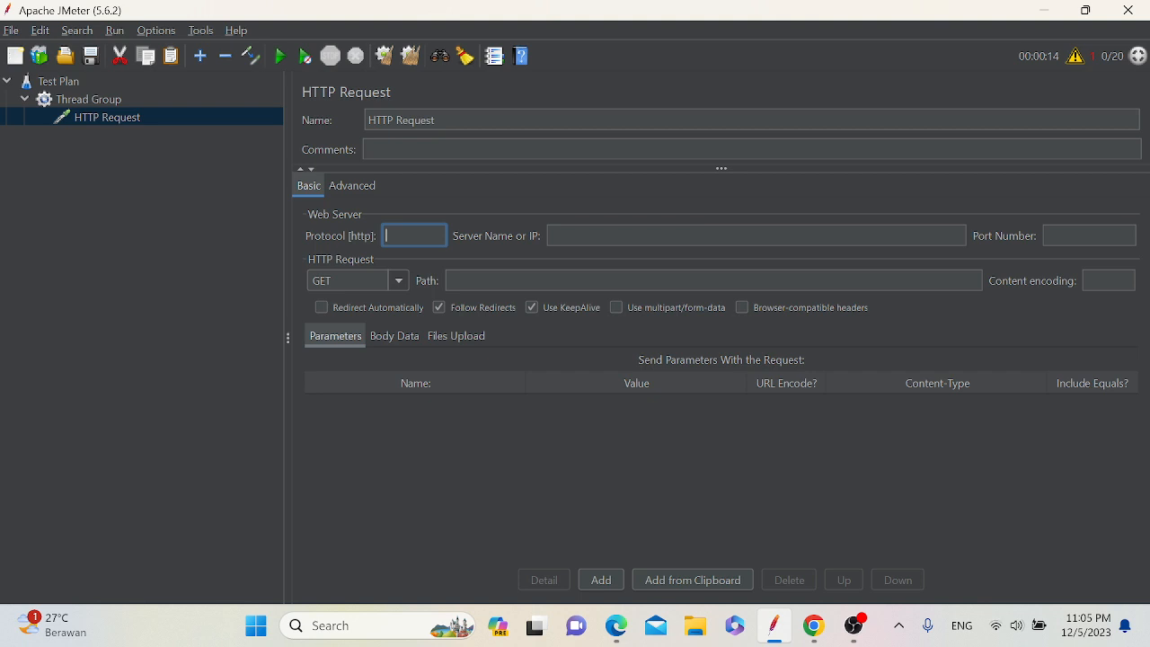
{"action": "type", "text": "https"}
- Switch to Chrome and close the JMeter download page and the Yahoo search results
{"action": "left_click", "coordinate": [813, 625]}
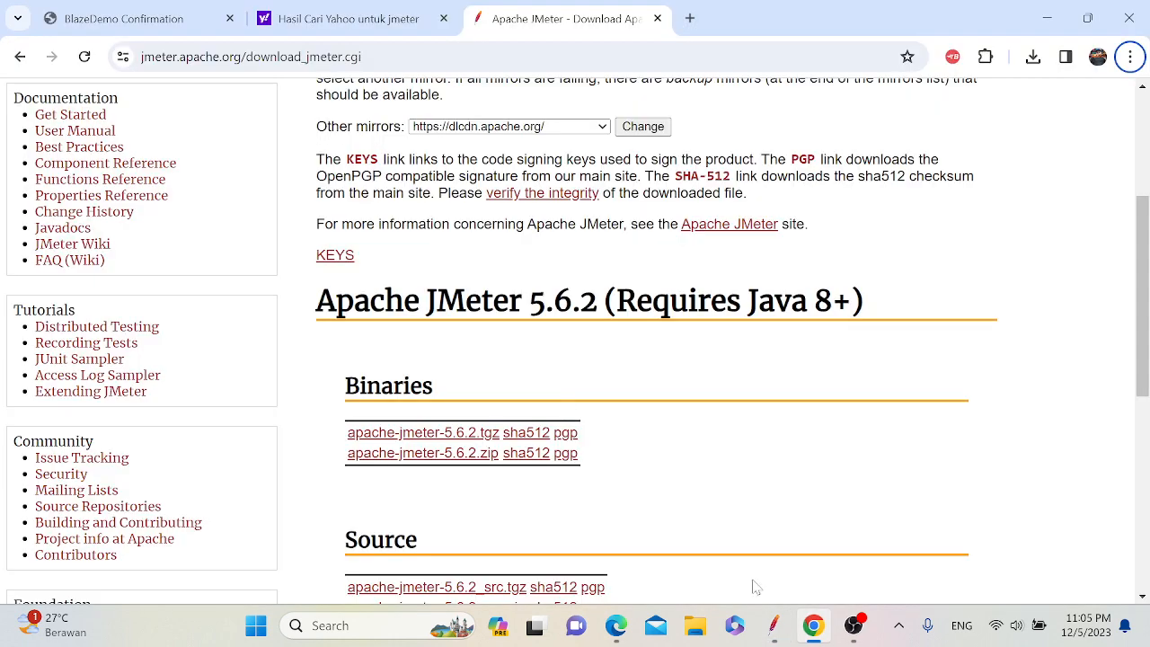
{"action": "left_click", "coordinate": [657, 18]}
{"action": "left_click", "coordinate": [443, 18]}
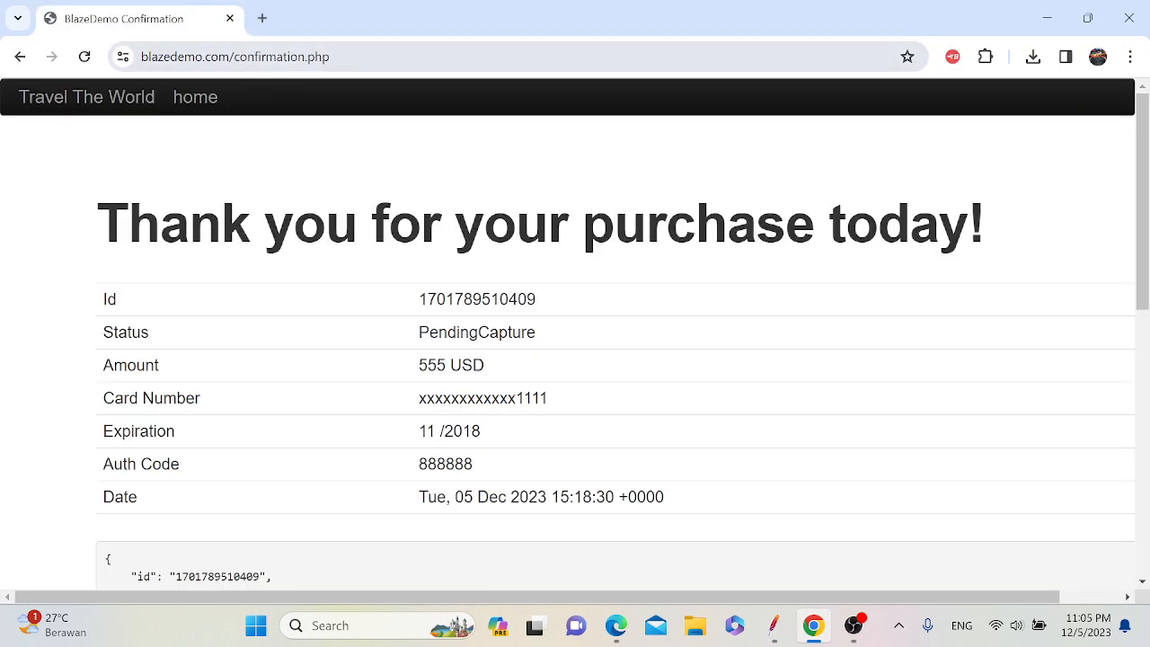
- Open booking.com in a new browser tab and dismiss the Genius sign-in pop-up
{"action": "left_click", "coordinate": [262, 18]}
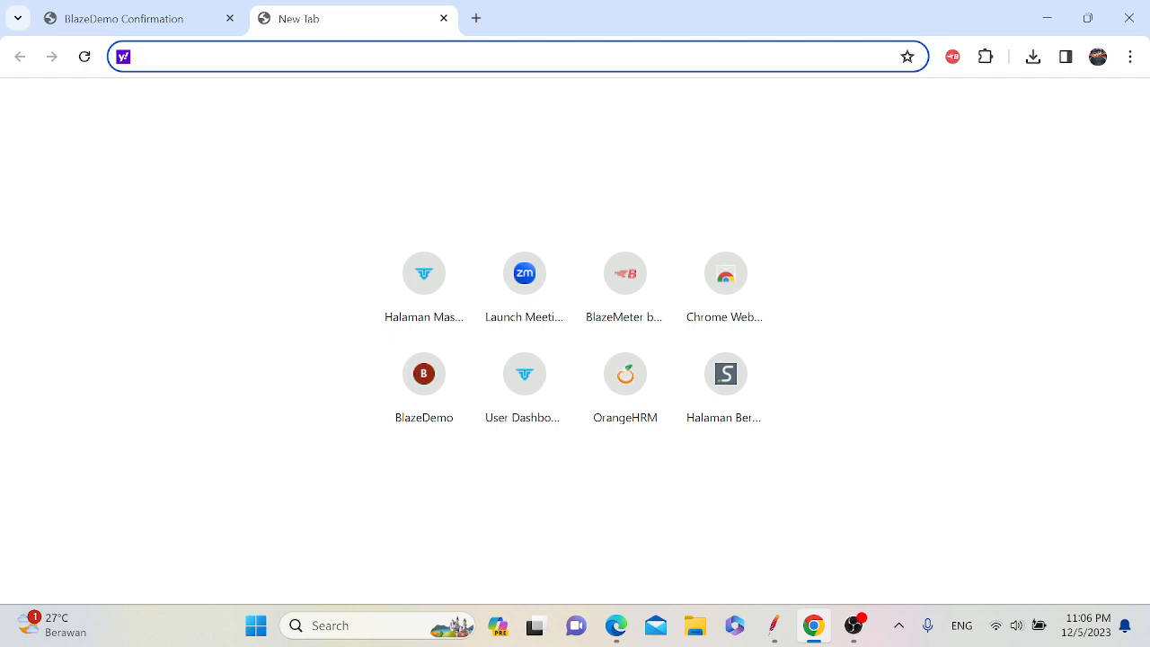
{"action": "type", "text": "book"}
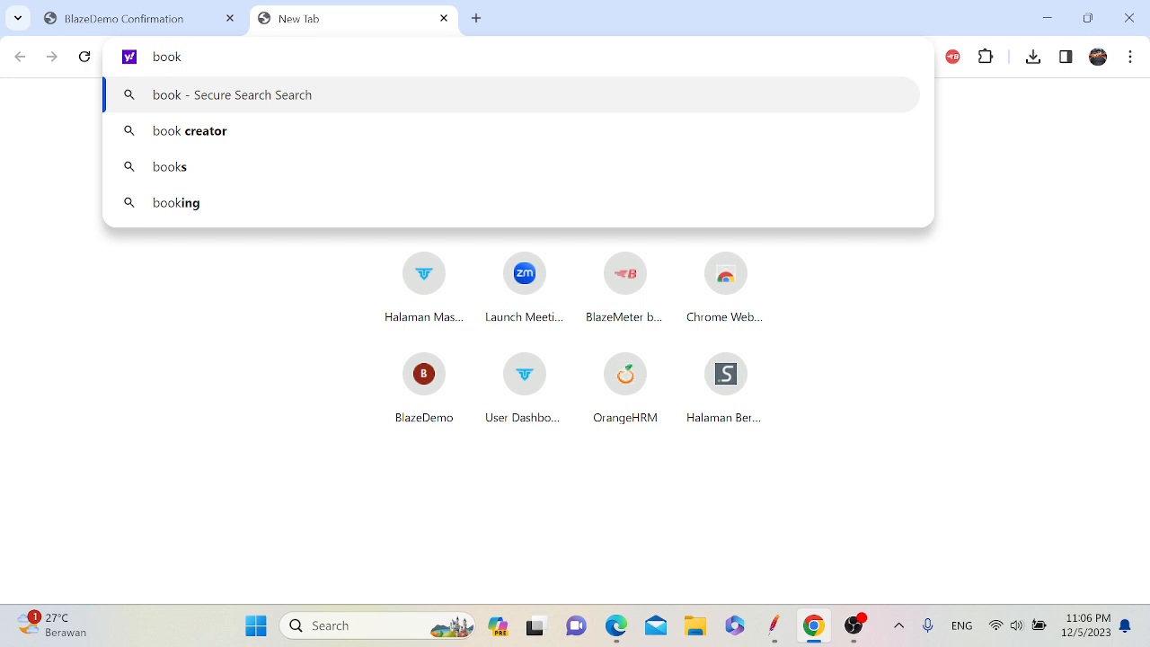
{"action": "type", "text": "ing."}
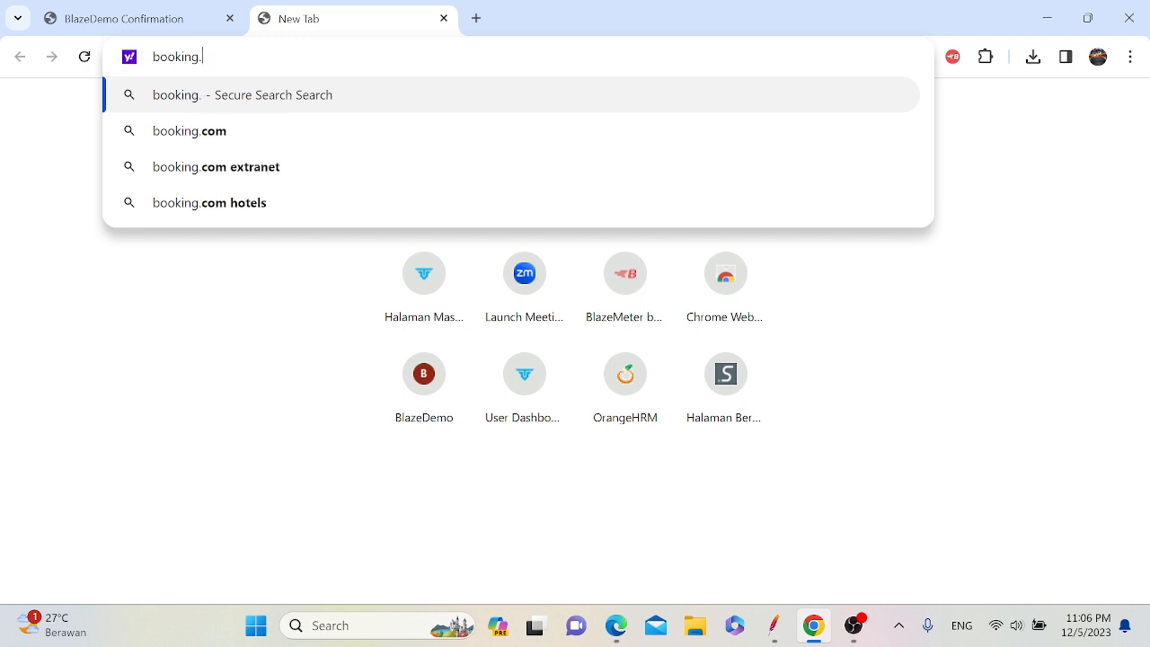
{"action": "type", "text": "vi"}
{"action": "key", "text": "BackSpace"}
{"action": "key", "text": "BackSpace"}
{"action": "type", "text": "com"}
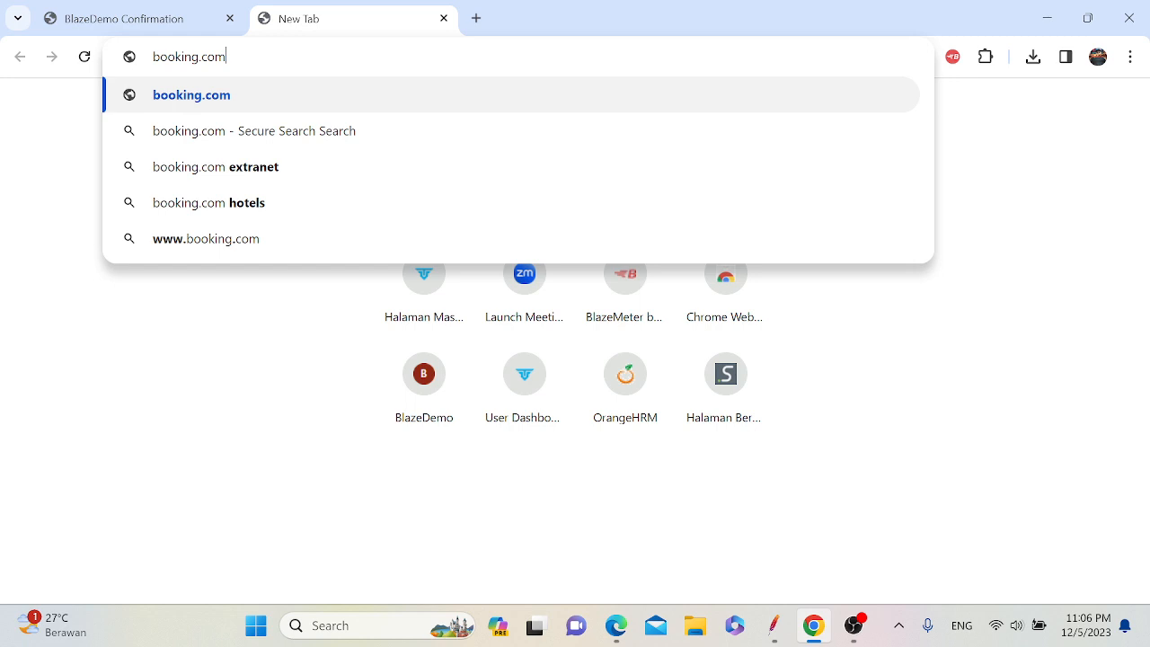
{"action": "key", "text": "Return"}
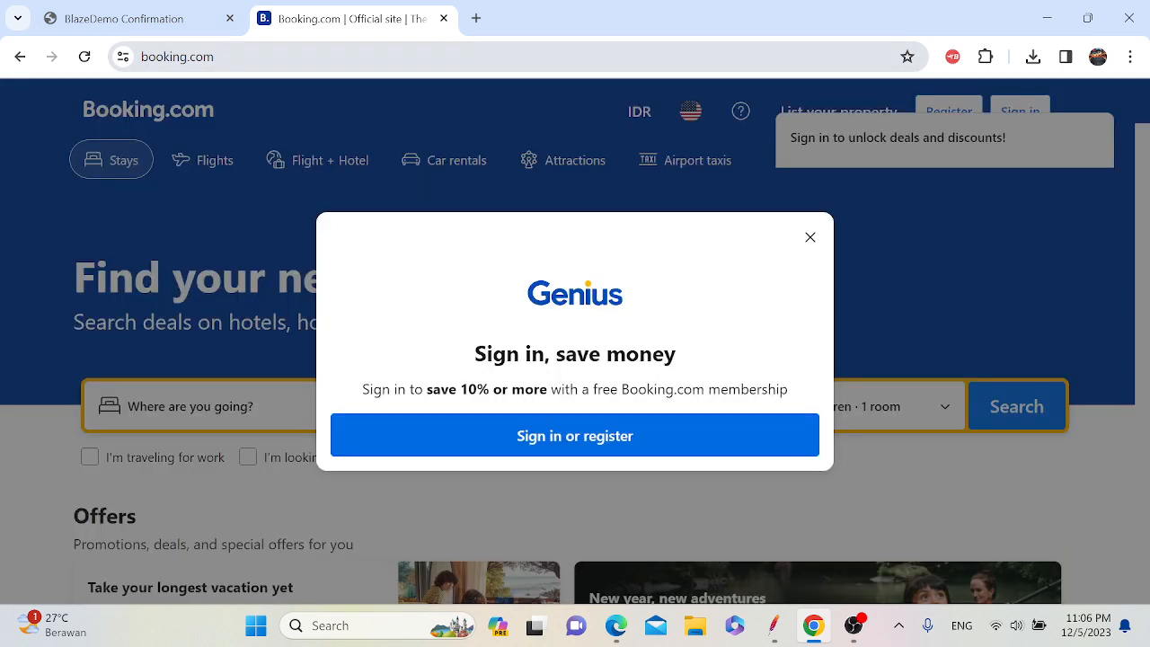
{"action": "left_click", "coordinate": [809, 237]}
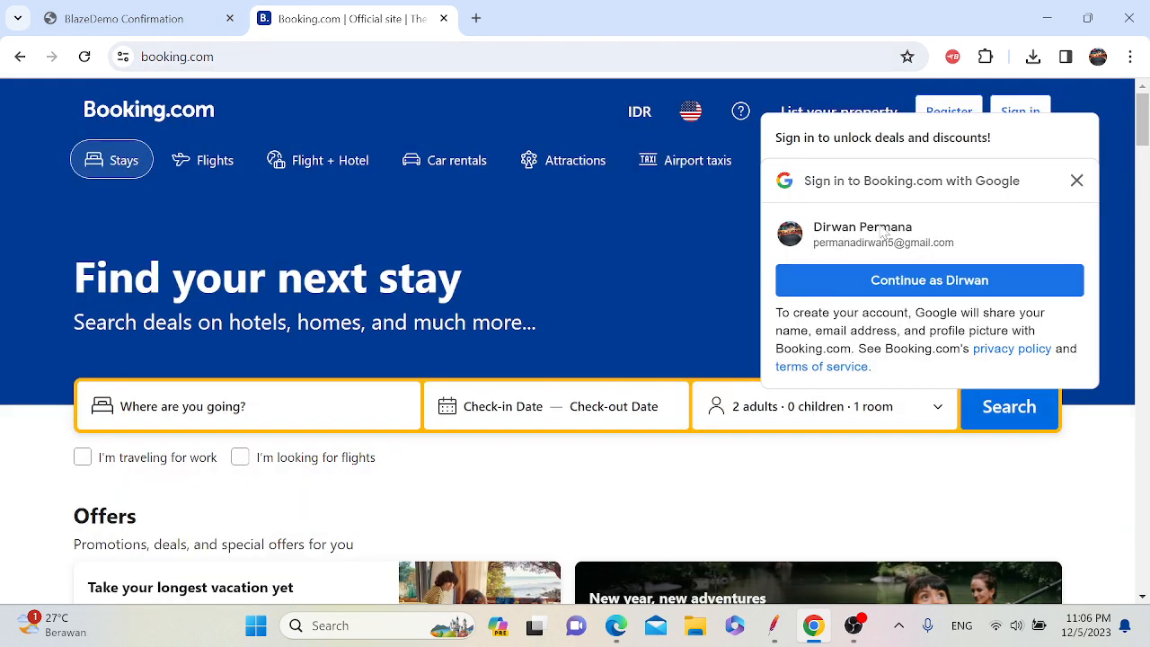
{"action": "left_click", "coordinate": [1076, 181]}
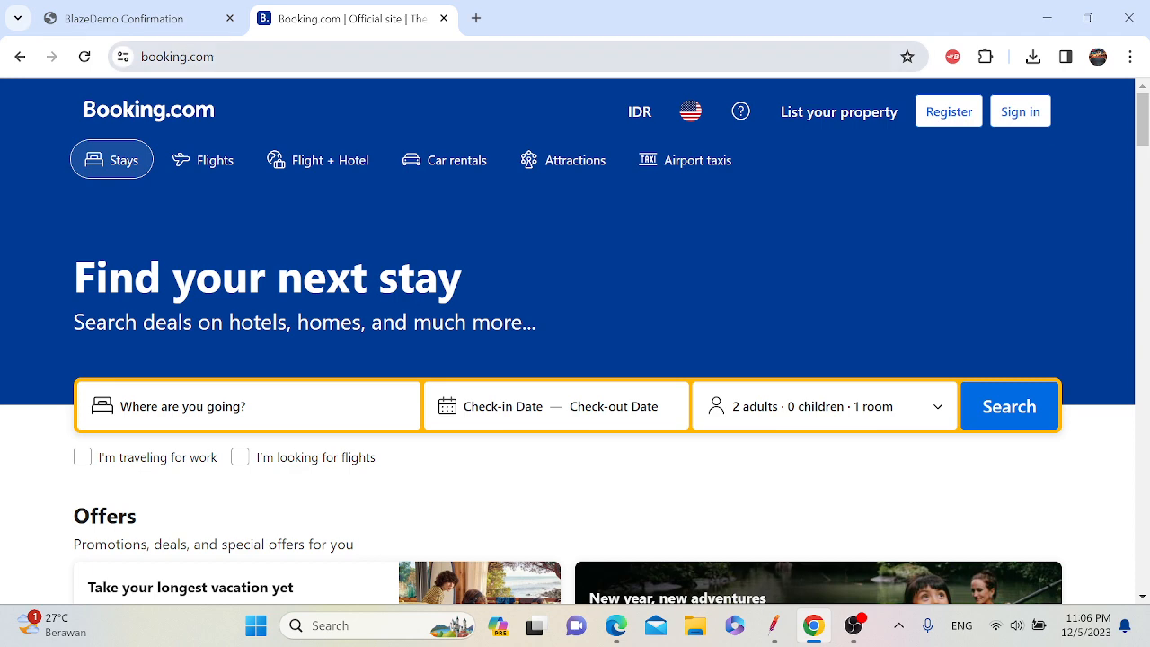
{"action": "key", "text": "ctrl+l"}
{"action": "key", "text": "ctrl+c"}
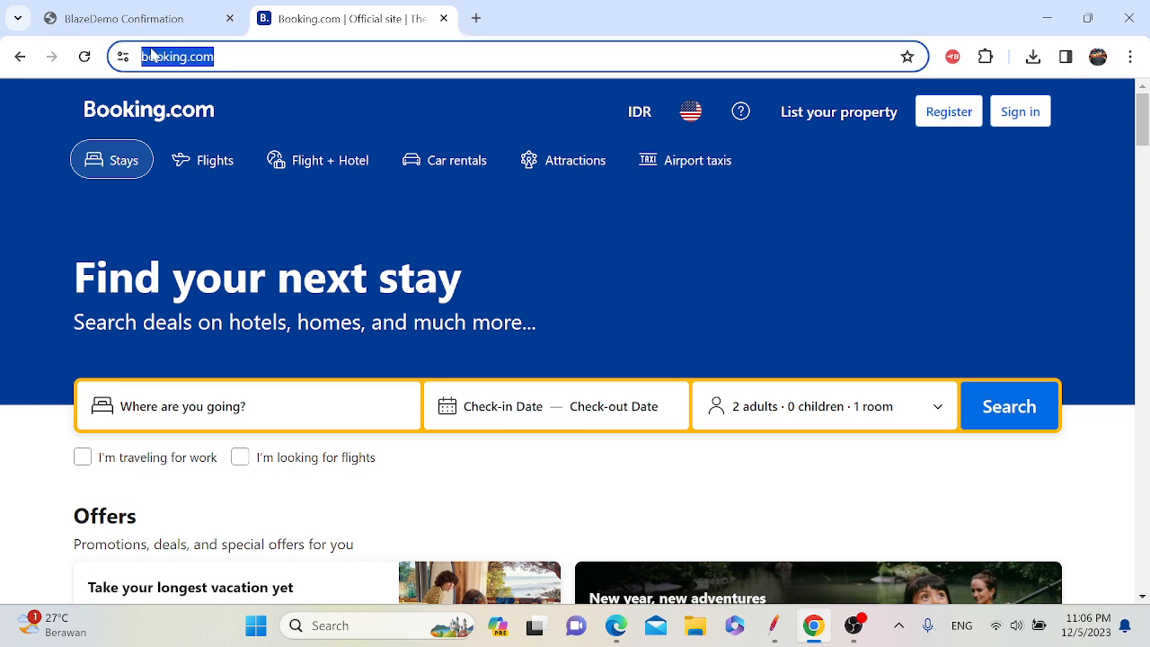
{"action": "key", "text": "alt+Tab"}
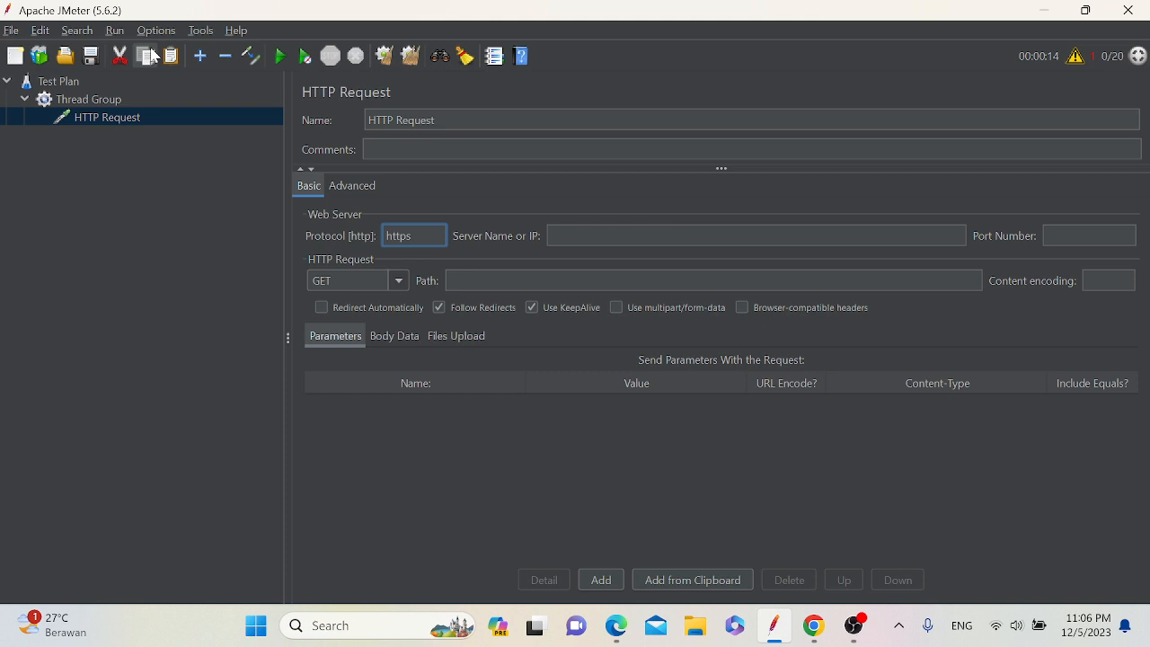
{"action": "left_click", "coordinate": [692, 236]}
{"action": "key", "text": "ctrl+v"}
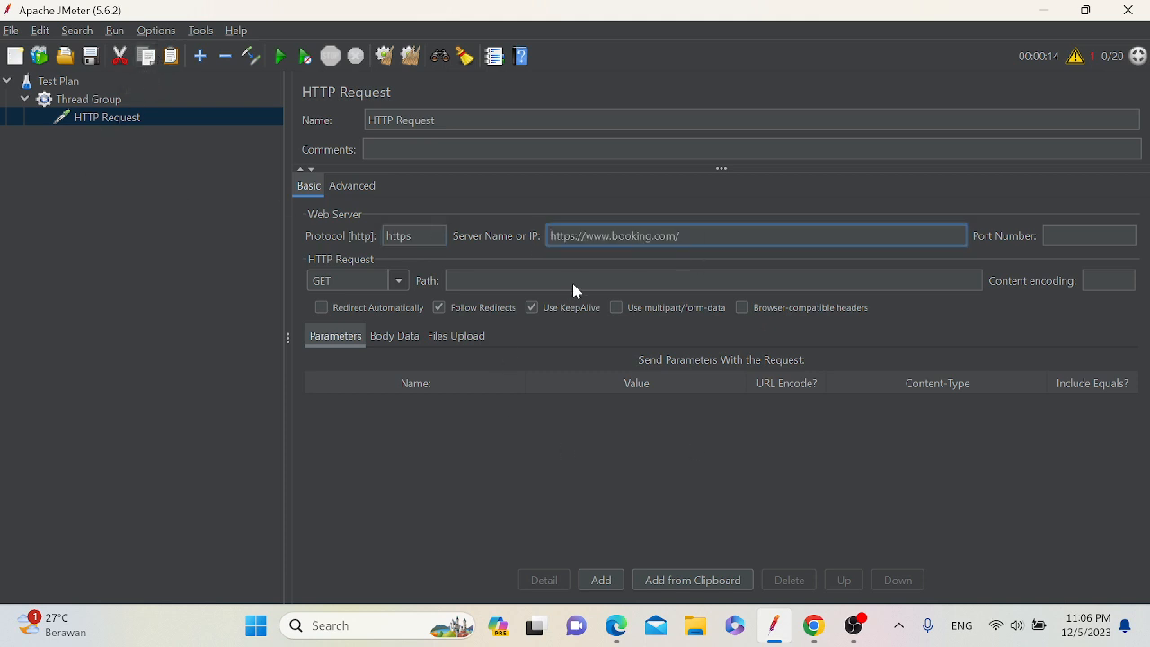
- Recheck the site address in Chrome and set the HTTP Request's path to / in JMeter
{"action": "left_click", "coordinate": [813, 625]}
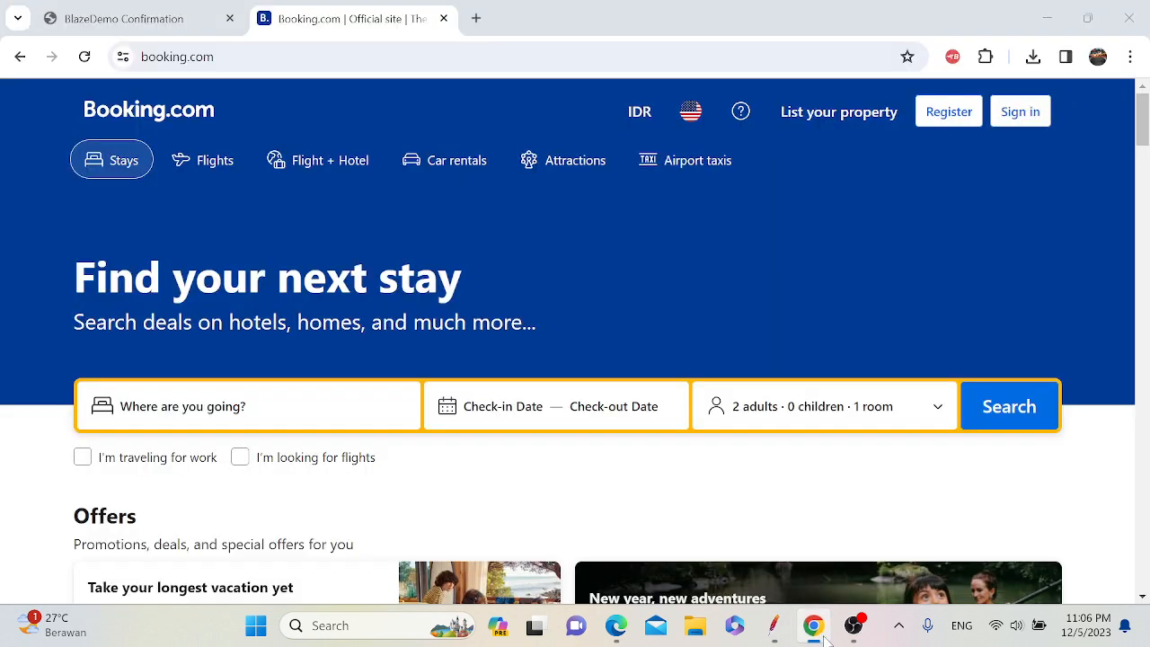
{"action": "key", "text": "ctrl+l"}
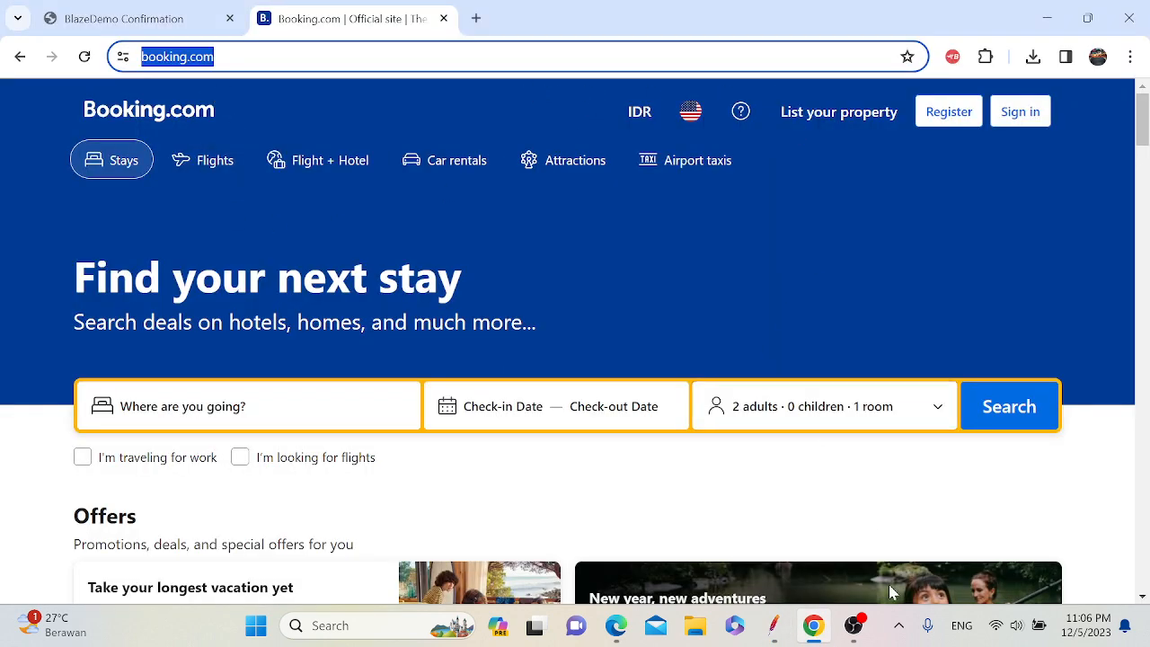
{"action": "left_click", "coordinate": [774, 627]}
{"action": "left_click", "coordinate": [476, 280]}
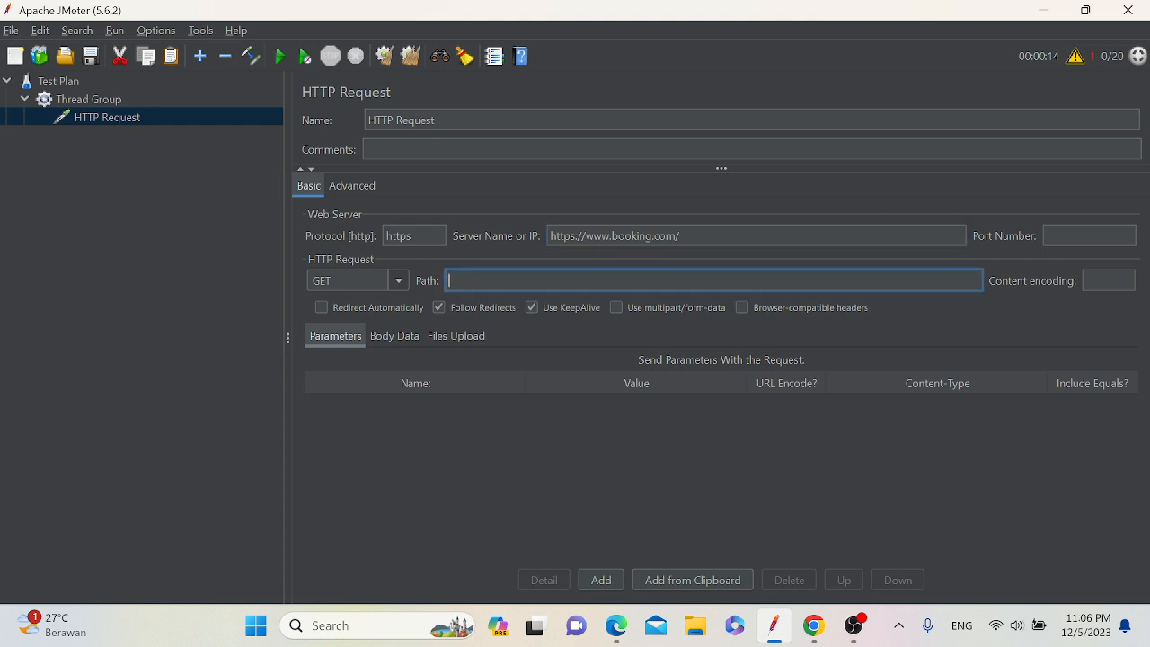
{"action": "type", "text": "/"}
{"action": "right_click", "coordinate": [113, 115]}
{"action": "mouse_move", "coordinate": [148, 130]}
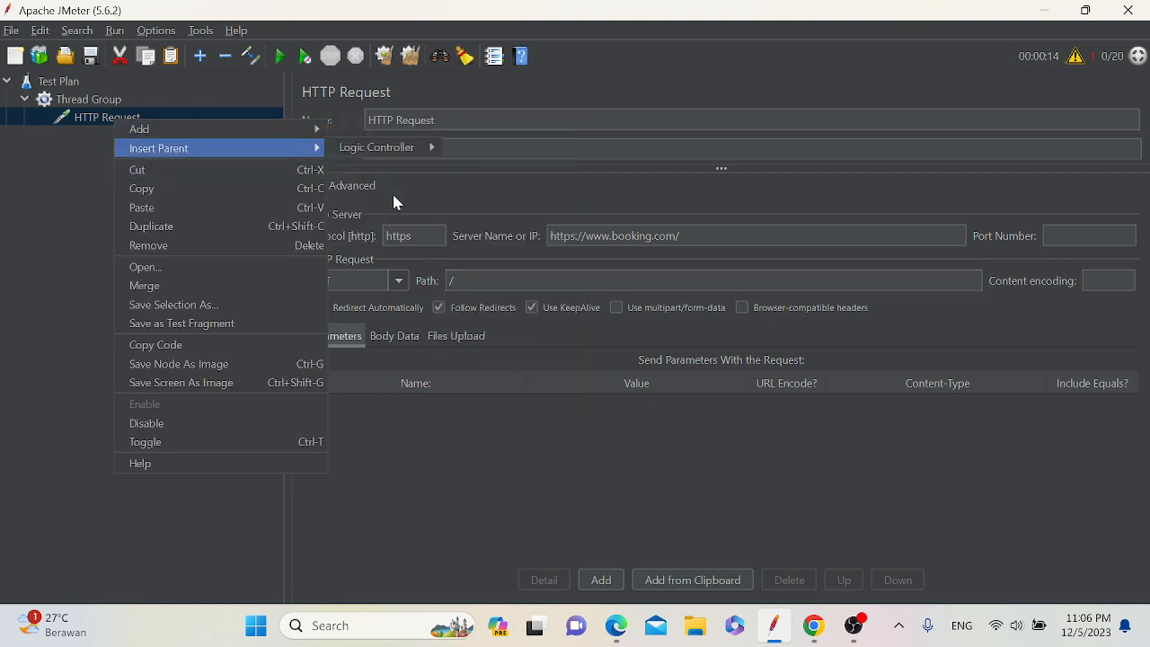
{"action": "left_click", "coordinate": [123, 104]}
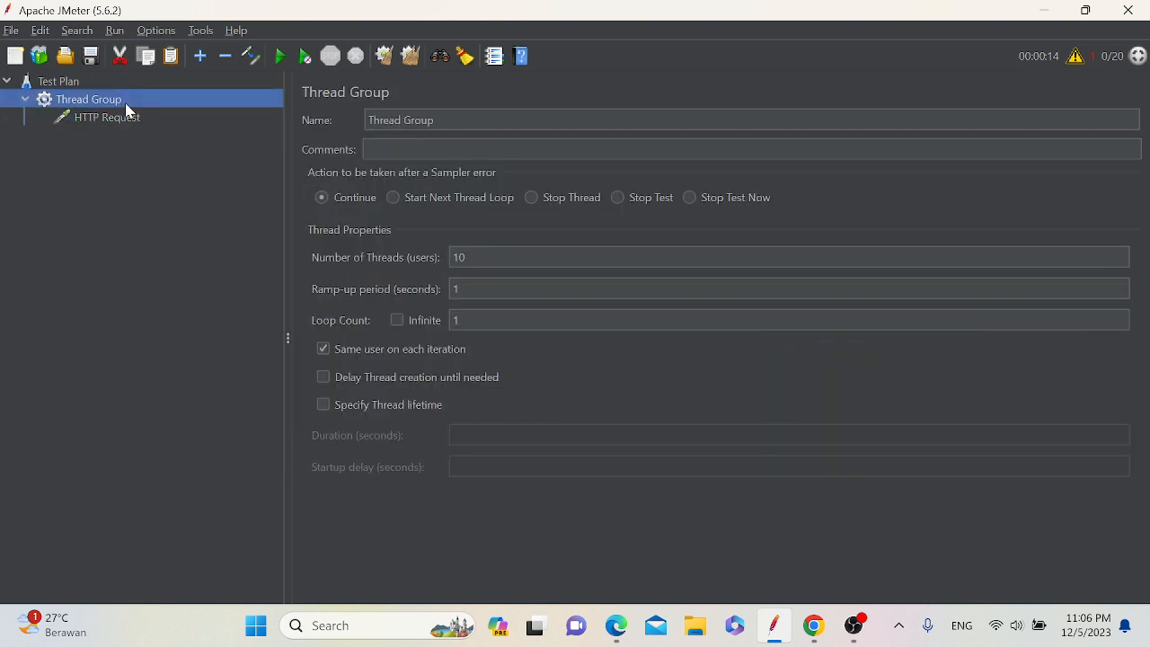
- Add a View Results in Table listener to the HTTP Request sampler
{"action": "left_click", "coordinate": [130, 117]}
{"action": "right_click", "coordinate": [140, 117]}
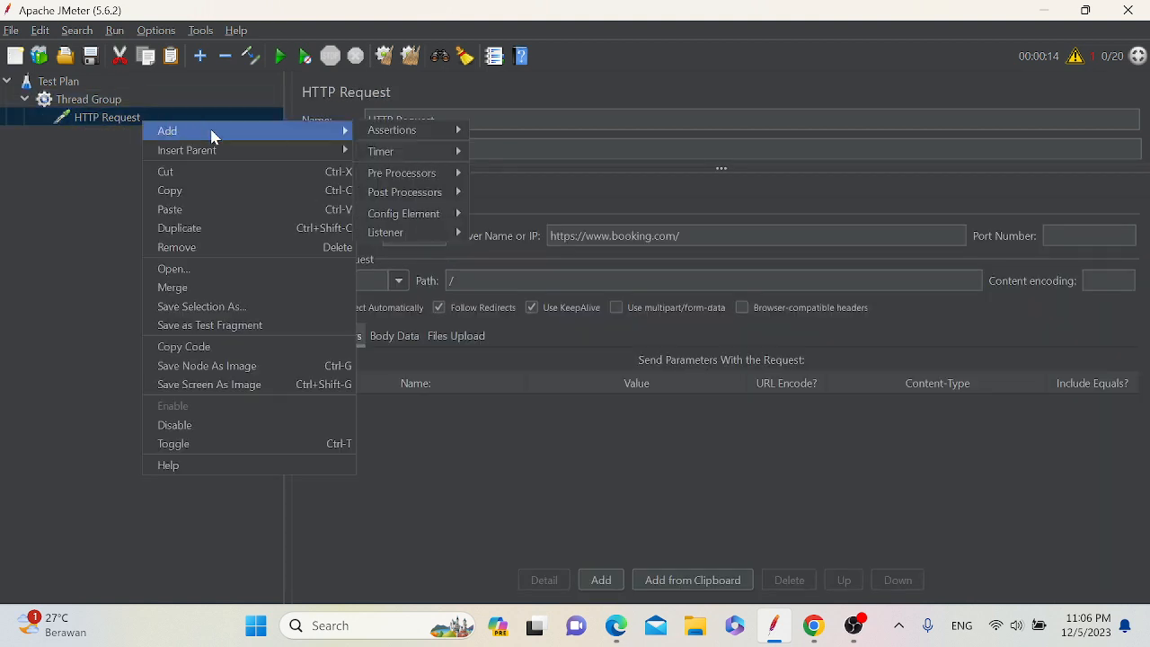
{"action": "mouse_move", "coordinate": [347, 132]}
{"action": "mouse_move", "coordinate": [426, 233]}
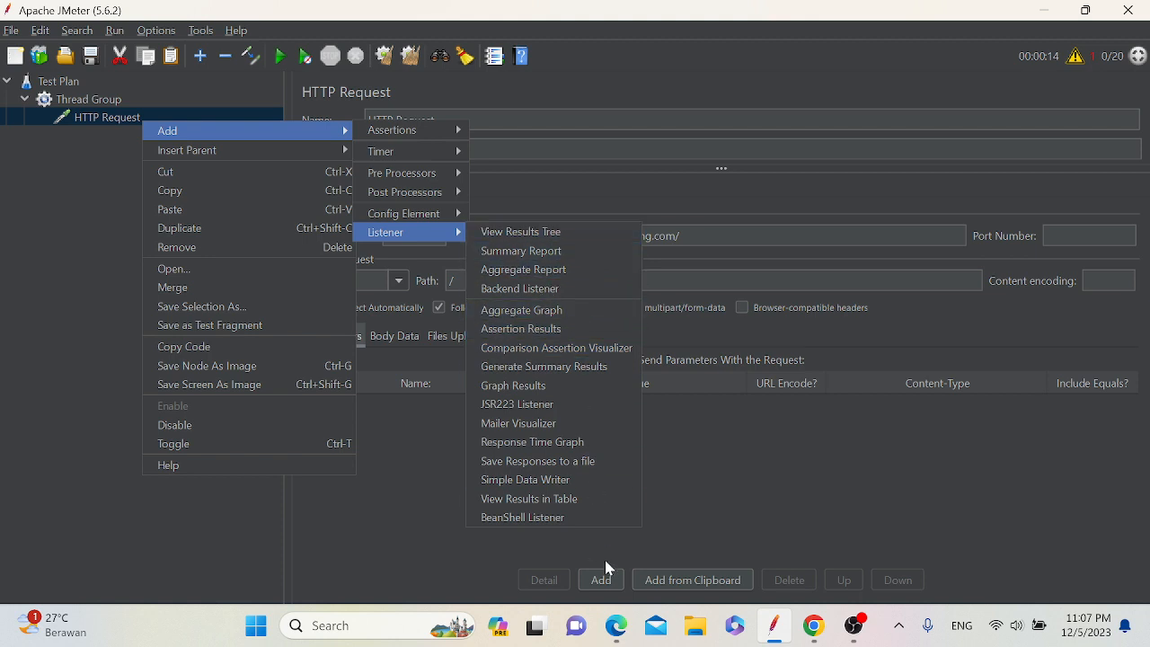
{"action": "left_click", "coordinate": [557, 500]}
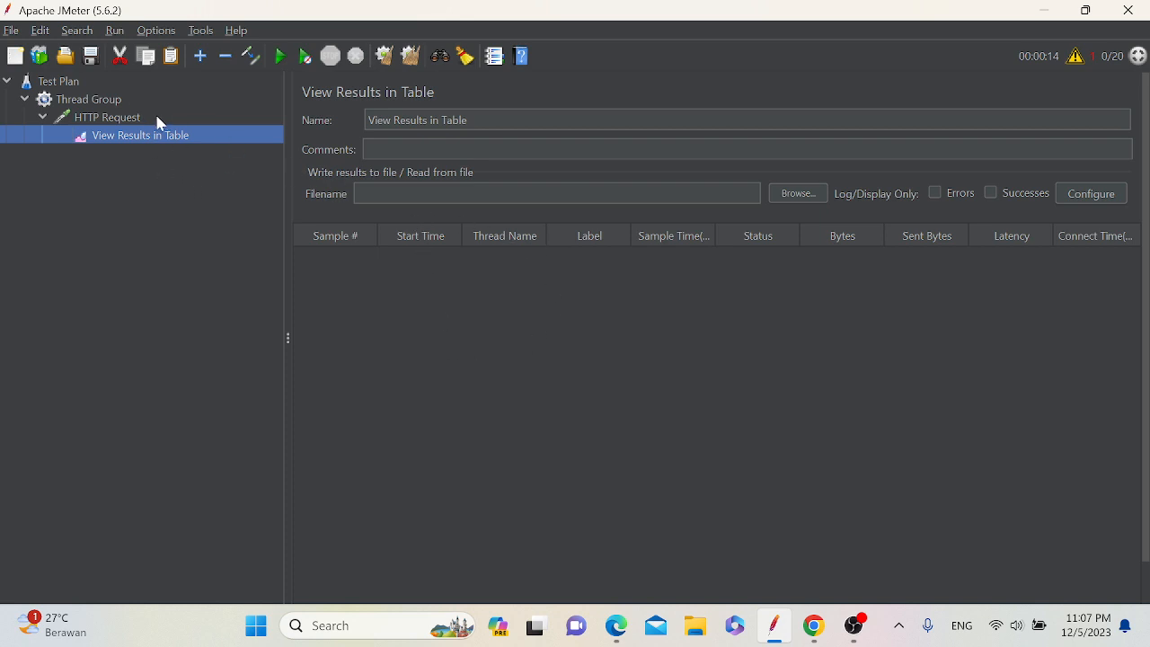
- Run the test plan without saving it and show the samples in View Results in Table
{"action": "left_click", "coordinate": [97, 118]}
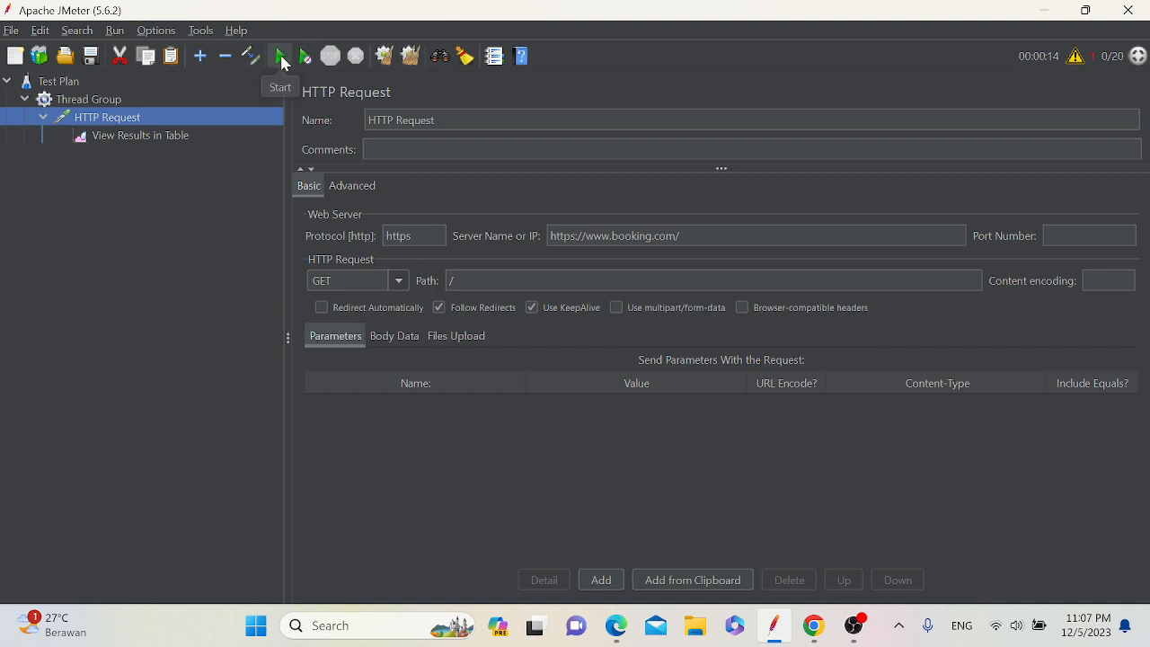
{"action": "left_click", "coordinate": [282, 63]}
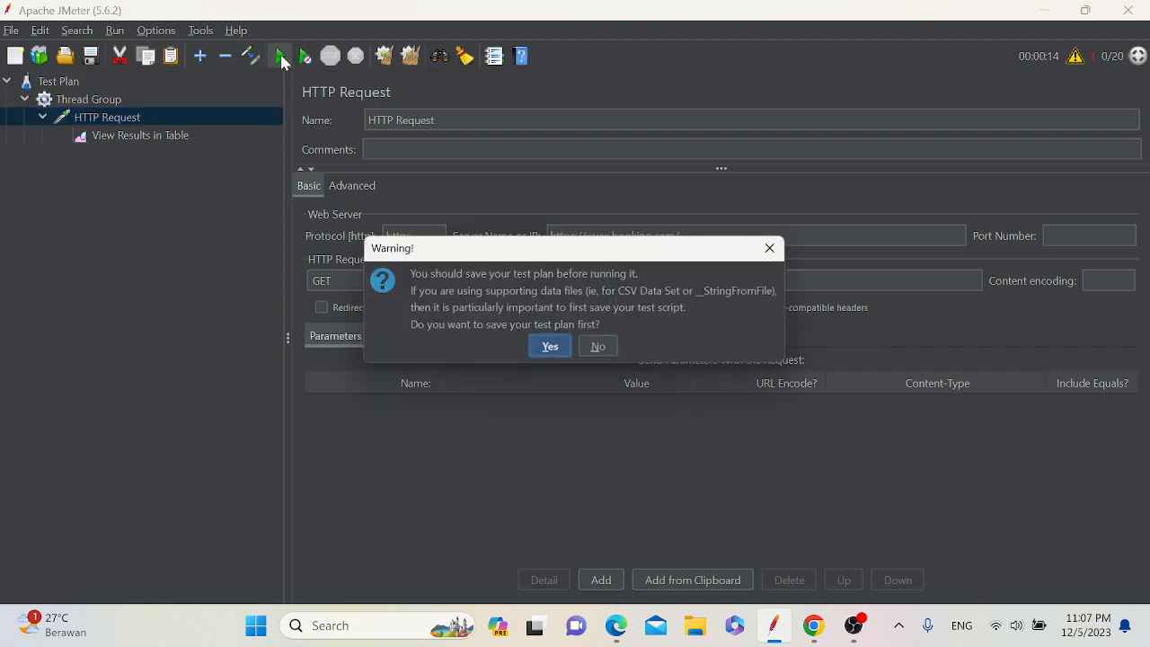
{"action": "left_click", "coordinate": [600, 350]}
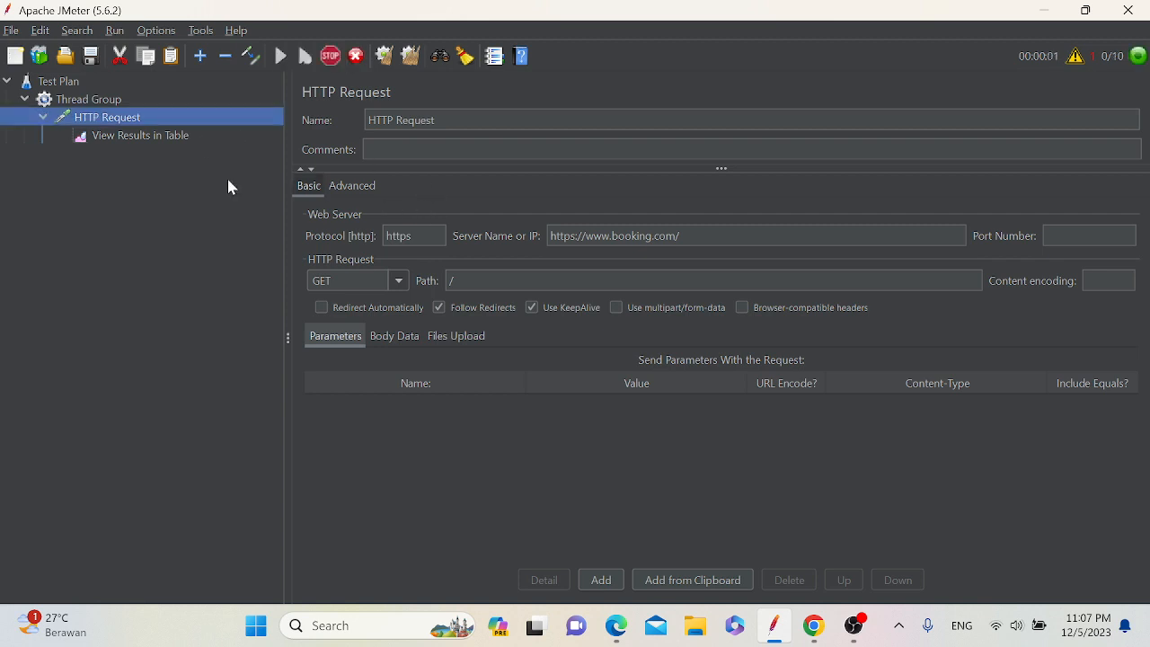
{"action": "left_click", "coordinate": [123, 137]}
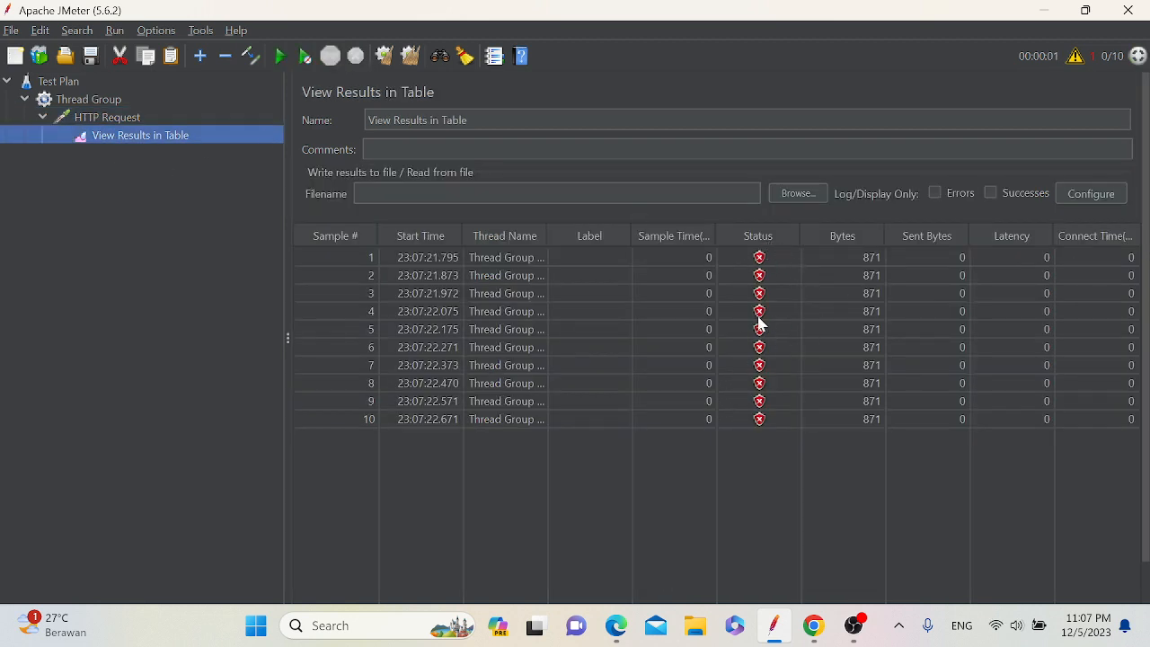
{"action": "left_click", "coordinate": [104, 105]}
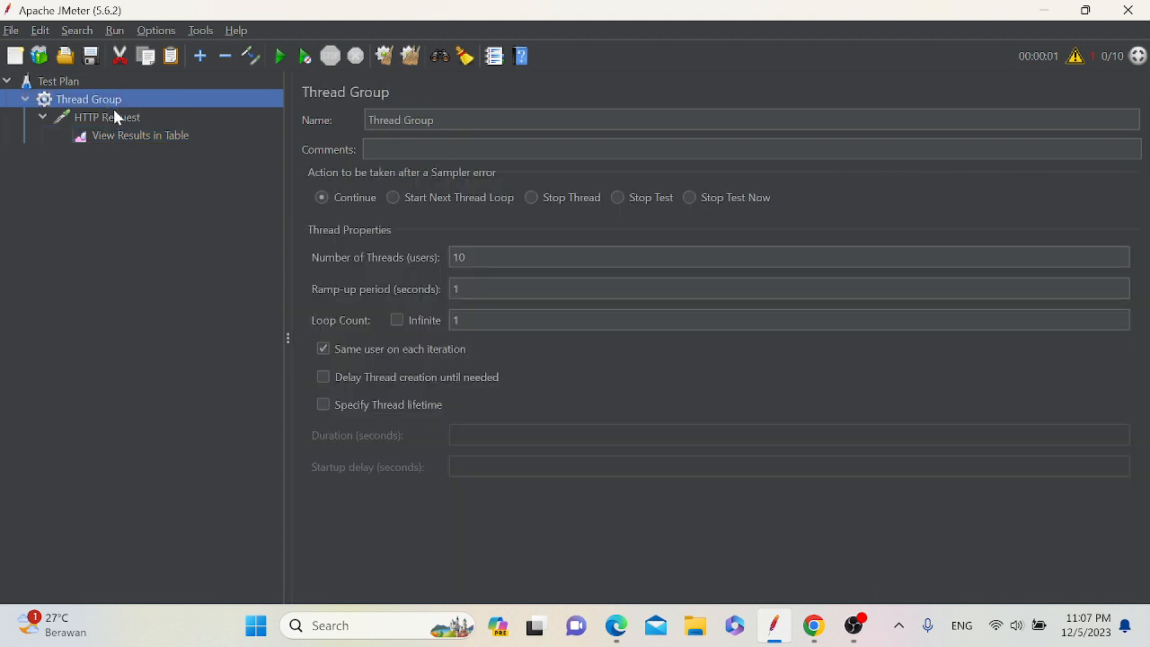
{"action": "left_click", "coordinate": [119, 121]}
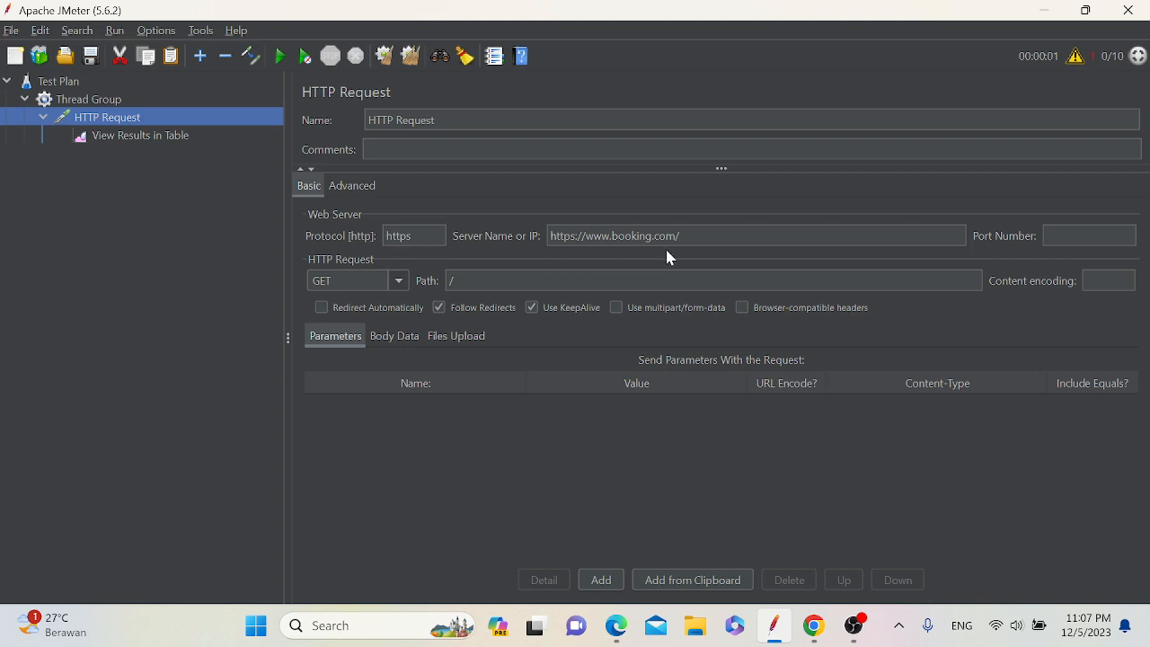
{"action": "left_click", "coordinate": [581, 235]}
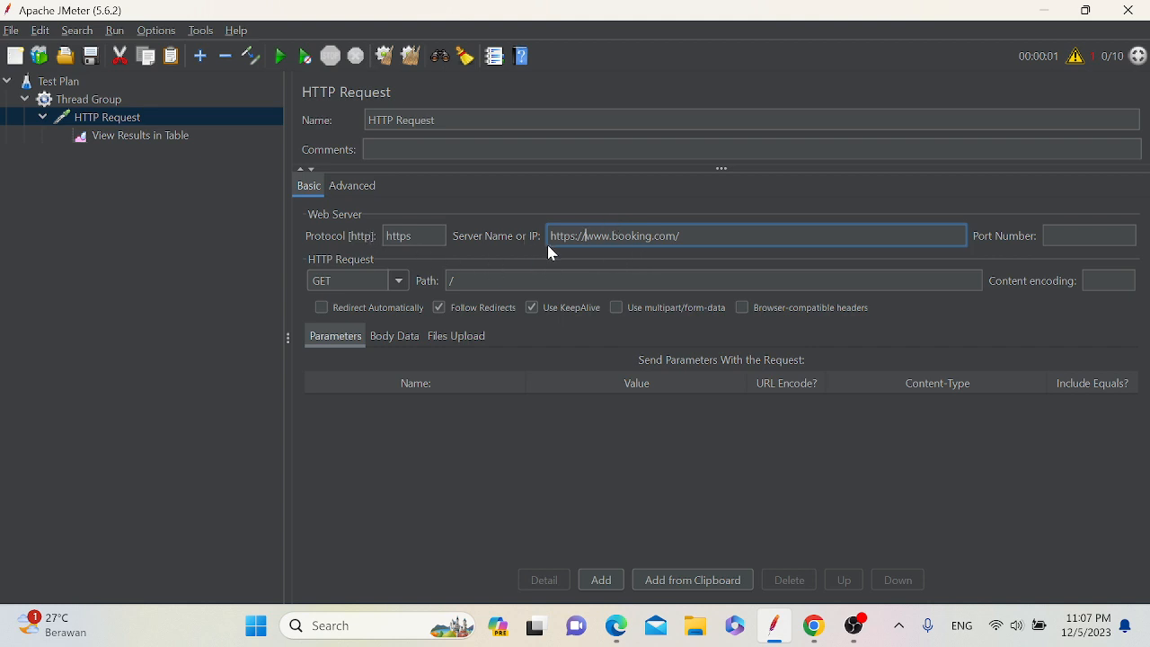
{"action": "key", "text": "BackSpace"}
{"action": "key", "text": "BackSpace"}
{"action": "key", "text": "BackSpace"}
{"action": "key", "text": "BackSpace"}
{"action": "key", "text": "BackSpace"}
{"action": "key", "text": "BackSpace"}
{"action": "key", "text": "BackSpace"}
{"action": "key", "text": "BackSpace"}
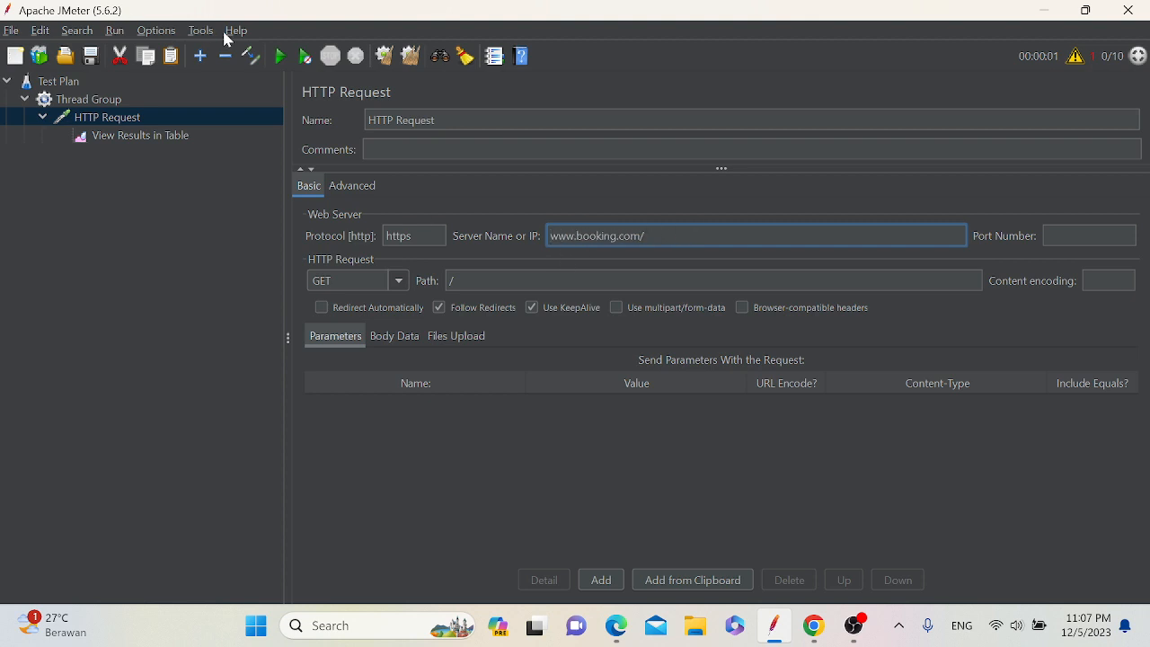
- Run the test plan again without saving and check the new samples' status in View Results in Table
{"action": "left_click", "coordinate": [278, 58]}
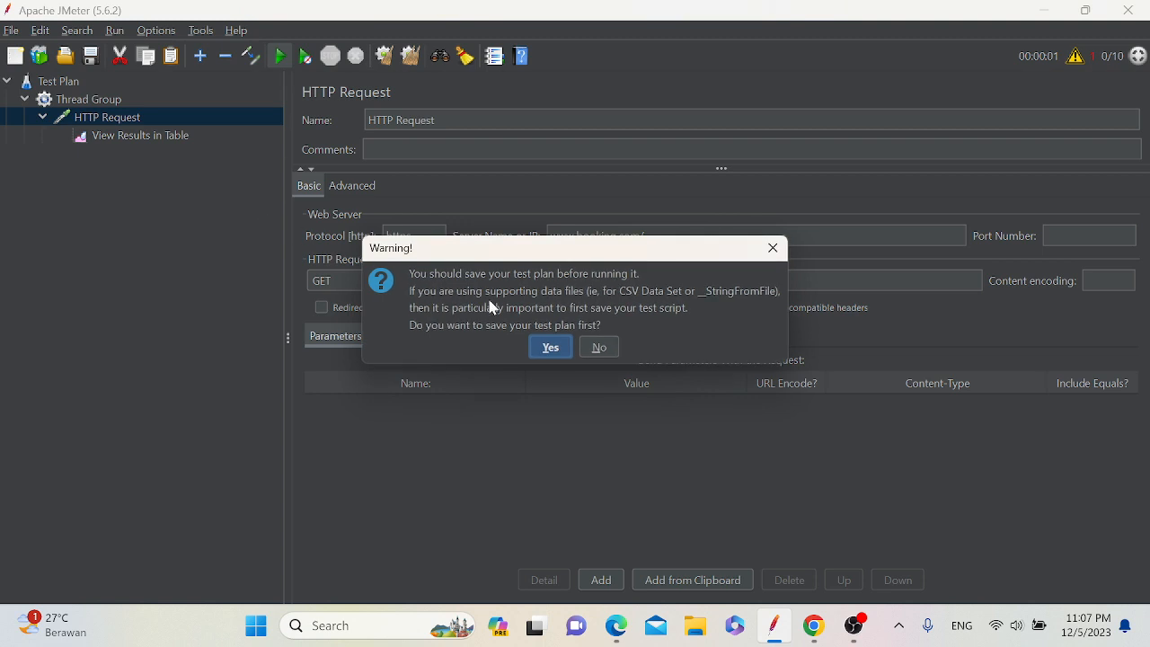
{"action": "left_click", "coordinate": [605, 349]}
{"action": "left_click", "coordinate": [141, 138]}
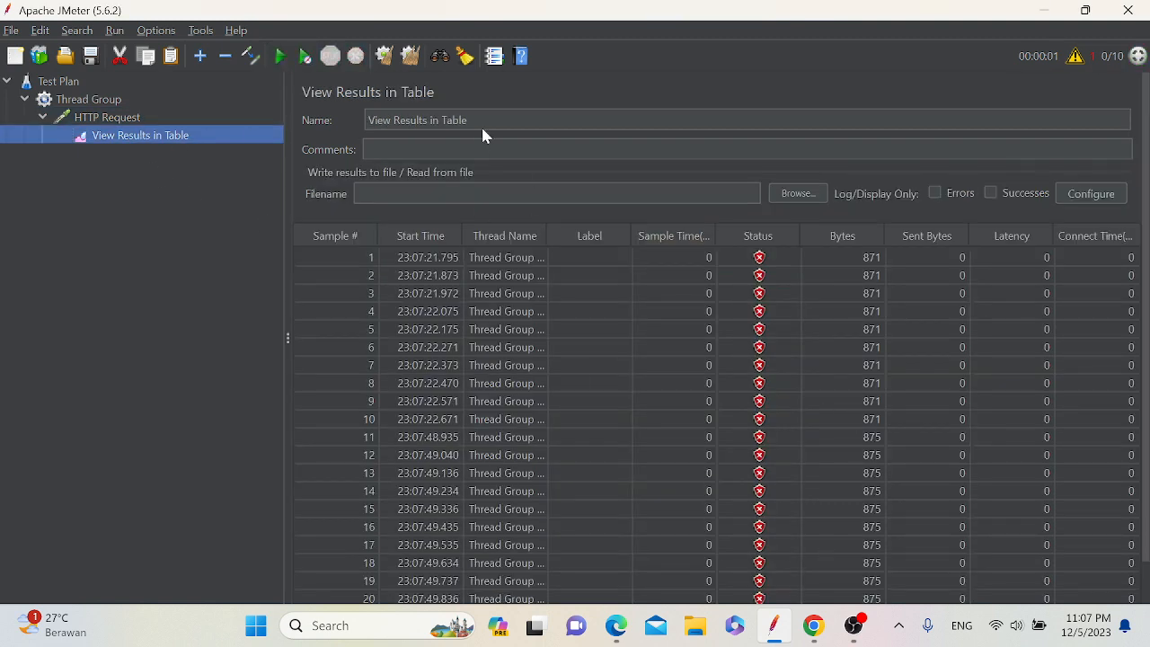
{"action": "left_click", "coordinate": [124, 118]}
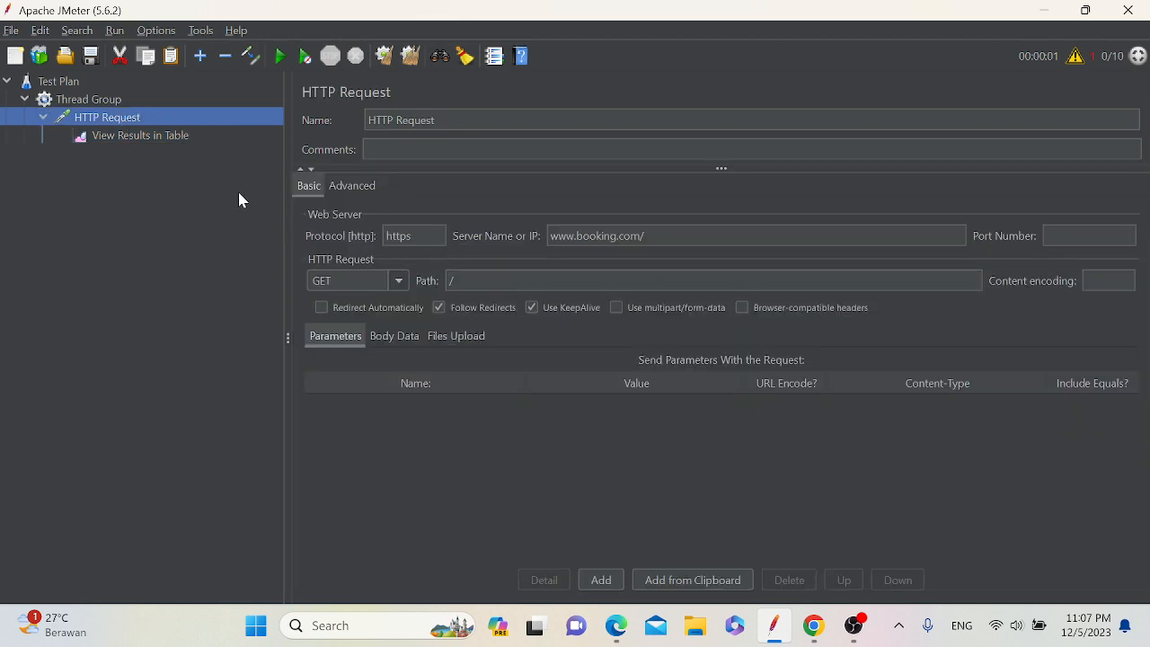
{"action": "left_click", "coordinate": [172, 136]}
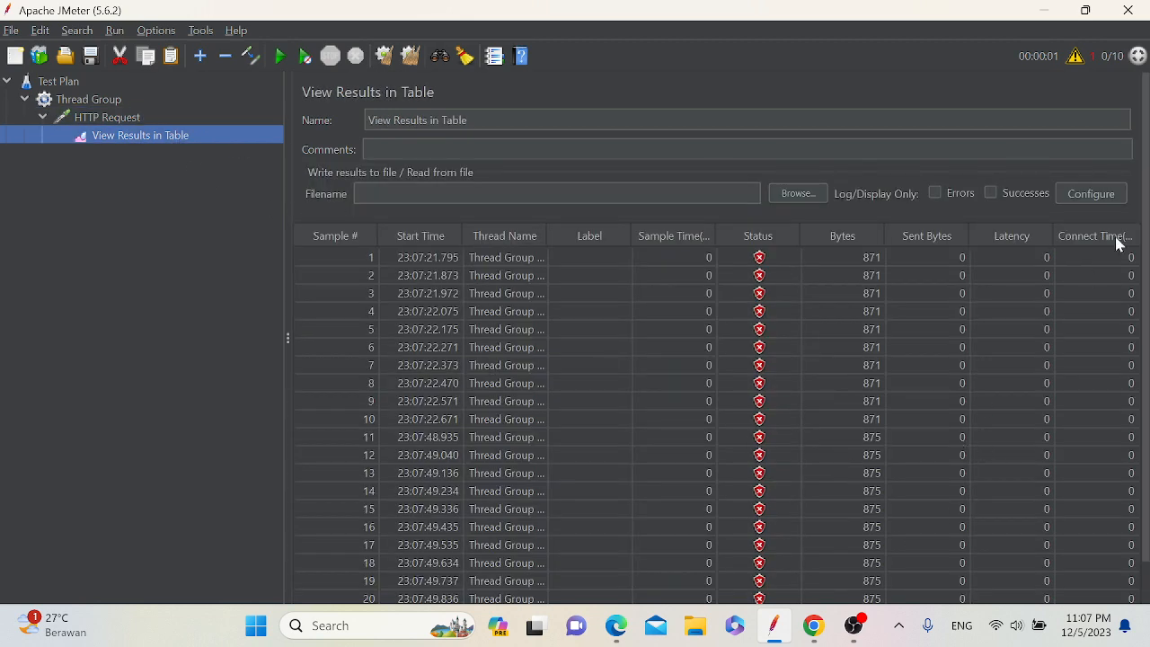
{"action": "scroll", "coordinate": [1139, 256], "scroll_direction": "down", "scroll_amount": 1}
{"action": "left_click_drag", "start_coordinate": [1141, 250], "coordinate": [1106, 218]}
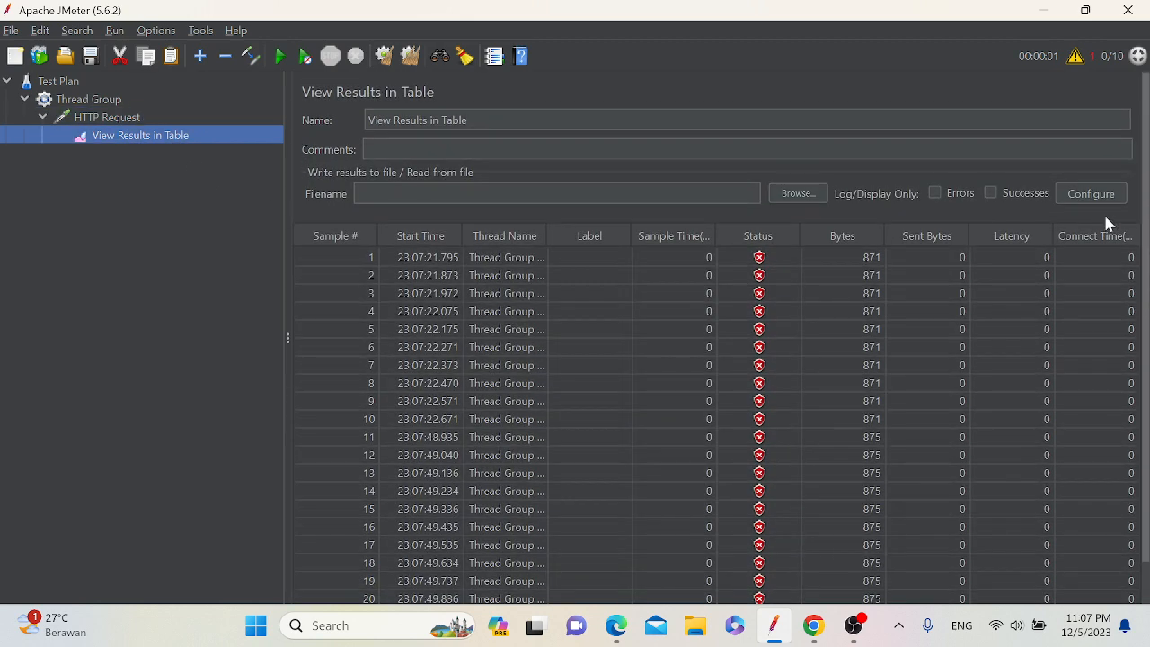
{"action": "left_click", "coordinate": [139, 122]}
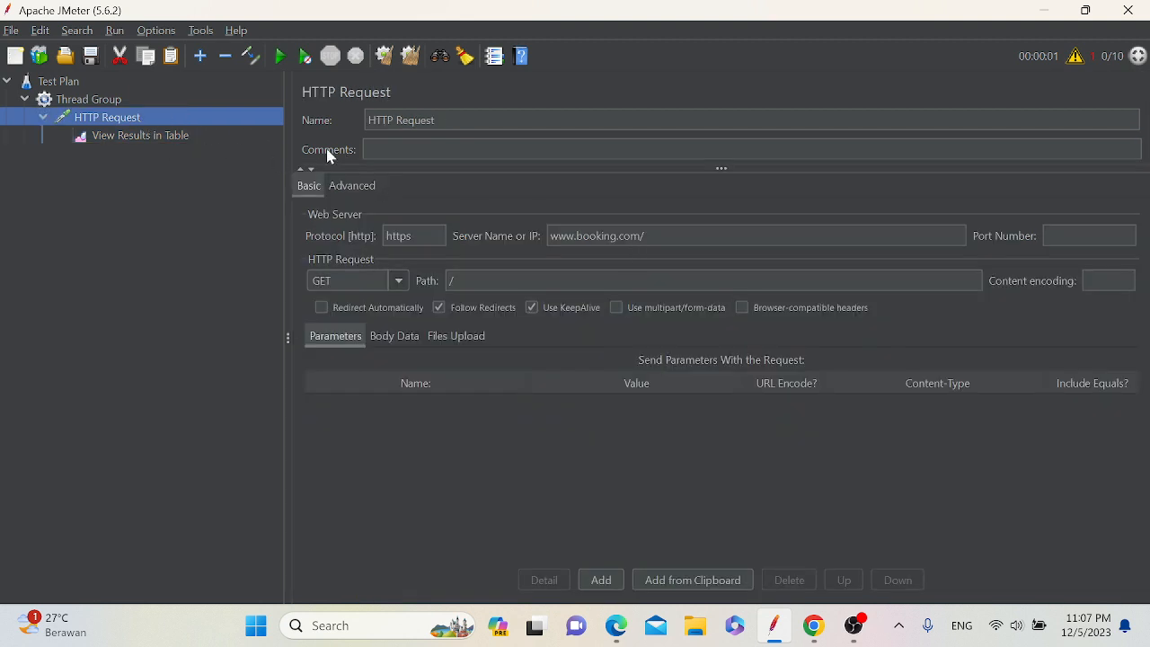
{"action": "left_click", "coordinate": [645, 235]}
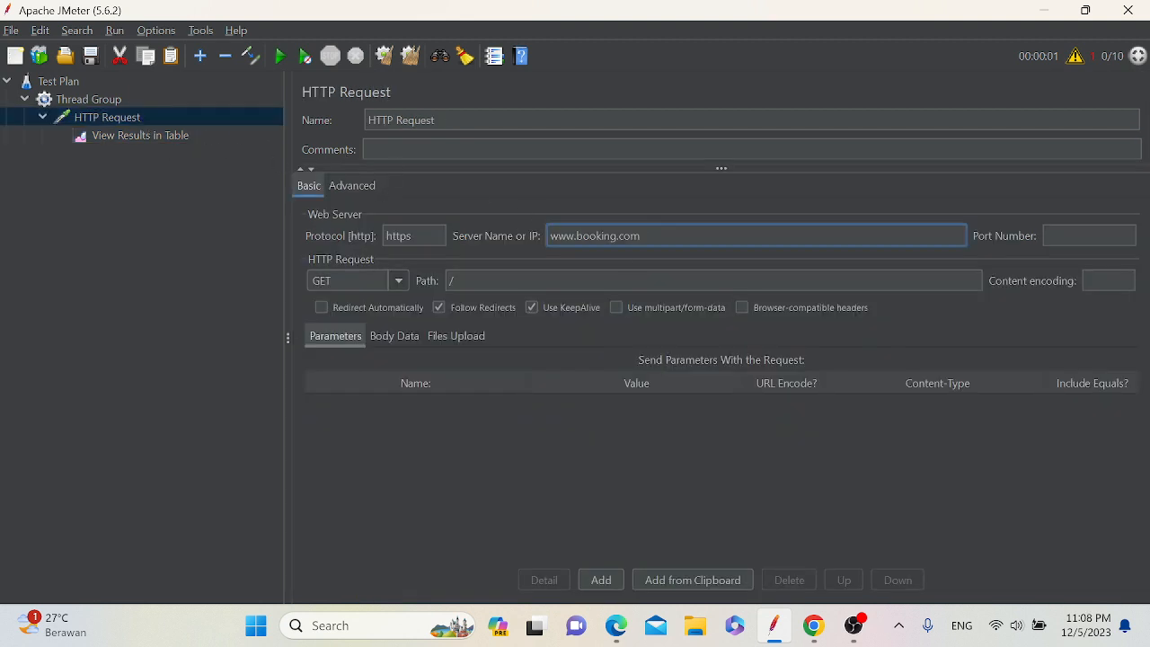
{"action": "left_click", "coordinate": [279, 56]}
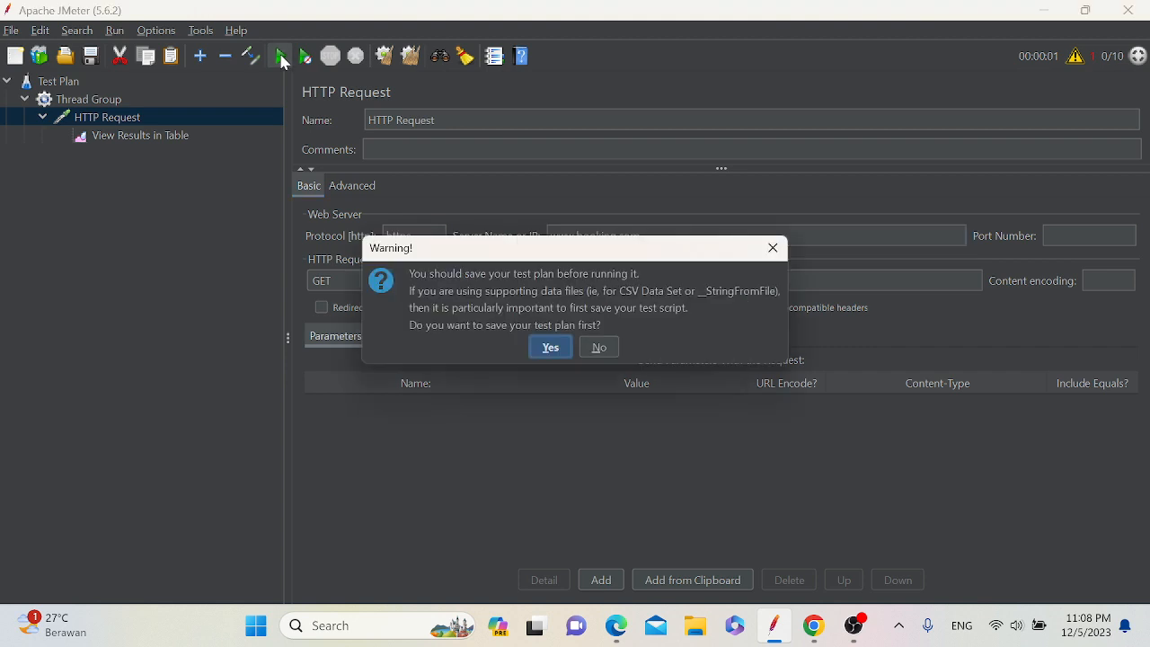
{"action": "left_click", "coordinate": [598, 347]}
- Compare the status of the latest samples with the earlier ones in View Results in Table
{"action": "left_click", "coordinate": [179, 135]}
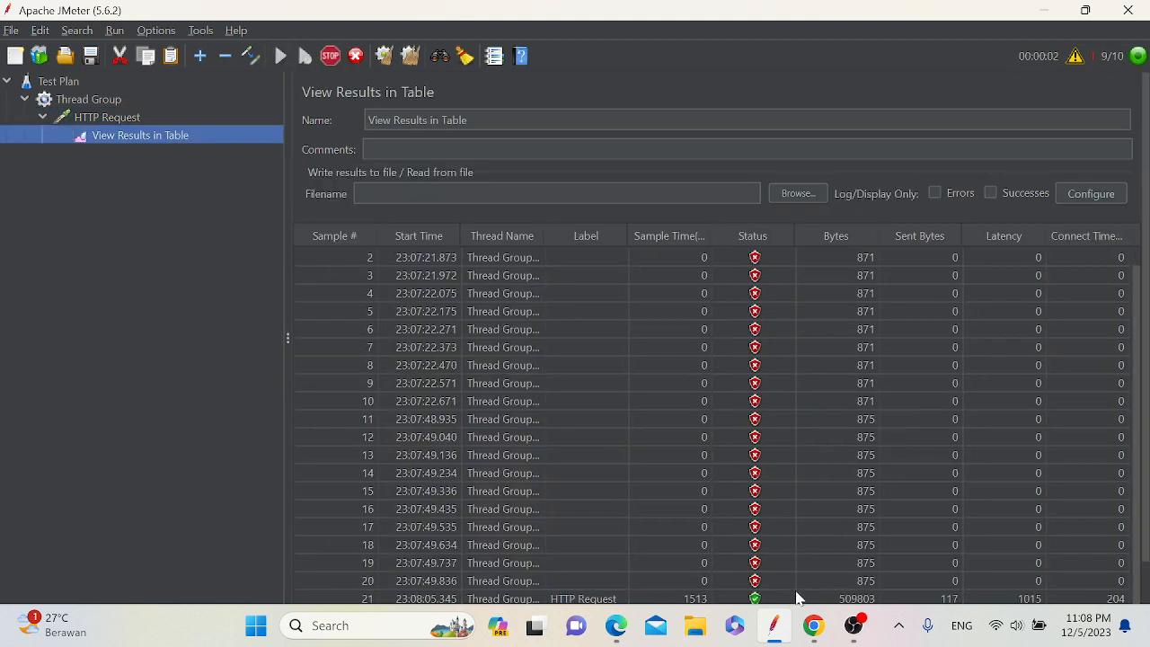
{"action": "left_click_drag", "start_coordinate": [1138, 362], "coordinate": [1145, 428]}
{"action": "scroll", "coordinate": [757, 321], "scroll_direction": "up", "scroll_amount": 3}
{"action": "scroll", "coordinate": [795, 301], "scroll_direction": "down", "scroll_amount": 4}
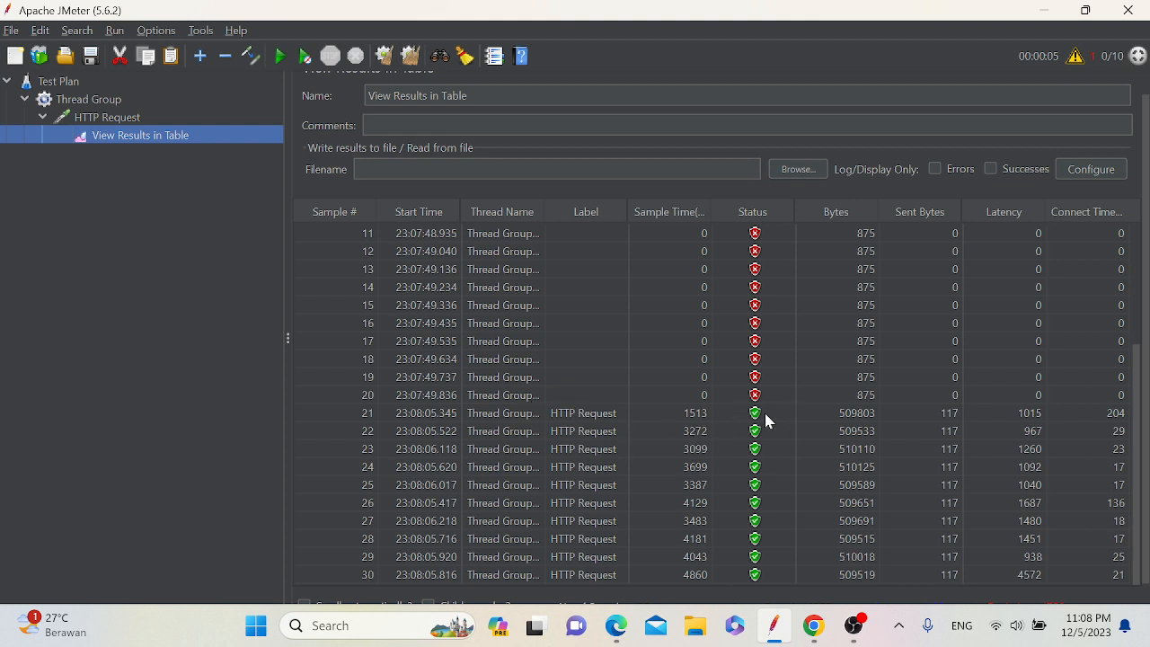
{"action": "scroll", "coordinate": [877, 326], "scroll_direction": "up", "scroll_amount": 4}
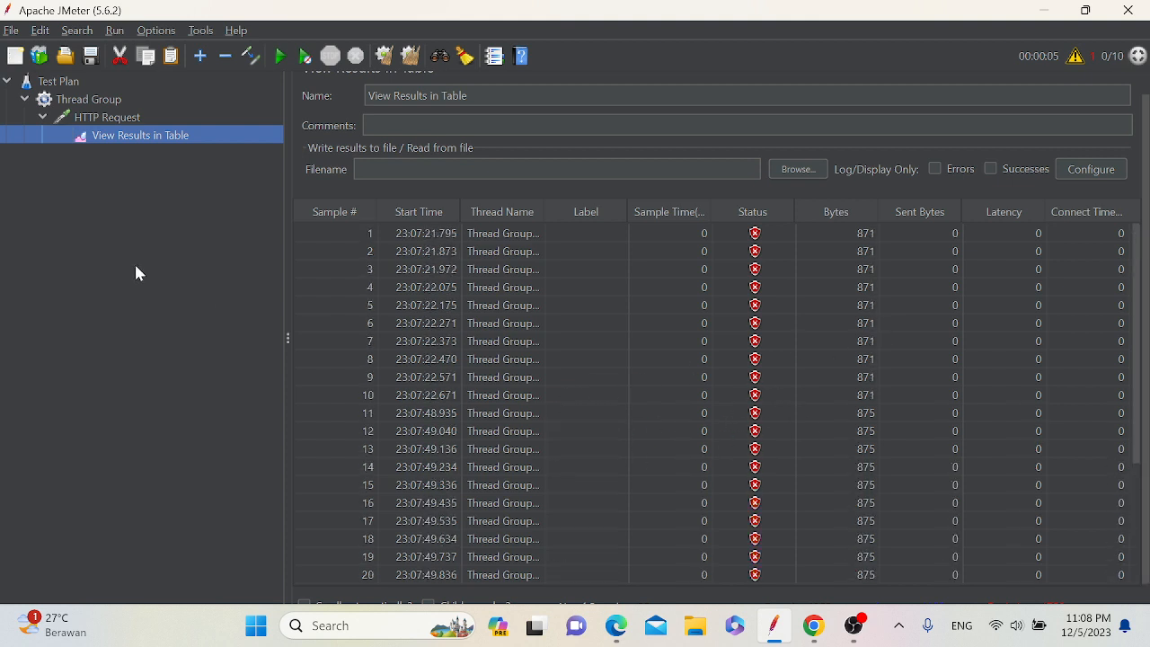
- Remove the View Results in Table listener from the HTTP Request and confirm the removal
{"action": "right_click", "coordinate": [131, 134]}
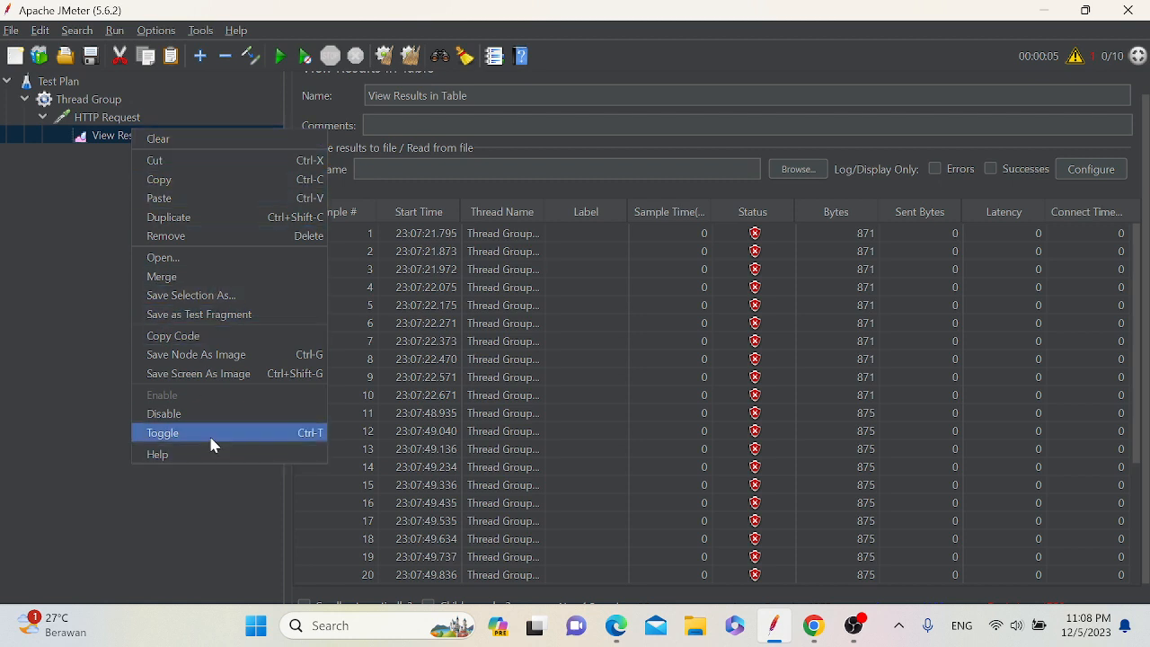
{"action": "key", "text": "Delete"}
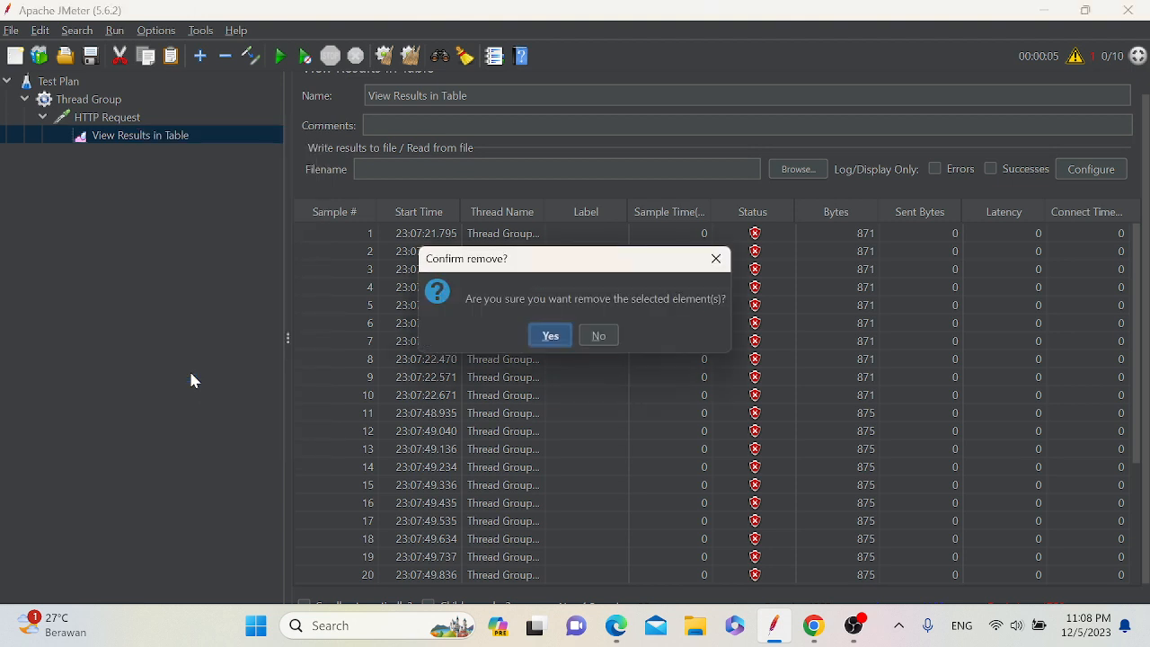
{"action": "key", "text": "Return"}
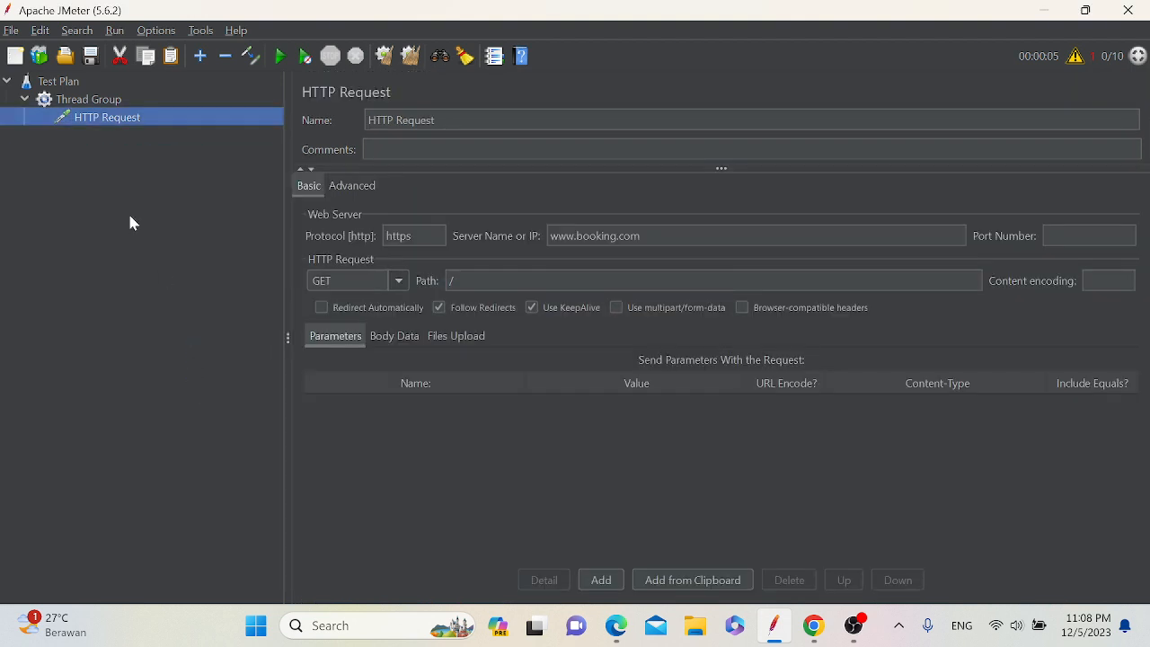
- Remove the HTTP Request sampler from the Thread Group and confirm the removal
{"action": "right_click", "coordinate": [149, 114]}
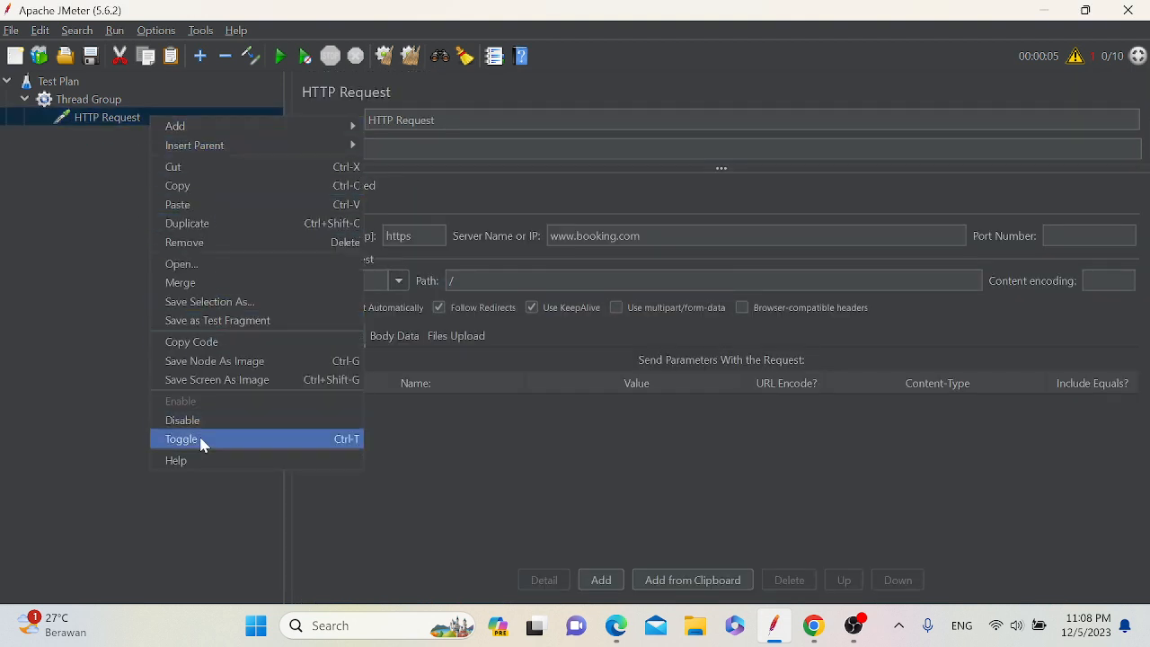
{"action": "left_click", "coordinate": [117, 122]}
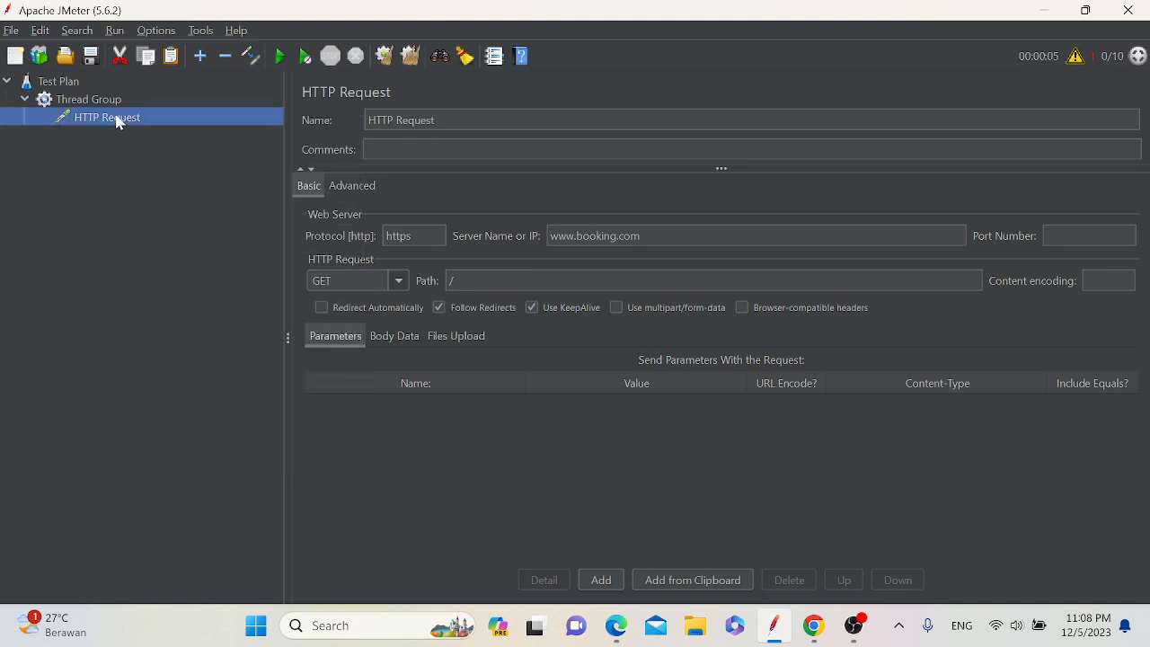
{"action": "key", "text": "Delete"}
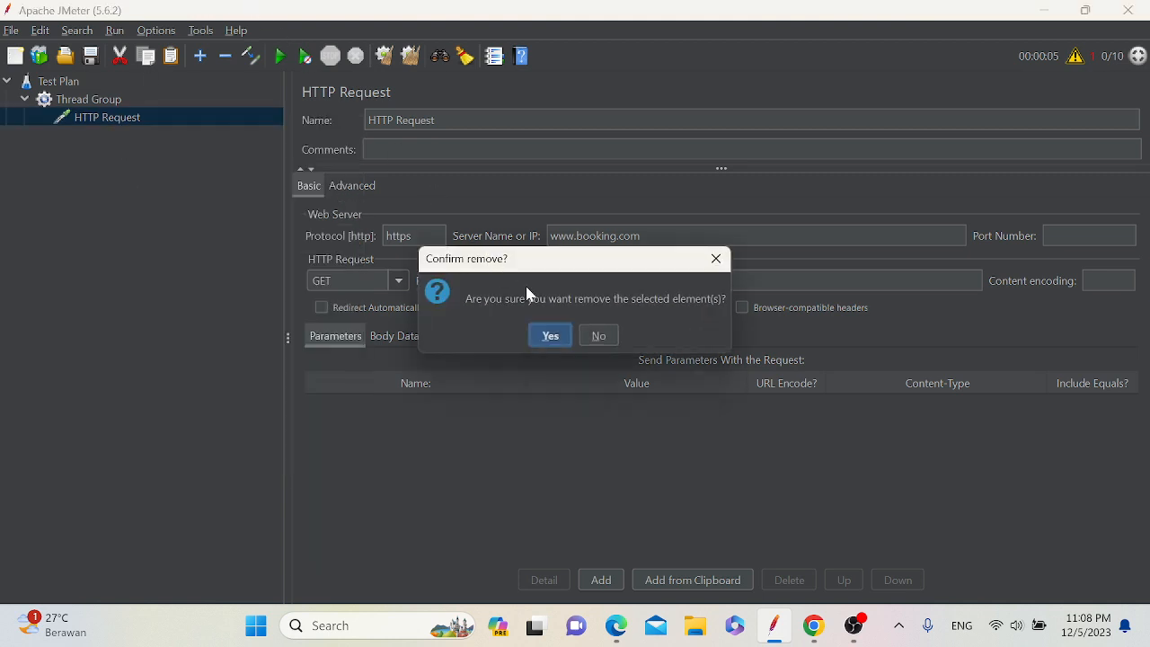
{"action": "left_click", "coordinate": [552, 336]}
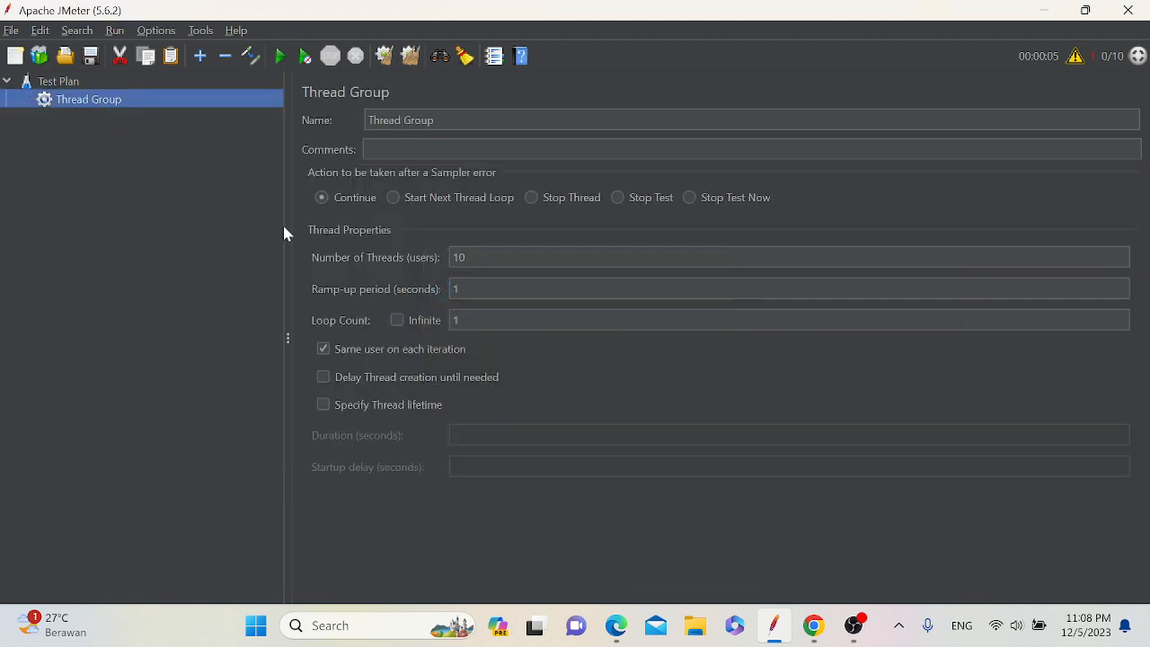
- Add a new HTTP Request sampler to the Thread Group and set its protocol to https
{"action": "right_click", "coordinate": [132, 103]}
{"action": "mouse_move", "coordinate": [292, 122]}
{"action": "mouse_move", "coordinate": [429, 115]}
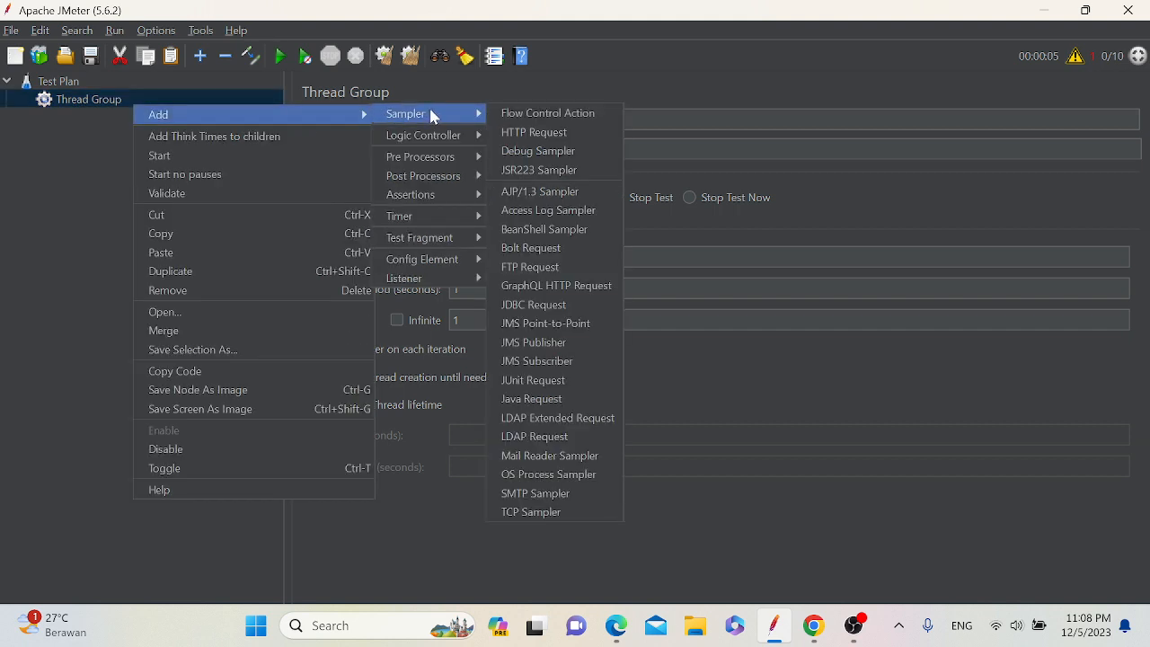
{"action": "left_click", "coordinate": [537, 132]}
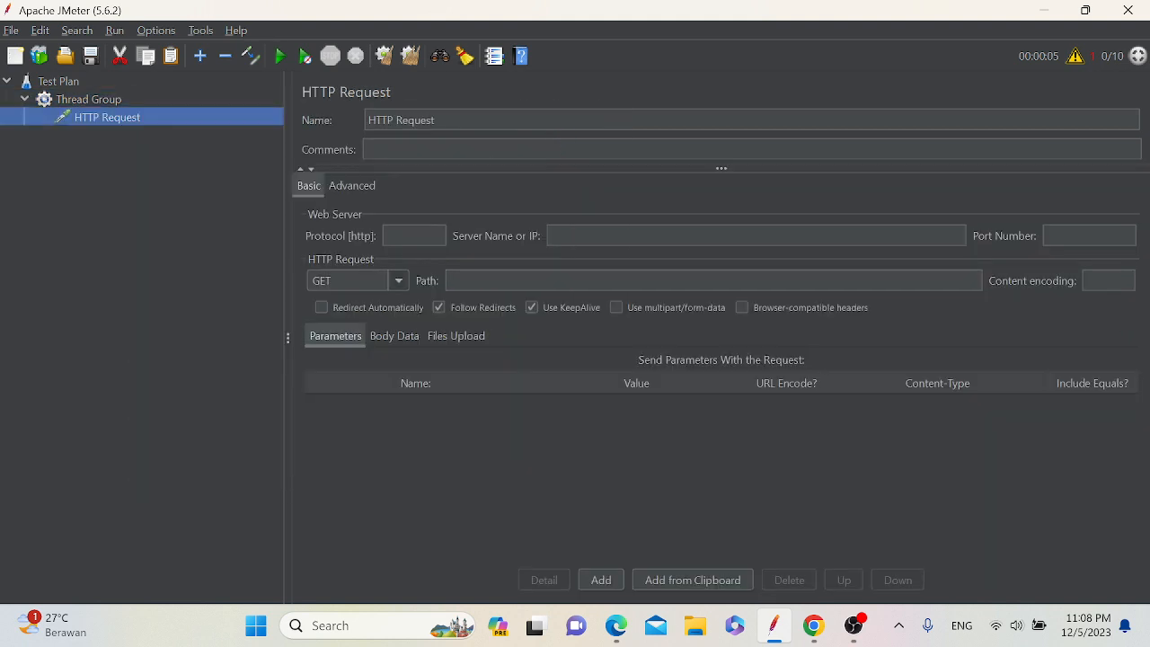
{"action": "left_click", "coordinate": [414, 236]}
{"action": "type", "text": "ht"}
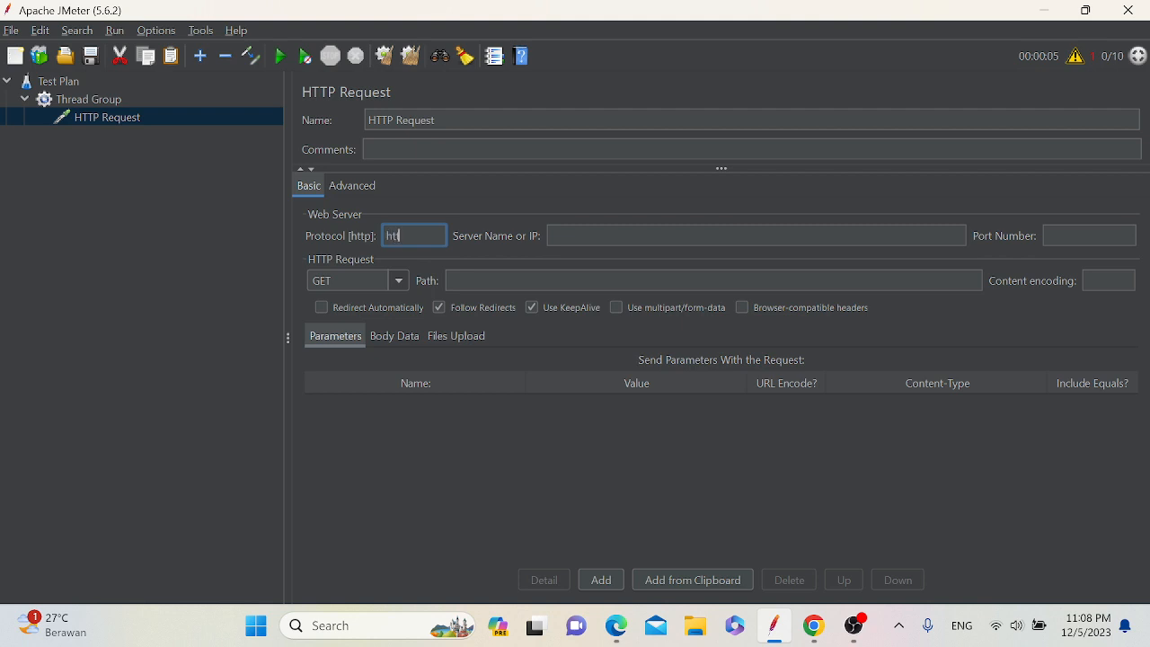
{"action": "type", "text": "tps"}
{"action": "left_click", "coordinate": [599, 231]}
{"action": "type", "text": "https://www.booking.com/"}
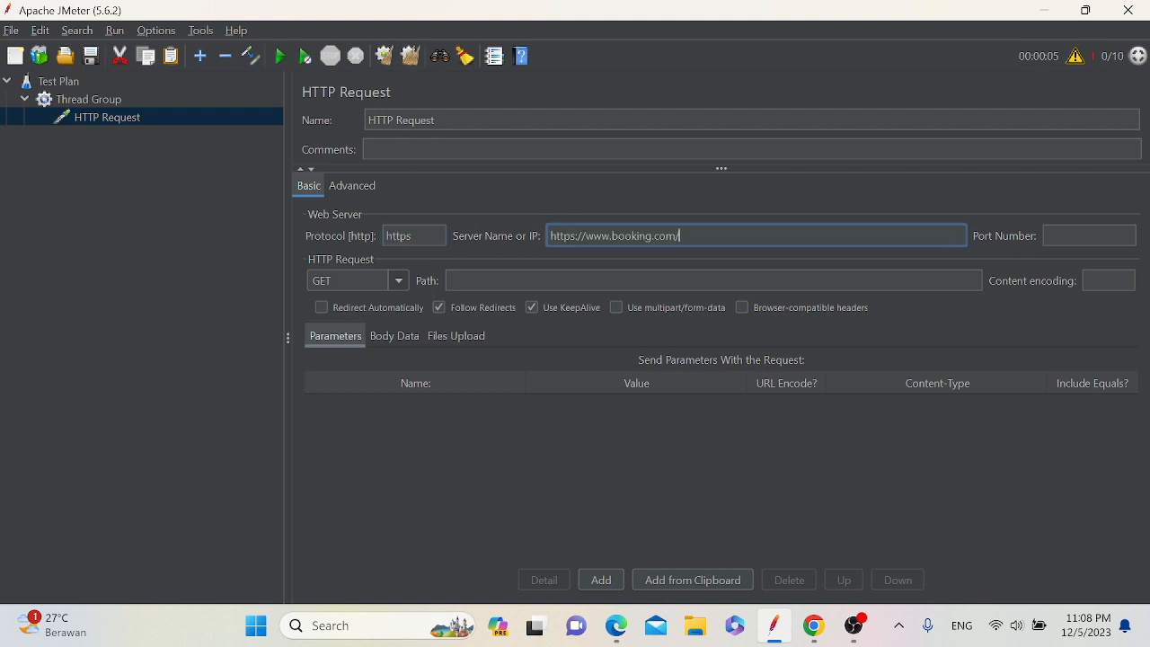
{"action": "key", "text": "BackSpace"}
{"action": "key", "text": "BackSpace"}
{"action": "key", "text": "BackSpace"}
{"action": "key", "text": "BackSpace"}
{"action": "key", "text": "BackSpace"}
{"action": "key", "text": "BackSpace"}
{"action": "key", "text": "BackSpace"}
{"action": "key", "text": "BackSpace"}
{"action": "key", "text": "BackSpace"}
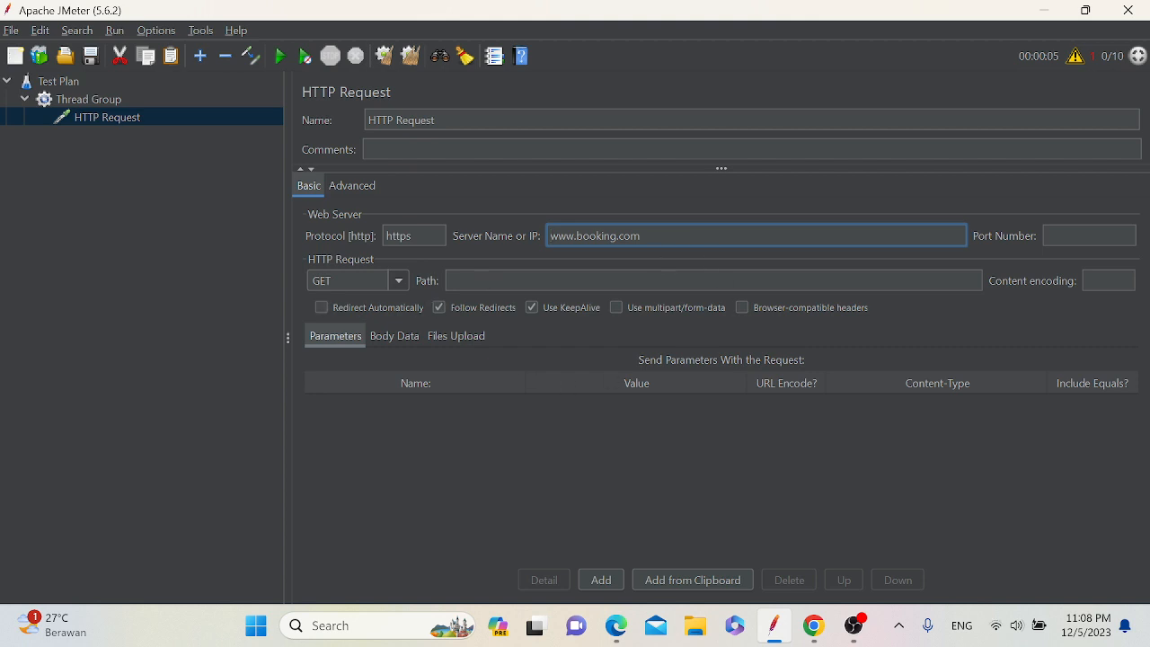
{"action": "left_click", "coordinate": [504, 278]}
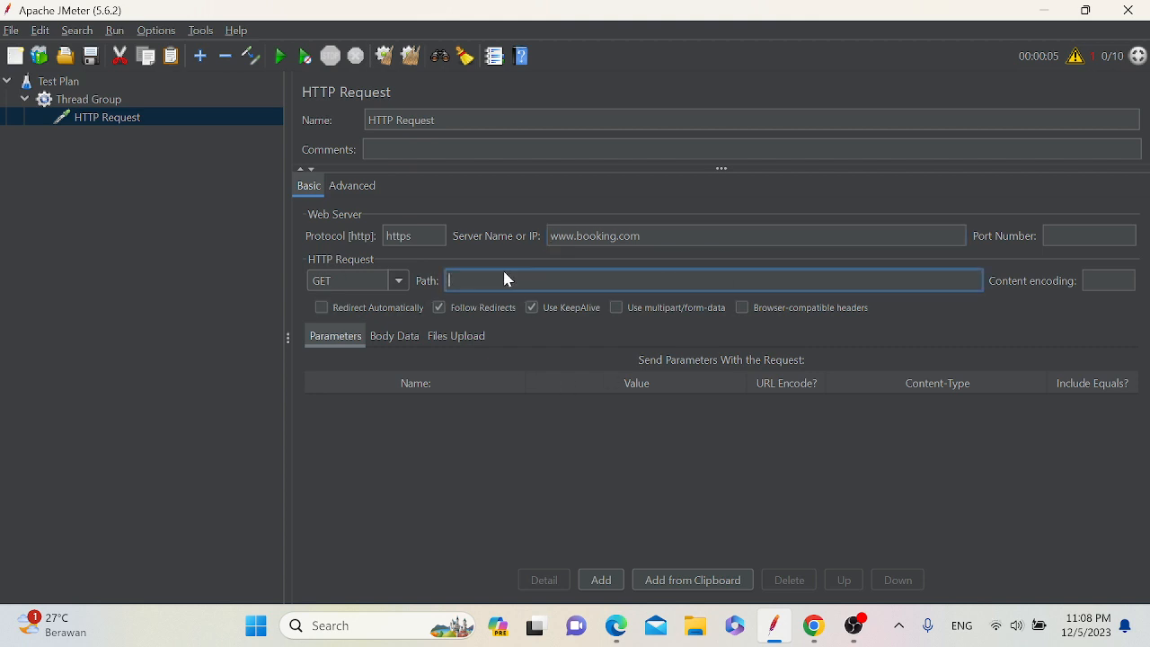
{"action": "type", "text": "/"}
- Add a View Results in Table listener to the HTTP Request
{"action": "right_click", "coordinate": [133, 117]}
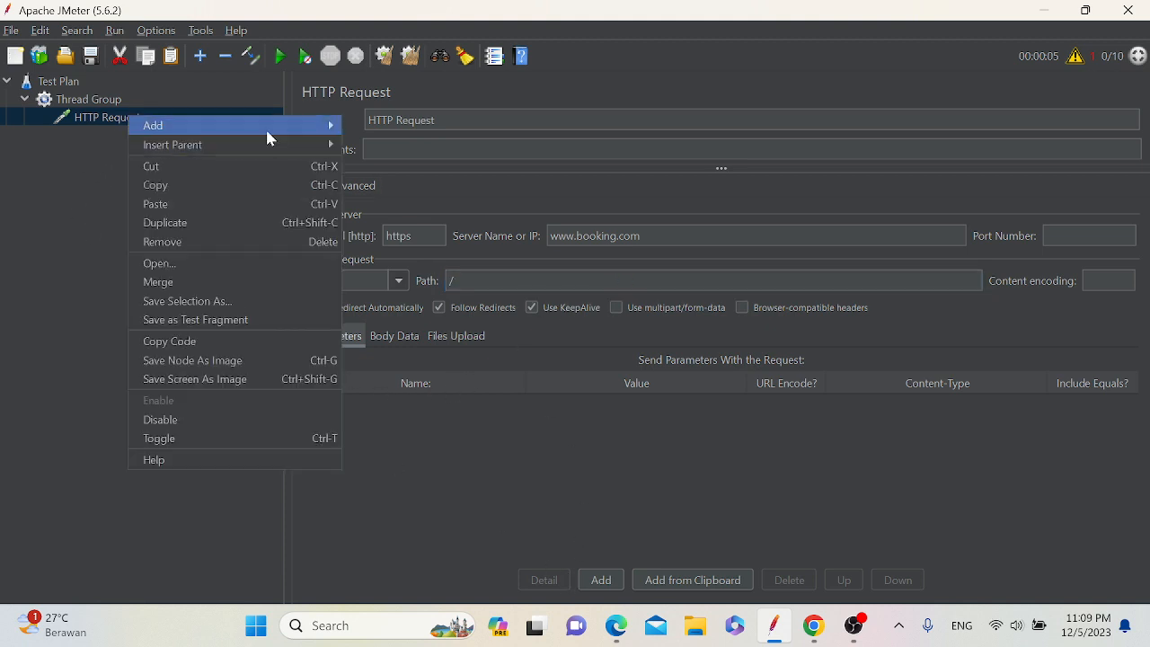
{"action": "mouse_move", "coordinate": [266, 127]}
{"action": "mouse_move", "coordinate": [418, 236]}
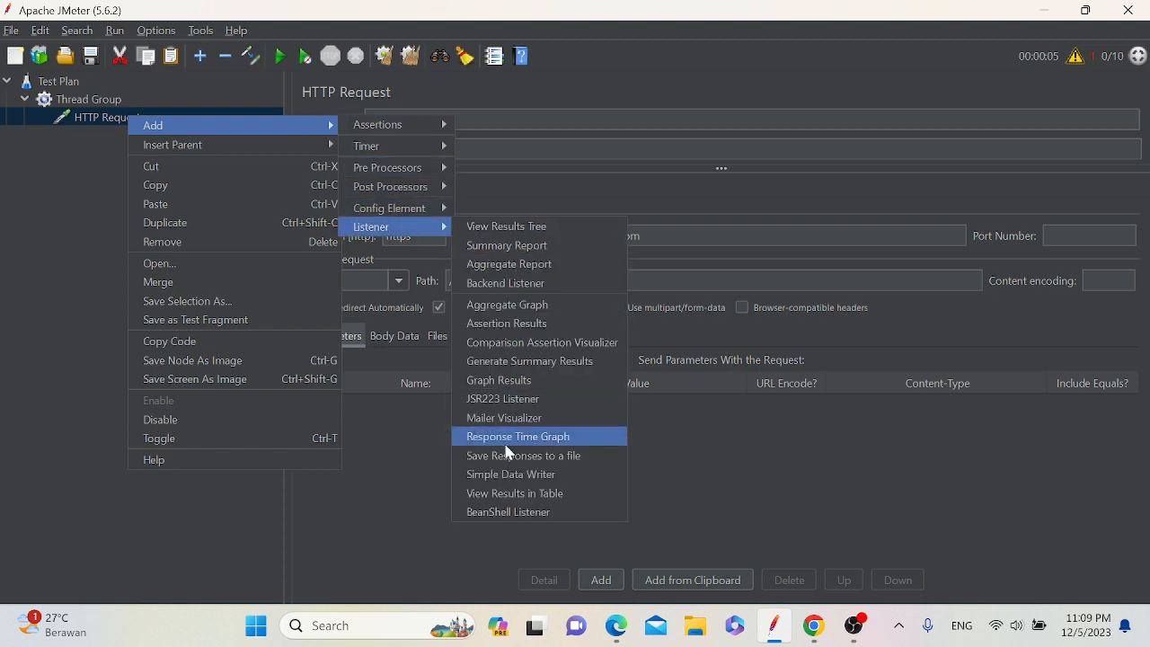
{"action": "left_click", "coordinate": [515, 494]}
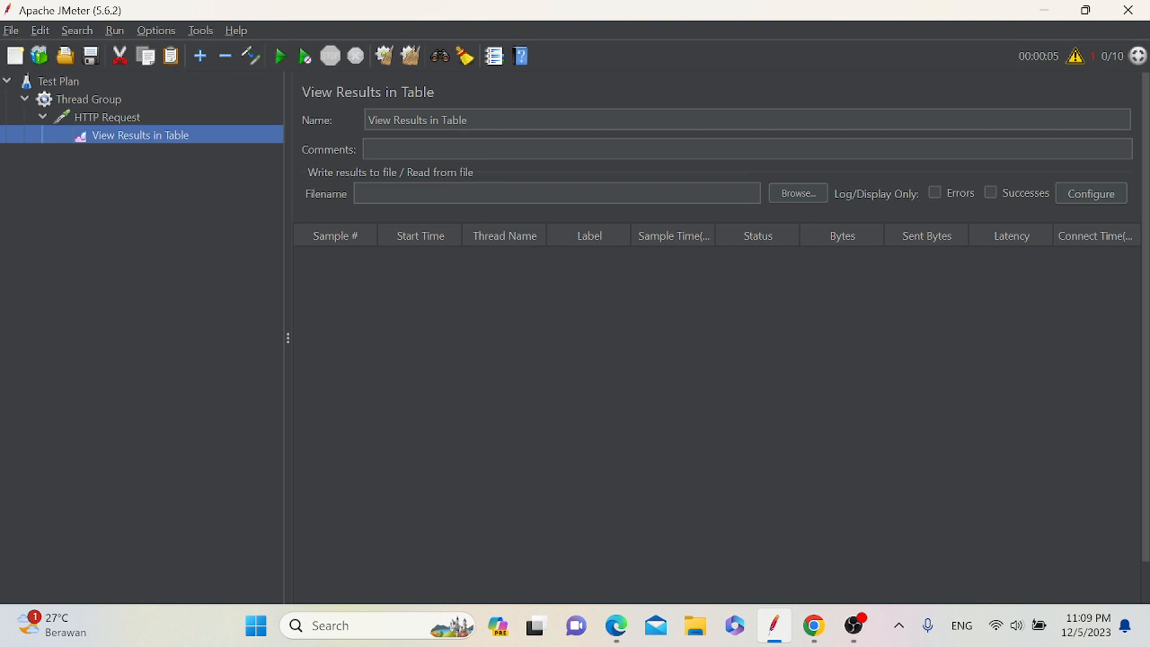
- Run the test plan without saving and review the samples in View Results in Table against the Thread Group settings
{"action": "left_click", "coordinate": [111, 119]}
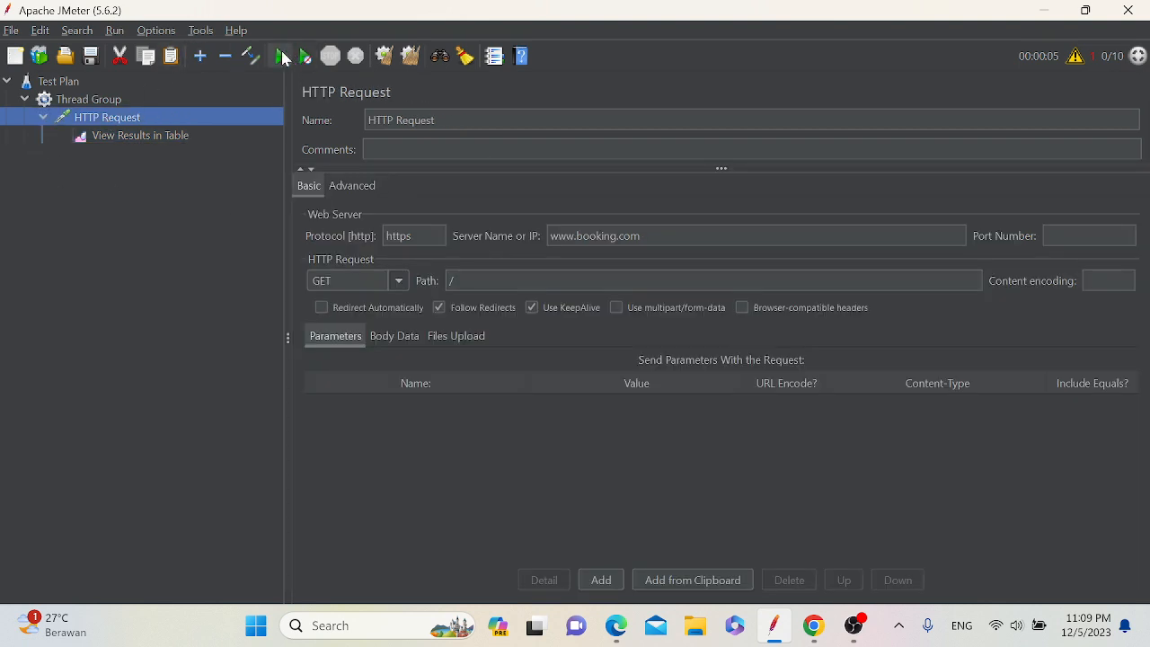
{"action": "left_click", "coordinate": [280, 56]}
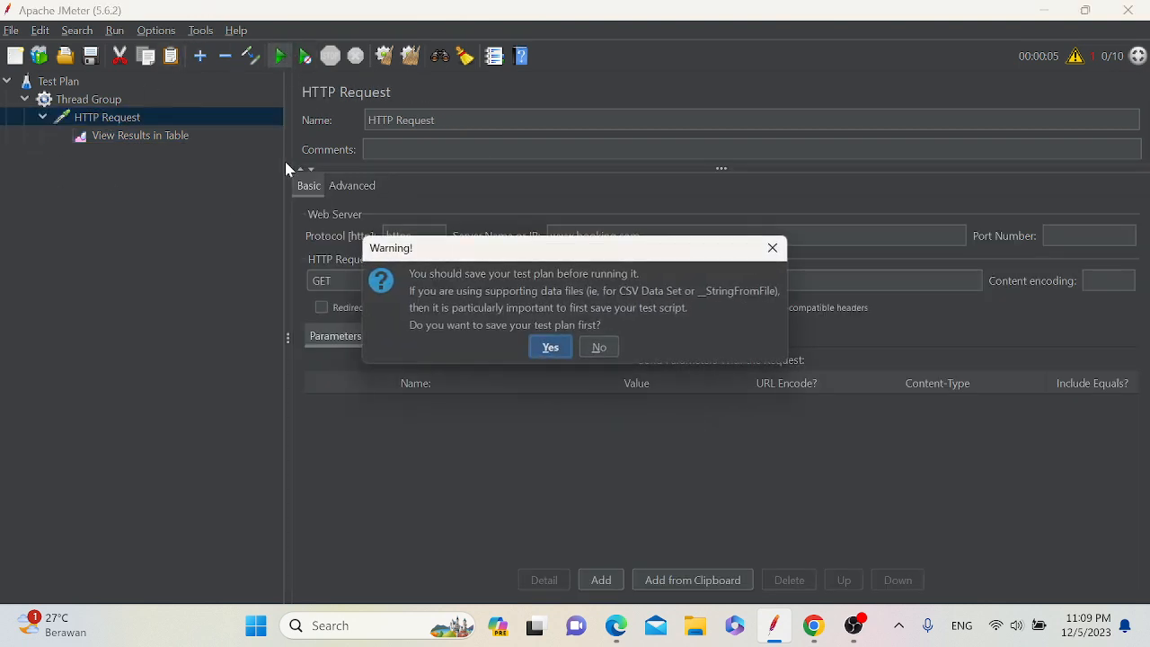
{"action": "left_click", "coordinate": [599, 348]}
{"action": "left_click", "coordinate": [134, 137]}
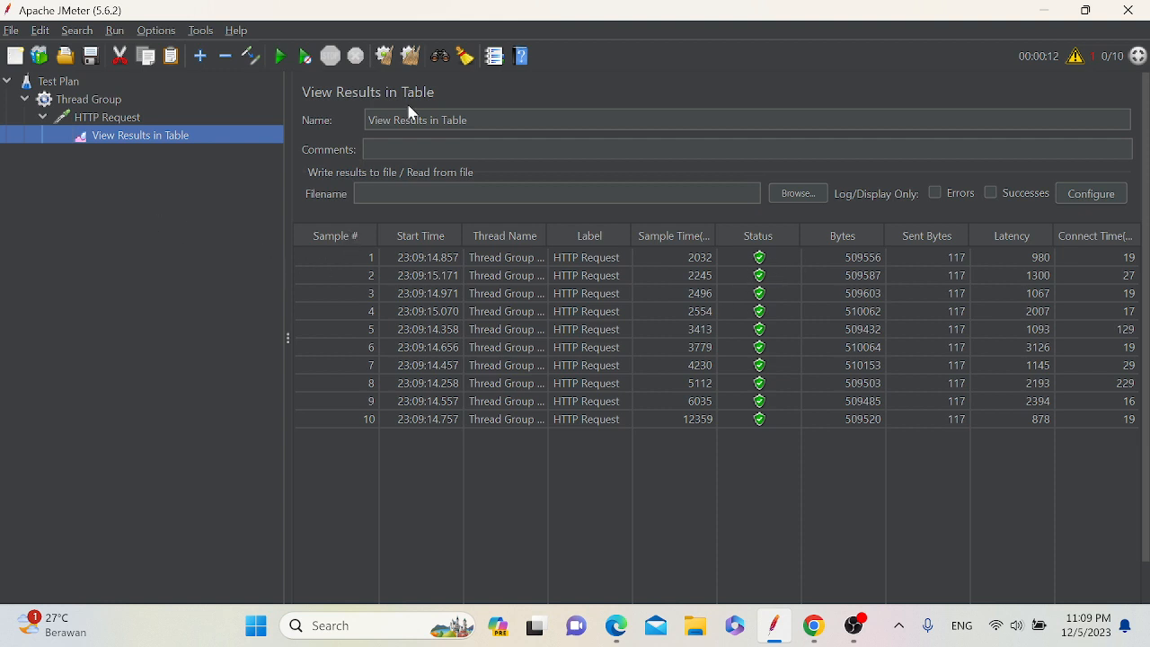
{"action": "left_click", "coordinate": [110, 99]}
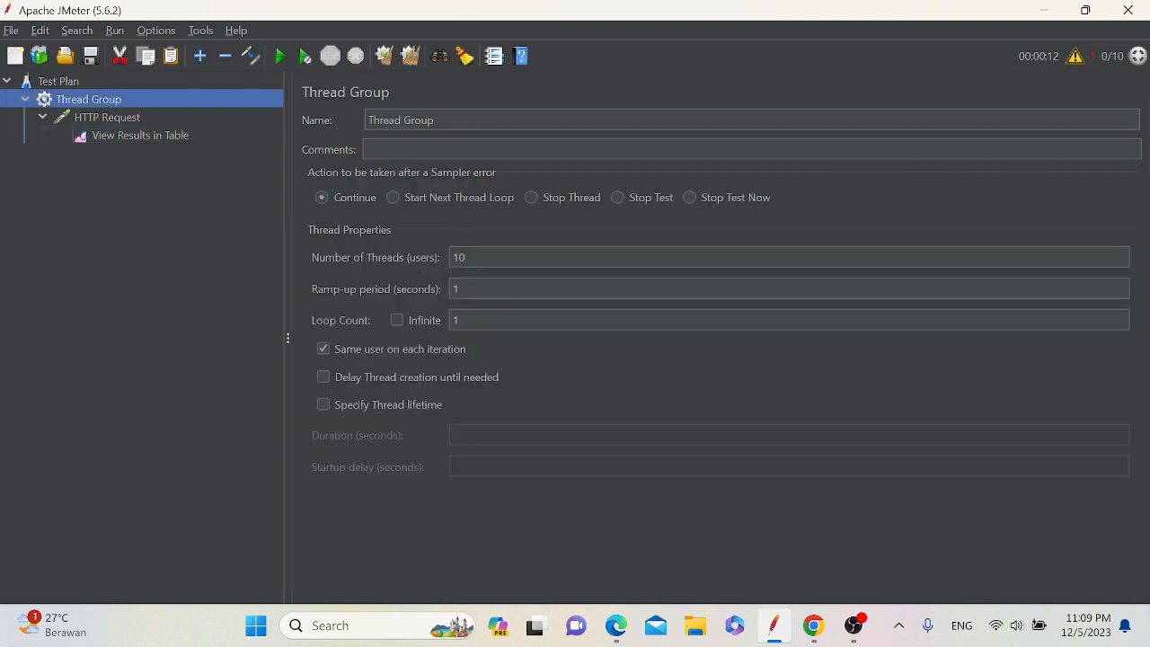
{"action": "left_click", "coordinate": [156, 136]}
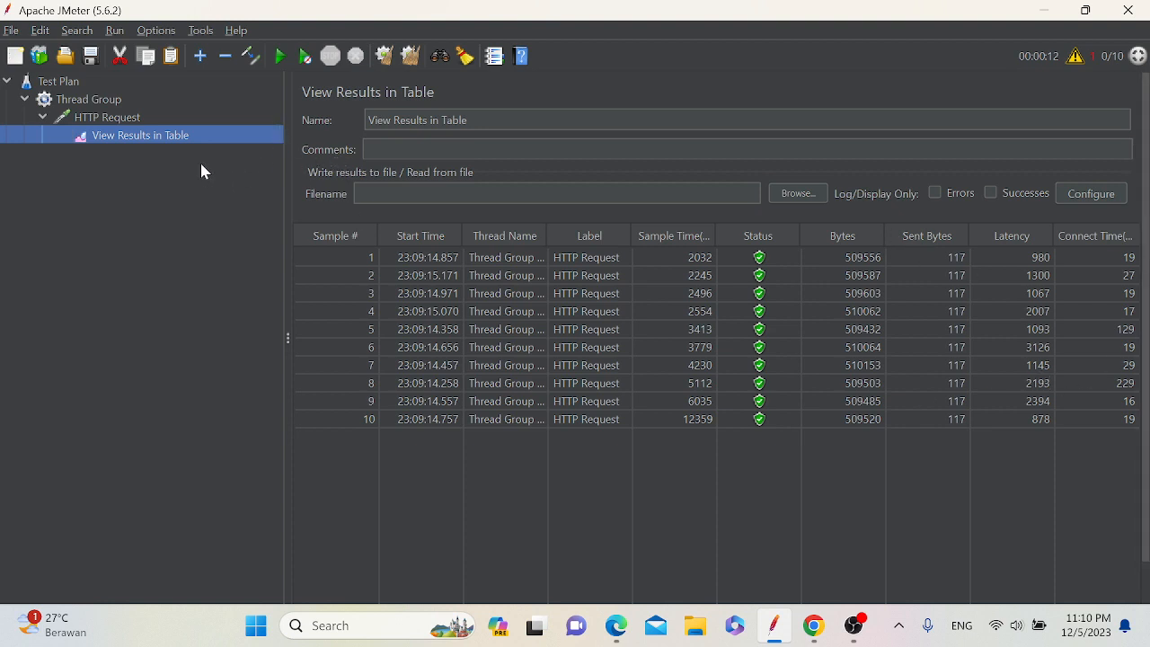
- Collapse the existing Thread Group and add a second Thread Group to the Test Plan
{"action": "left_click", "coordinate": [24, 98]}
{"action": "right_click", "coordinate": [59, 82]}
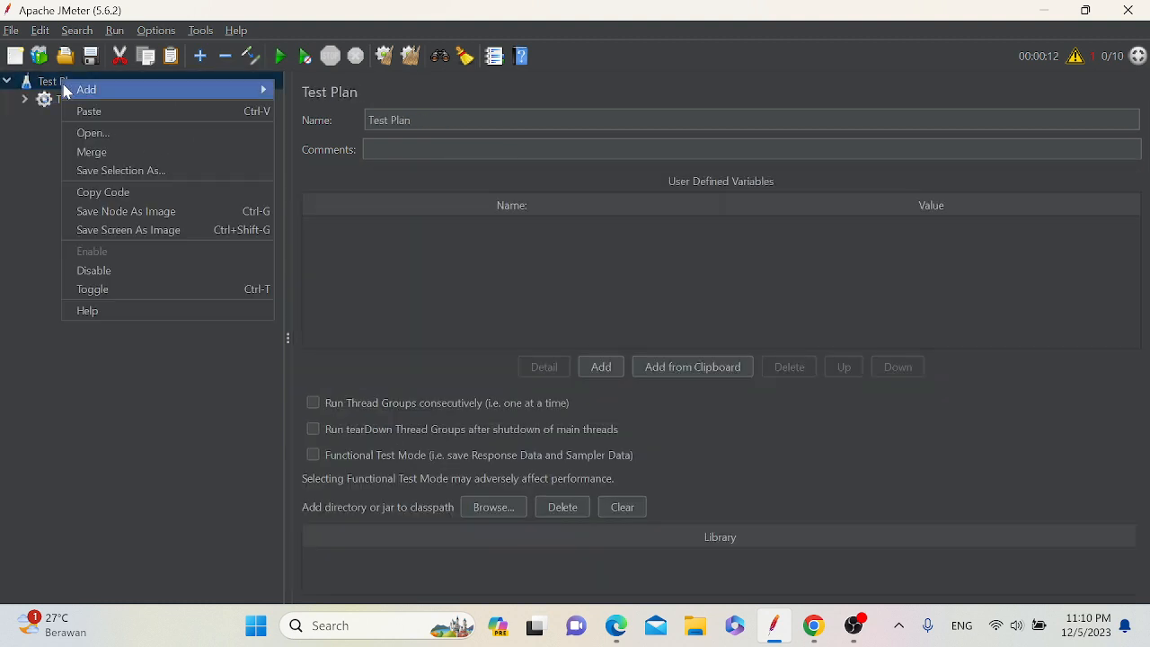
{"action": "mouse_move", "coordinate": [64, 91]}
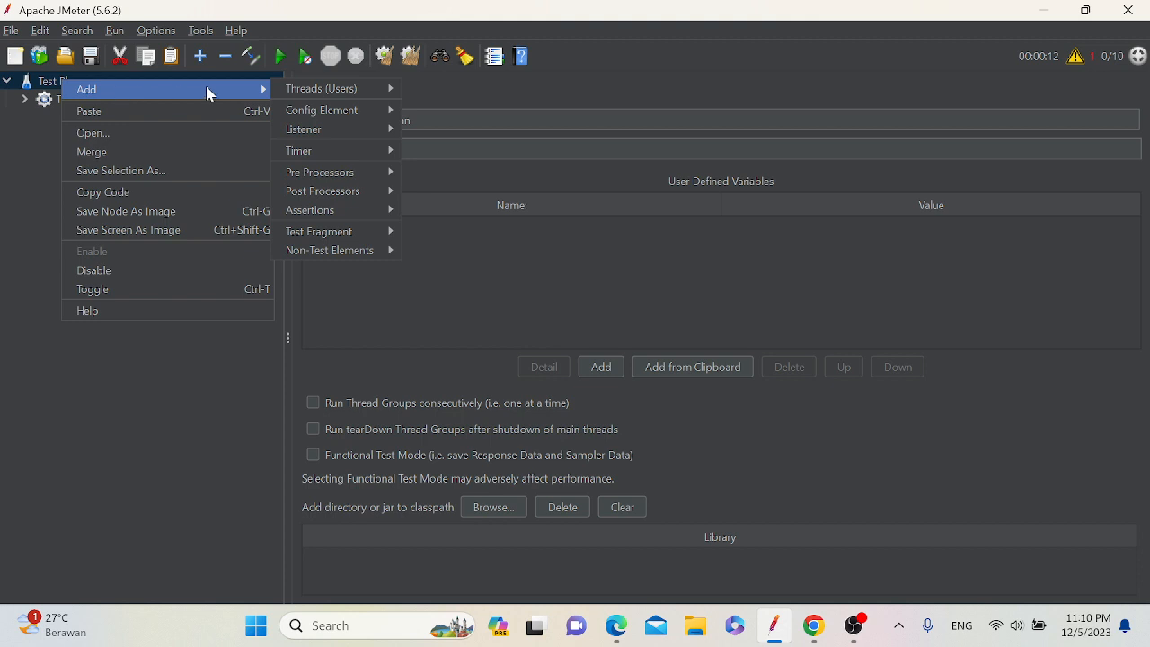
{"action": "mouse_move", "coordinate": [310, 96]}
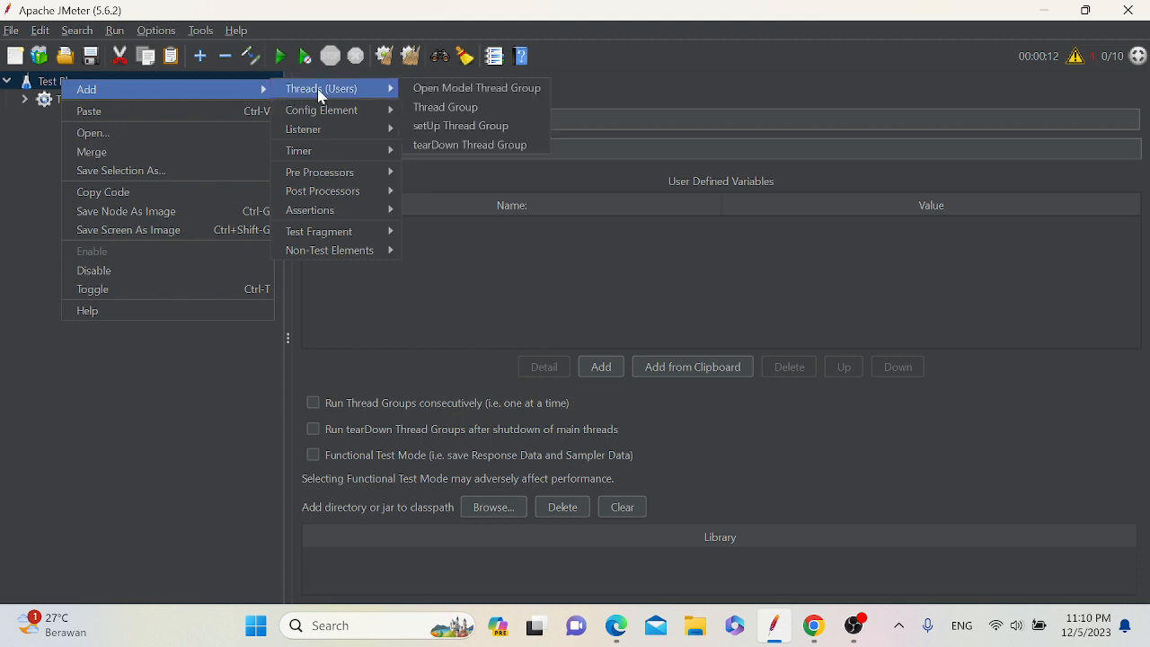
{"action": "left_click", "coordinate": [457, 109]}
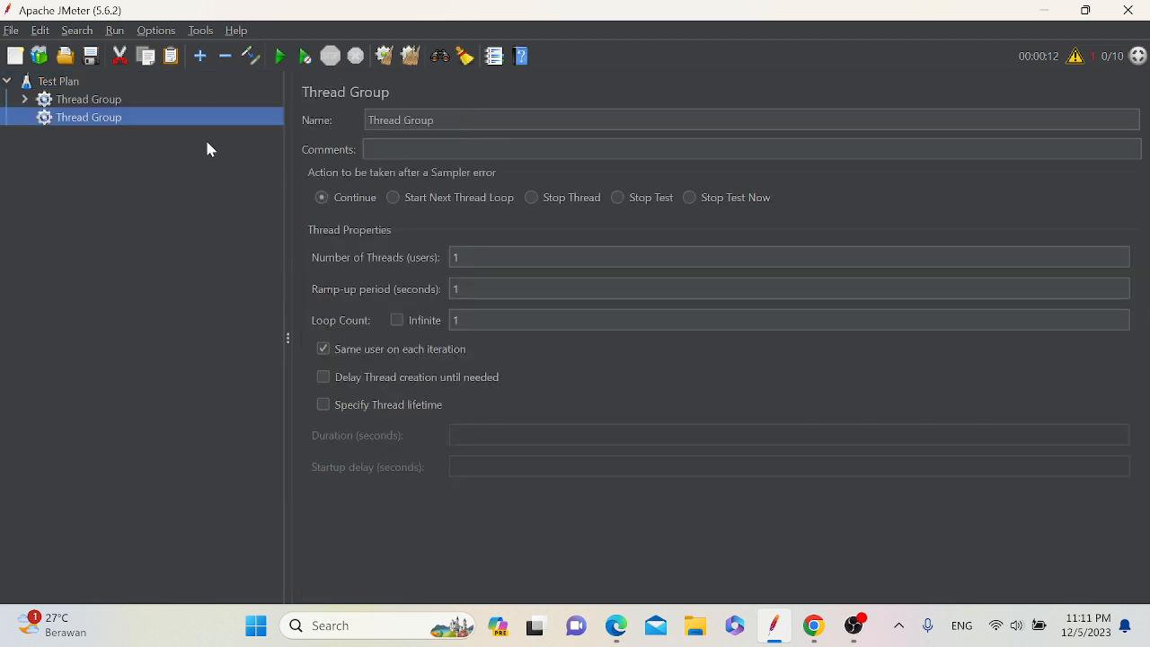
- Rename the second Thread Group as StreetTest
{"action": "left_click", "coordinate": [516, 119]}
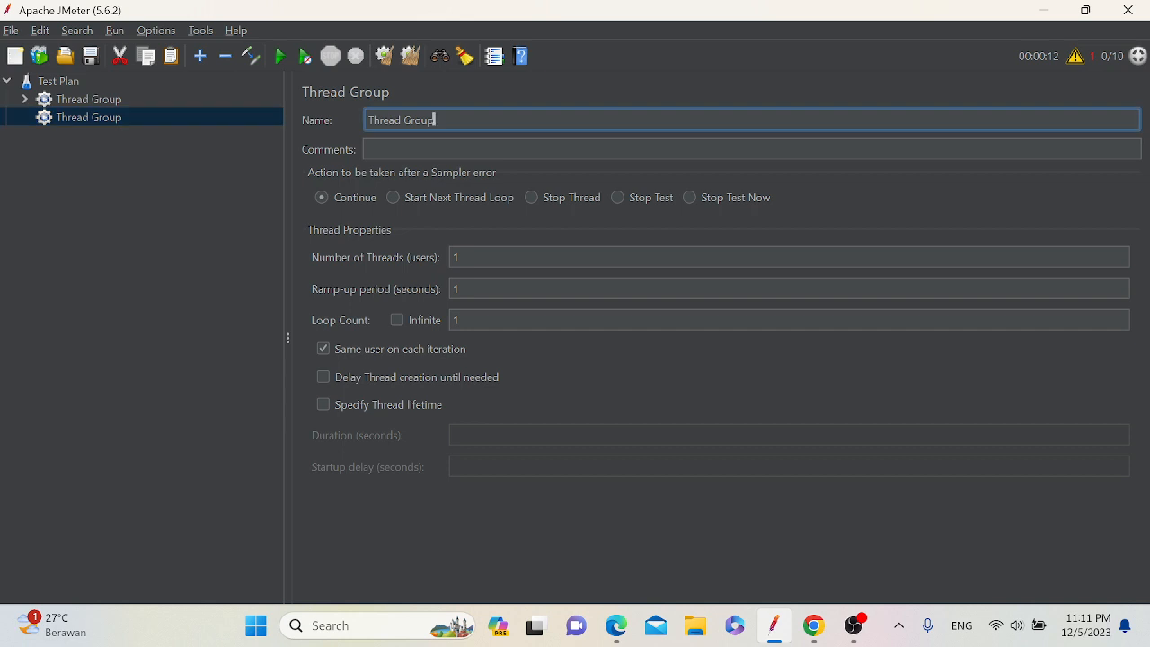
{"action": "key", "text": "ctrl+a"}
{"action": "type", "text": "Street1"}
{"action": "key", "text": "BackSpace"}
{"action": "type", "text": "Test"}
- Set the StreetTest thread group to 15 threads with a ramp-up period of 2 seconds
{"action": "left_click", "coordinate": [460, 257]}
{"action": "type", "text": "5"}
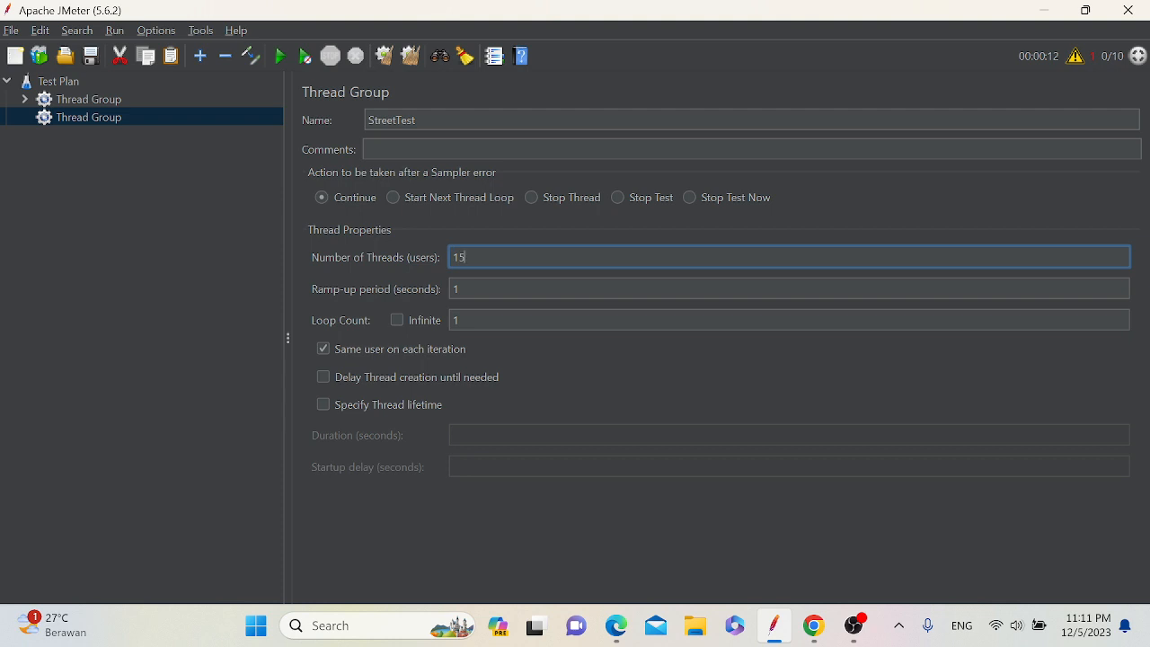
{"action": "left_click", "coordinate": [460, 288]}
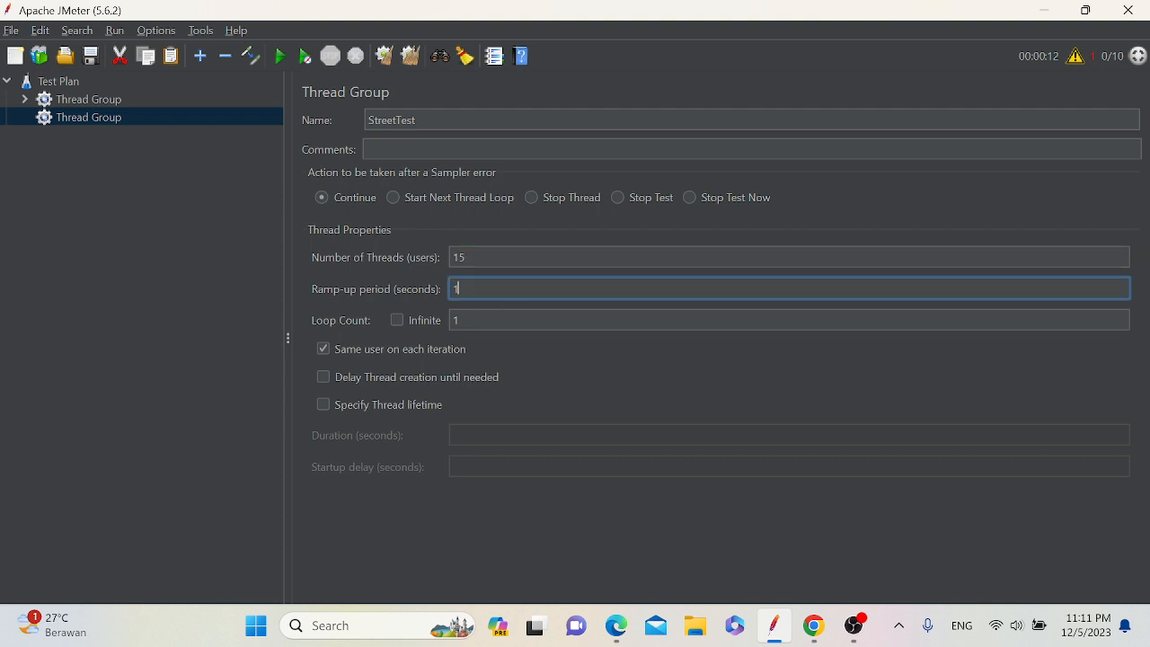
{"action": "key", "text": "BackSpace"}
{"action": "type", "text": "2"}
- Add a View Results in Table listener directly to the StreetTest thread group
{"action": "right_click", "coordinate": [120, 116]}
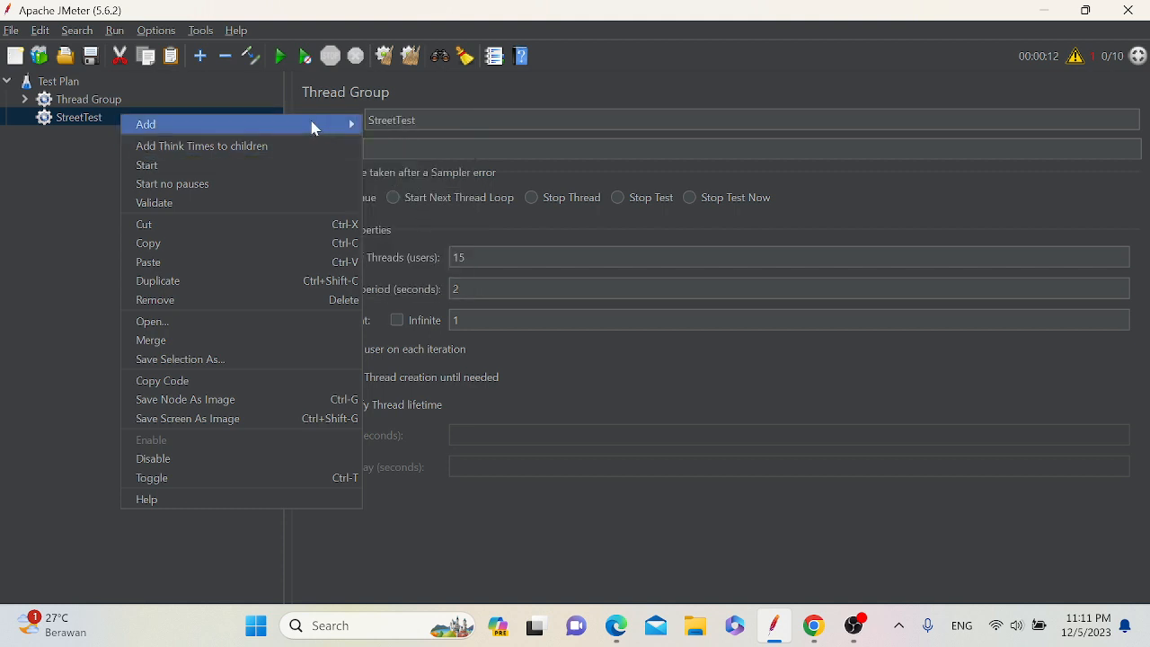
{"action": "mouse_move", "coordinate": [313, 123]}
{"action": "mouse_move", "coordinate": [437, 289]}
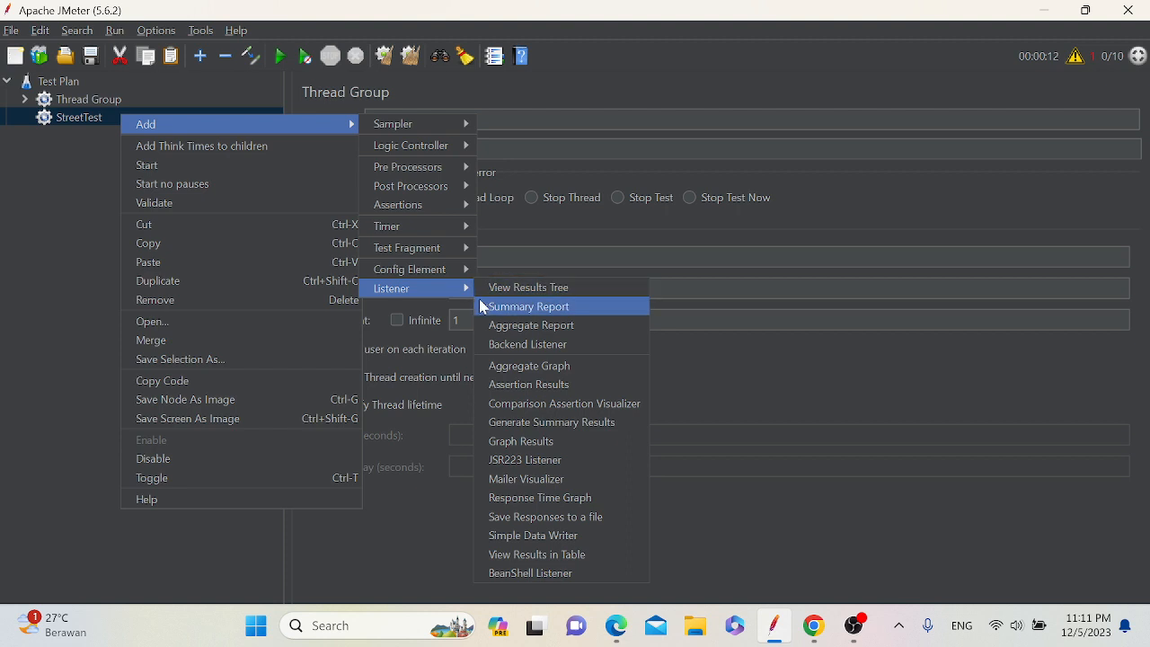
{"action": "left_click", "coordinate": [571, 555]}
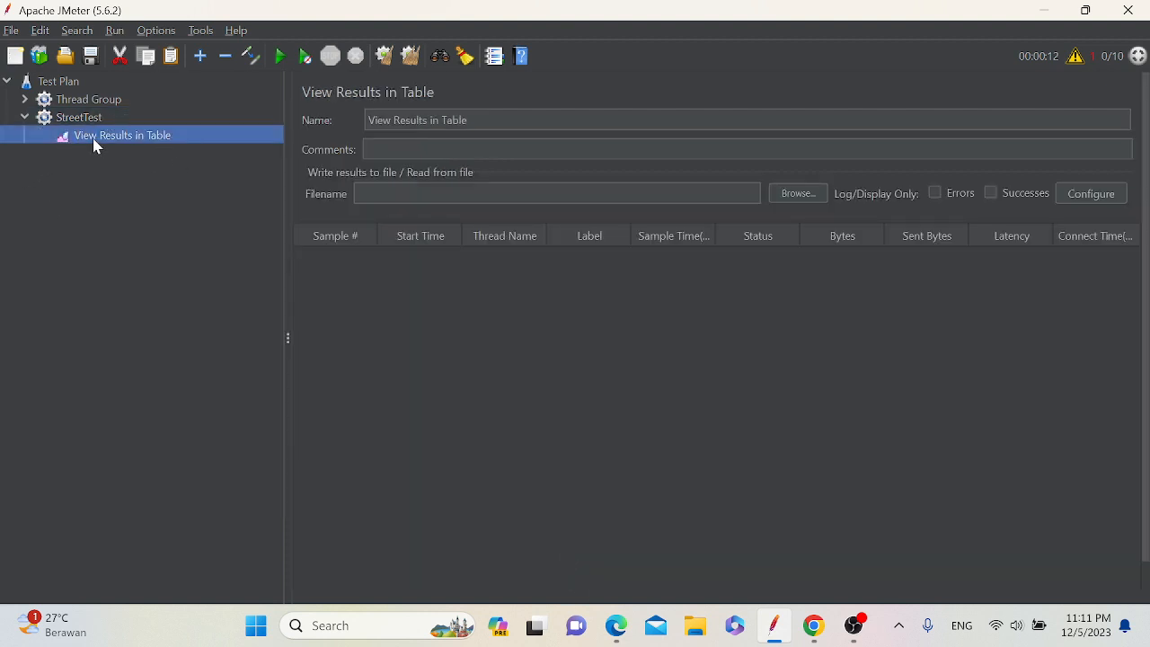
- Add an HTTP Request sampler to the StreetTest thread group
{"action": "left_click", "coordinate": [25, 100]}
{"action": "left_click", "coordinate": [26, 100]}
{"action": "left_click", "coordinate": [99, 123]}
{"action": "right_click", "coordinate": [99, 125]}
{"action": "mouse_move", "coordinate": [257, 130]}
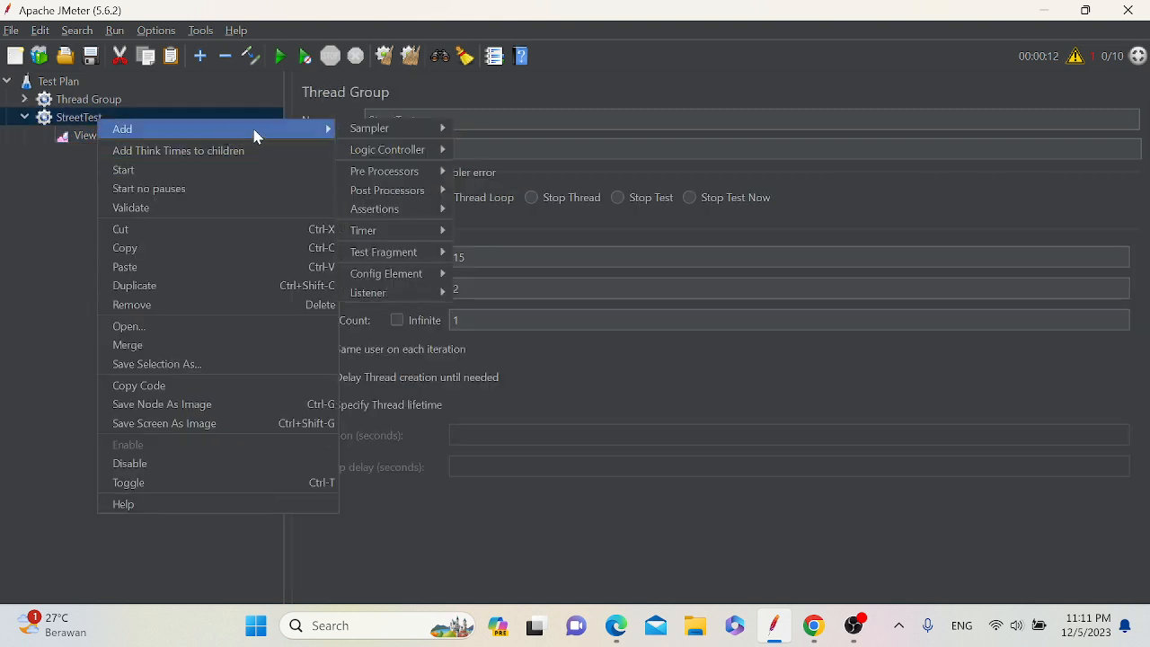
{"action": "mouse_move", "coordinate": [419, 134]}
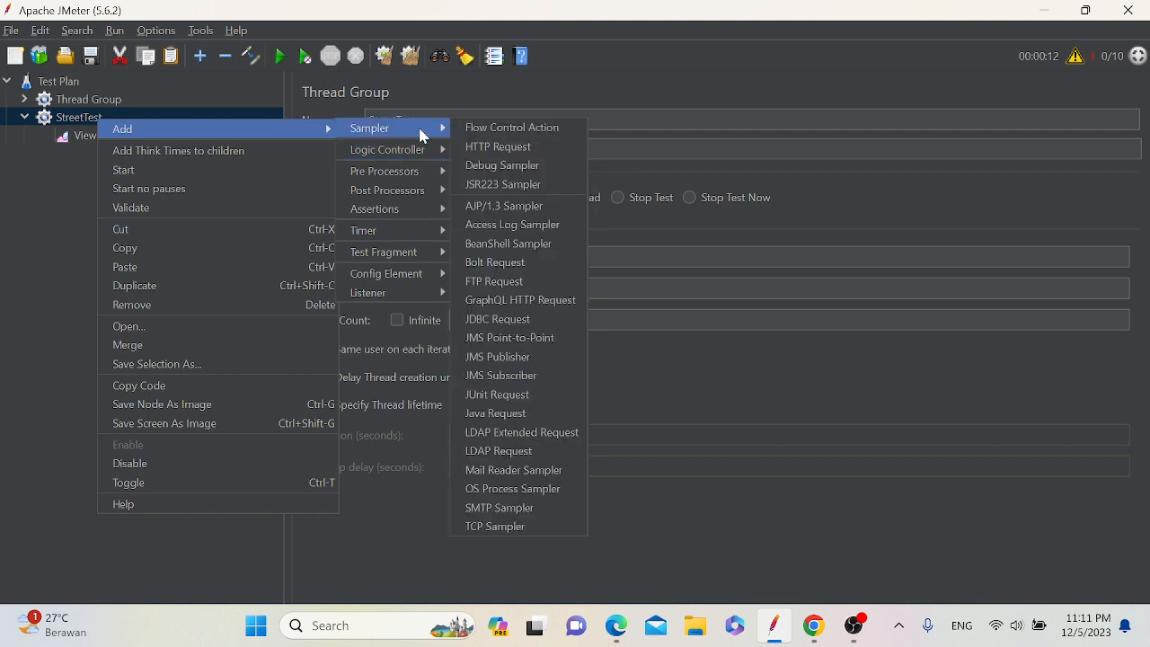
{"action": "left_click", "coordinate": [517, 146]}
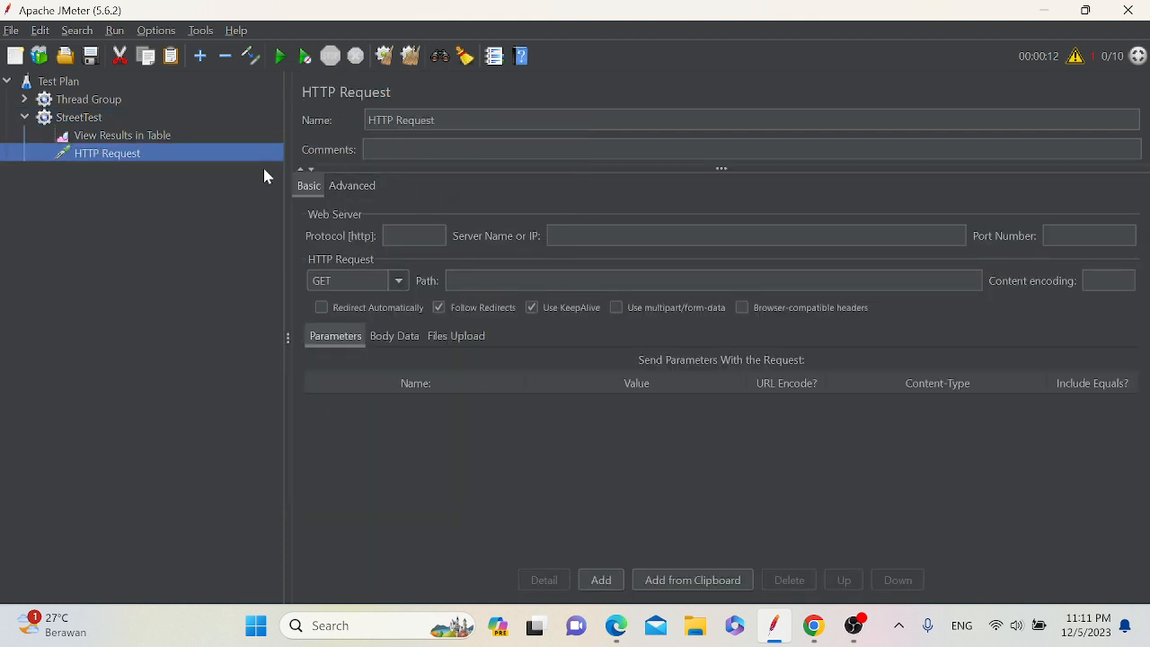
- Cut the View Results in Table listener placed above the HTTP Request in StreetTest
{"action": "left_click", "coordinate": [175, 135]}
{"action": "right_click", "coordinate": [171, 134]}
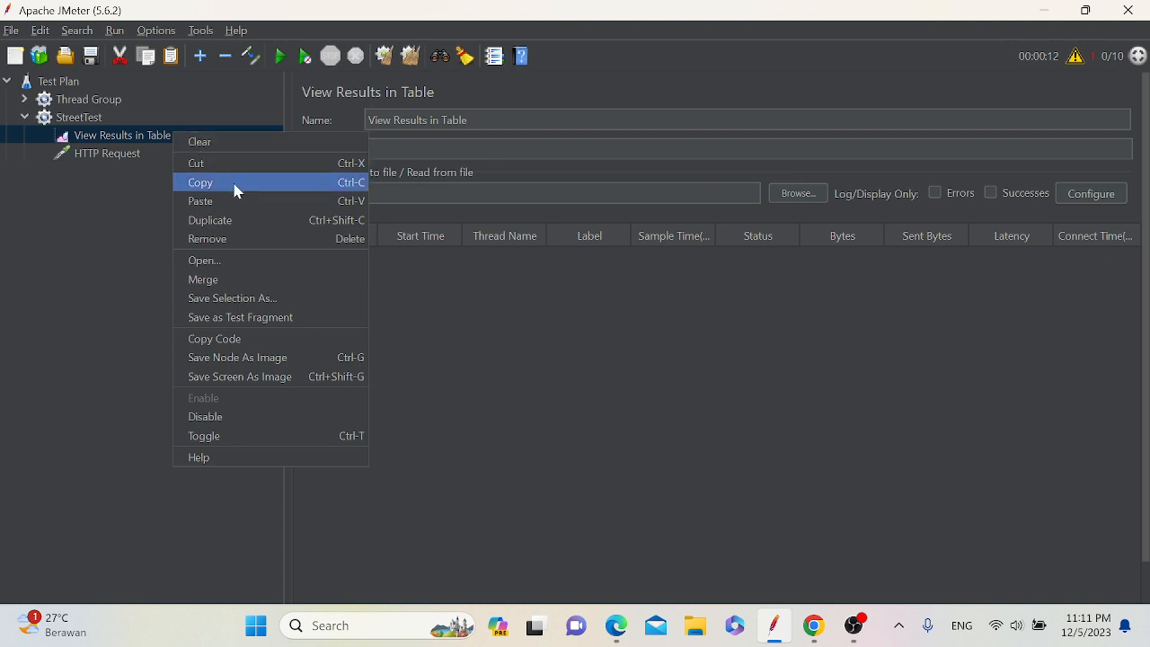
{"action": "left_click", "coordinate": [208, 162]}
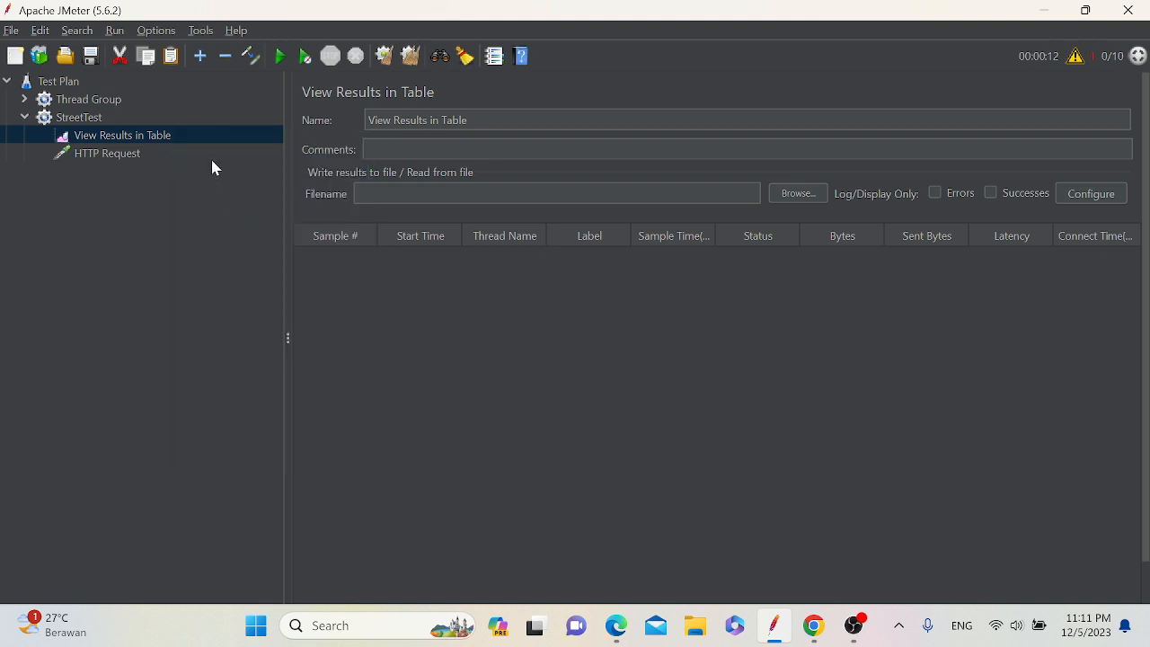
- Add a View Results in Table listener to the StreetTest thread group, below its HTTP Request
{"action": "left_click", "coordinate": [88, 120]}
{"action": "right_click", "coordinate": [88, 119]}
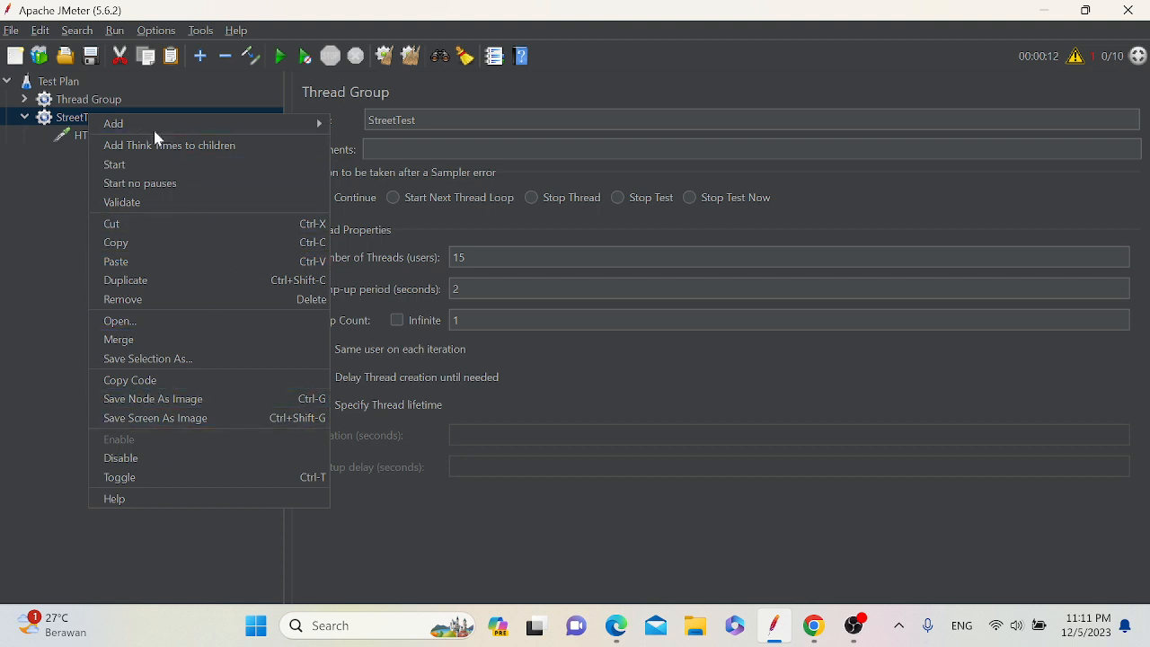
{"action": "mouse_move", "coordinate": [128, 122]}
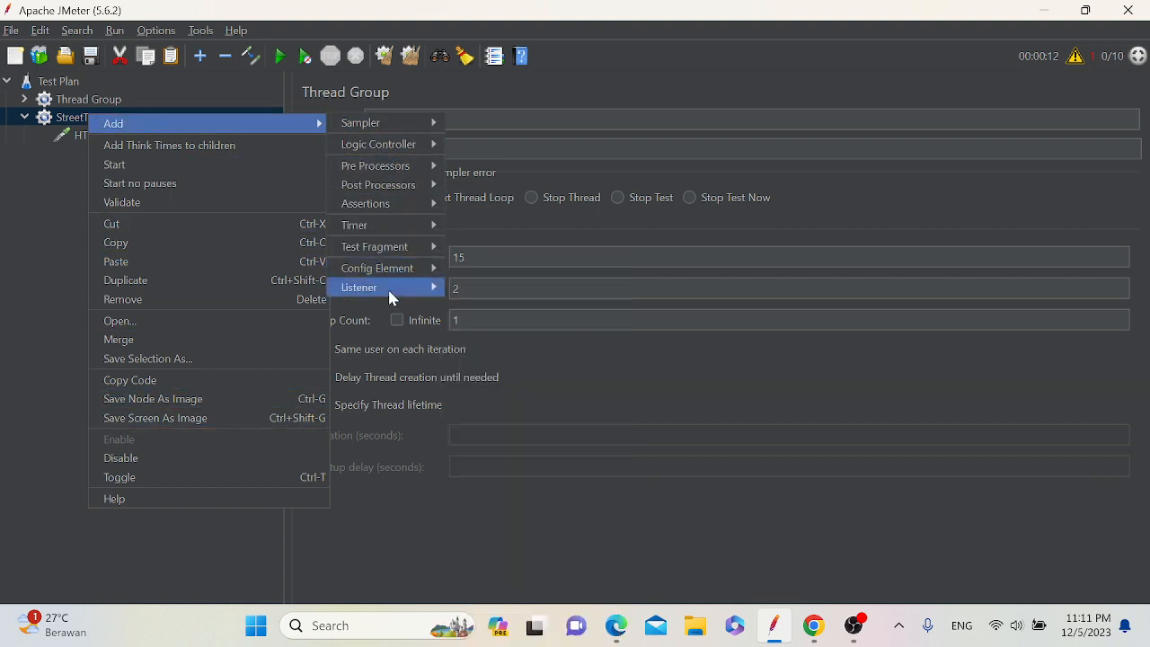
{"action": "mouse_move", "coordinate": [387, 287]}
{"action": "left_click", "coordinate": [517, 554]}
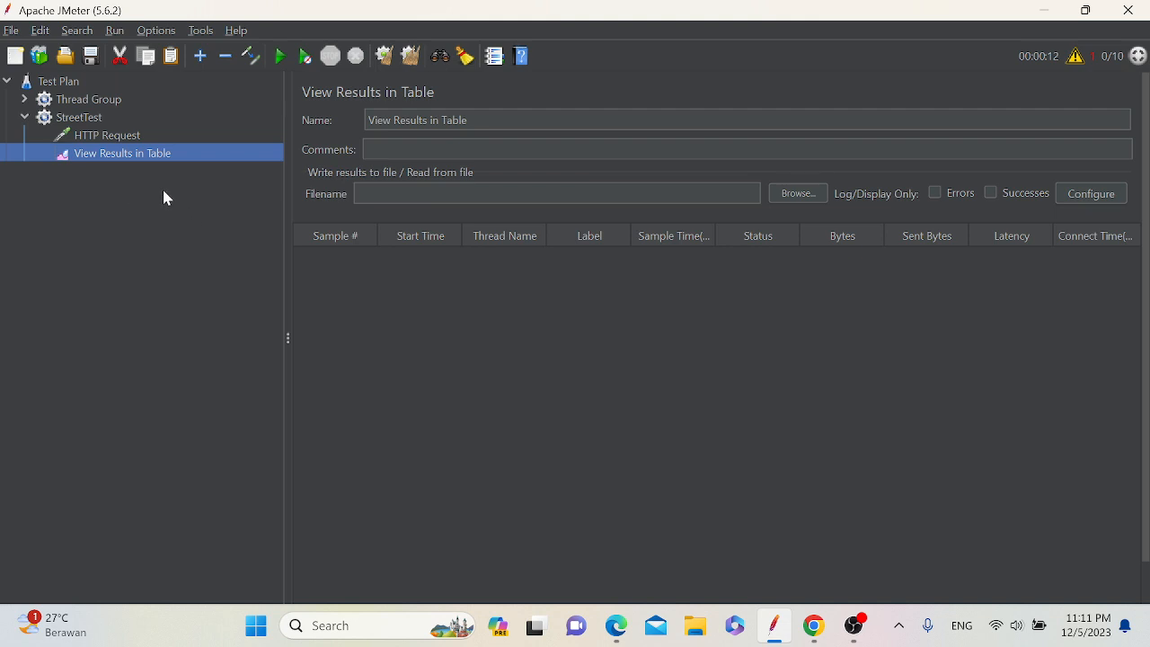
- Set the protocol of StreetTest's HTTP Request to https
{"action": "left_click", "coordinate": [108, 136]}
{"action": "left_click", "coordinate": [414, 235]}
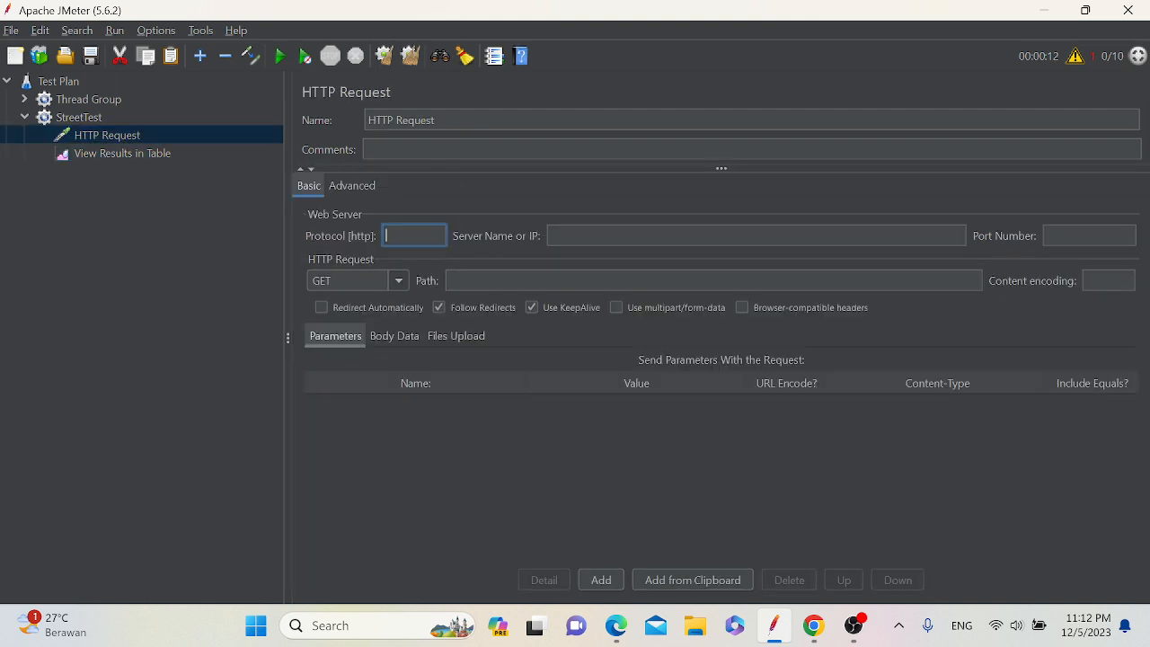
{"action": "type", "text": "https"}
{"action": "left_click", "coordinate": [579, 235]}
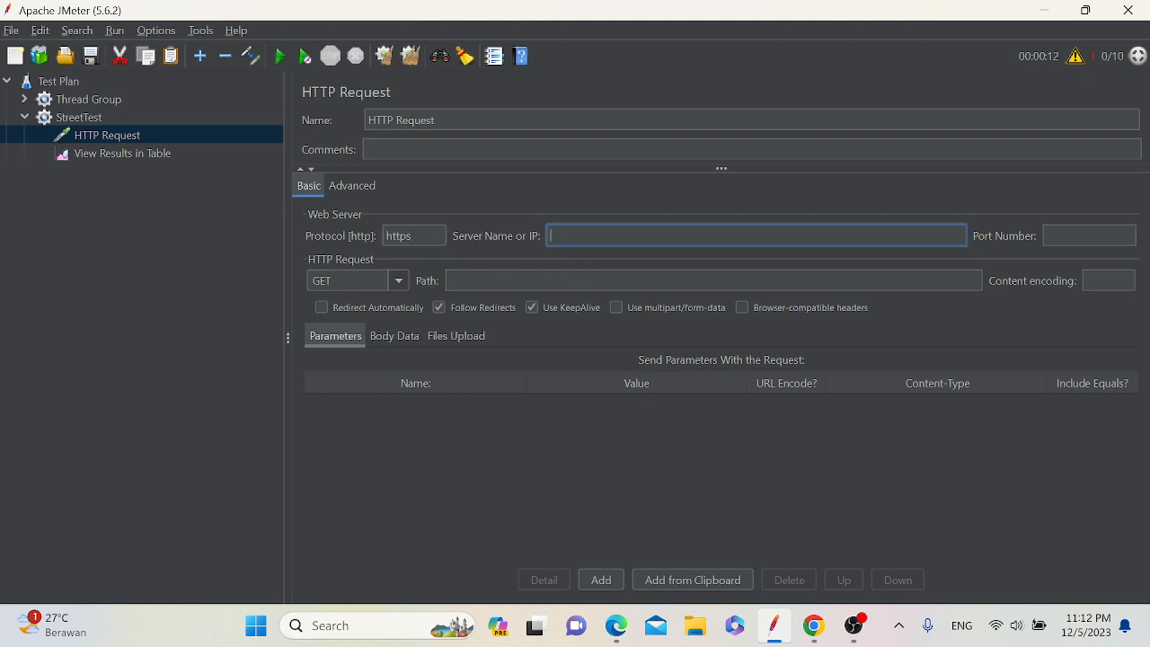
{"action": "left_click", "coordinate": [813, 625]}
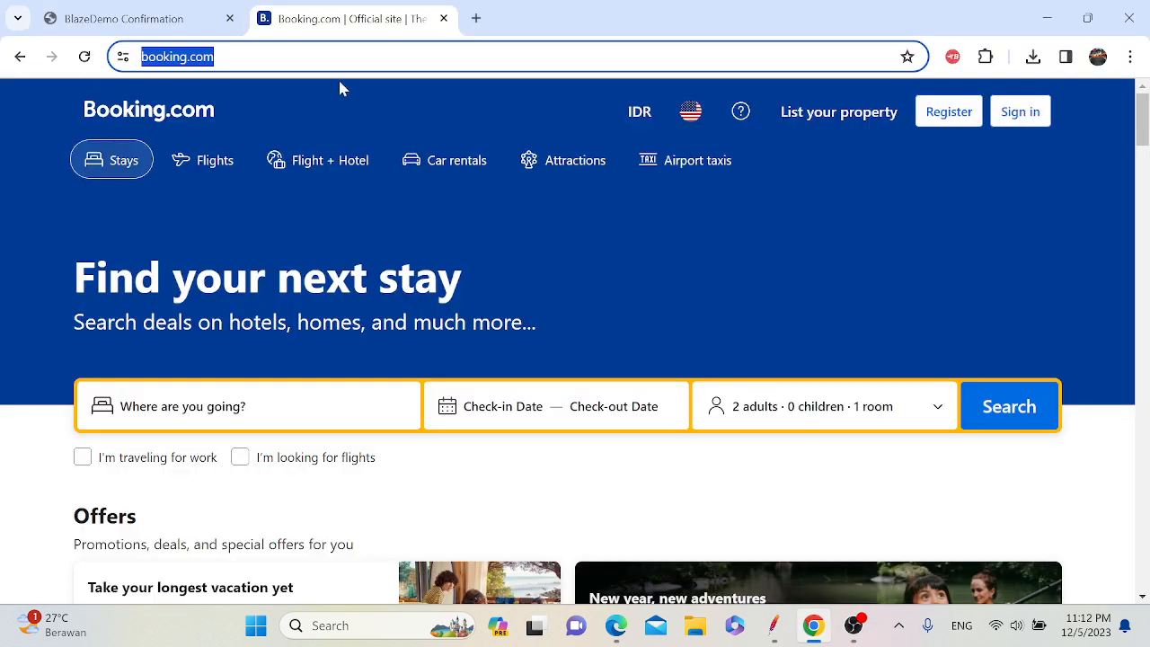
{"action": "key", "text": "End"}
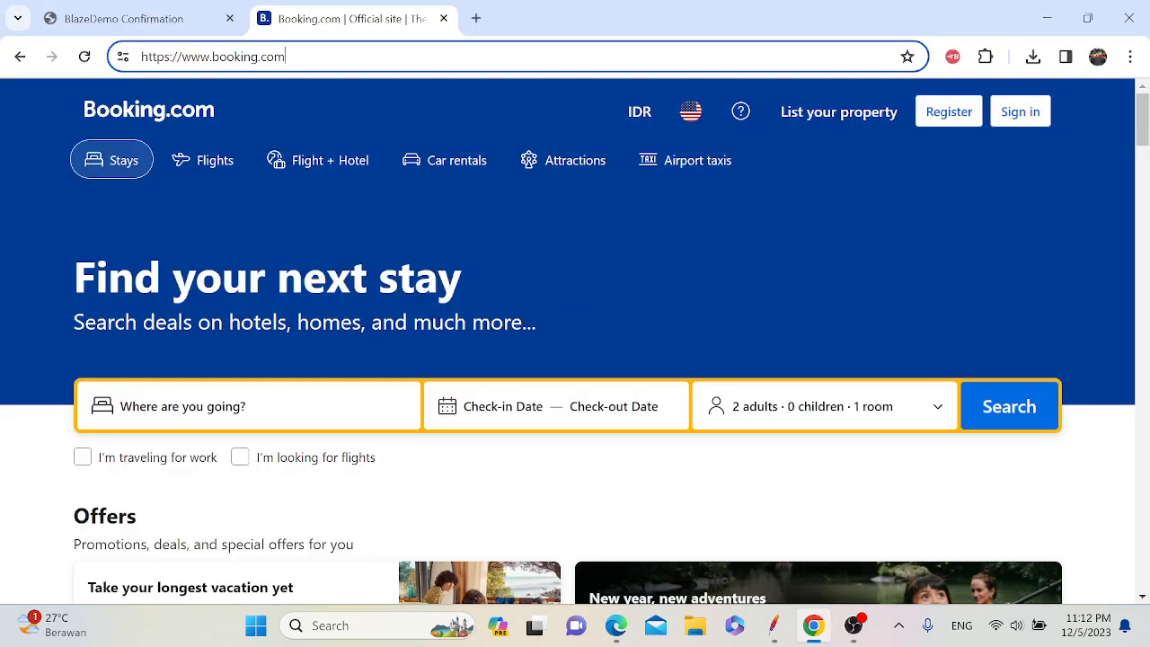
{"action": "key", "text": "ctrl+Left"}
{"action": "key", "text": "ctrl+Left"}
{"action": "key", "text": "ctrl+Left"}
{"action": "key", "text": "shift+Right"}
{"action": "key", "text": "shift+Right"}
{"action": "key", "text": "shift+Right"}
{"action": "key", "text": "shift+Right"}
{"action": "key", "text": "shift+Right"}
{"action": "key", "text": "shift+Right"}
{"action": "key", "text": "shift+Right"}
{"action": "key", "text": "shift+Right"}
{"action": "key", "text": "shift+Right"}
{"action": "key", "text": "shift+Right"}
{"action": "key", "text": "shift+Right"}
{"action": "key", "text": "shift+Right"}
{"action": "key", "text": "shift+Right"}
{"action": "key", "text": "shift+Right"}
{"action": "key", "text": "shift+Right"}
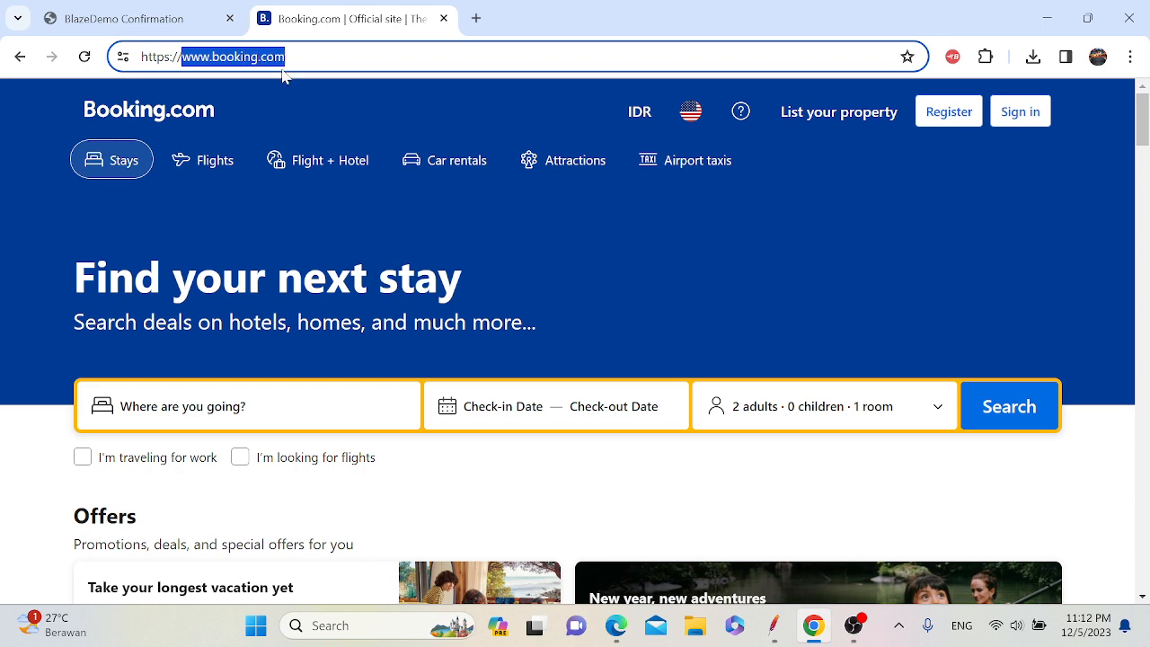
{"action": "key", "text": "alt+Tab"}
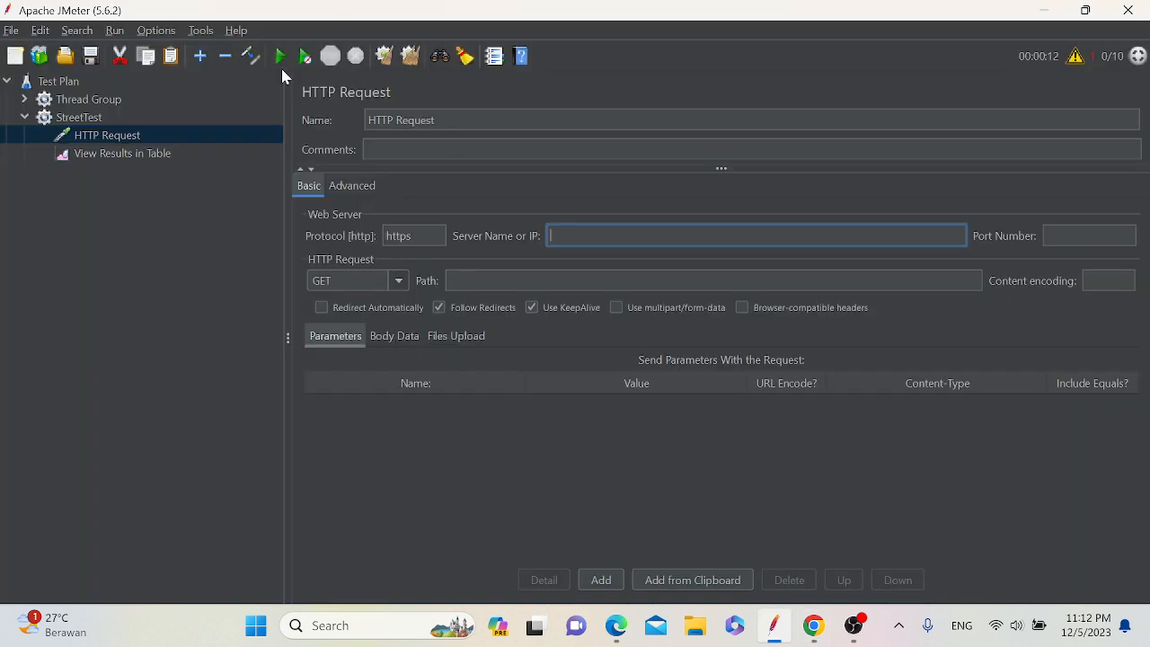
{"action": "key", "text": "ctrl+v"}
{"action": "left_click", "coordinate": [452, 280]}
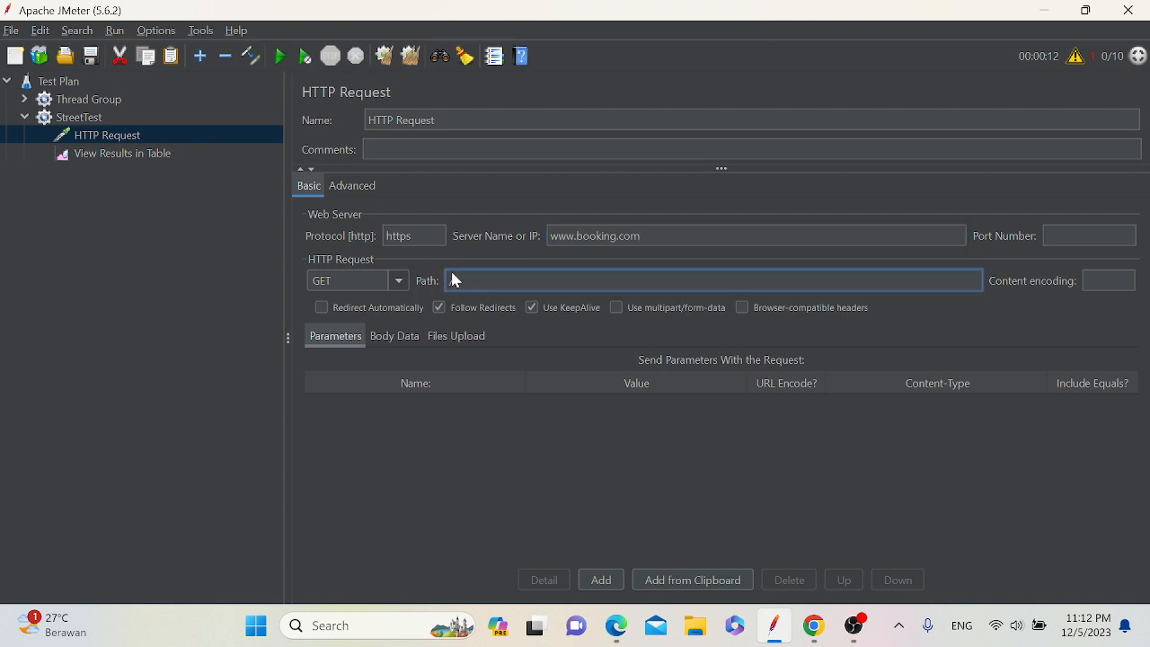
{"action": "type", "text": "/"}
- Show StreetTest's View Results in Table listener and run the test plan without saving it
{"action": "left_click", "coordinate": [126, 151]}
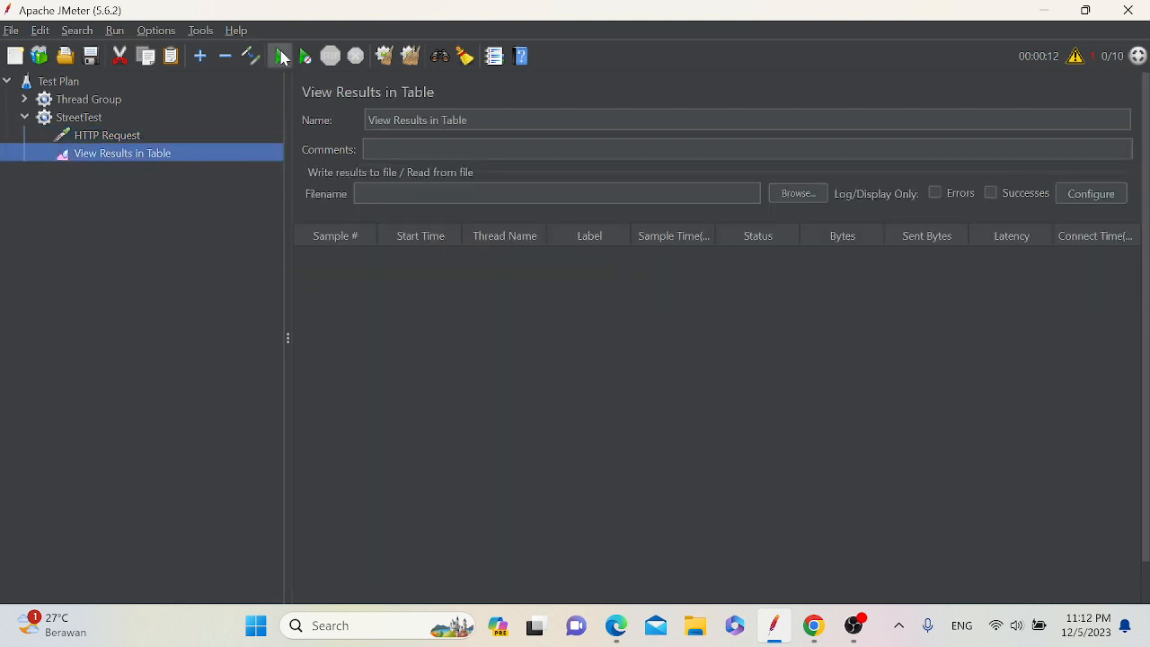
{"action": "left_click", "coordinate": [281, 56]}
{"action": "left_click", "coordinate": [599, 351]}
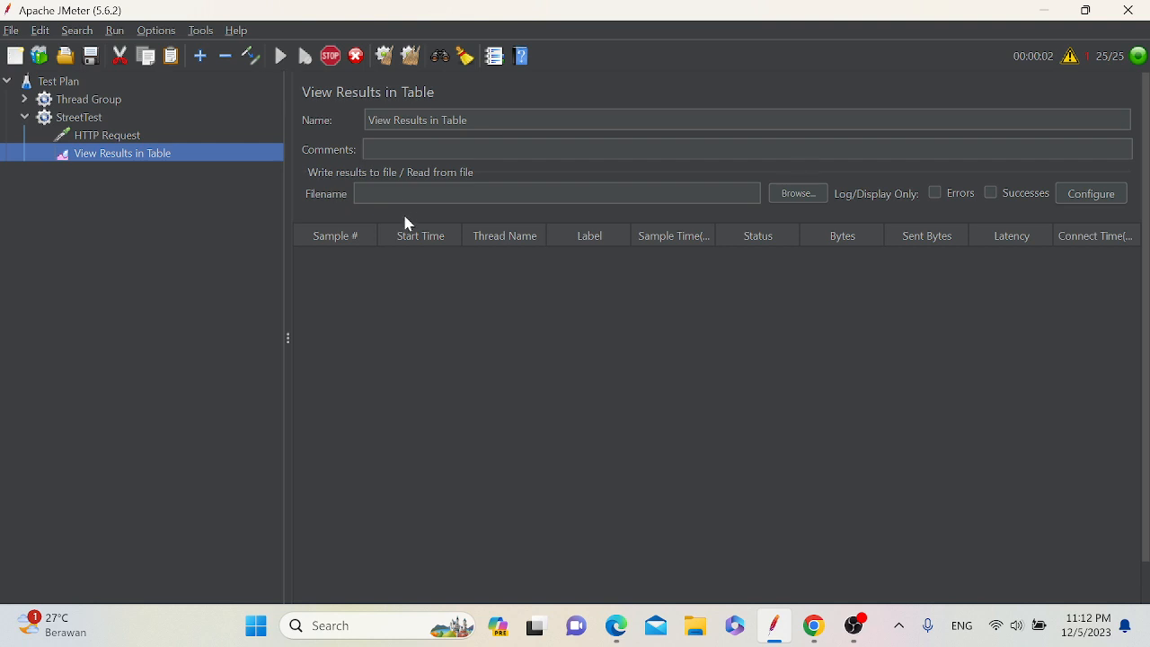
- Add a Response Assertion to the StreetTest thread group
{"action": "left_click", "coordinate": [94, 119]}
{"action": "right_click", "coordinate": [92, 117]}
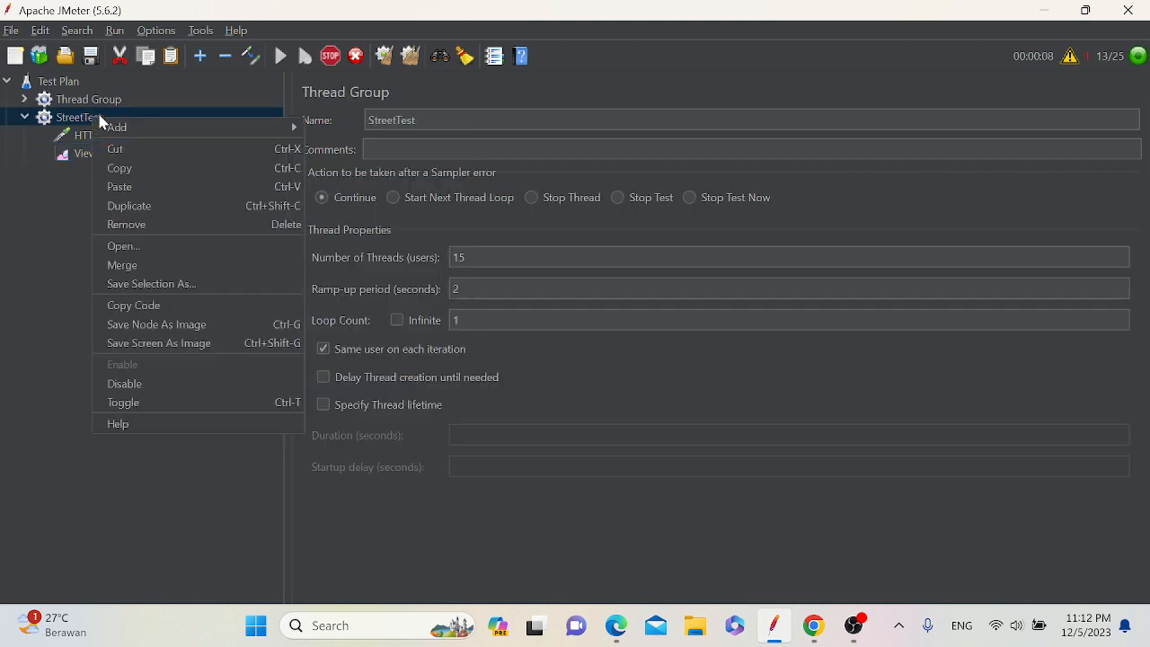
{"action": "mouse_move", "coordinate": [220, 132]}
{"action": "mouse_move", "coordinate": [402, 210]}
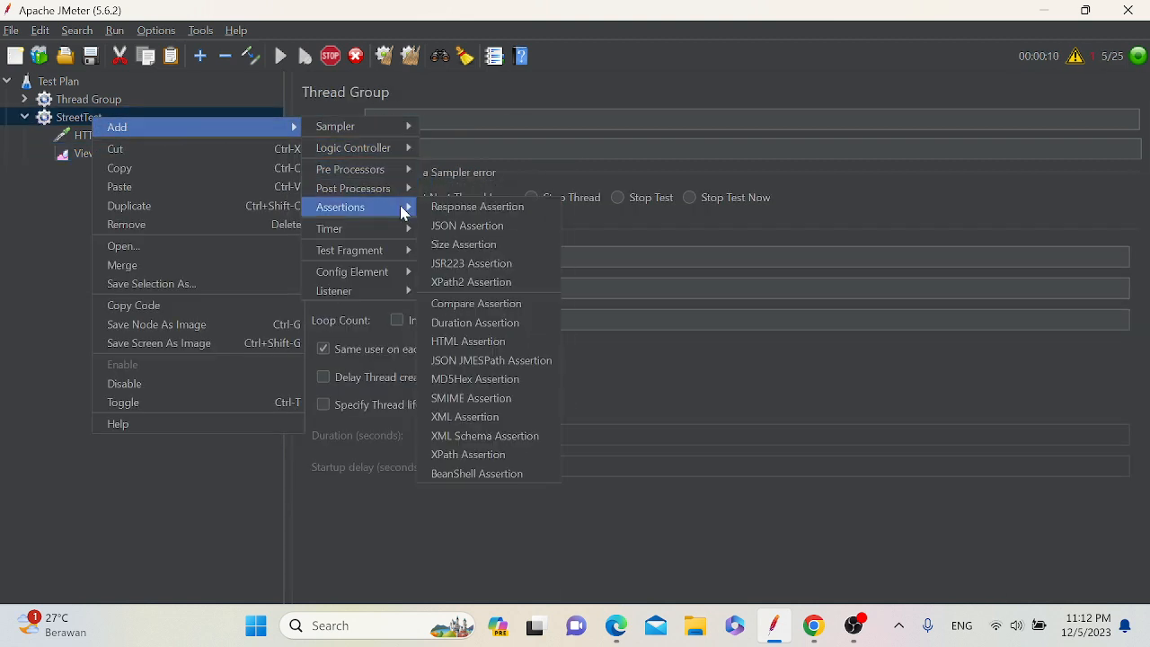
{"action": "left_click", "coordinate": [499, 207]}
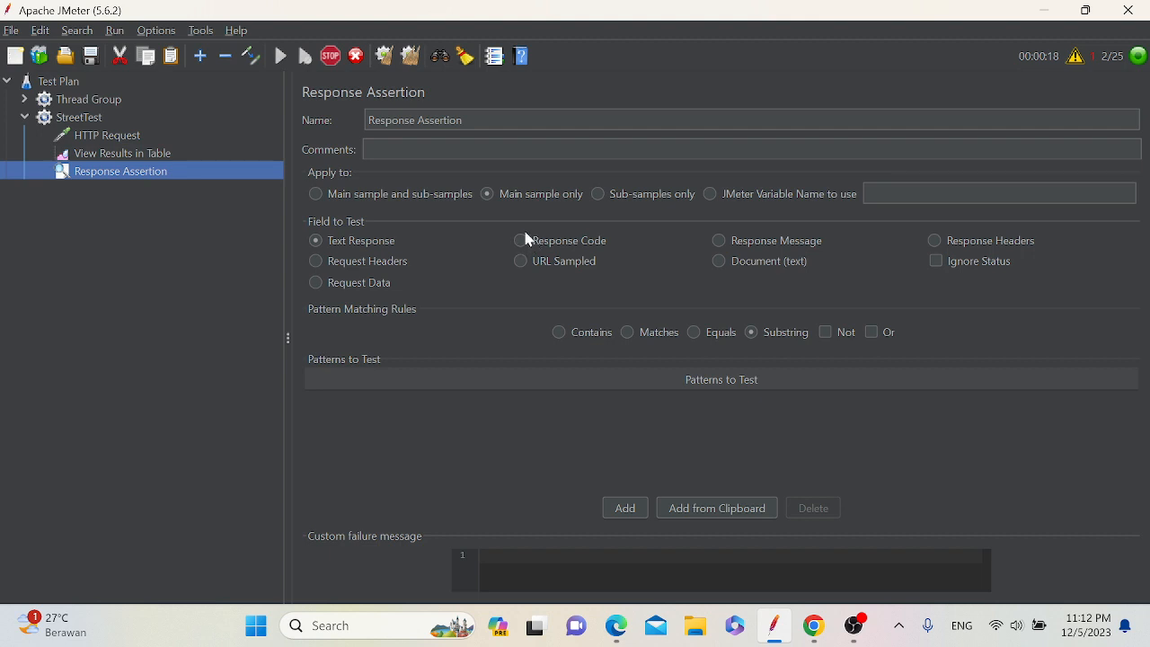
- Set the Response Assertion's matching rule to Contains and add 200 as a pattern to test
{"action": "left_click", "coordinate": [557, 333]}
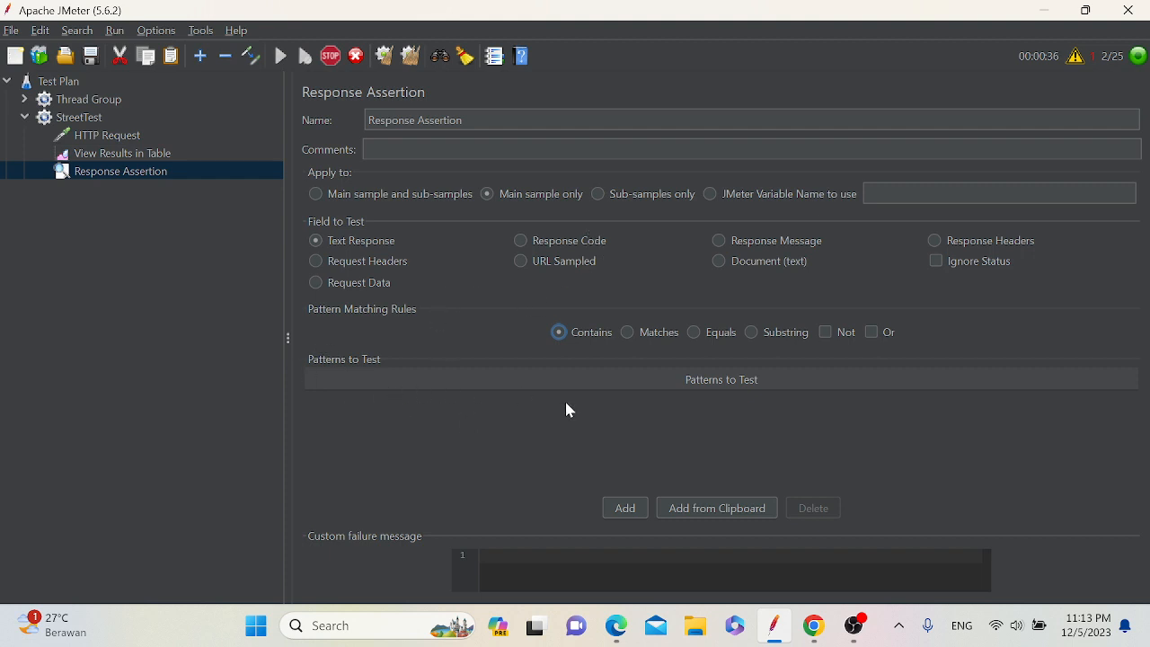
{"action": "left_click", "coordinate": [620, 510]}
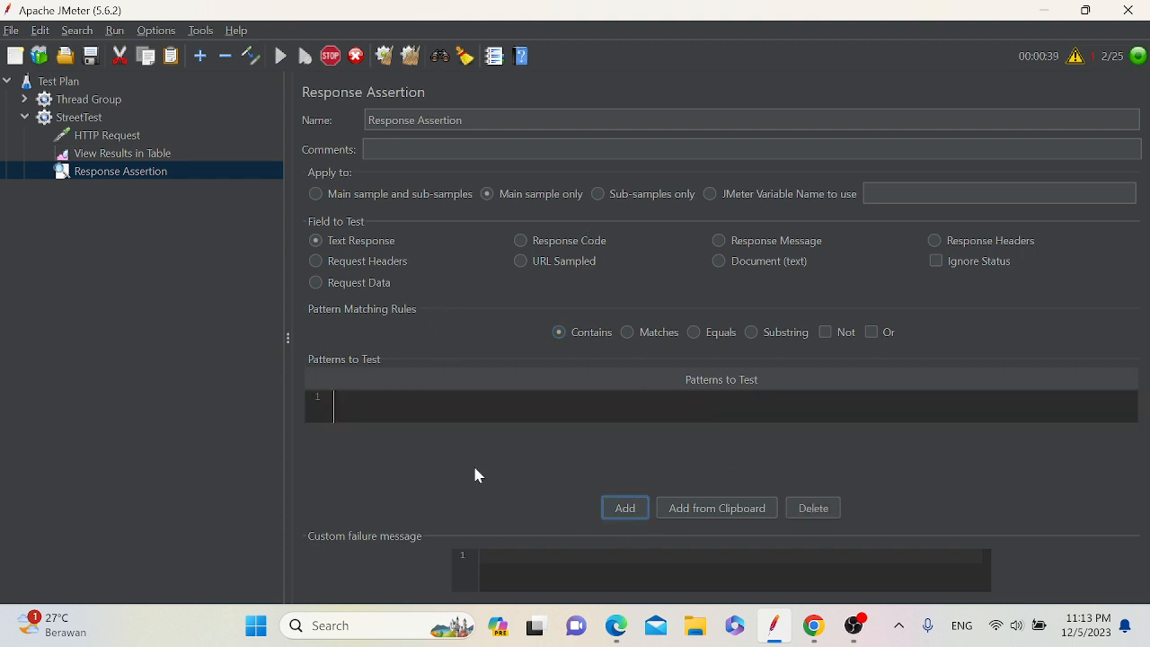
{"action": "left_click", "coordinate": [402, 407]}
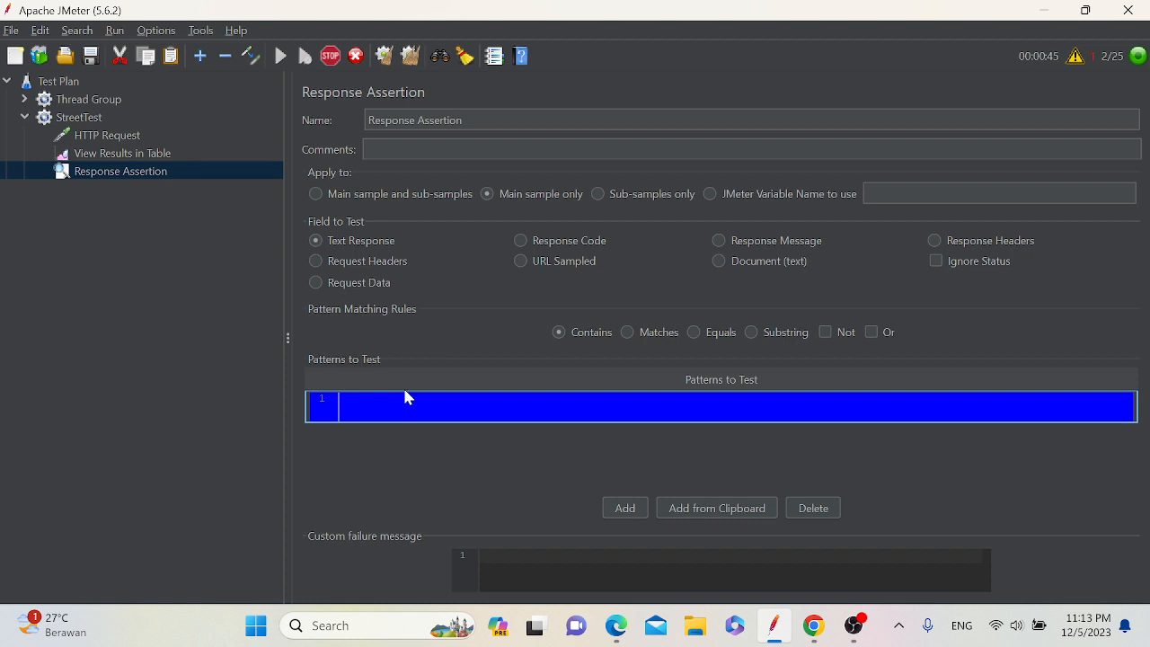
{"action": "left_click", "coordinate": [405, 397]}
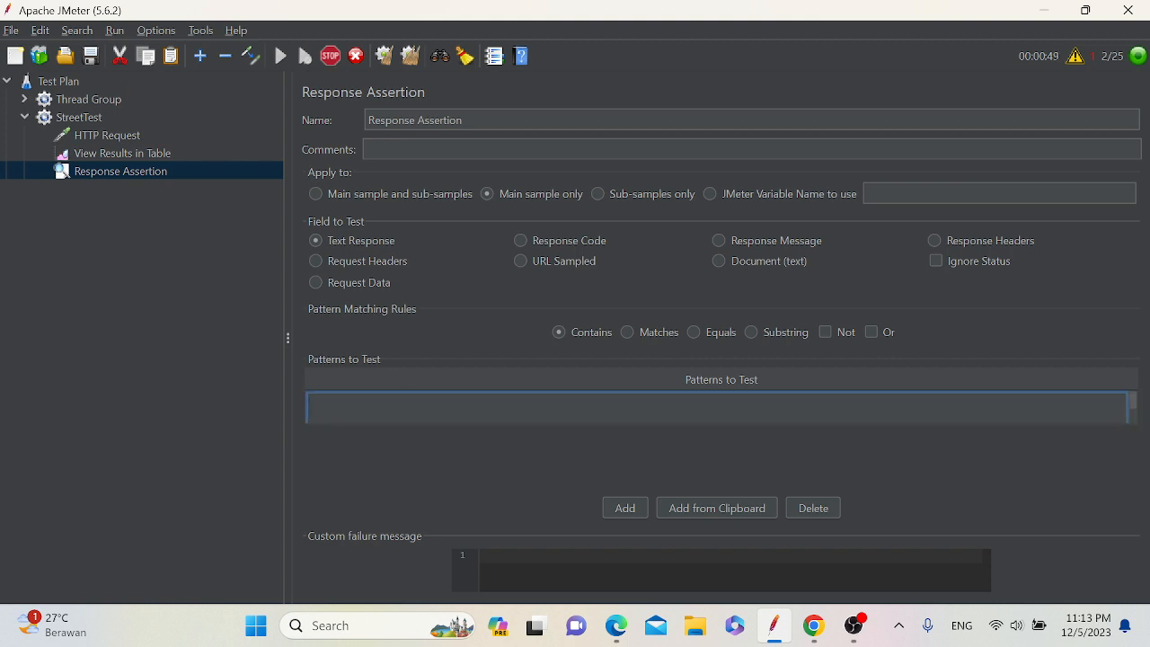
{"action": "type", "text": "200"}
{"action": "left_click", "coordinate": [139, 213]}
- Stop the running test while viewing StreetTest's results table, and run the plan again without saving it
{"action": "left_click", "coordinate": [137, 135]}
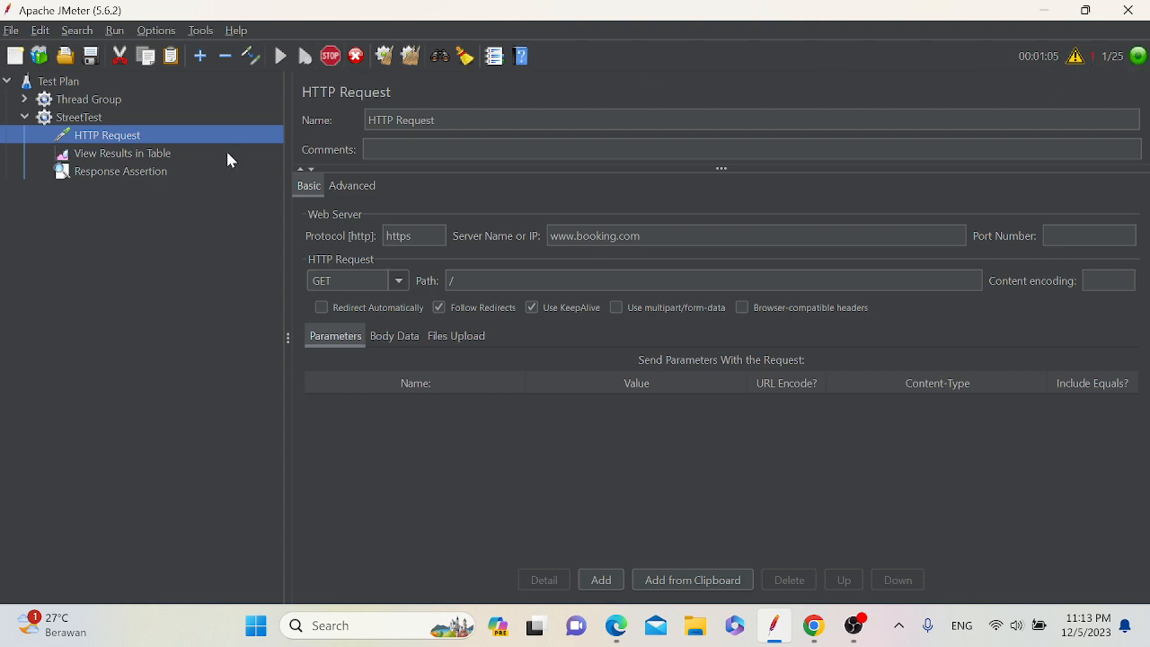
{"action": "left_click", "coordinate": [115, 154]}
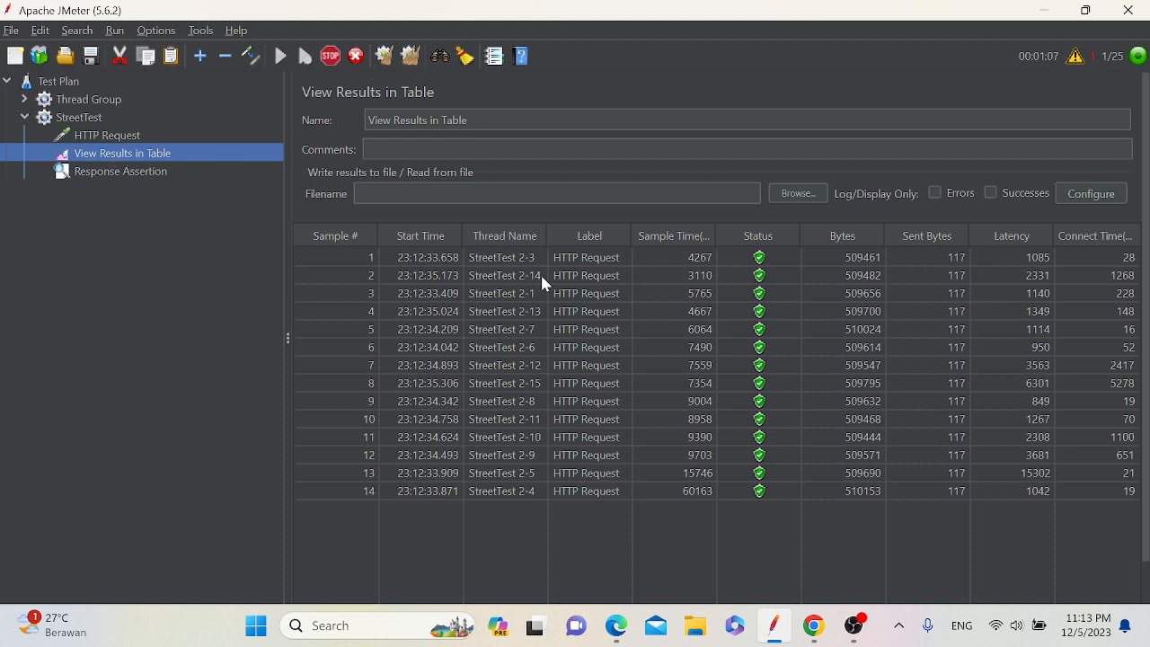
{"action": "left_click", "coordinate": [330, 56]}
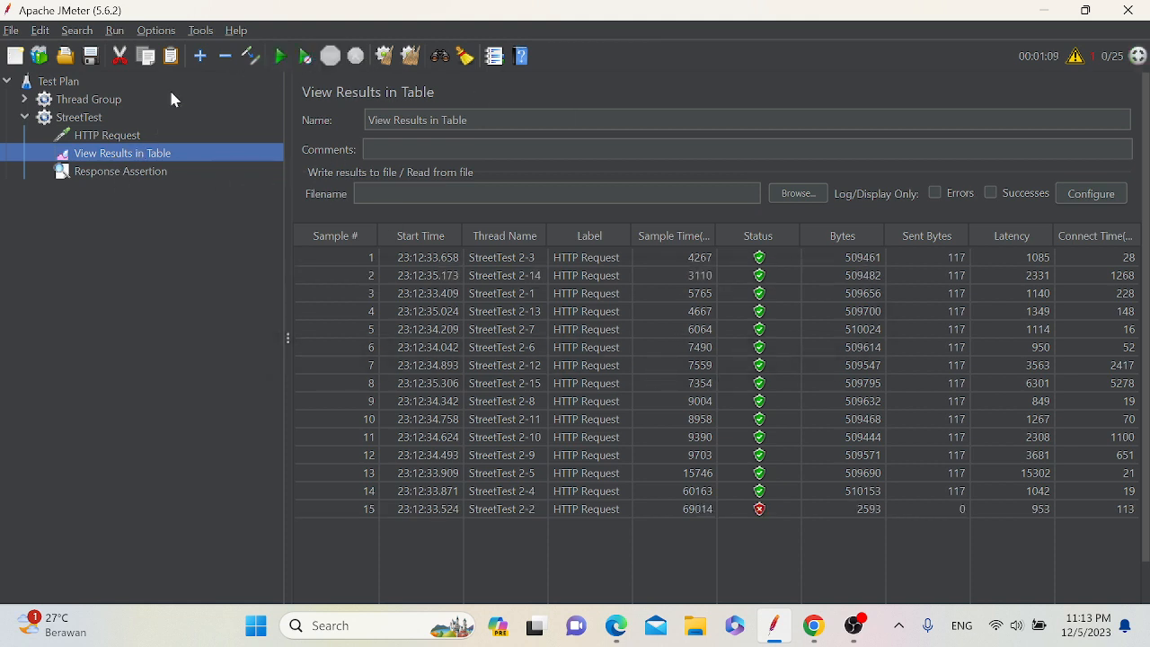
{"action": "left_click", "coordinate": [280, 56]}
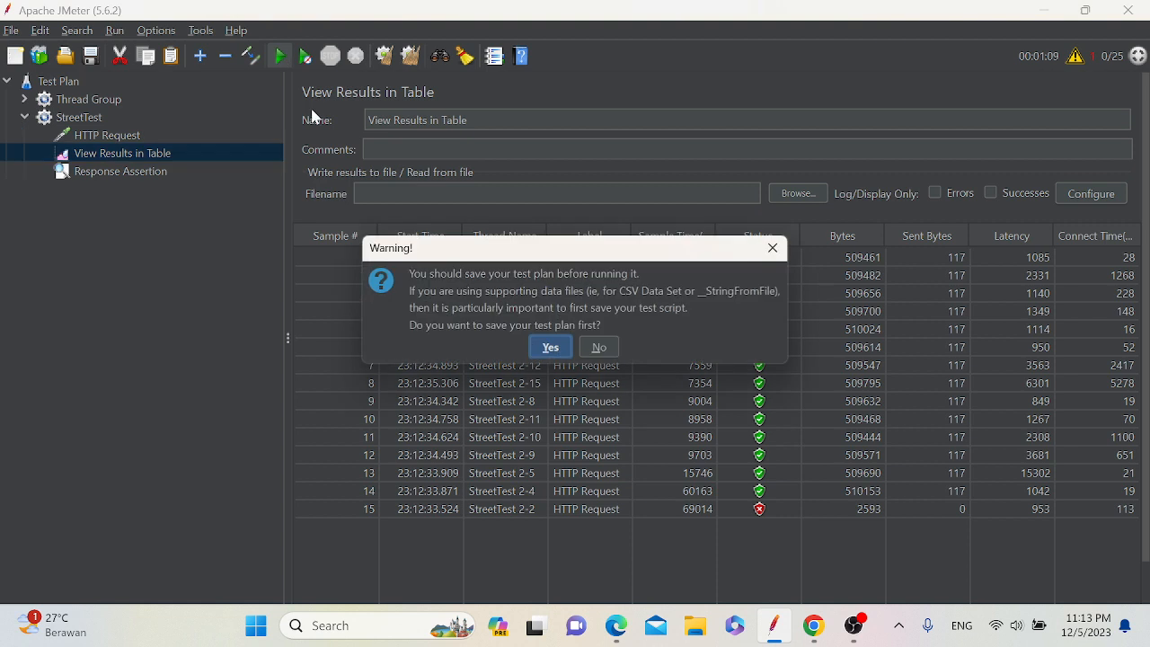
{"action": "left_click", "coordinate": [598, 348]}
- Review the Response Assertion settings and examine the sample statuses and times in StreetTest's results table
{"action": "left_click", "coordinate": [144, 171]}
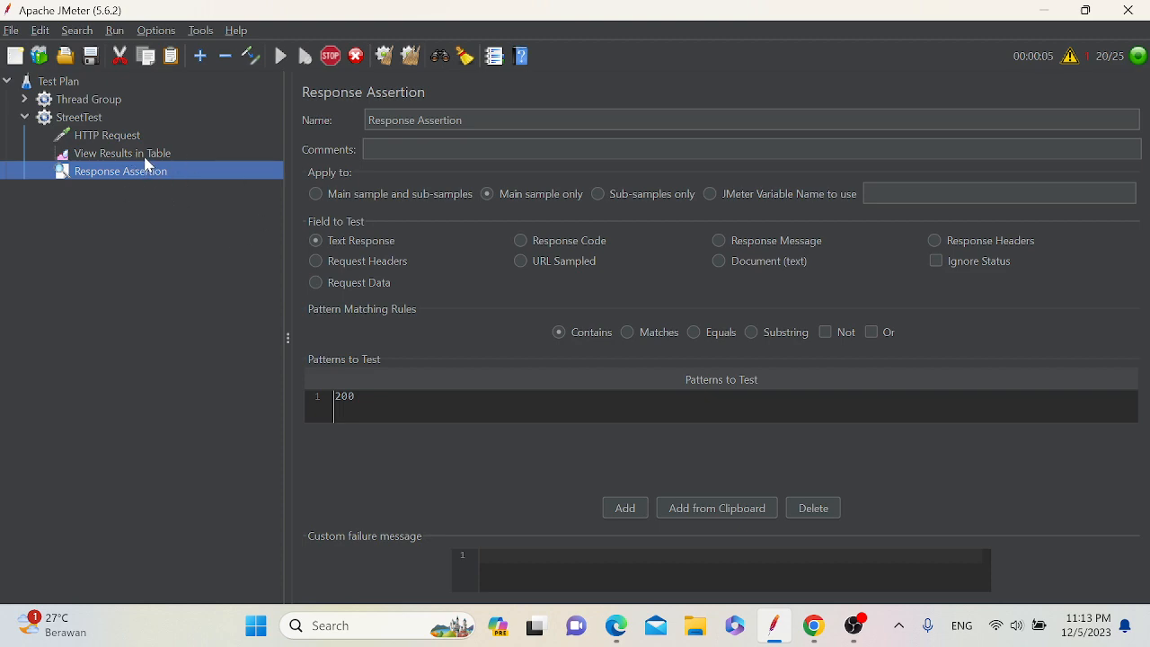
{"action": "left_click", "coordinate": [151, 159]}
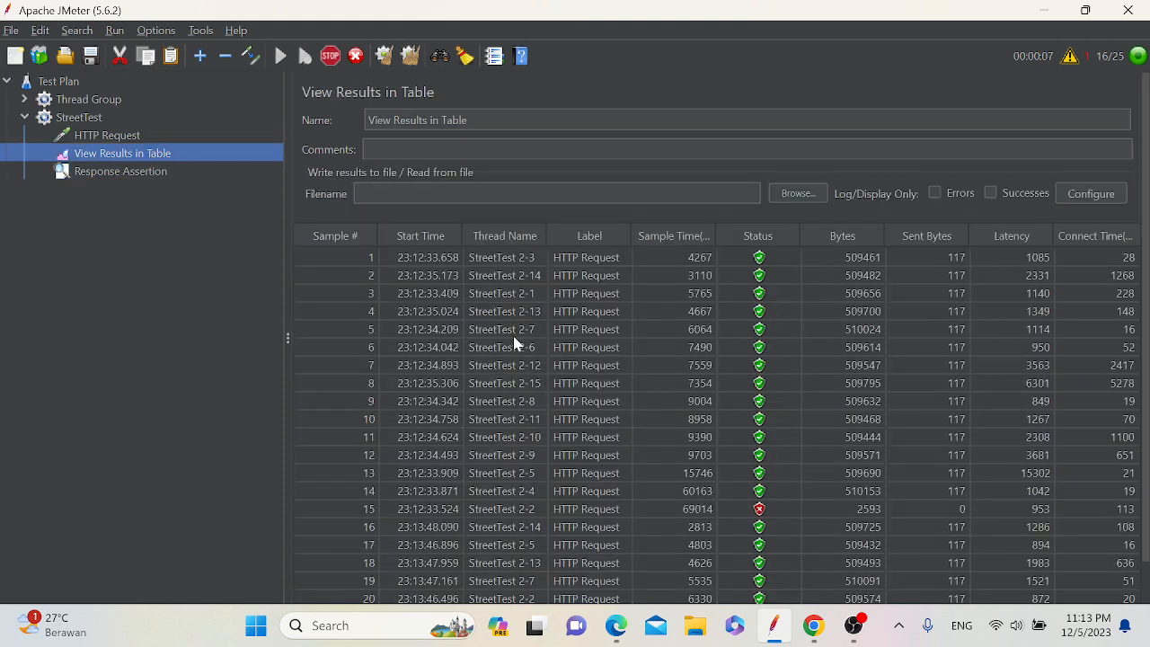
{"action": "scroll", "coordinate": [863, 467], "scroll_direction": "down", "scroll_amount": 1}
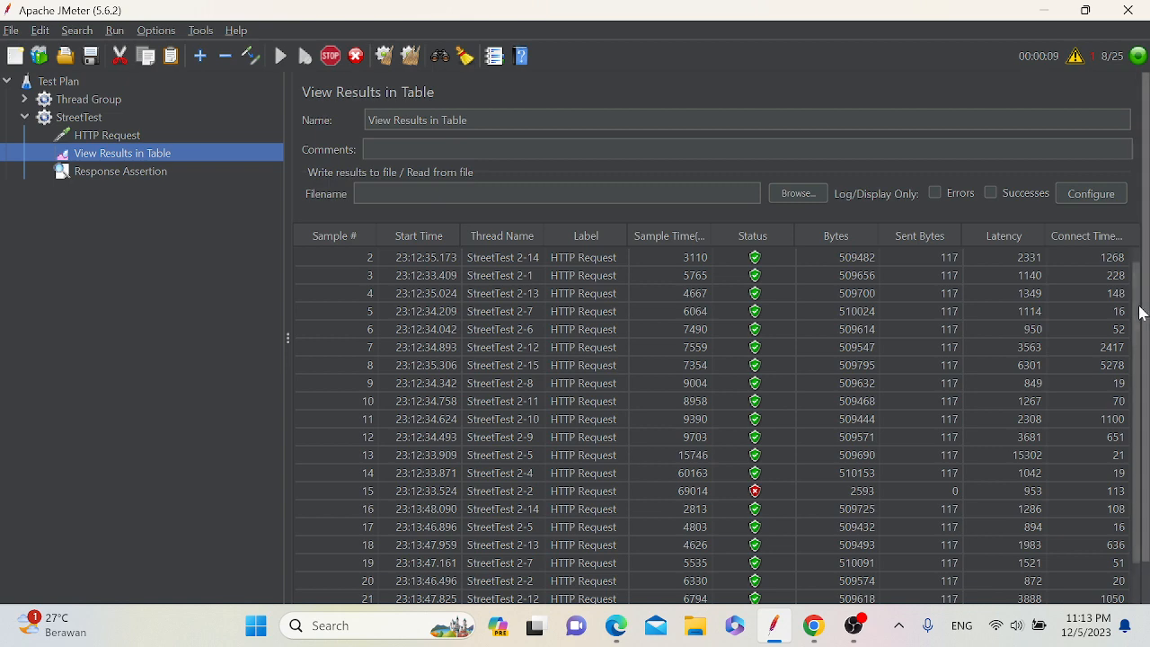
{"action": "left_click_drag", "start_coordinate": [1137, 303], "coordinate": [1139, 437]}
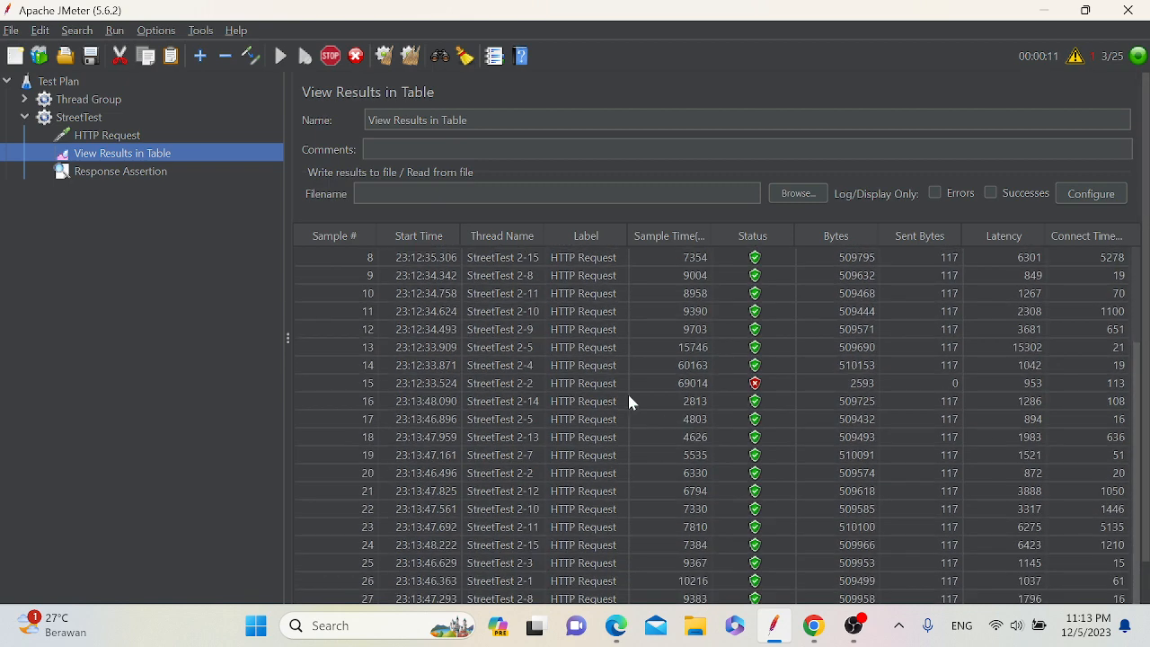
{"action": "left_click_drag", "start_coordinate": [1134, 354], "coordinate": [1130, 462]}
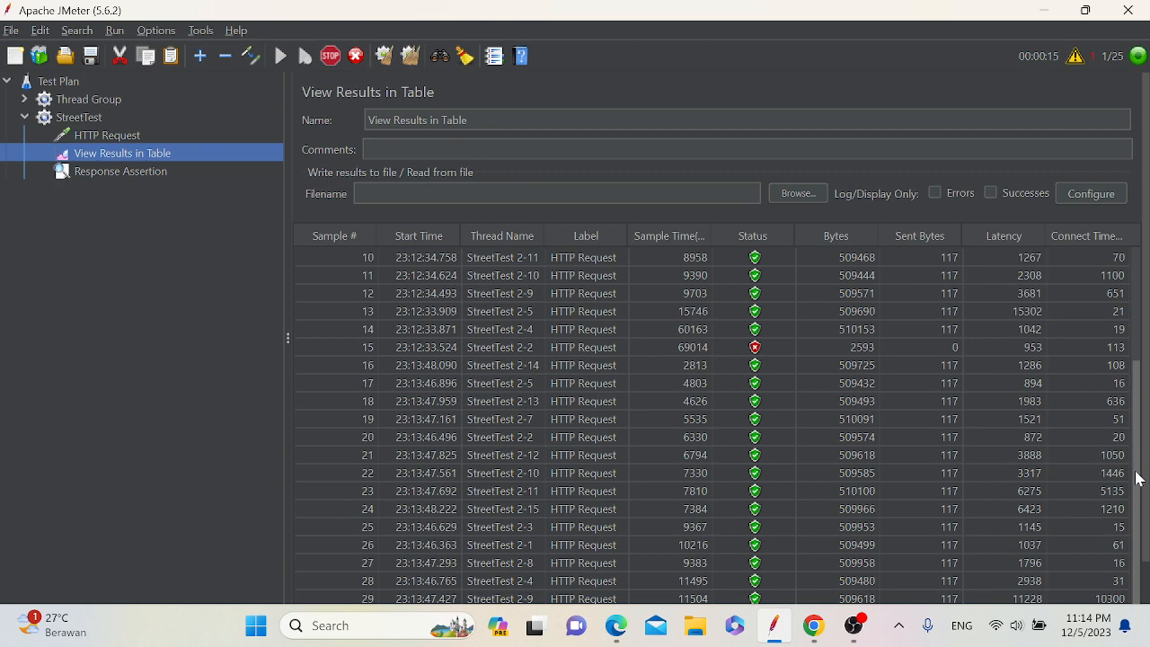
{"action": "scroll", "coordinate": [1137, 340], "scroll_direction": "up", "scroll_amount": 1}
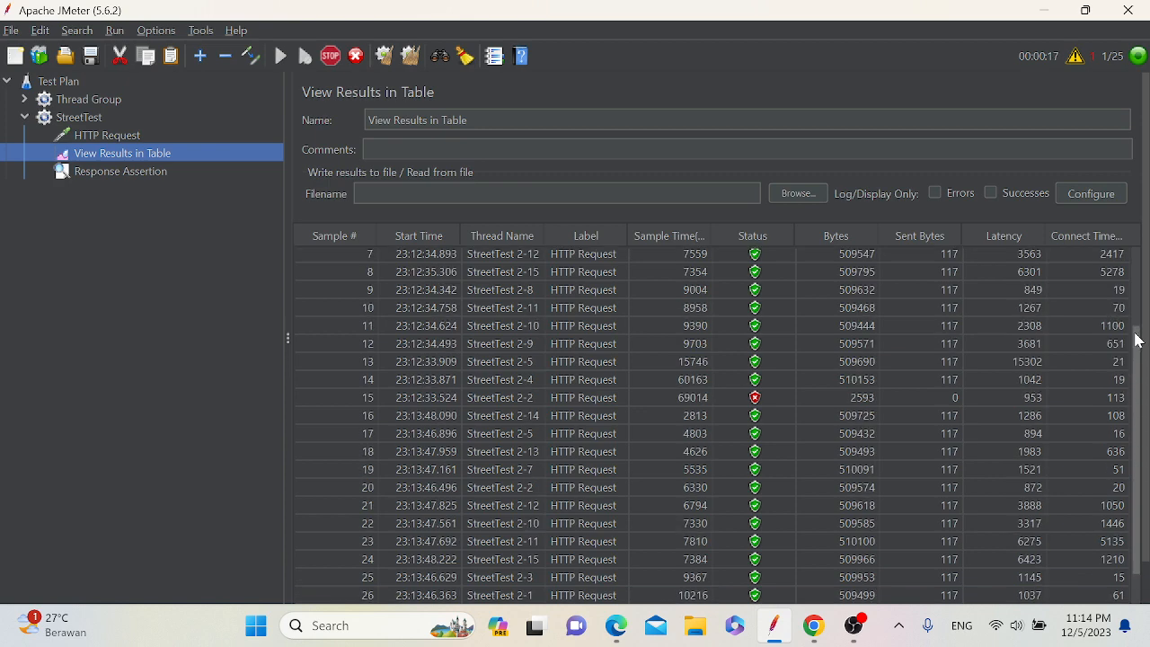
{"action": "mouse_move", "coordinate": [1135, 335]}
{"action": "left_mouse_down"}
{"action": "mouse_move", "coordinate": [1146, 244]}
{"action": "mouse_move", "coordinate": [1133, 315]}
{"action": "left_mouse_up"}
{"action": "left_click_drag", "start_coordinate": [1130, 317], "coordinate": [1126, 383]}
{"action": "left_click", "coordinate": [1127, 383]}
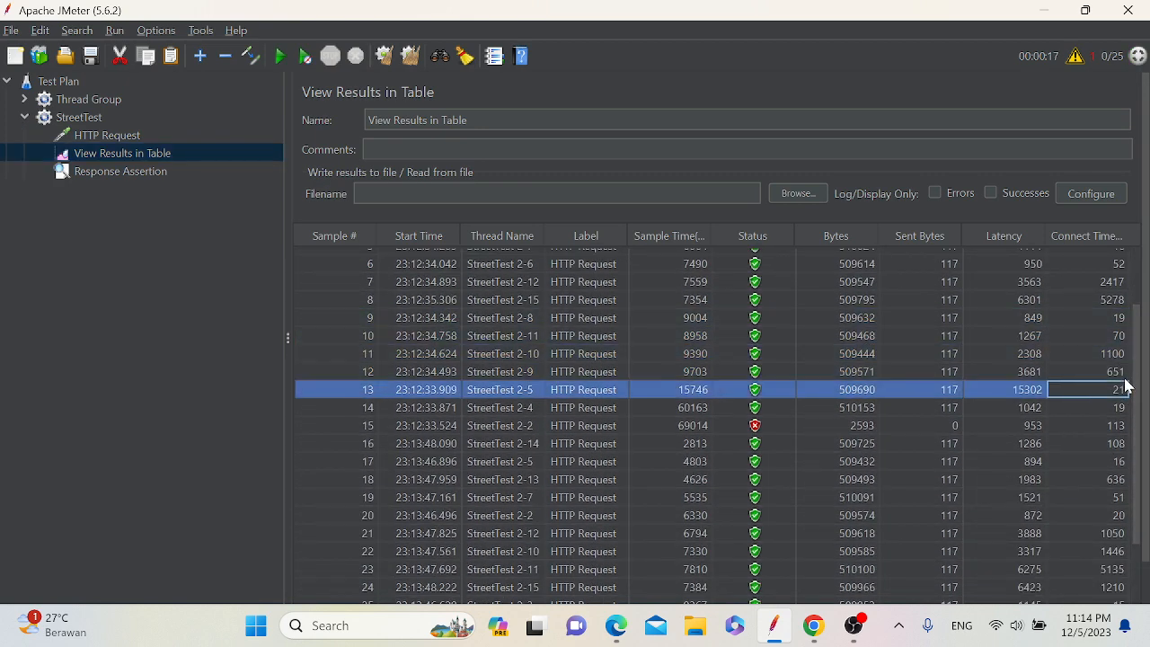
{"action": "scroll", "coordinate": [1125, 373], "scroll_direction": "down", "scroll_amount": 2}
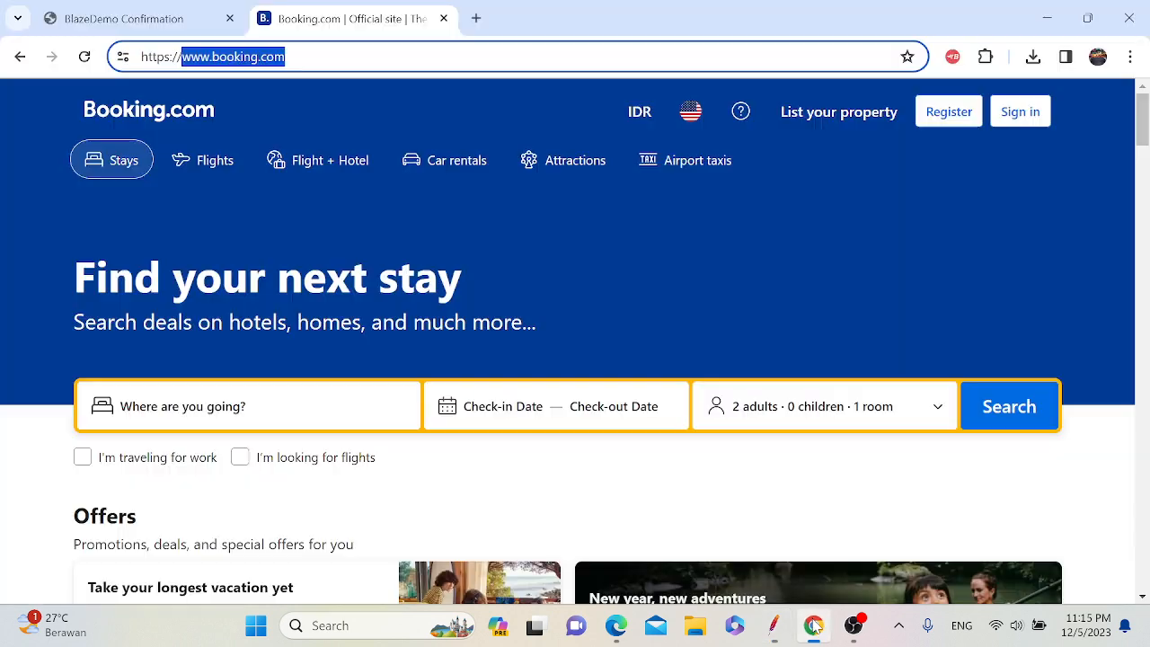
- Switch to Chrome and search the web for blazmeter in a new tab
{"action": "left_click", "coordinate": [813, 625]}
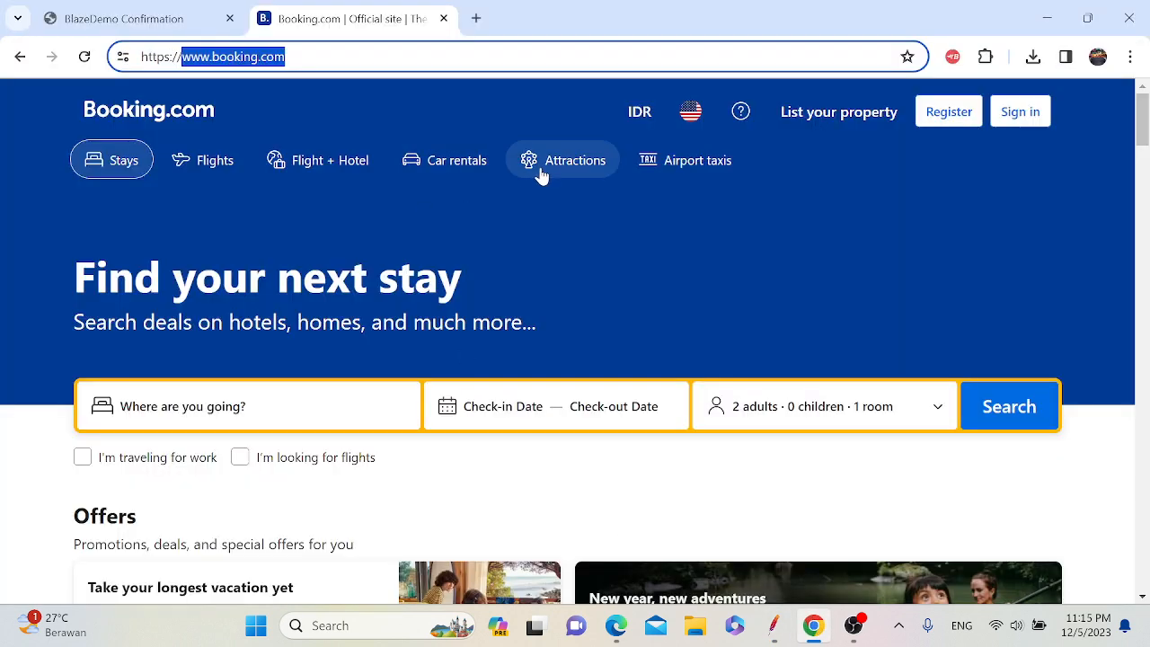
{"action": "left_click", "coordinate": [476, 18]}
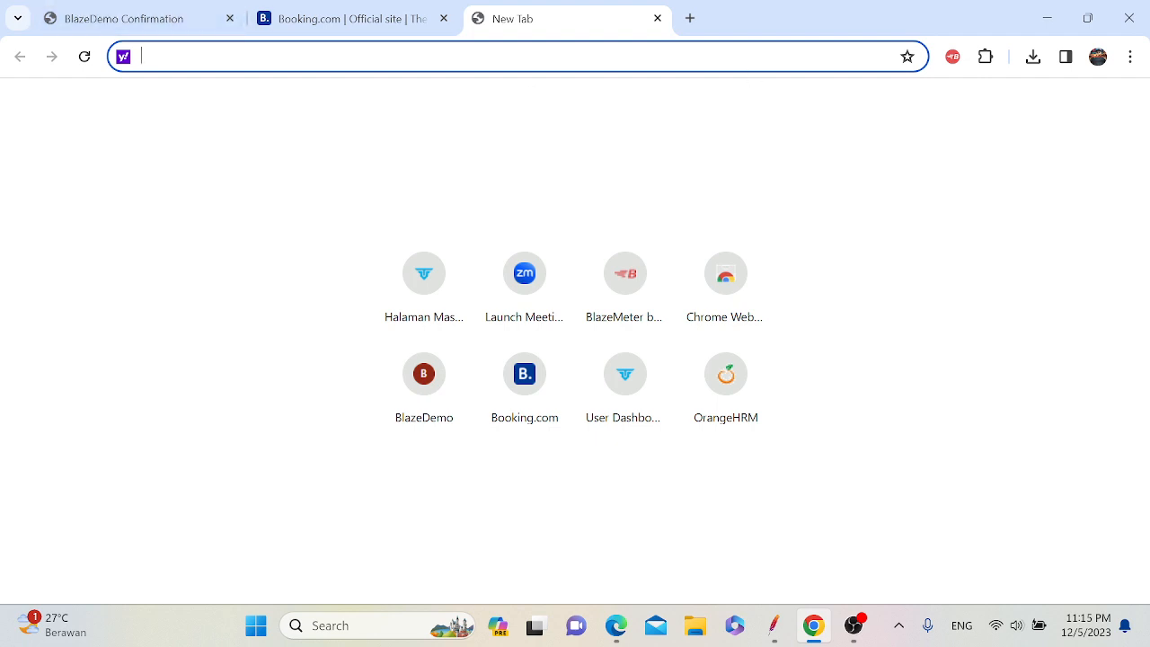
{"action": "type", "text": "bla"}
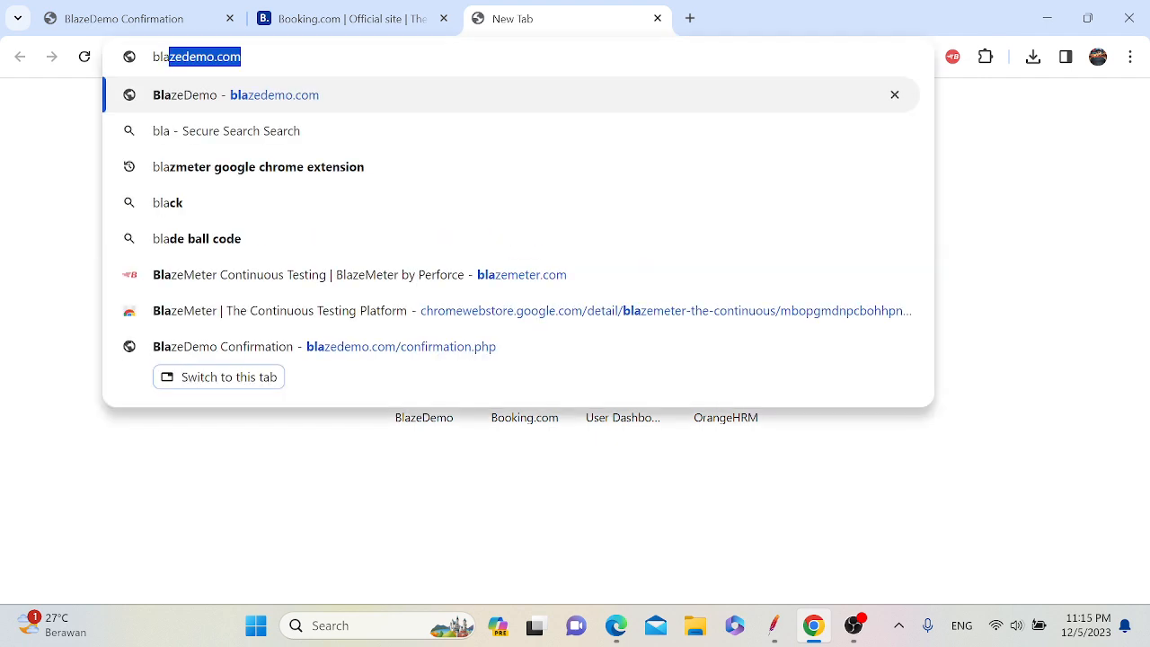
{"action": "type", "text": "zmeter"}
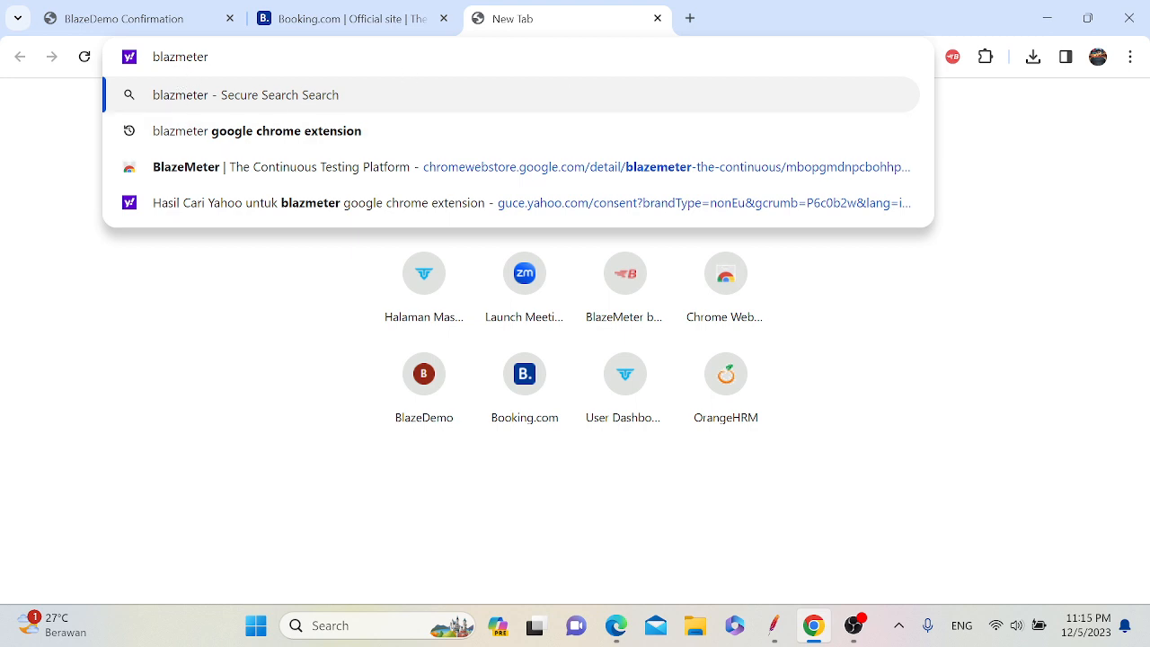
{"action": "key", "text": "Return"}
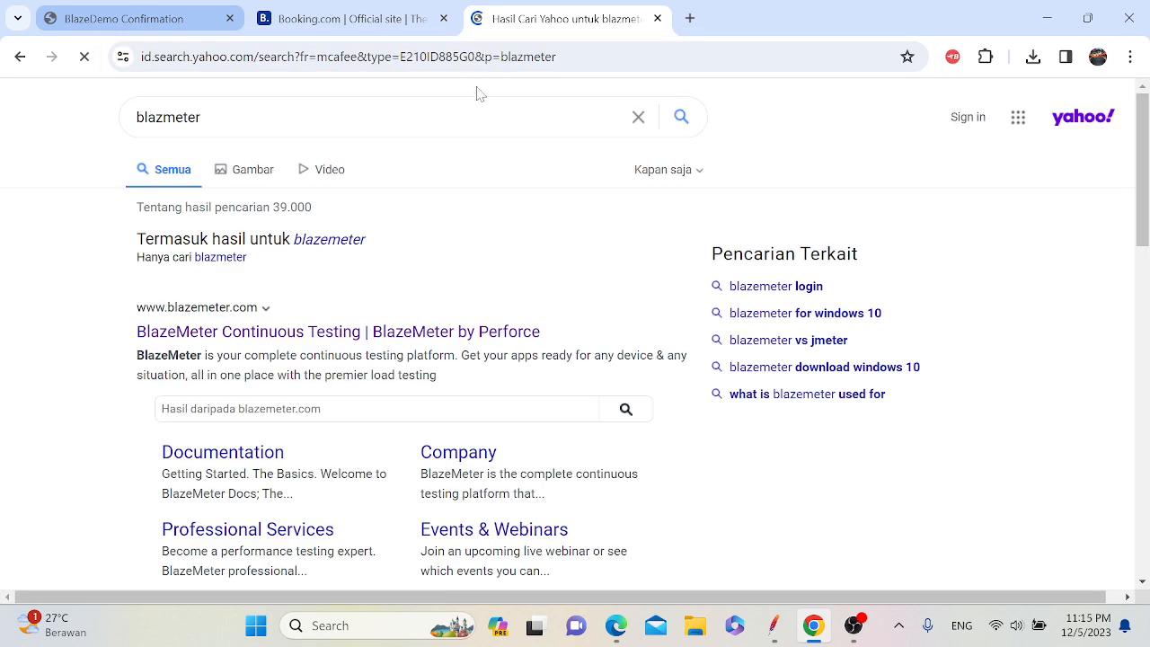
- Open the BlazeMeter Continuous Testing result on blazemeter.com and look over its homepage
{"action": "scroll", "coordinate": [422, 296], "scroll_direction": "down", "scroll_amount": 2}
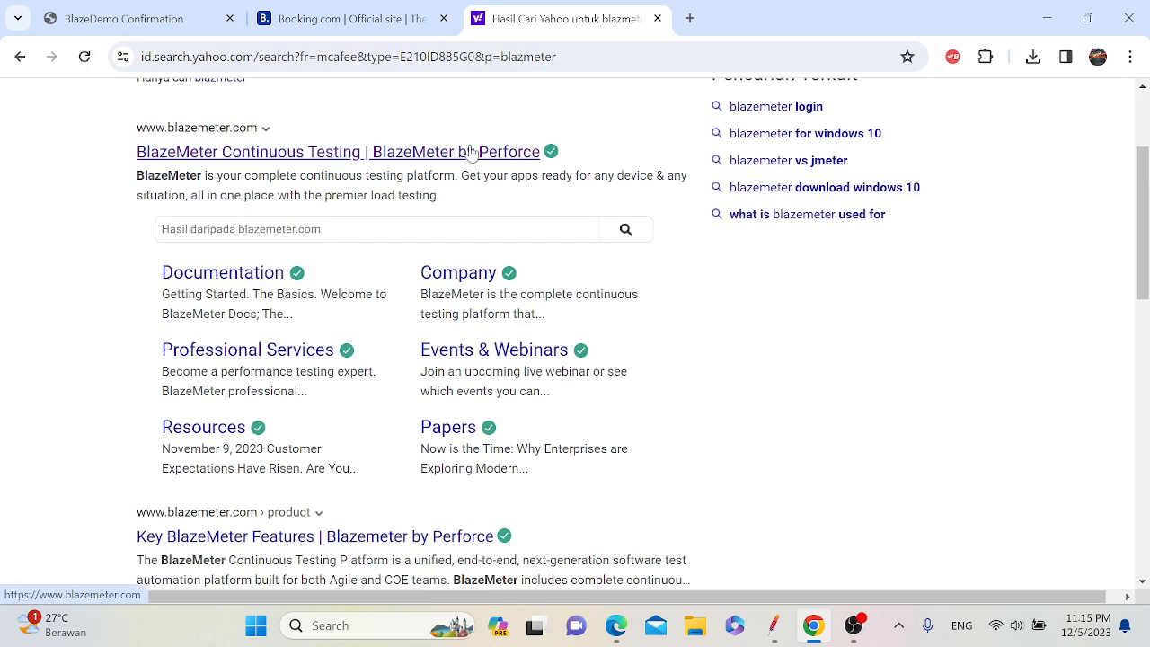
{"action": "scroll", "coordinate": [472, 152], "scroll_direction": "up", "scroll_amount": 1}
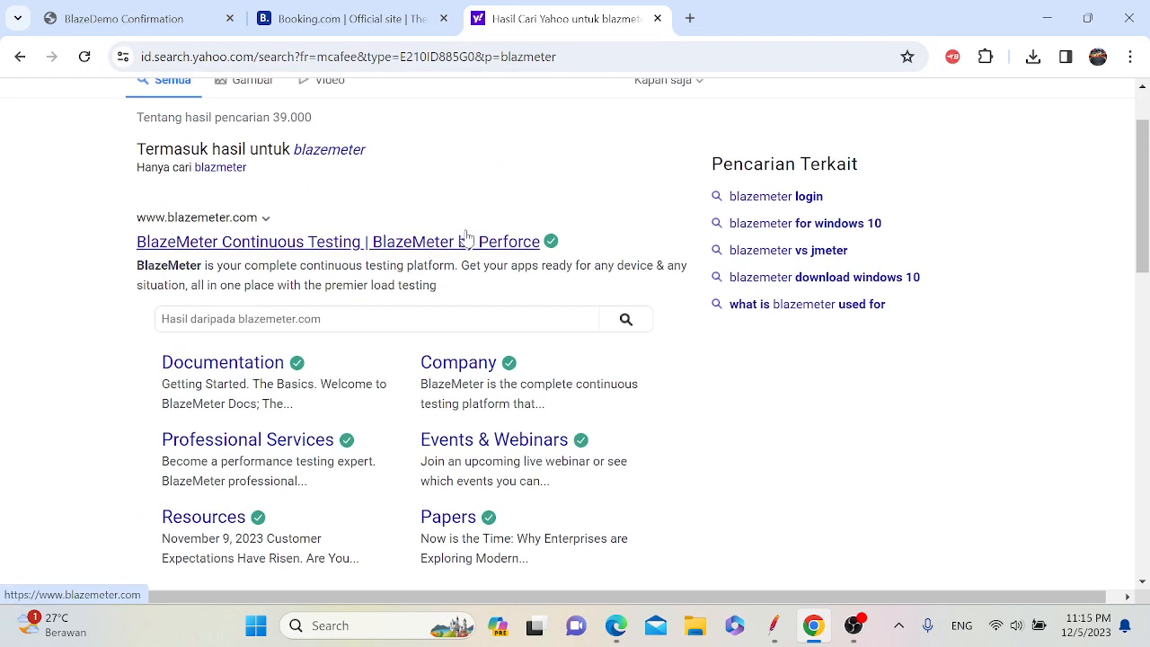
{"action": "left_click", "coordinate": [496, 244]}
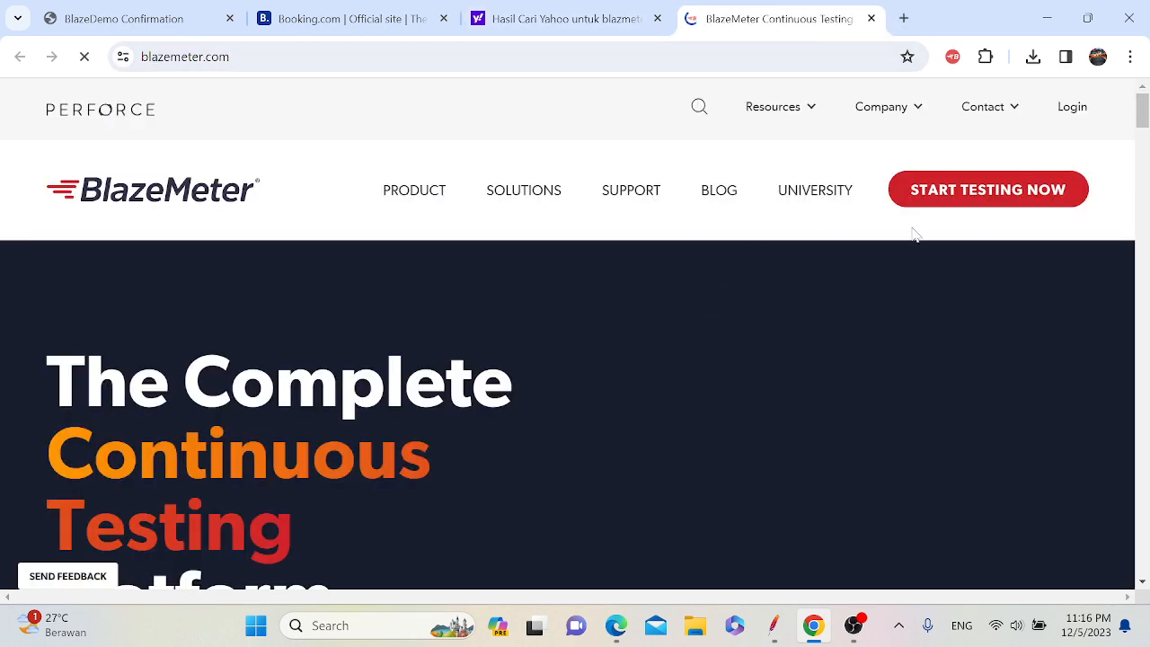
{"action": "scroll", "coordinate": [585, 425], "scroll_direction": "down", "scroll_amount": 5}
{"action": "scroll", "coordinate": [764, 297], "scroll_direction": "down", "scroll_amount": 5}
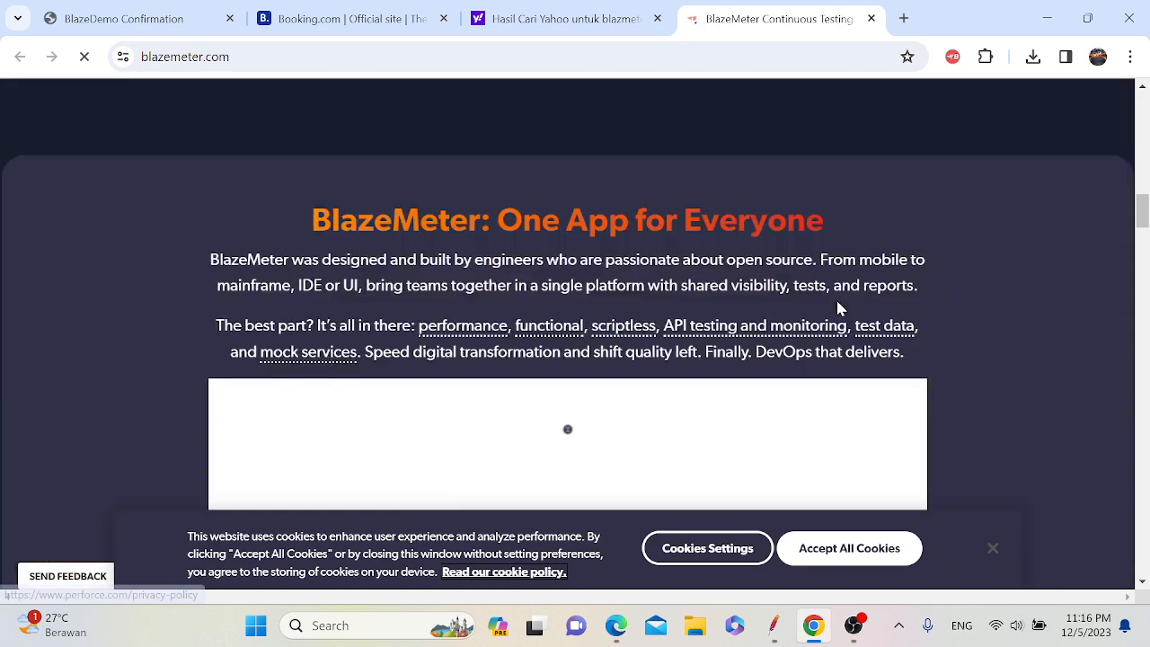
{"action": "scroll", "coordinate": [603, 311], "scroll_direction": "down", "scroll_amount": 1}
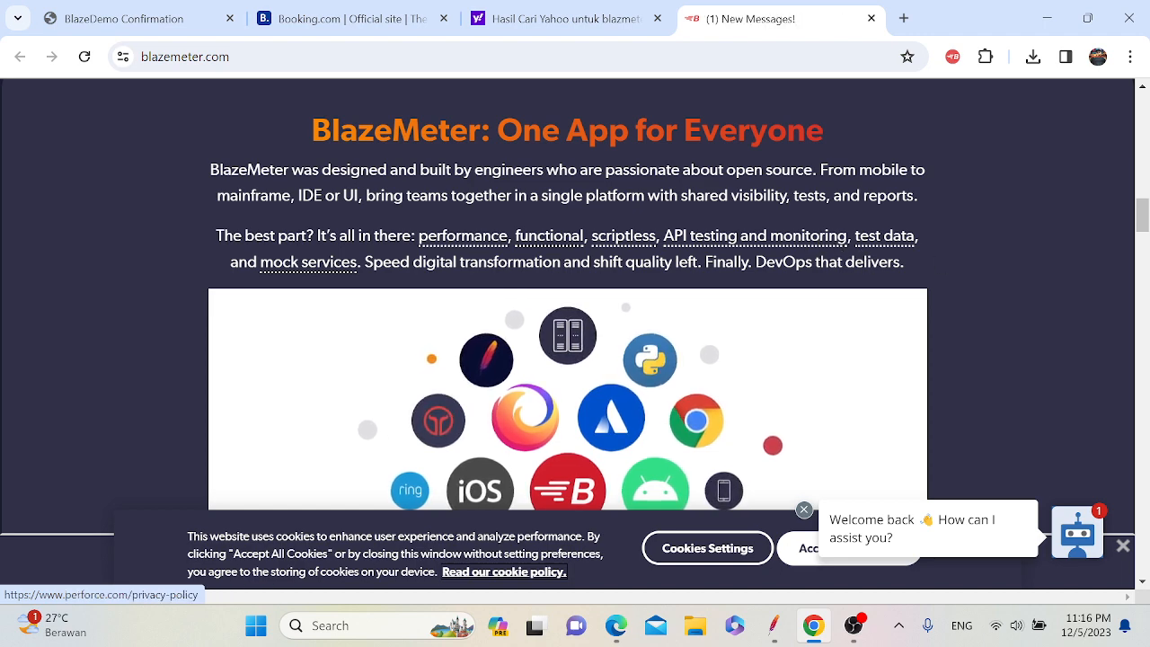
{"action": "scroll", "coordinate": [794, 217], "scroll_direction": "down", "scroll_amount": 5}
{"action": "scroll", "coordinate": [796, 216], "scroll_direction": "up", "scroll_amount": 8}
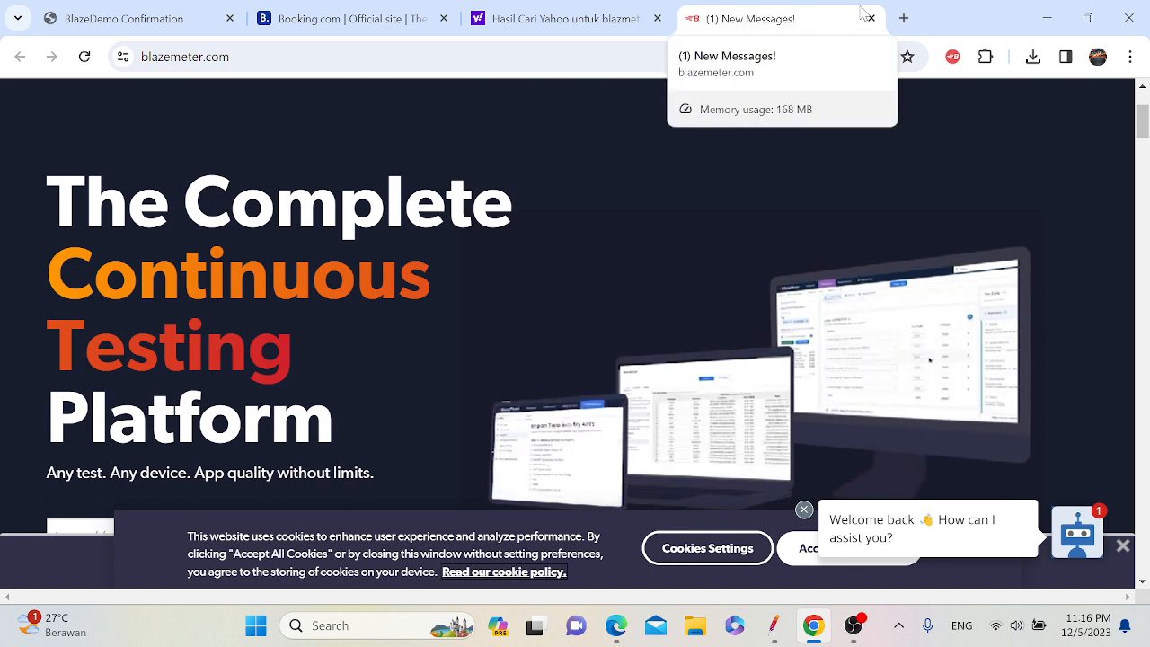
- Search the web for "blazemeter google chrome extension" in another new tab
{"action": "left_click", "coordinate": [904, 18]}
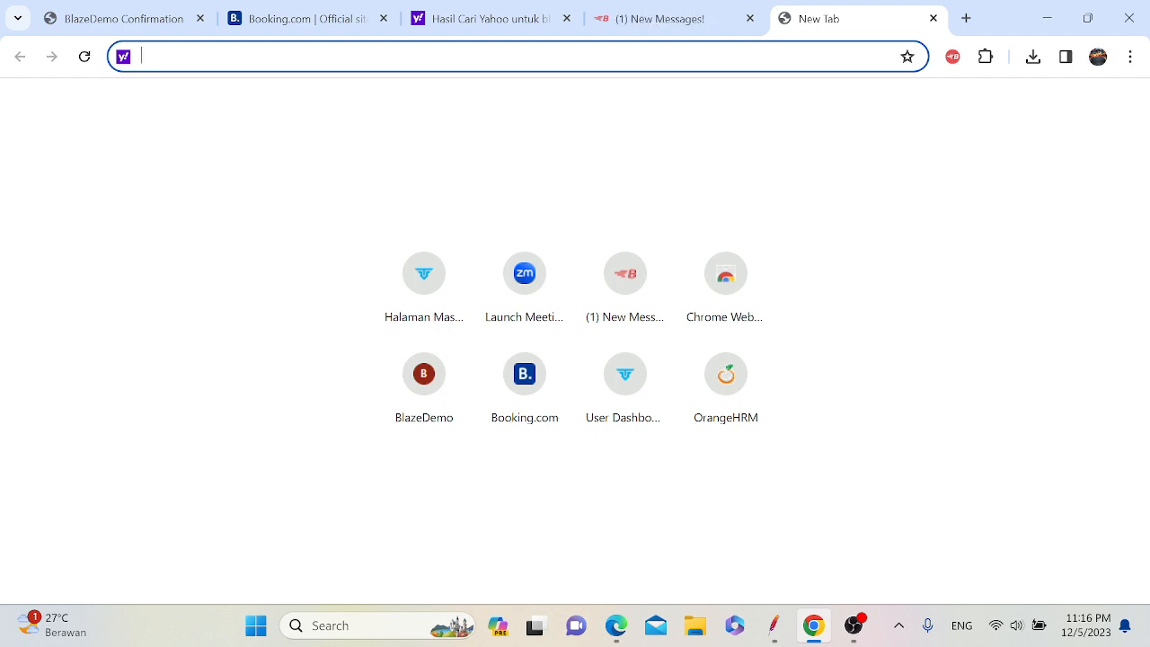
{"action": "type", "text": "b;a"}
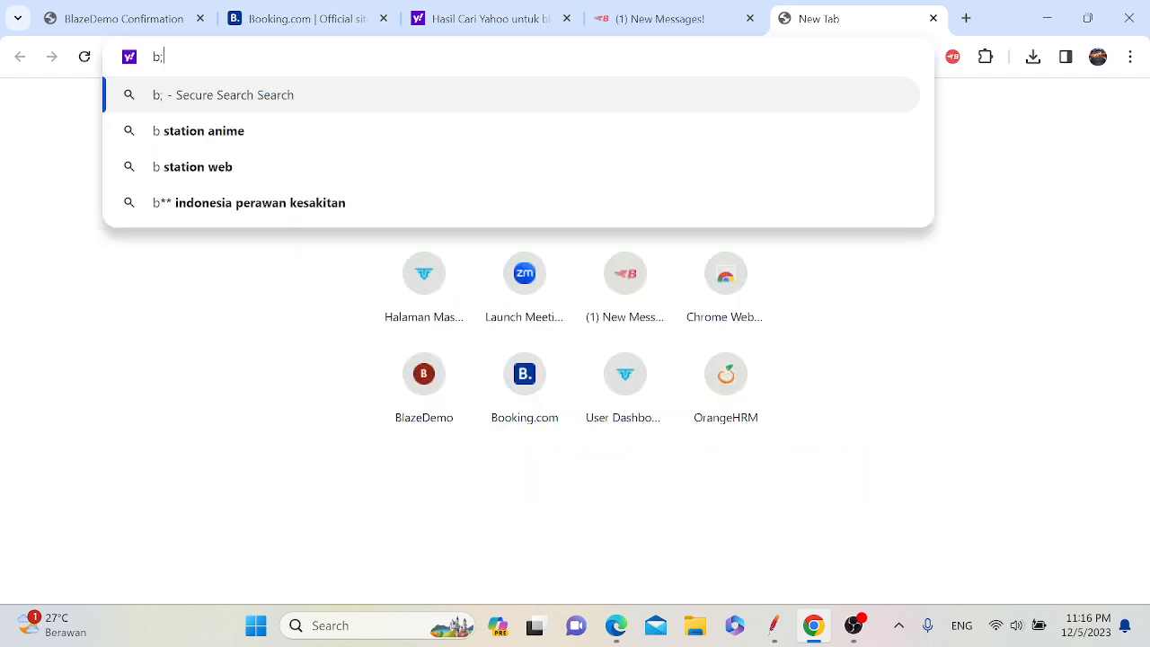
{"action": "key", "text": "BackSpace"}
{"action": "key", "text": "BackSpace"}
{"action": "type", "text": "l"}
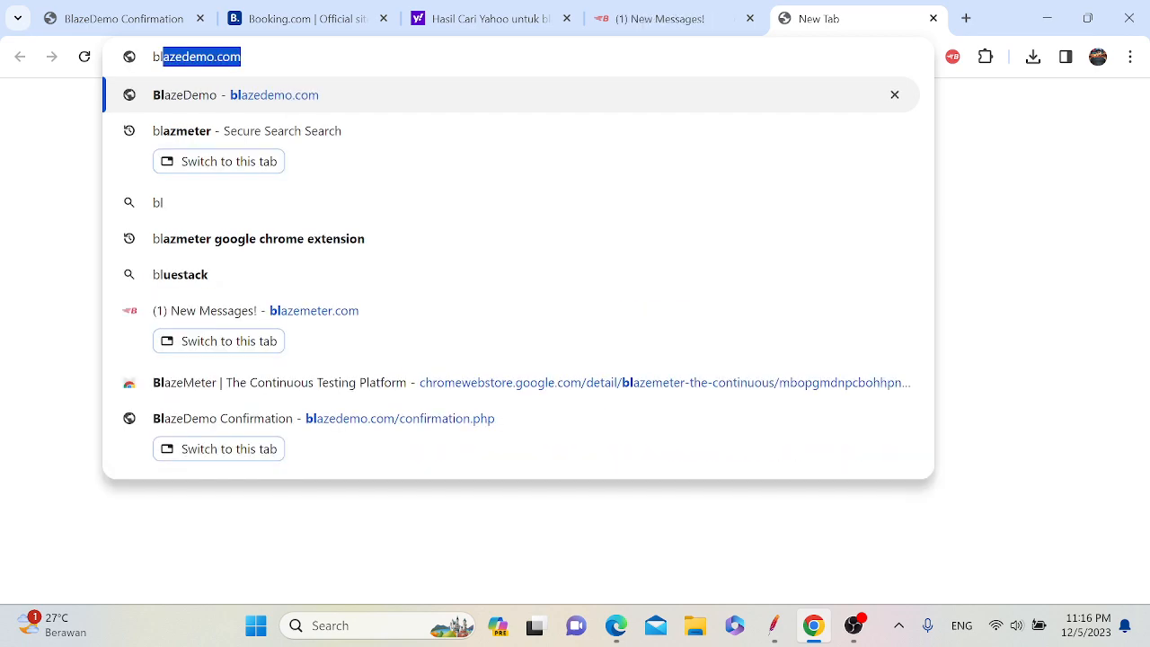
{"action": "type", "text": "azen"}
{"action": "key", "text": "BackSpace"}
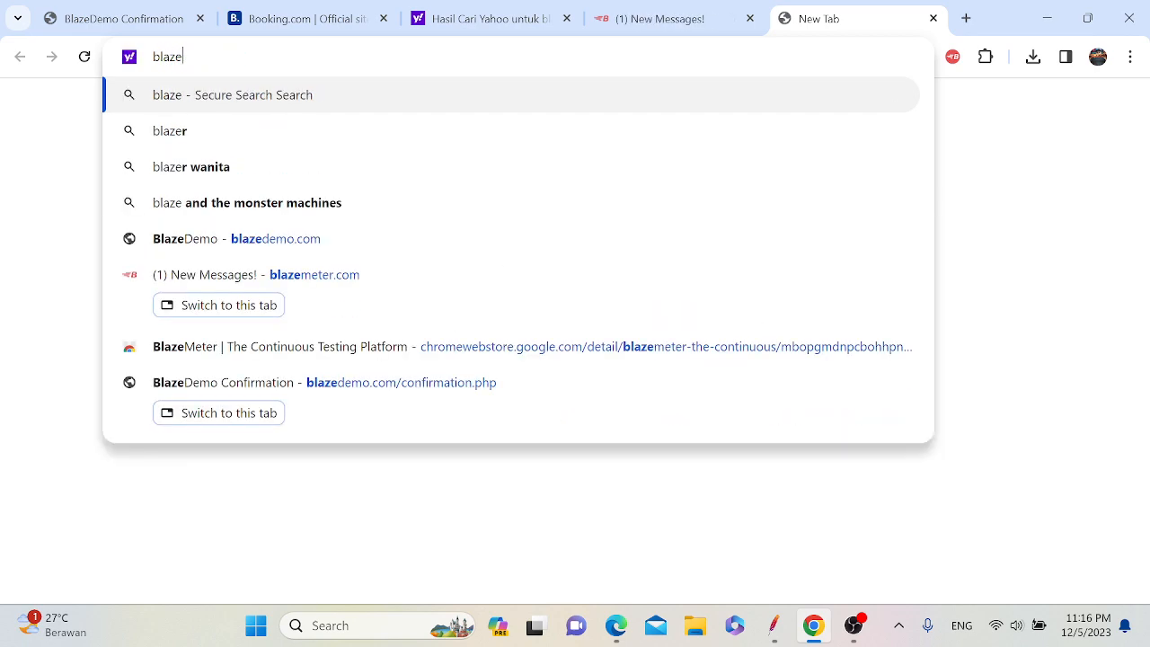
{"action": "type", "text": "meter"}
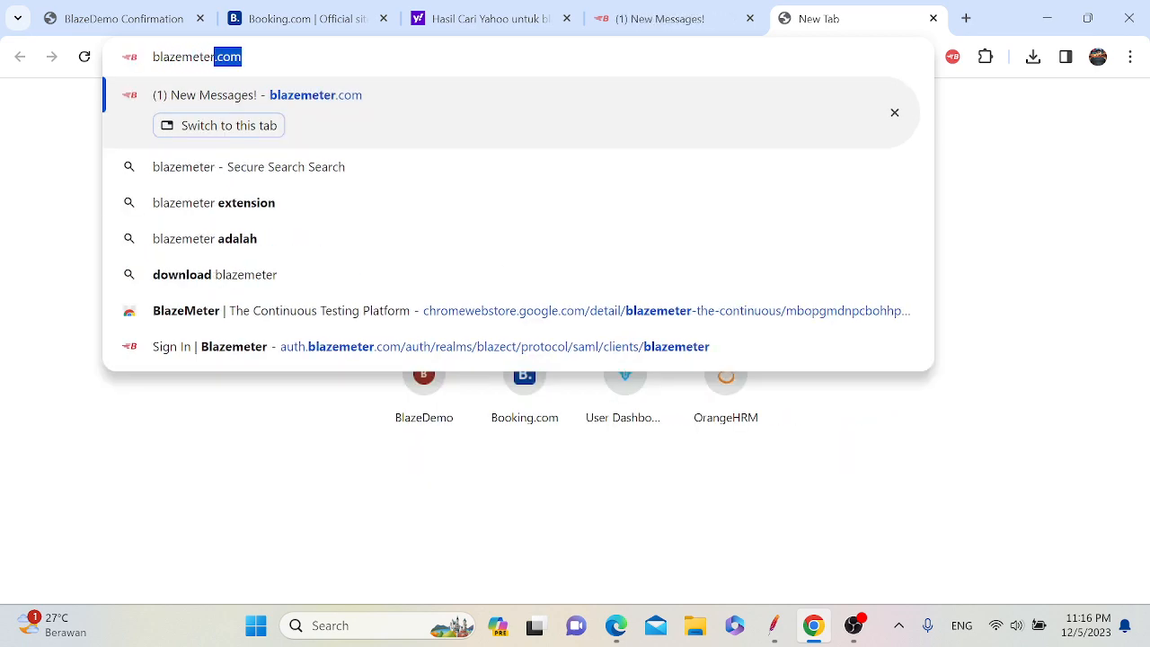
{"action": "type", "text": " g"}
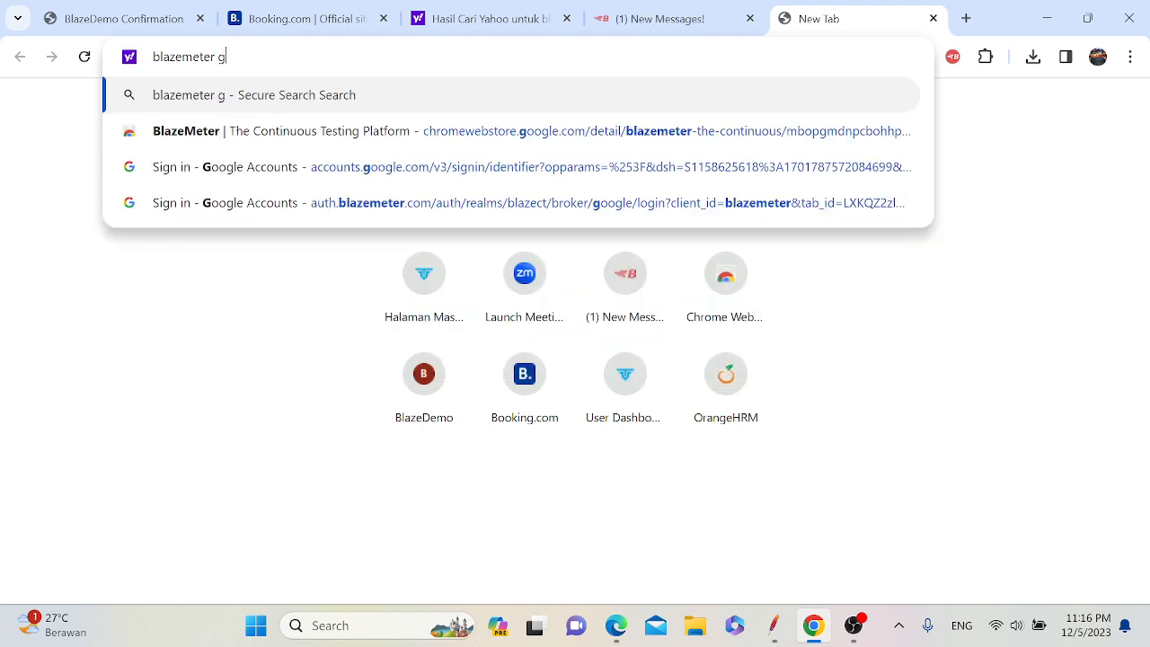
{"action": "type", "text": "oo"}
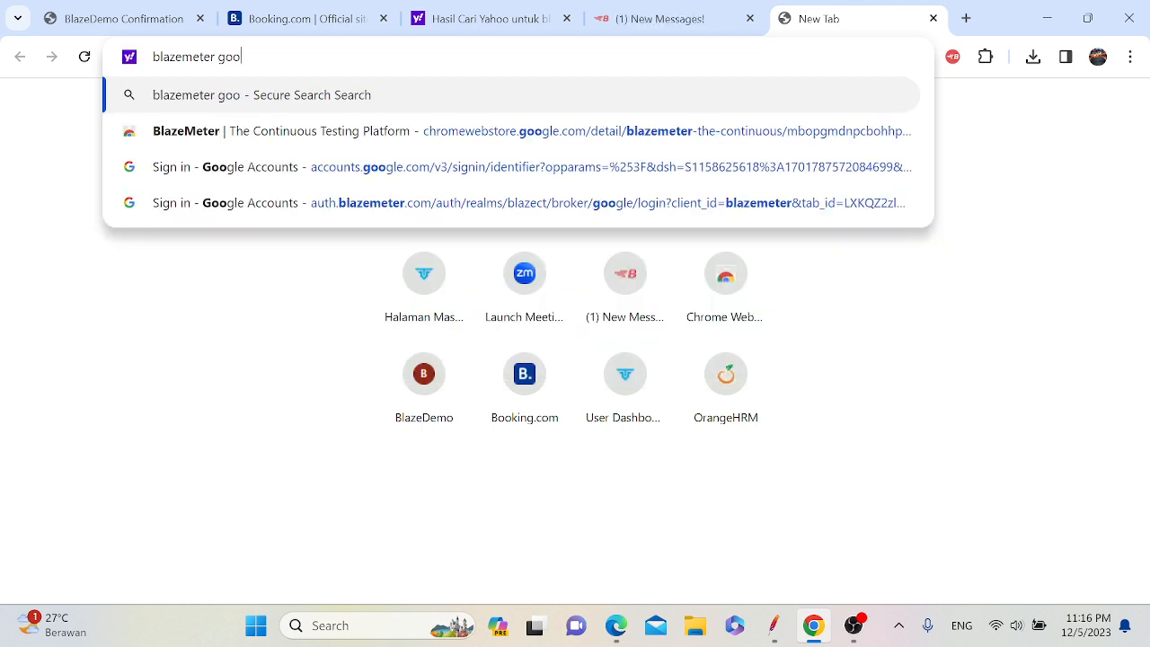
{"action": "type", "text": "gle "}
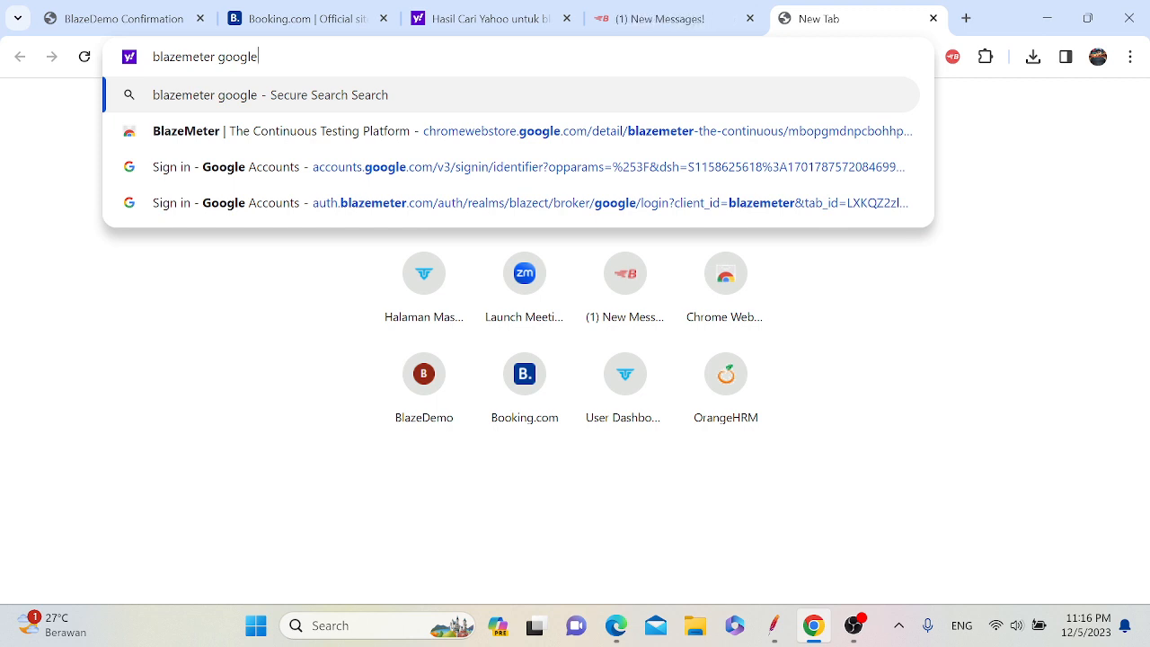
{"action": "type", "text": "chr"}
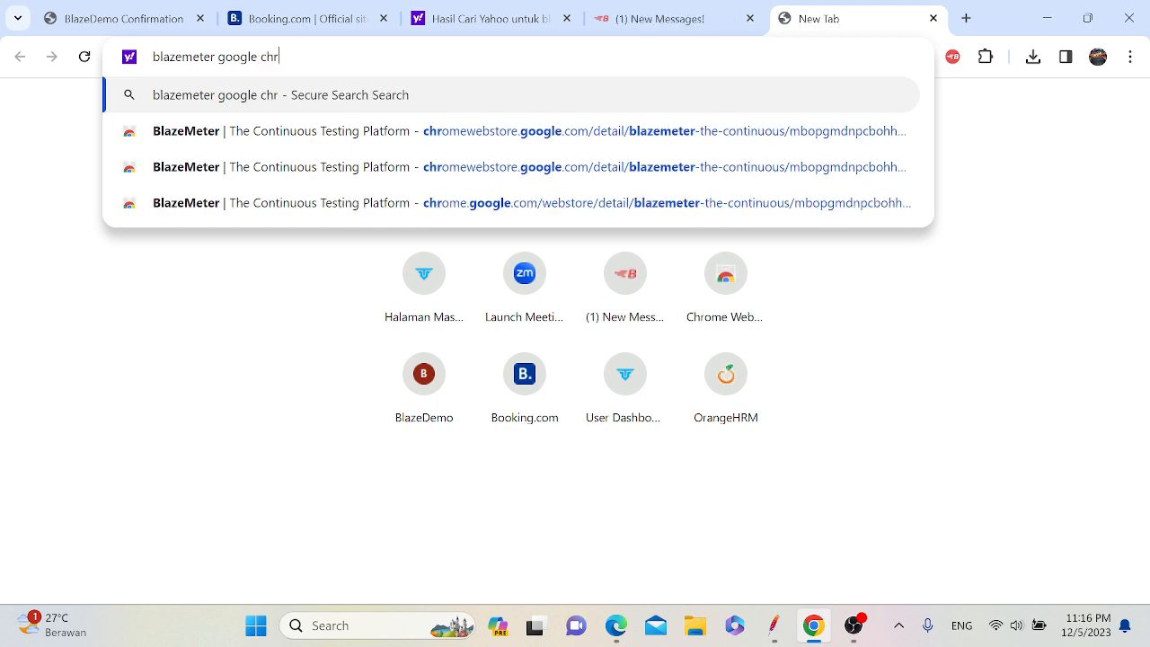
{"action": "type", "text": "om"}
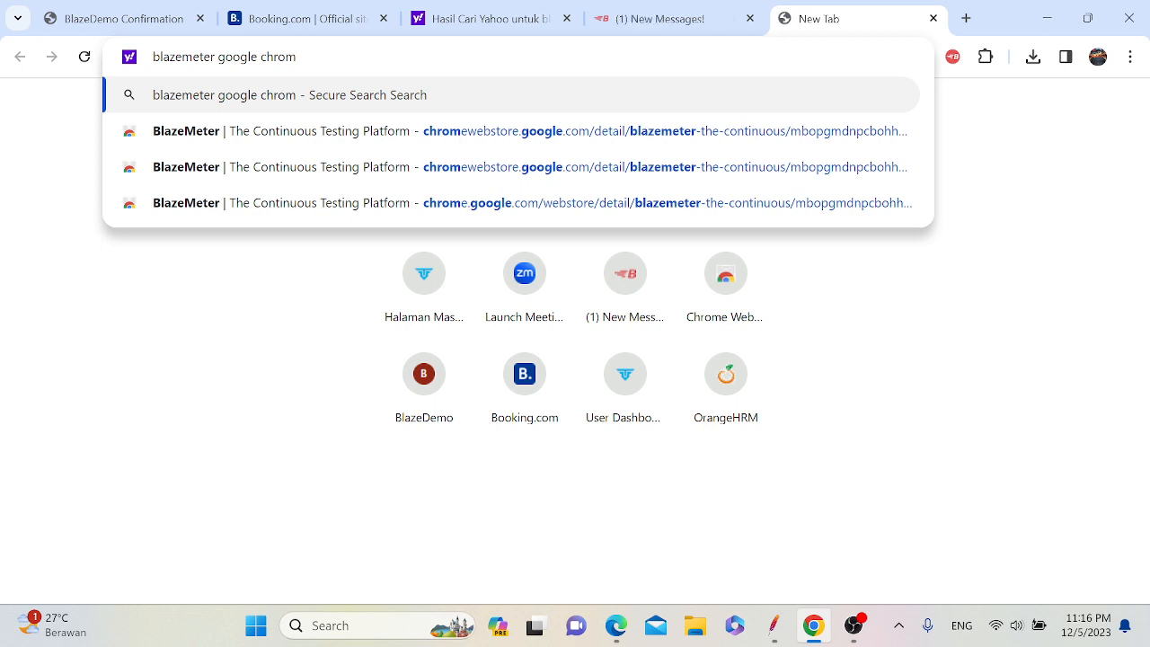
{"action": "type", "text": "e extension"}
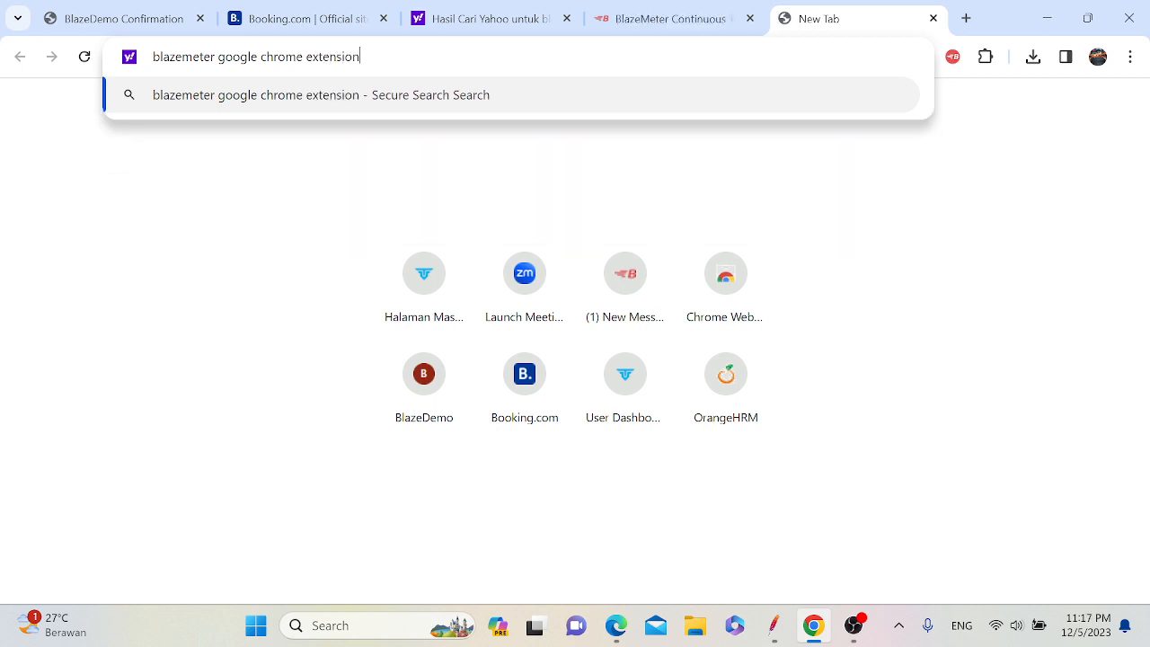
{"action": "key", "text": "Return"}
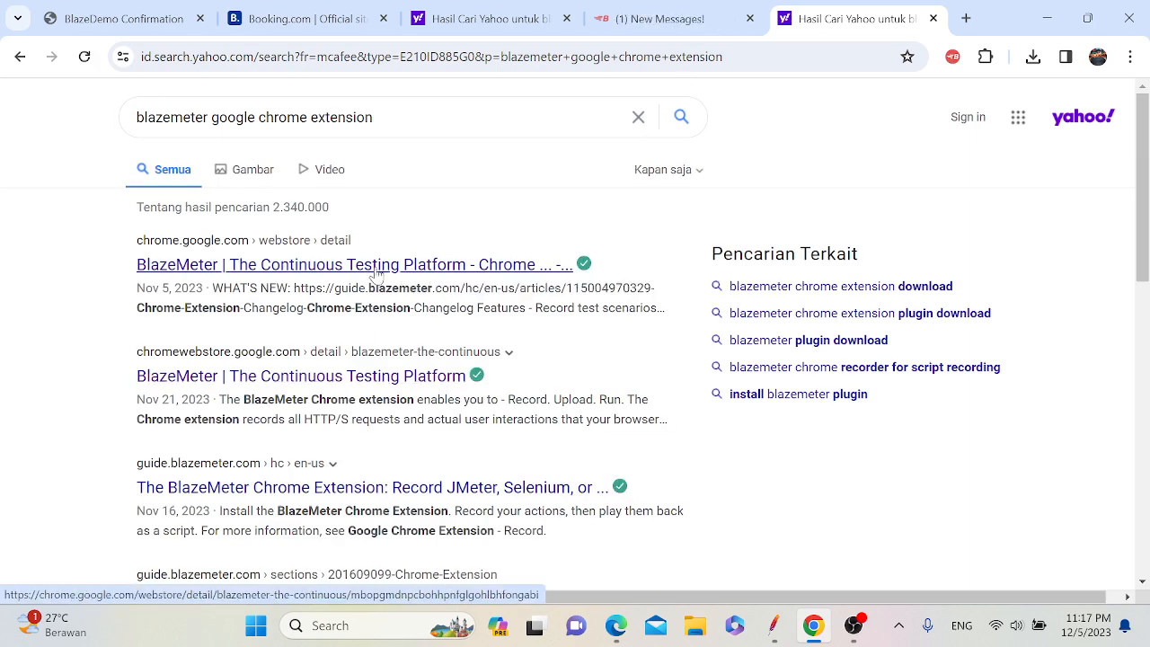
- Open BlazeMeter's Chrome Web Store page from the first result and check the extension among the browser's installed extensions
{"action": "left_click", "coordinate": [376, 269]}
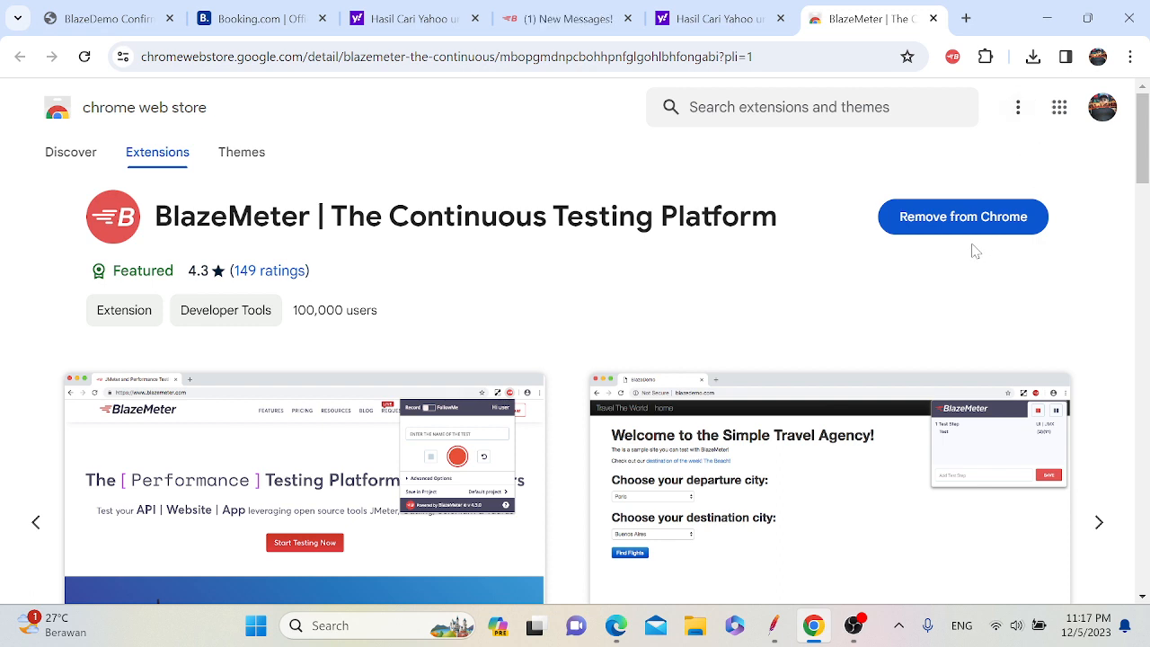
{"action": "left_click", "coordinate": [985, 57]}
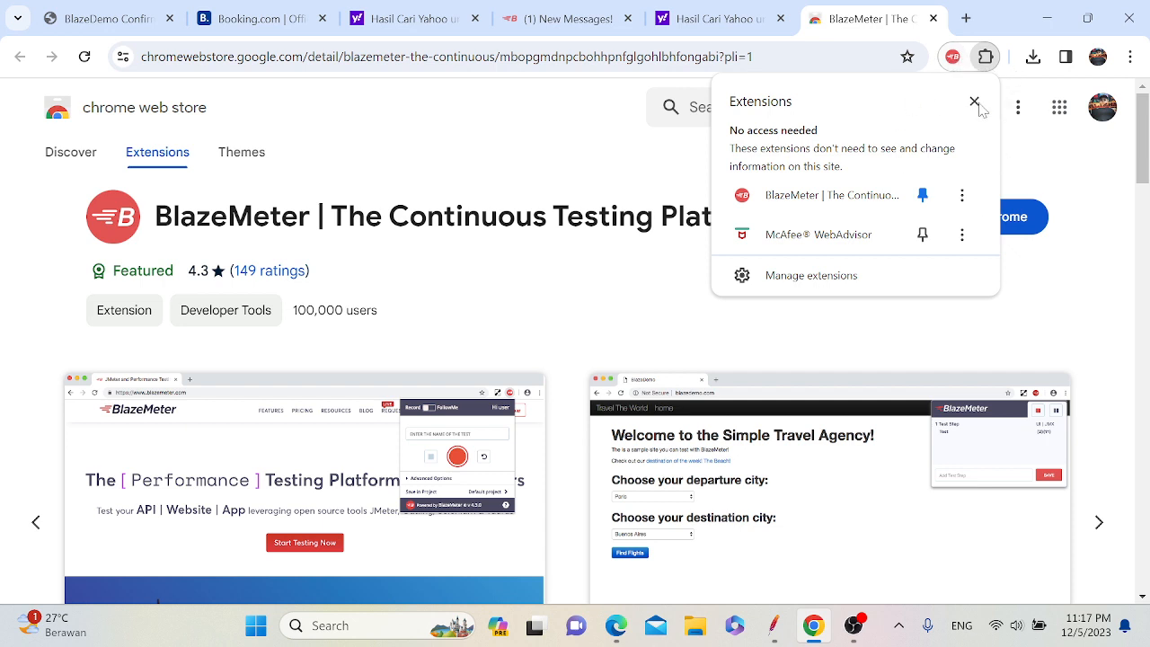
{"action": "left_click", "coordinate": [1060, 171]}
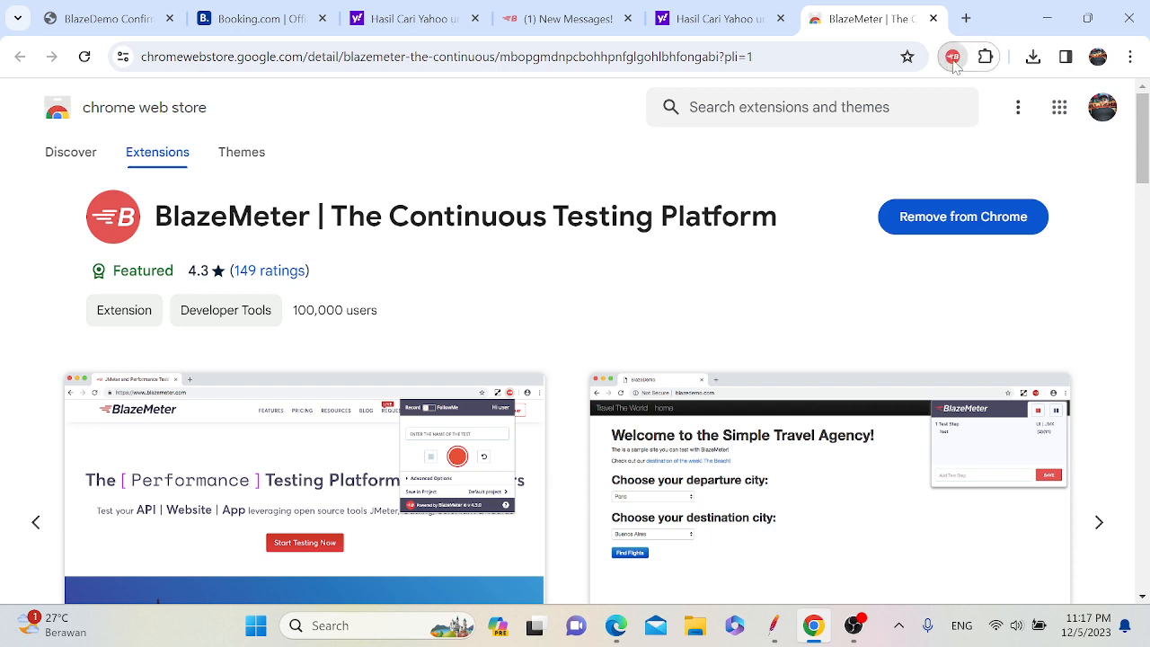
{"action": "left_click", "coordinate": [953, 57]}
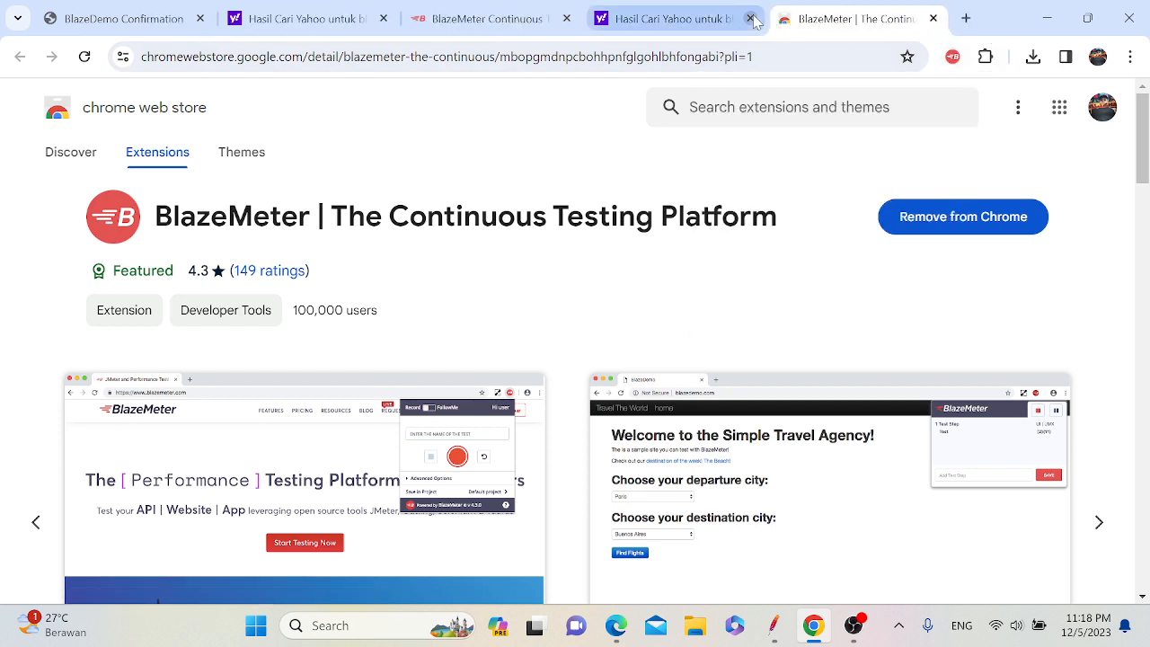
- Close the Chrome Web Store, BlazeMeter and search results tabs, keeping the BlazeDemo Confirmation tab
{"action": "left_click", "coordinate": [759, 18]}
{"action": "left_click", "coordinate": [750, 18]}
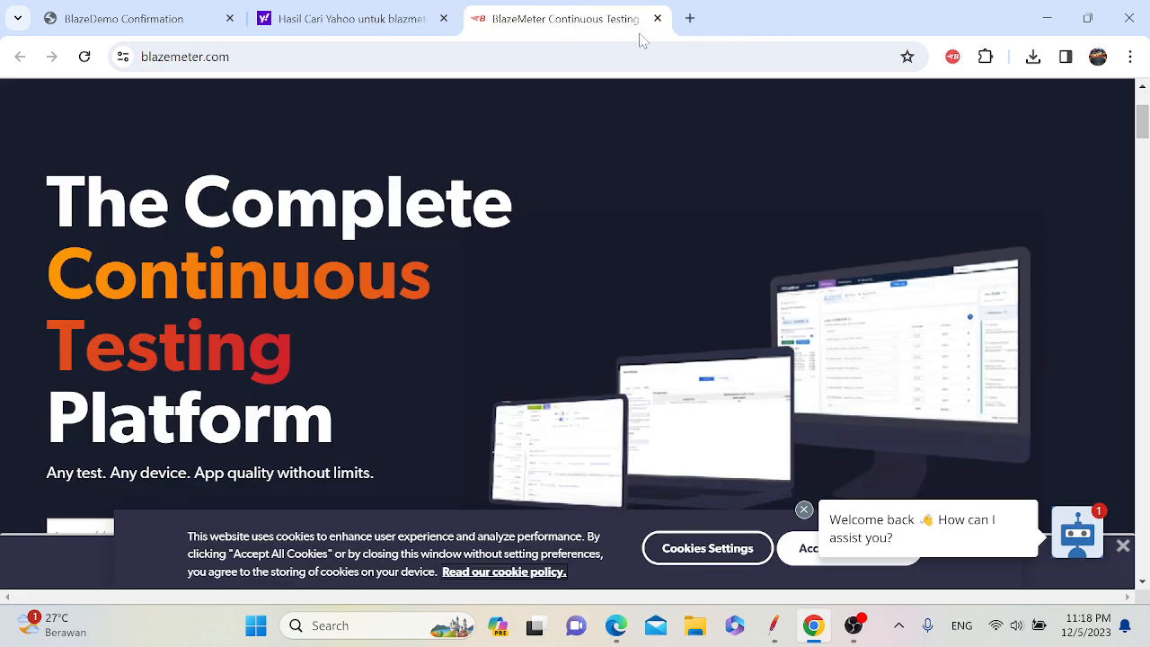
{"action": "left_click", "coordinate": [658, 18]}
{"action": "left_click", "coordinate": [442, 18]}
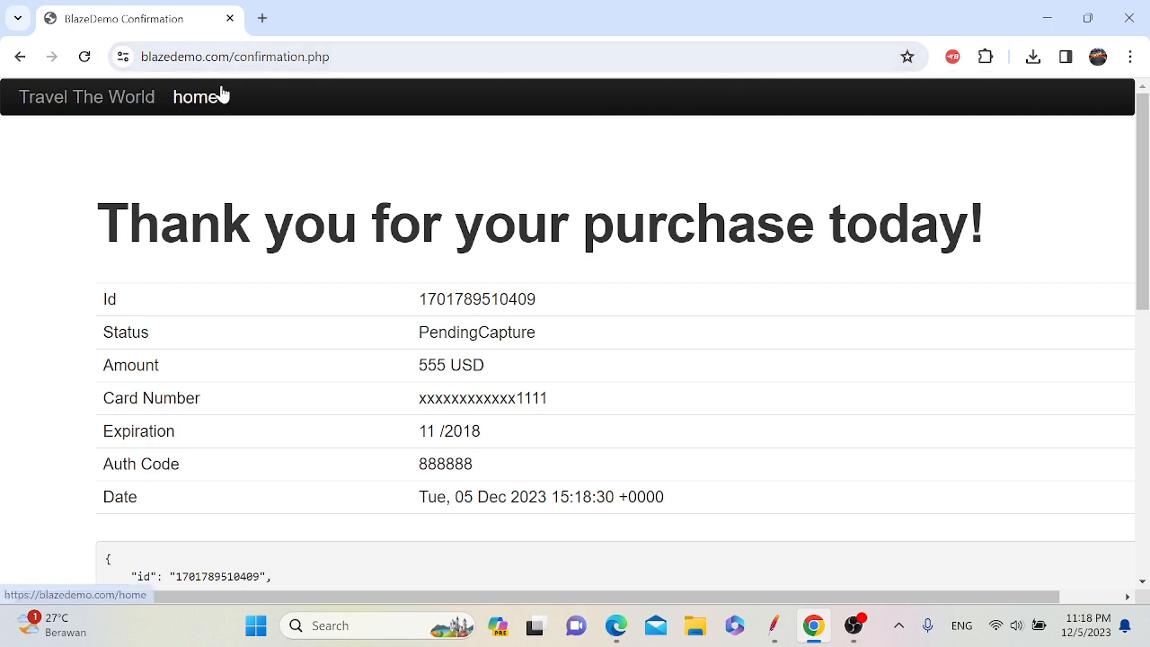
- Load blazedemo.com in place of the BlazeDemo Confirmation page
{"action": "left_click", "coordinate": [234, 60]}
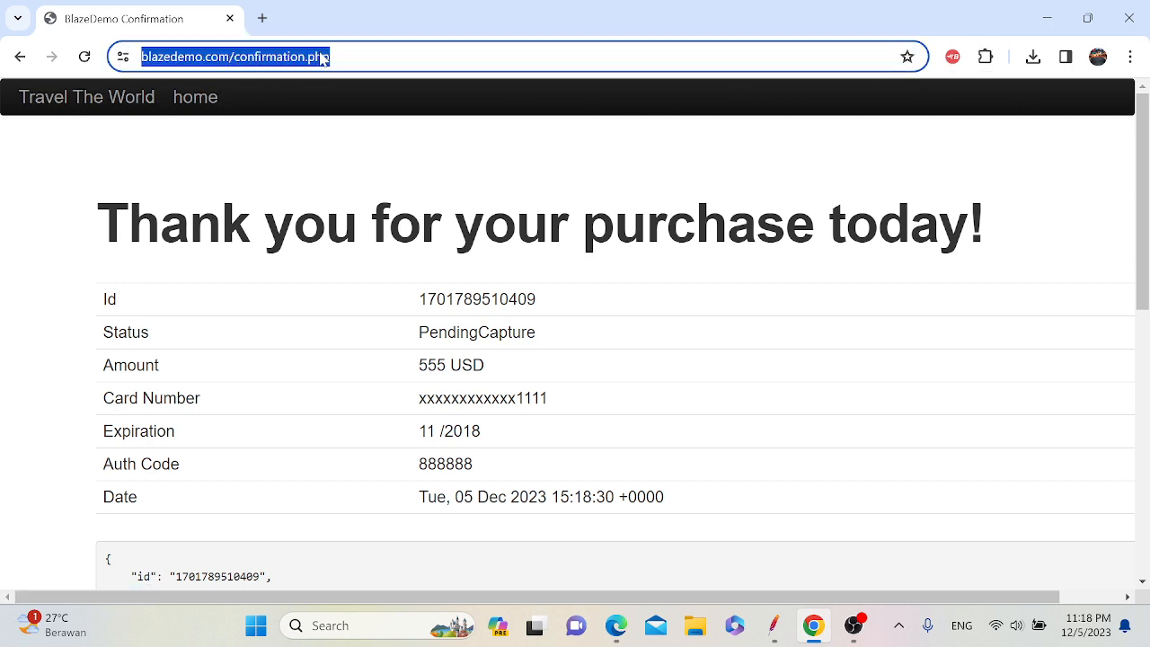
{"action": "type", "text": "blazed"}
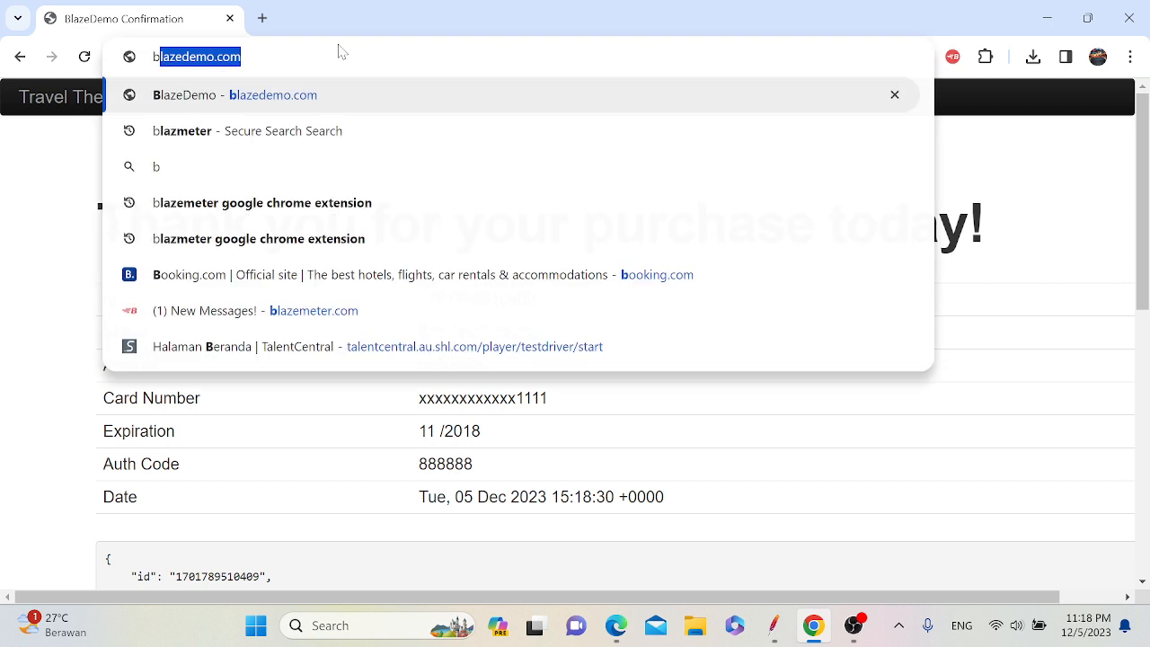
{"action": "type", "text": "mo"}
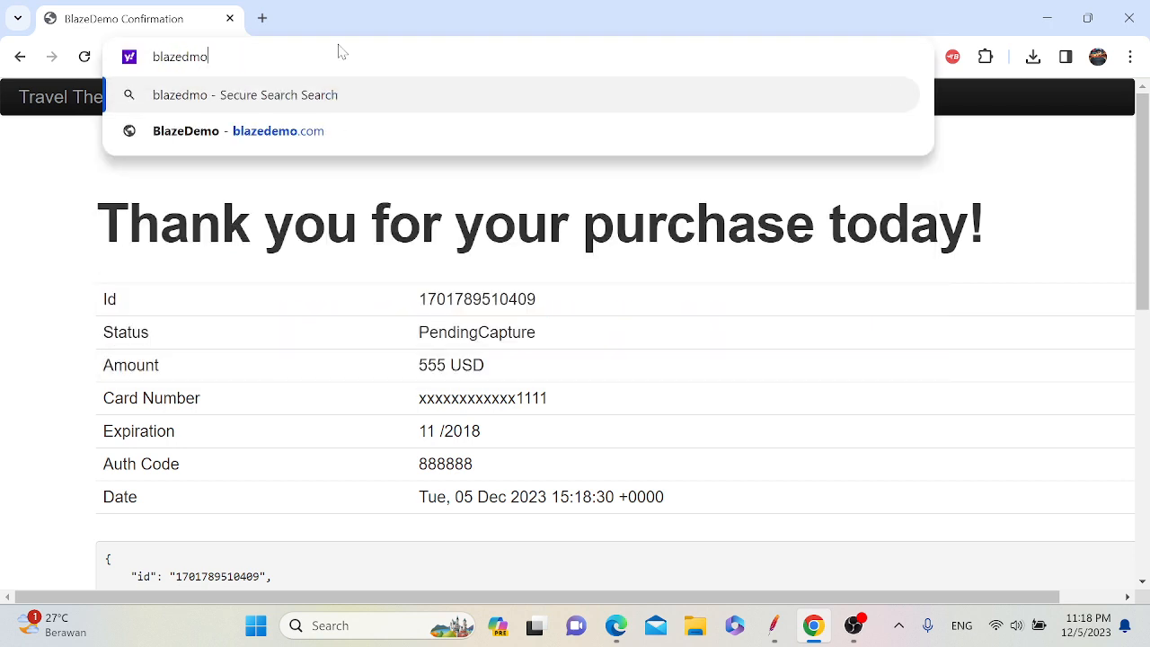
{"action": "key", "text": "BackSpace"}
{"action": "key", "text": "BackSpace"}
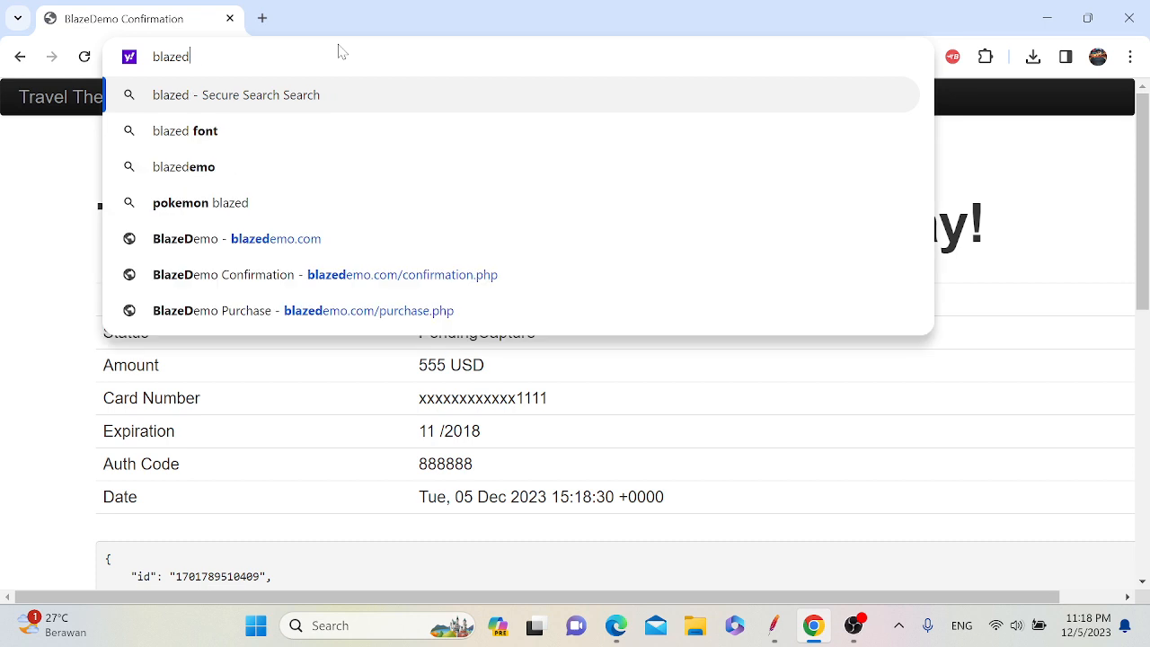
{"action": "type", "text": "emo.c"}
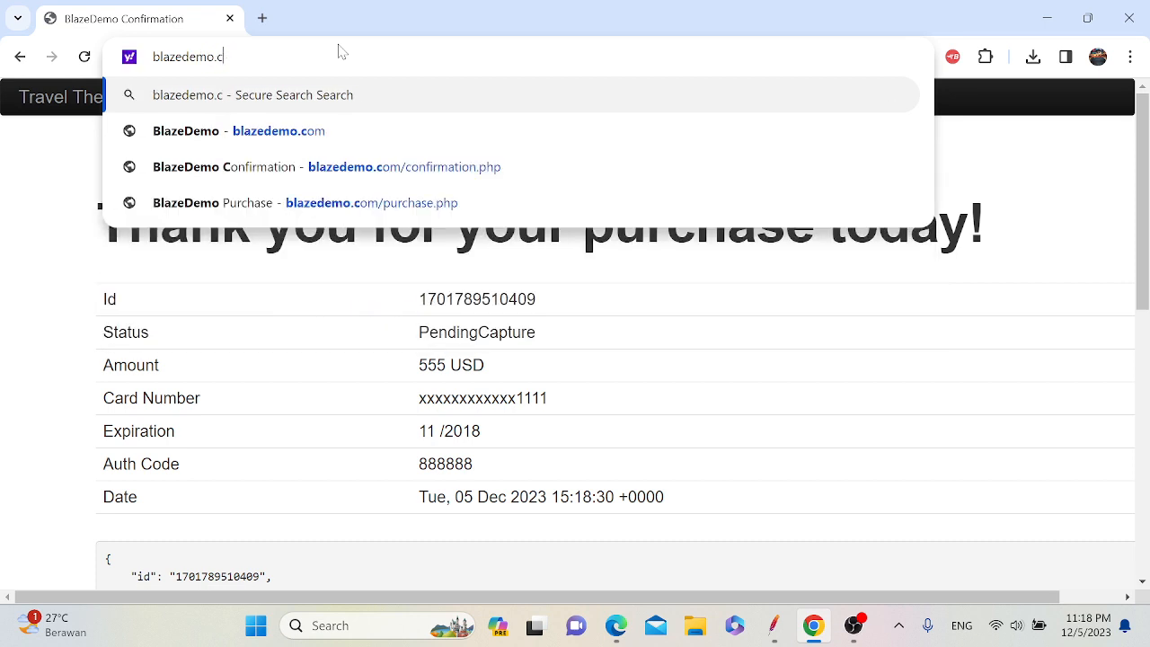
{"action": "type", "text": "om"}
{"action": "key", "text": "Return"}
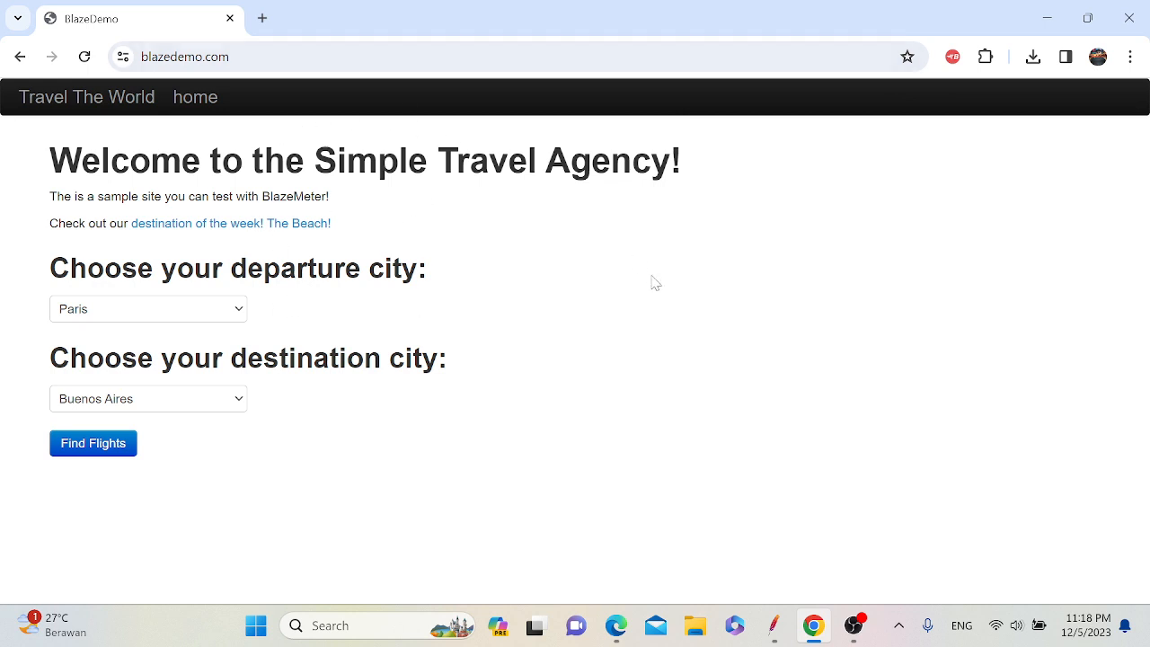
- Start a BlazeMeter extension recording and reload blazedemo.com so the home page visit is captured under the Test label
{"action": "left_click", "coordinate": [953, 58]}
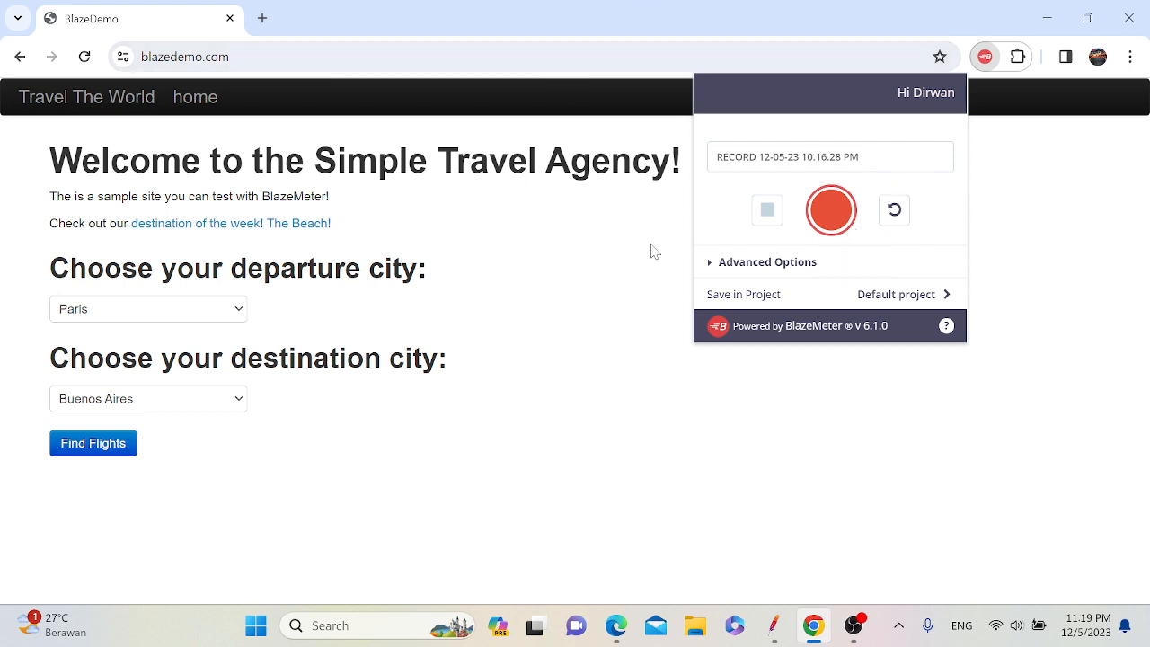
{"action": "left_click", "coordinate": [830, 211]}
{"action": "left_click", "coordinate": [282, 57]}
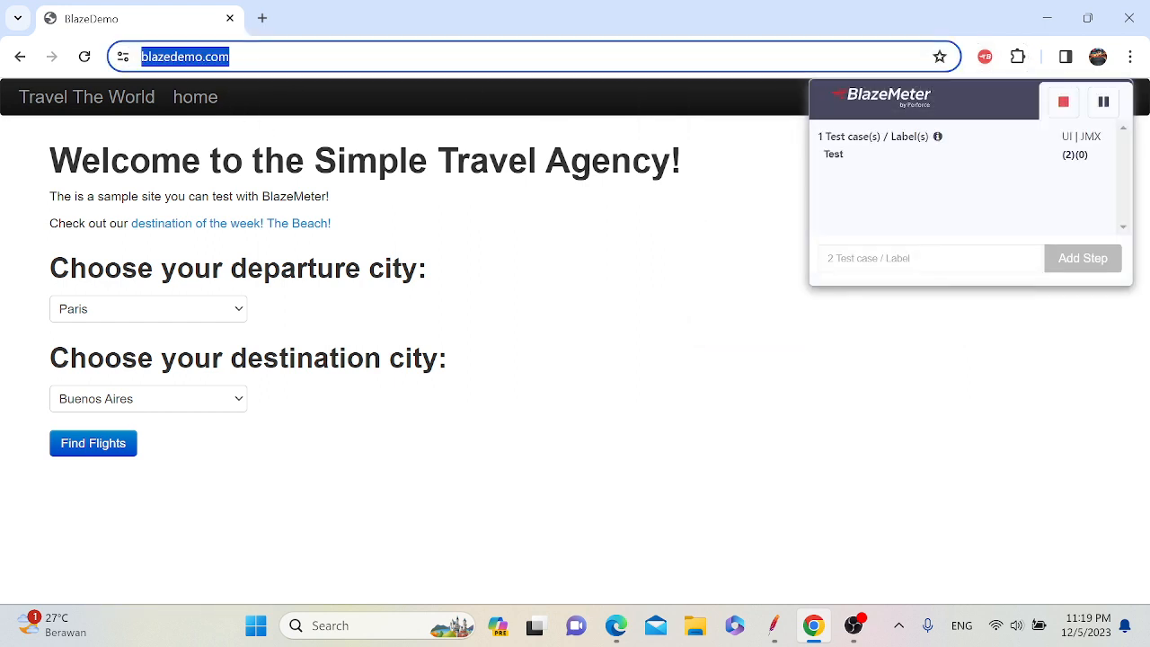
{"action": "key", "text": "Return"}
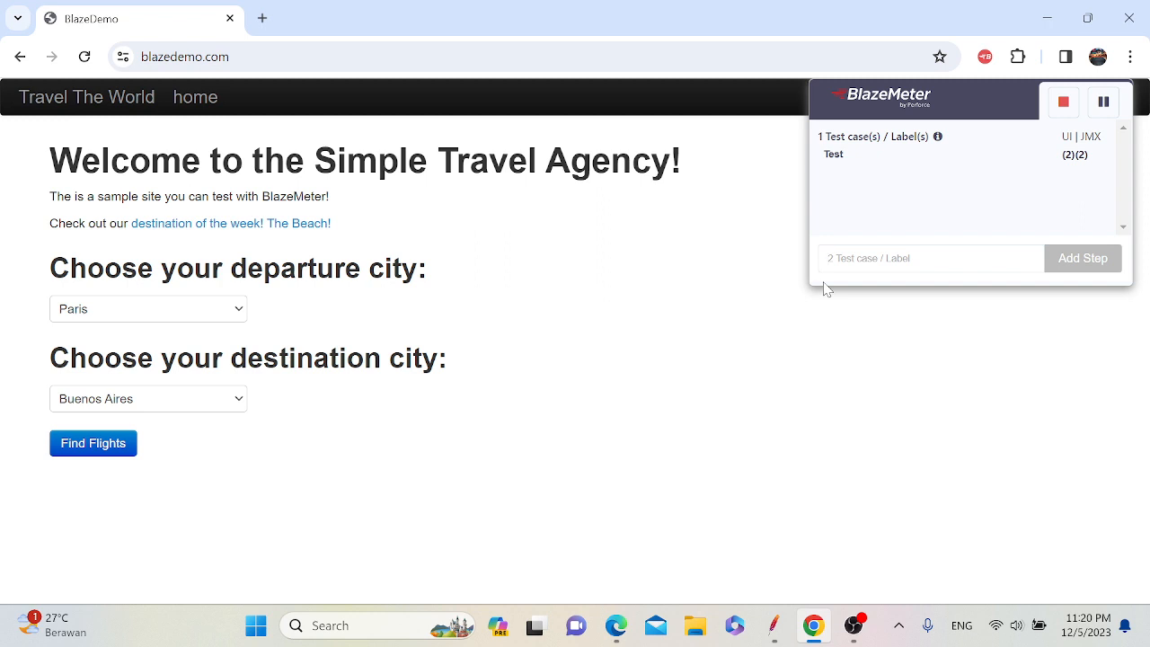
- Add a "find flight" step to the recording and find flights from Paris to London
{"action": "type", "text": "find flight"}
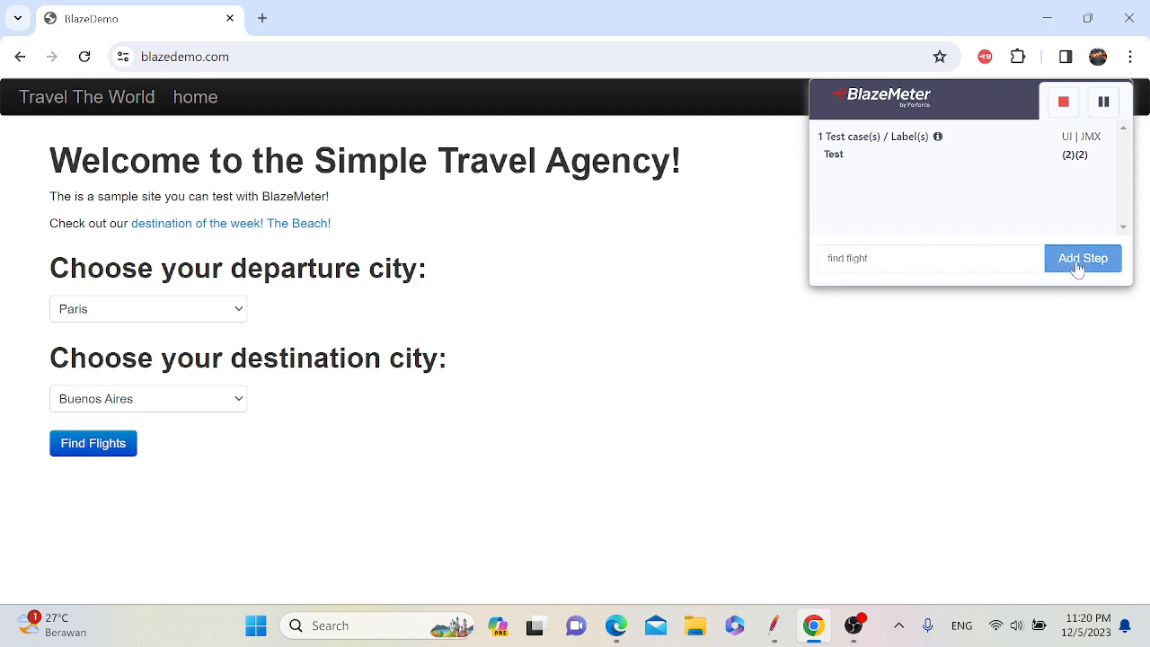
{"action": "left_click", "coordinate": [1077, 260]}
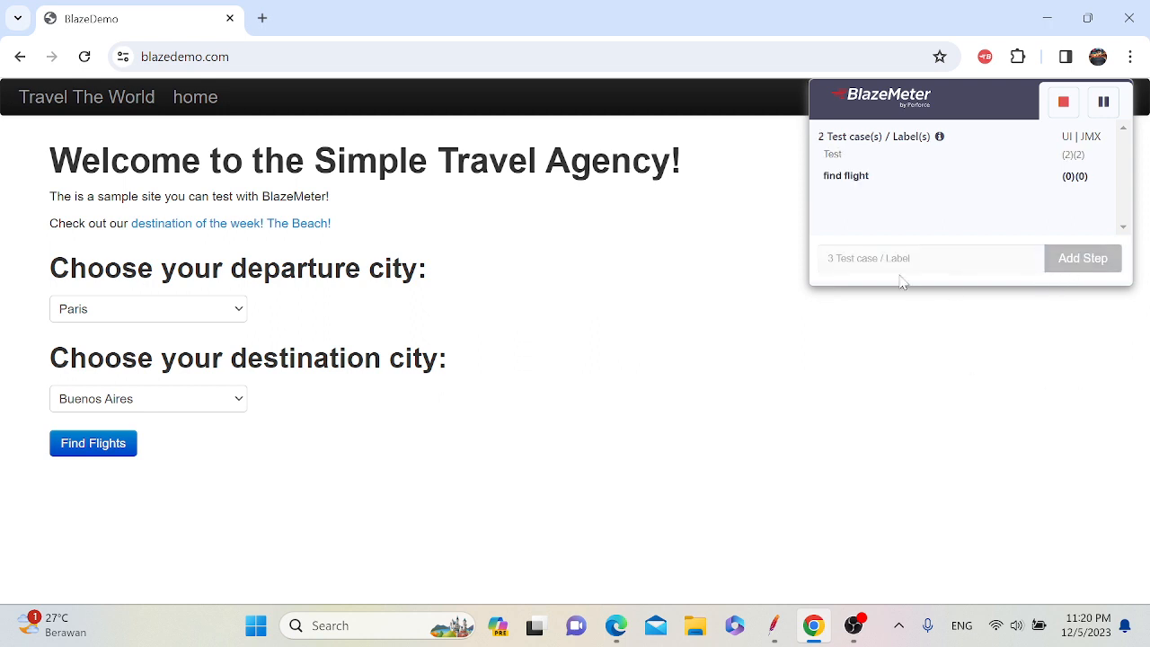
{"action": "left_click", "coordinate": [184, 314]}
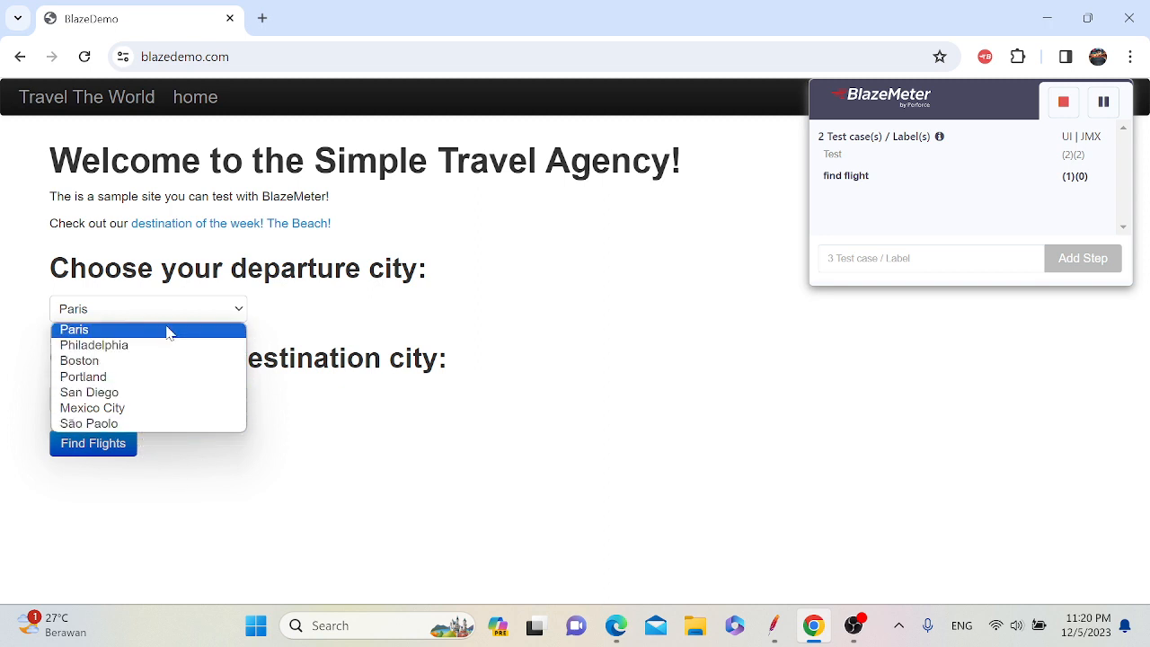
{"action": "left_click", "coordinate": [167, 329]}
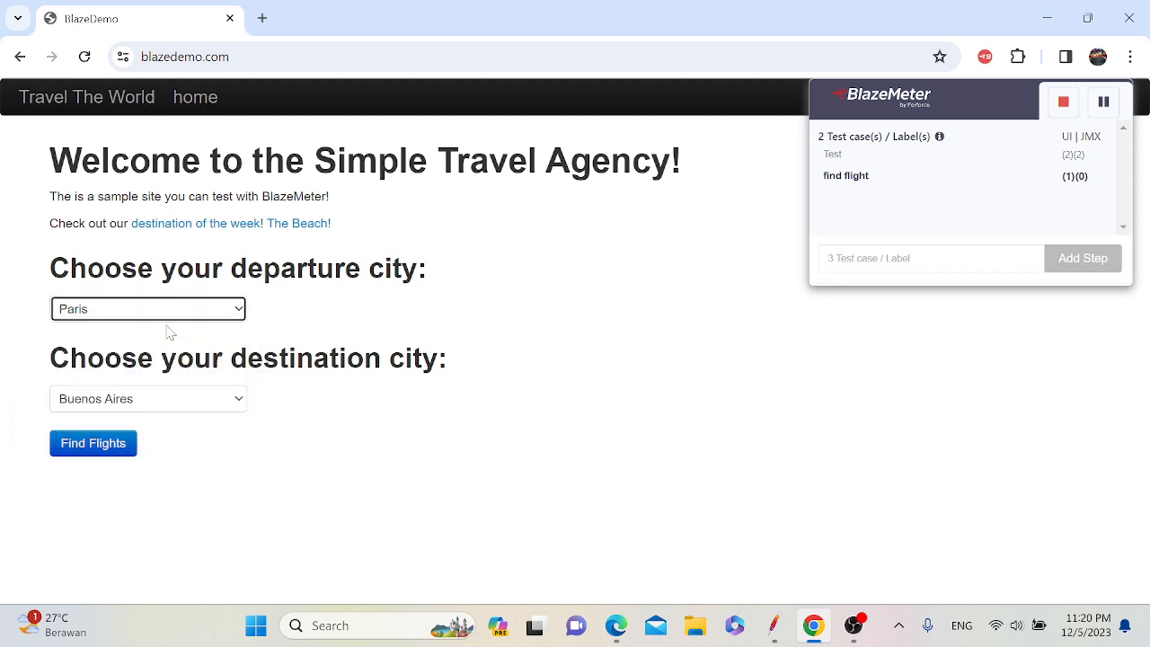
{"action": "left_click", "coordinate": [235, 400]}
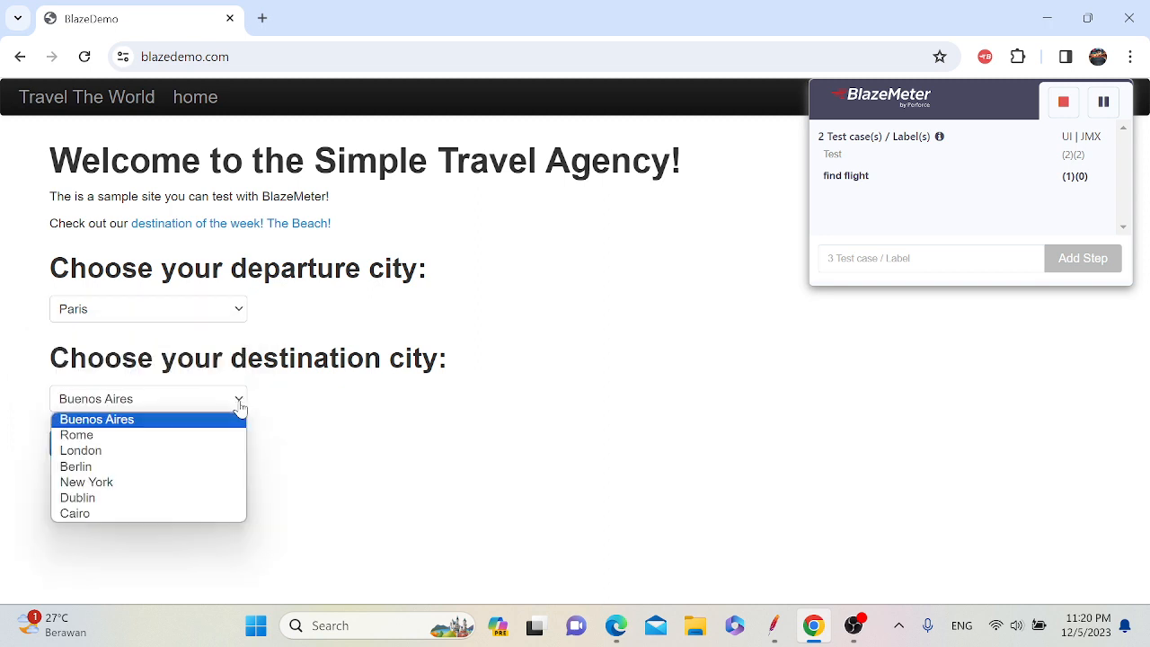
{"action": "left_click", "coordinate": [216, 451]}
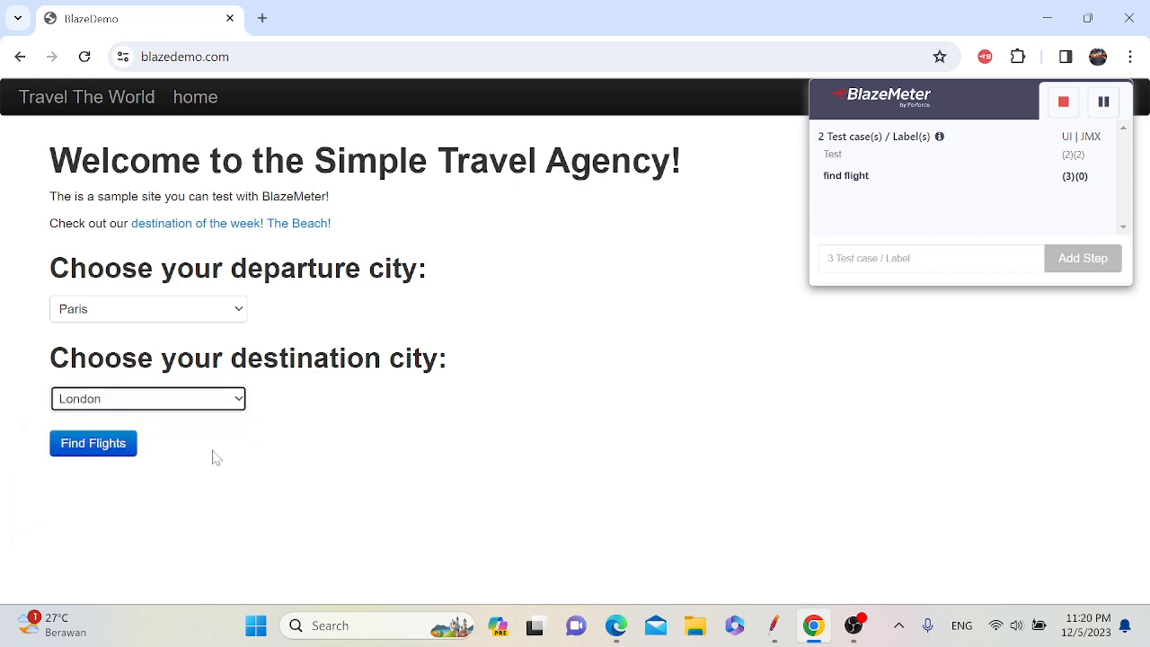
{"action": "left_click", "coordinate": [109, 453]}
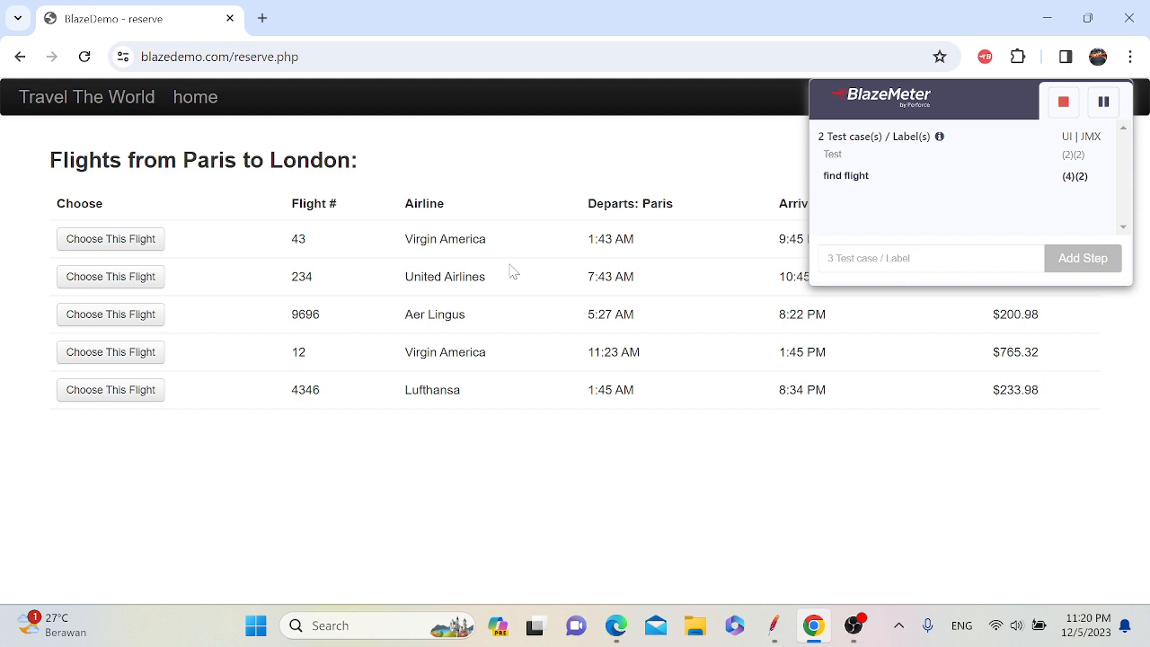
- Add a "choose a flight" step to the recording and choose United Airlines flight 234
{"action": "type", "text": "choose a flight"}
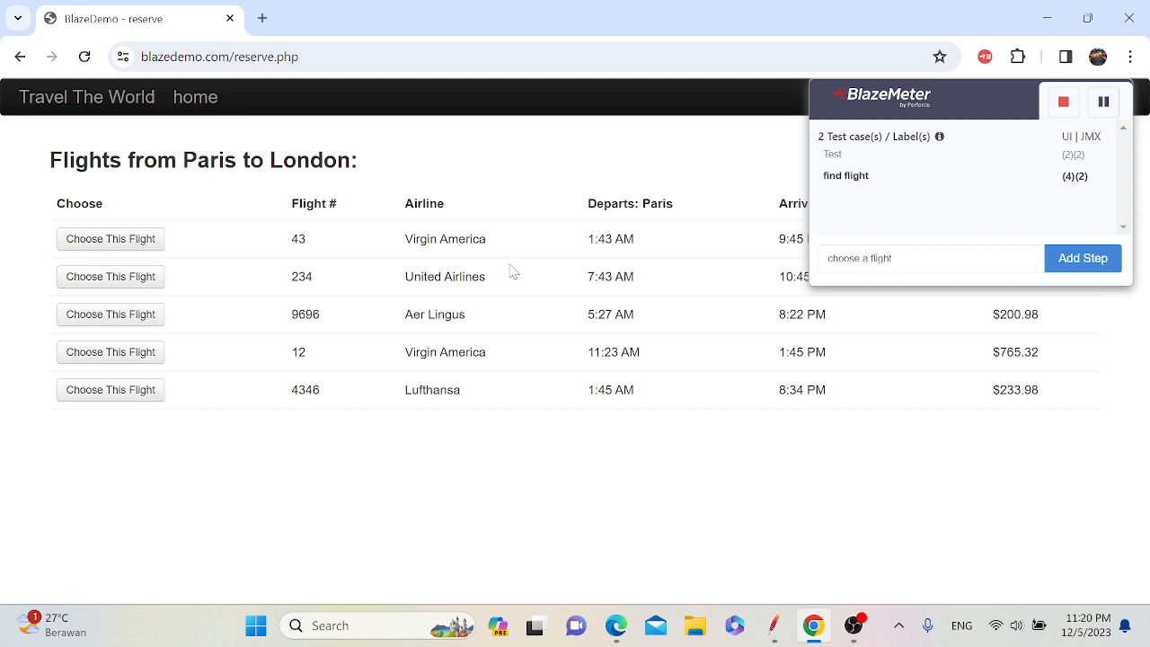
{"action": "left_click", "coordinate": [1055, 258]}
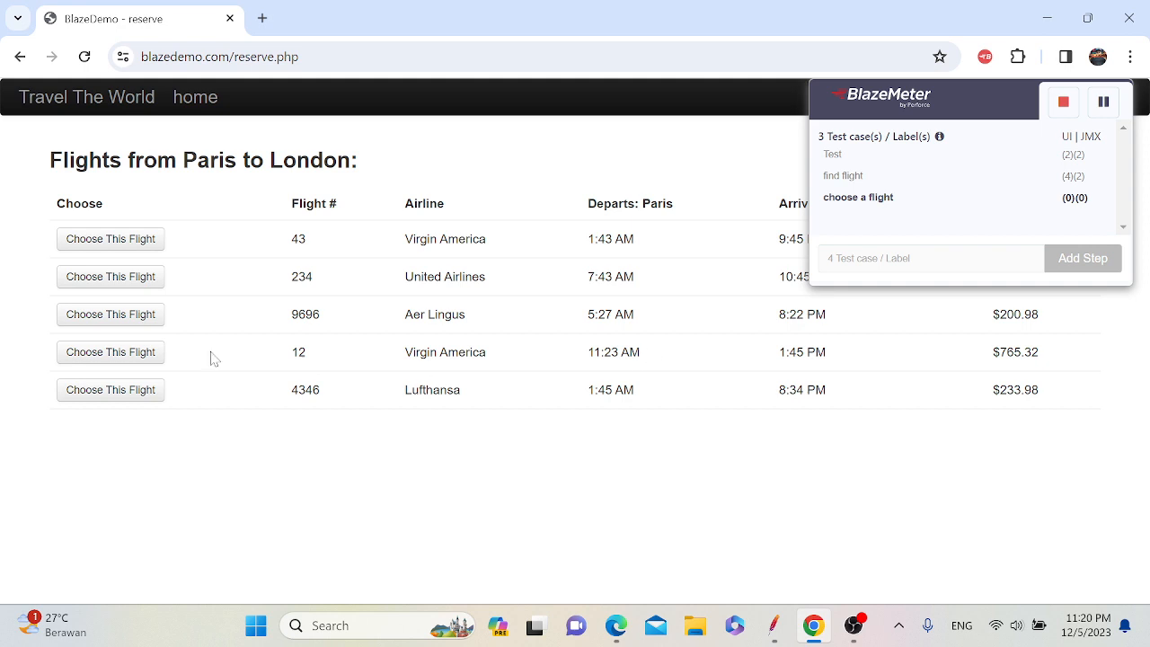
{"action": "left_click", "coordinate": [128, 282]}
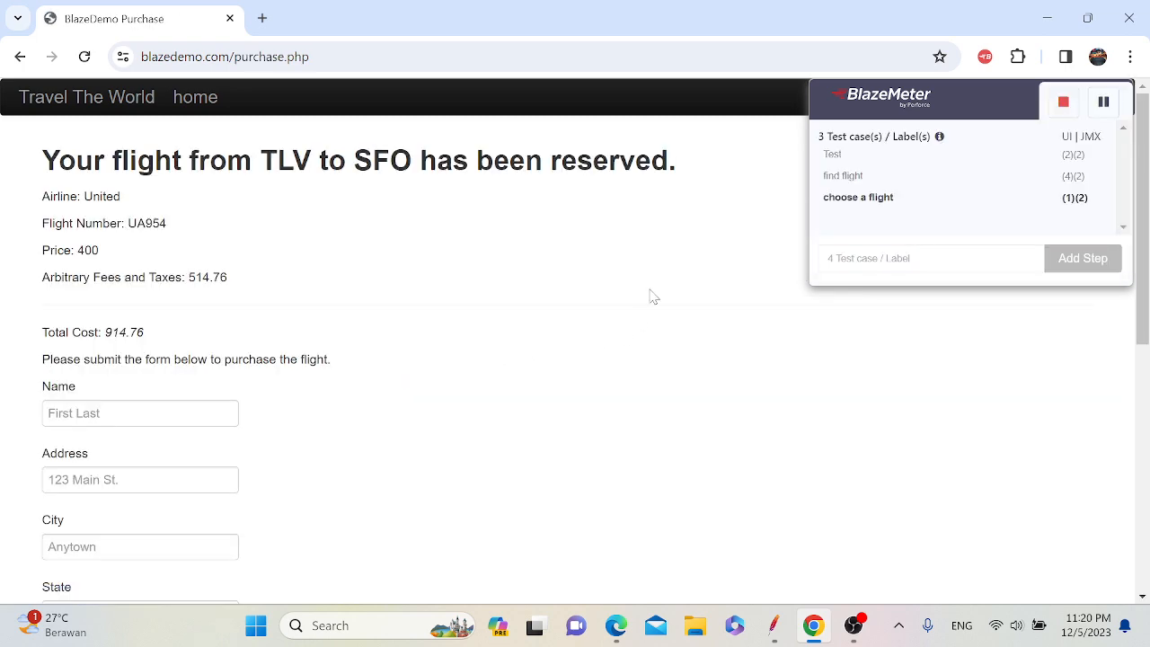
- Look over the purchase form and add a "purchase flight" step to the recording
{"action": "scroll", "coordinate": [270, 342], "scroll_direction": "down", "scroll_amount": 1}
{"action": "scroll", "coordinate": [548, 283], "scroll_direction": "up", "scroll_amount": 1}
{"action": "scroll", "coordinate": [354, 239], "scroll_direction": "down", "scroll_amount": 5}
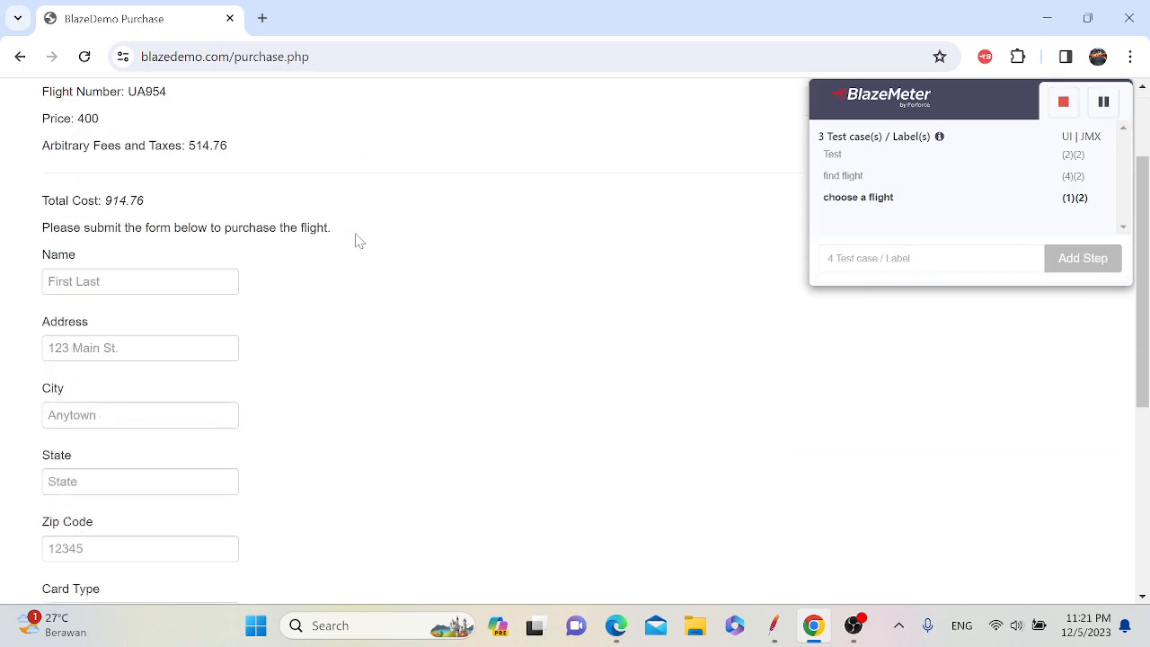
{"action": "scroll", "coordinate": [369, 229], "scroll_direction": "up", "scroll_amount": 5}
{"action": "scroll", "coordinate": [380, 224], "scroll_direction": "down", "scroll_amount": 5}
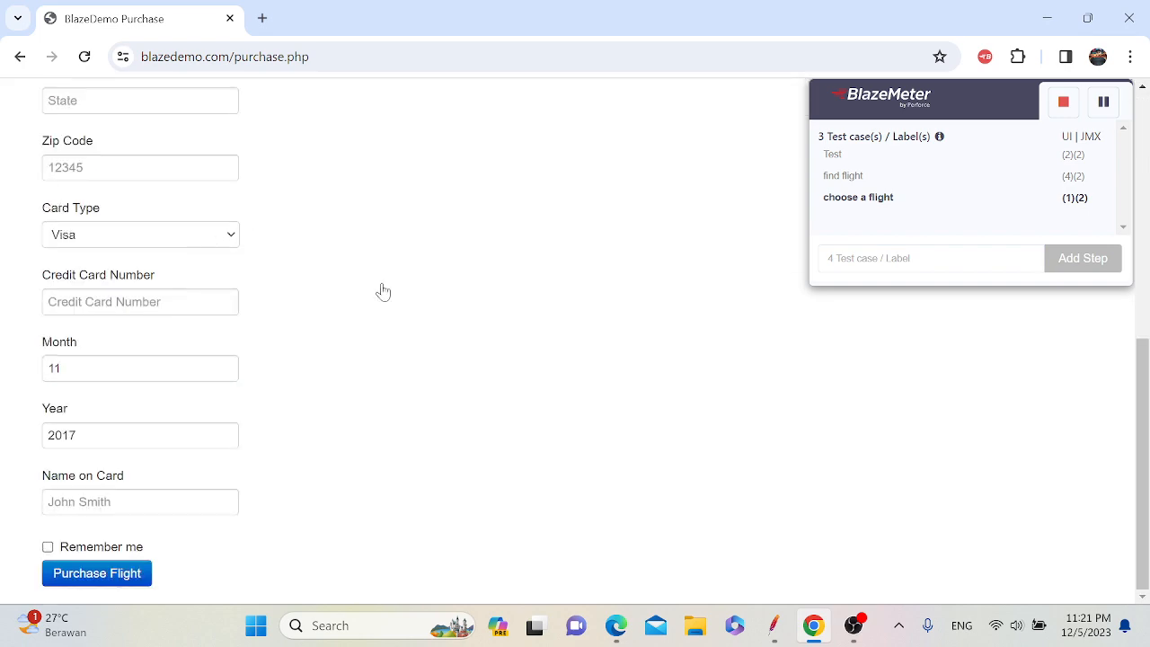
{"action": "scroll", "coordinate": [385, 269], "scroll_direction": "up", "scroll_amount": 5}
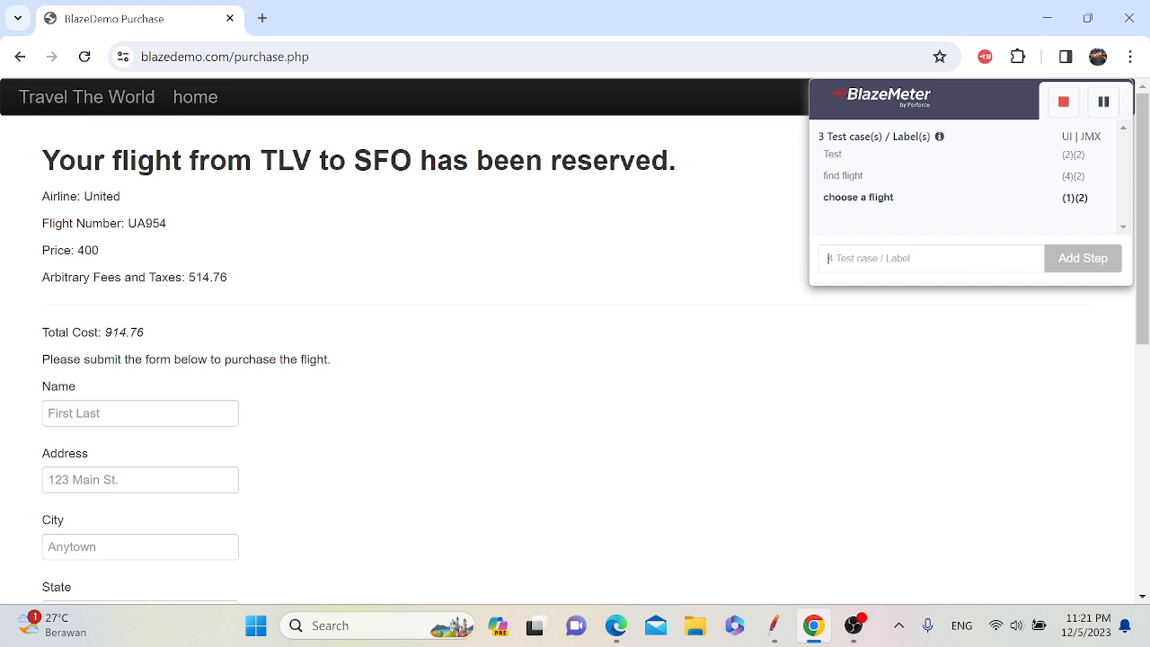
{"action": "type", "text": "purchase flight"}
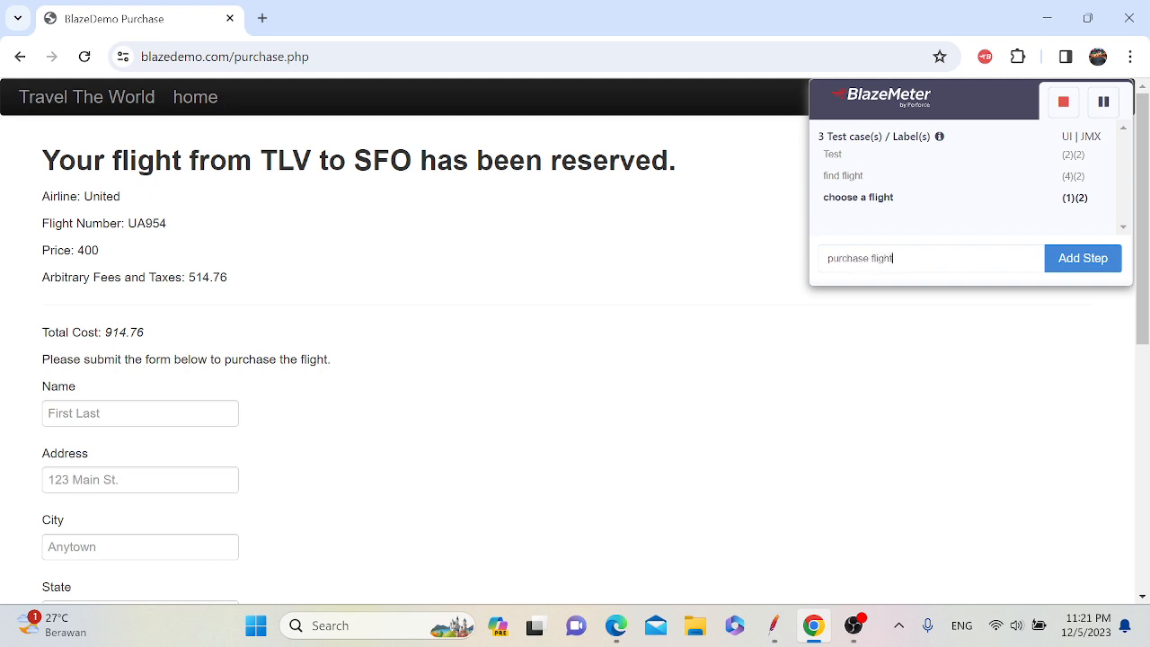
{"action": "left_click", "coordinate": [1074, 259]}
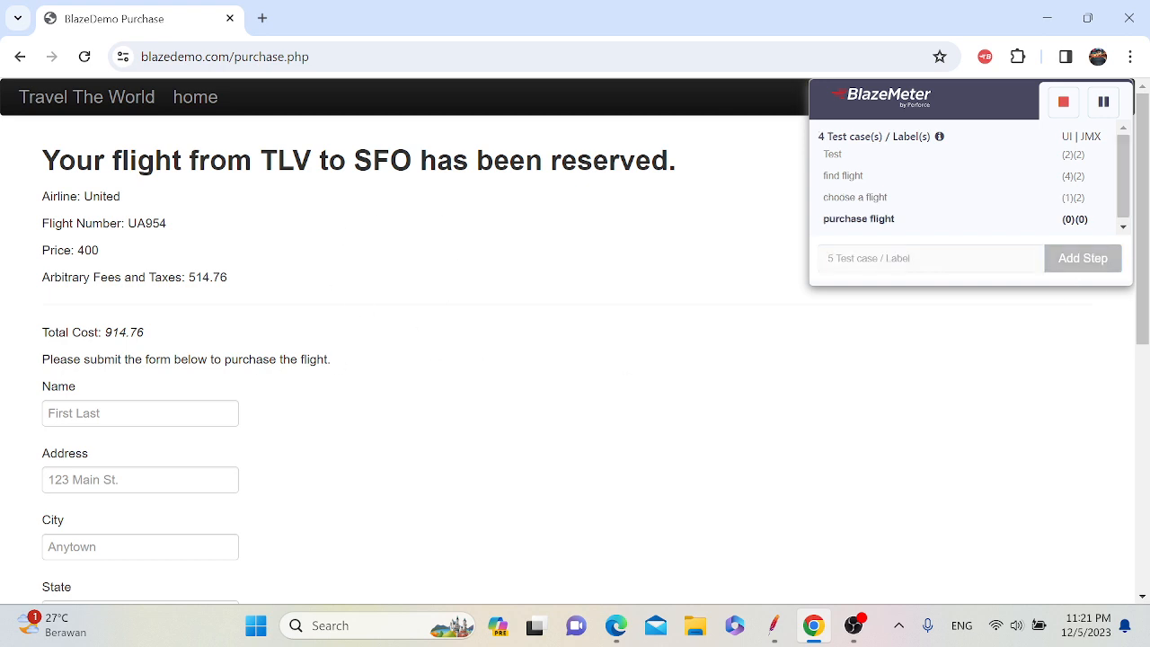
- Fill in the passenger's name, address and city on the purchase form using the saved entries, completing the name's last letter
{"action": "scroll", "coordinate": [188, 257], "scroll_direction": "down", "scroll_amount": 2}
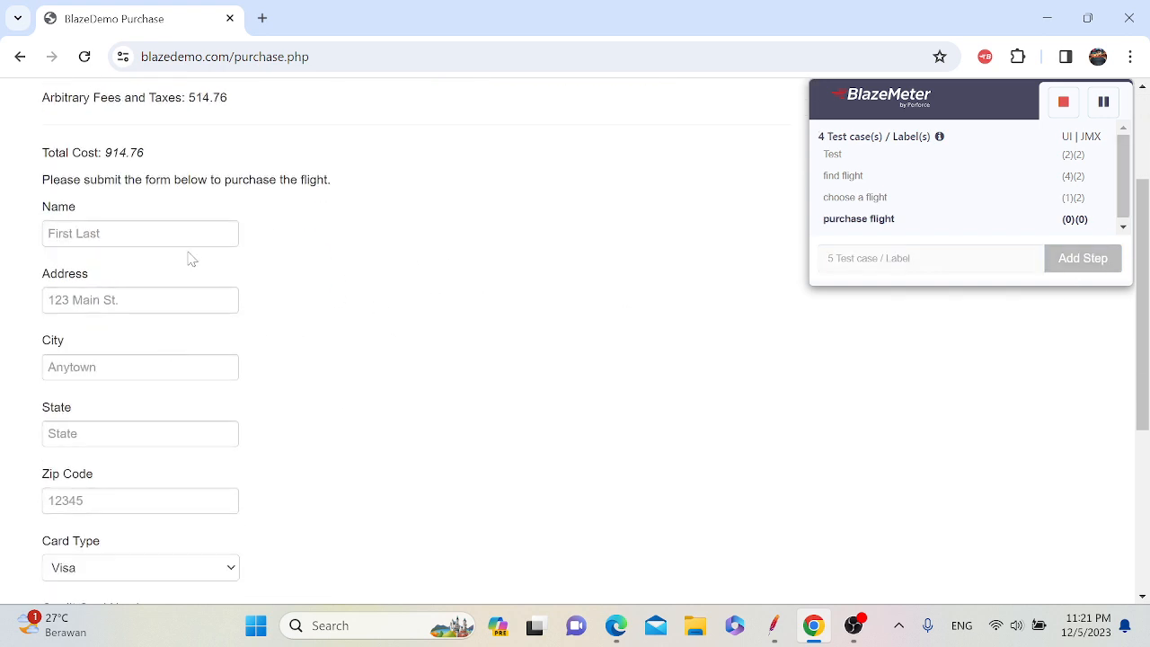
{"action": "left_click", "coordinate": [187, 235]}
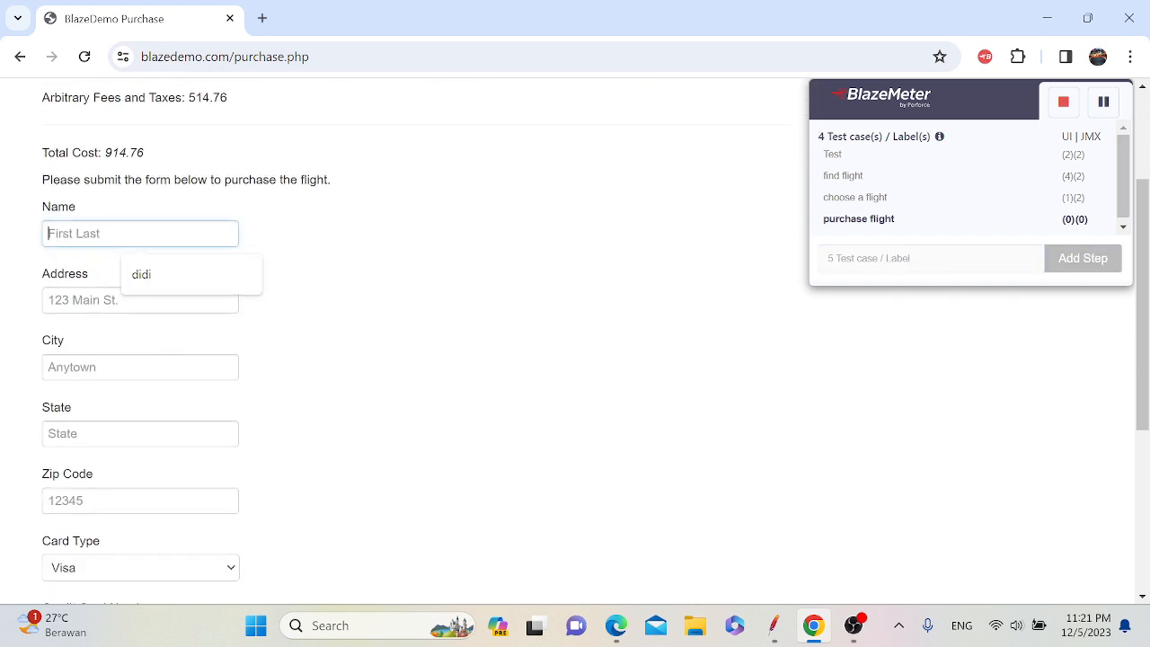
{"action": "left_click", "coordinate": [205, 274]}
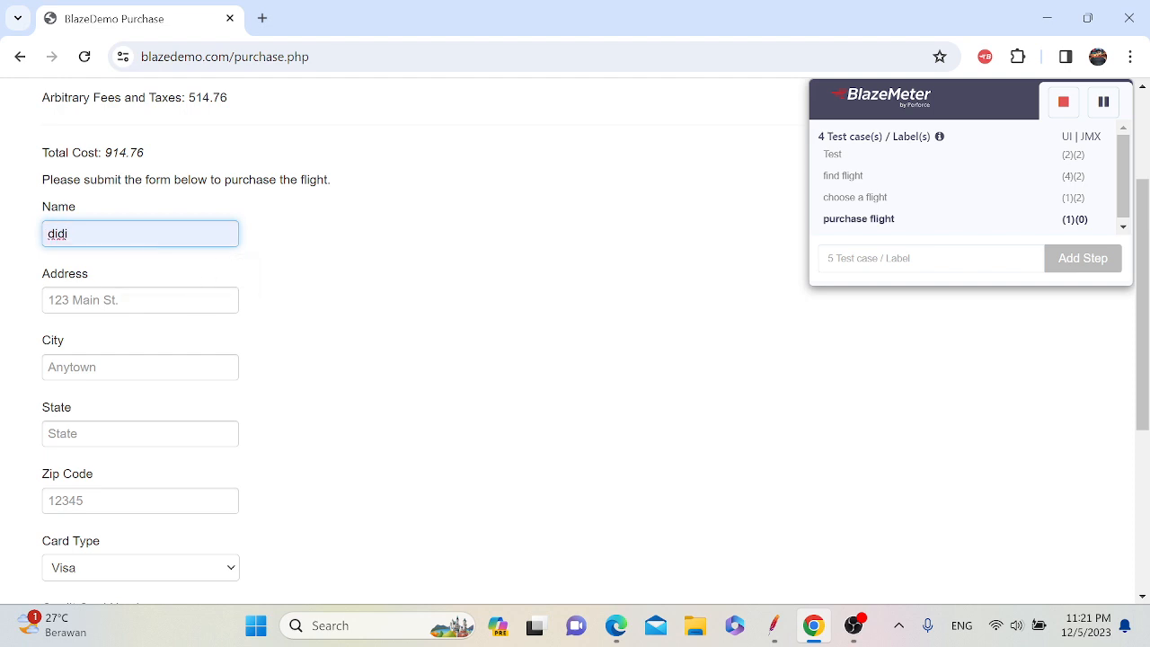
{"action": "type", "text": "t"}
{"action": "left_click", "coordinate": [155, 301]}
{"action": "left_click", "coordinate": [164, 349]}
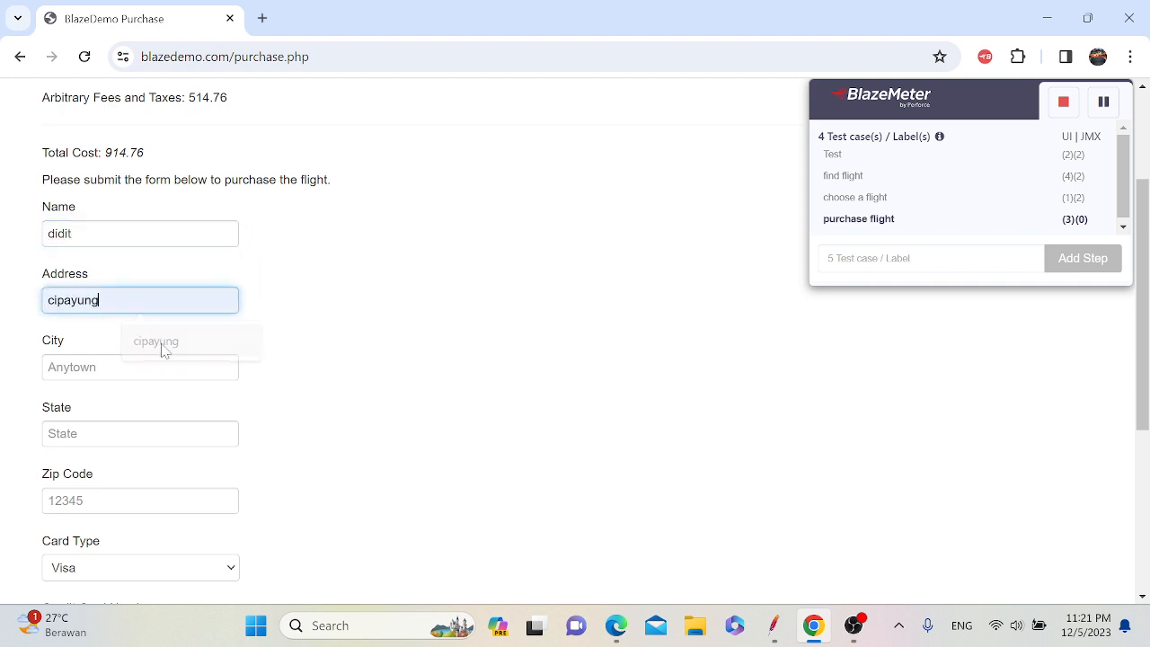
{"action": "left_click", "coordinate": [162, 366]}
{"action": "left_click", "coordinate": [149, 411]}
- Fill in the state and zip code on the purchase form with the saved entries
{"action": "scroll", "coordinate": [146, 410], "scroll_direction": "down", "scroll_amount": 2}
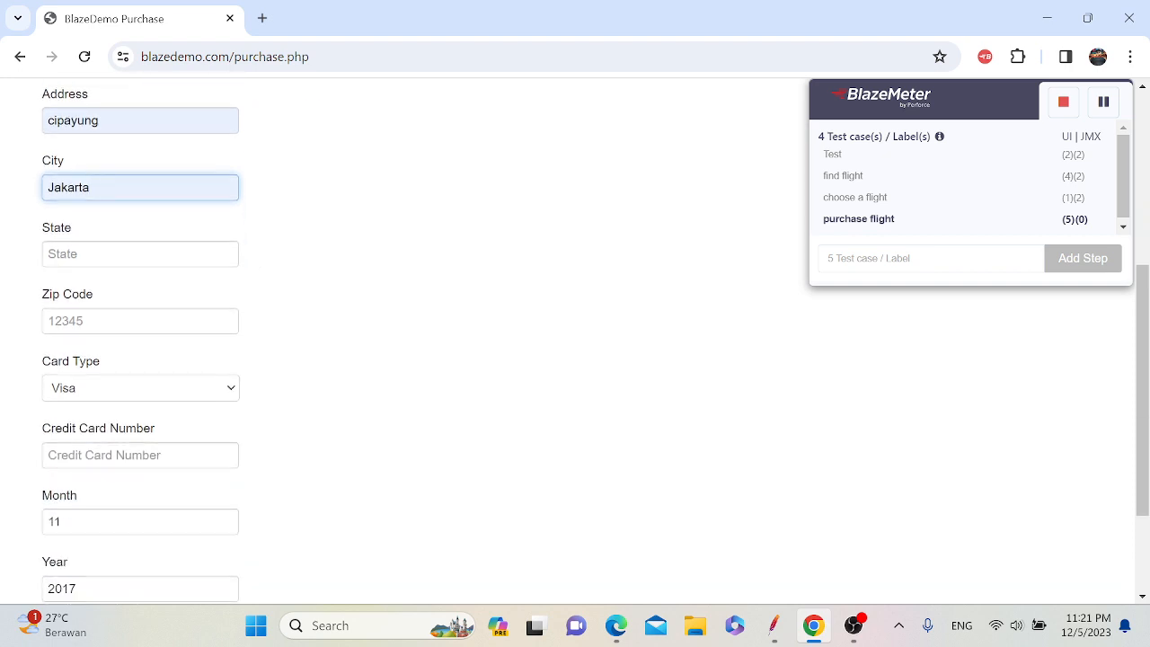
{"action": "left_click", "coordinate": [171, 259]}
{"action": "left_click", "coordinate": [184, 304]}
{"action": "left_click", "coordinate": [157, 323]}
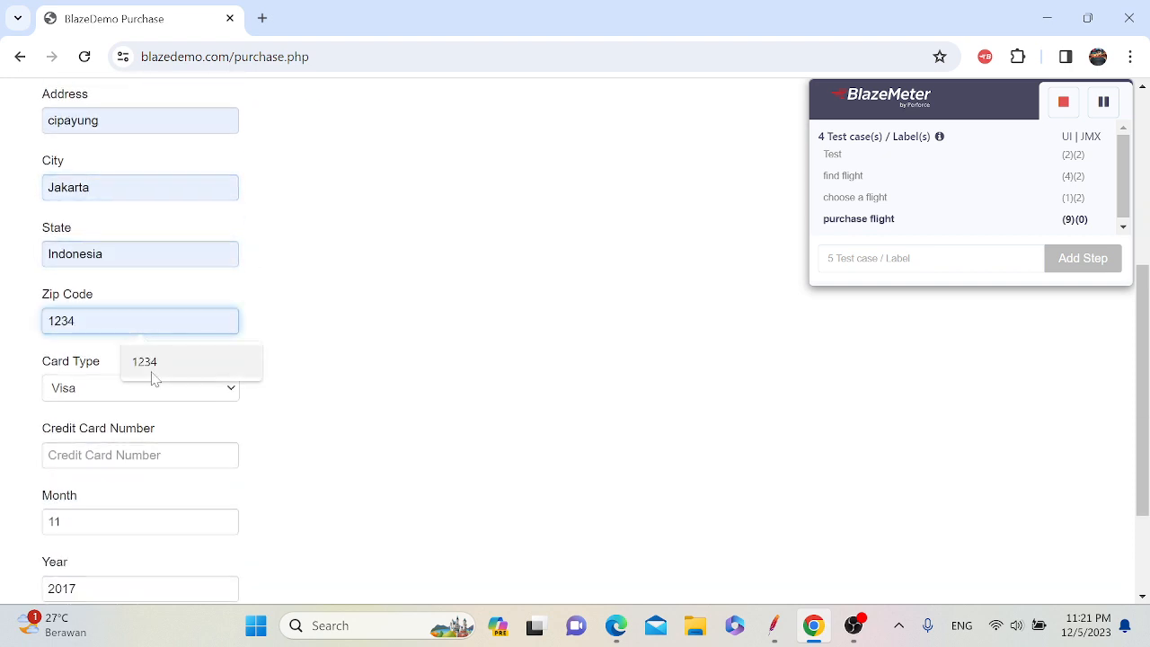
{"action": "left_click", "coordinate": [186, 374]}
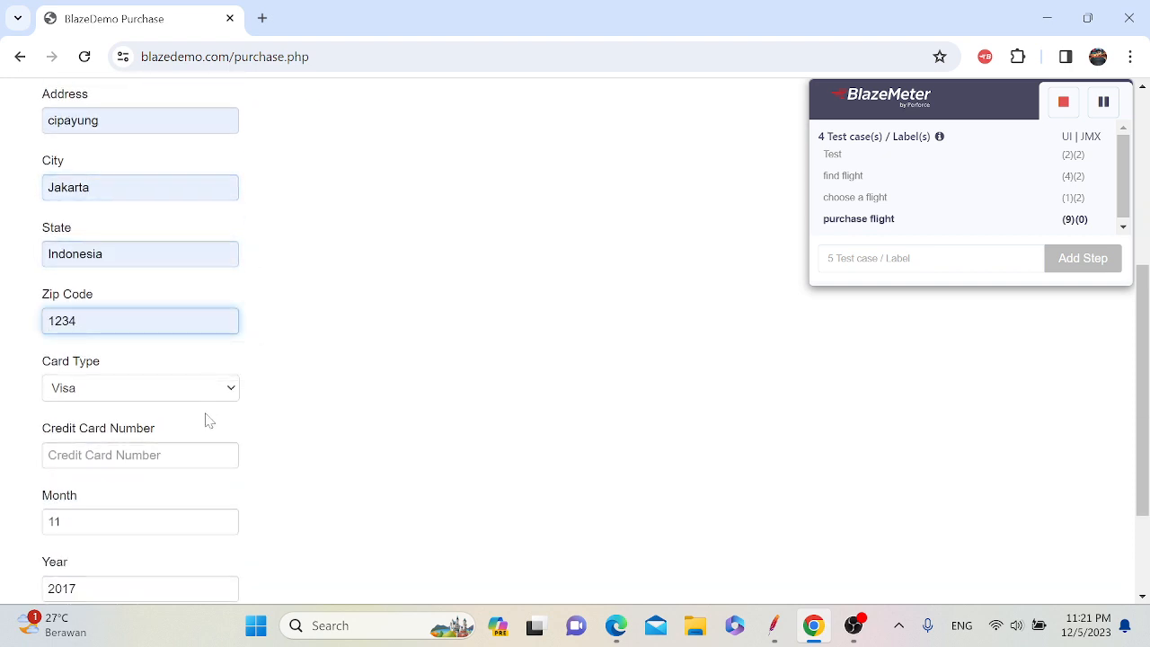
- Enter the credit card number and the name on the card, leaving Visa as the card type
{"action": "scroll", "coordinate": [207, 421], "scroll_direction": "down", "scroll_amount": 1}
{"action": "left_click", "coordinate": [143, 365]}
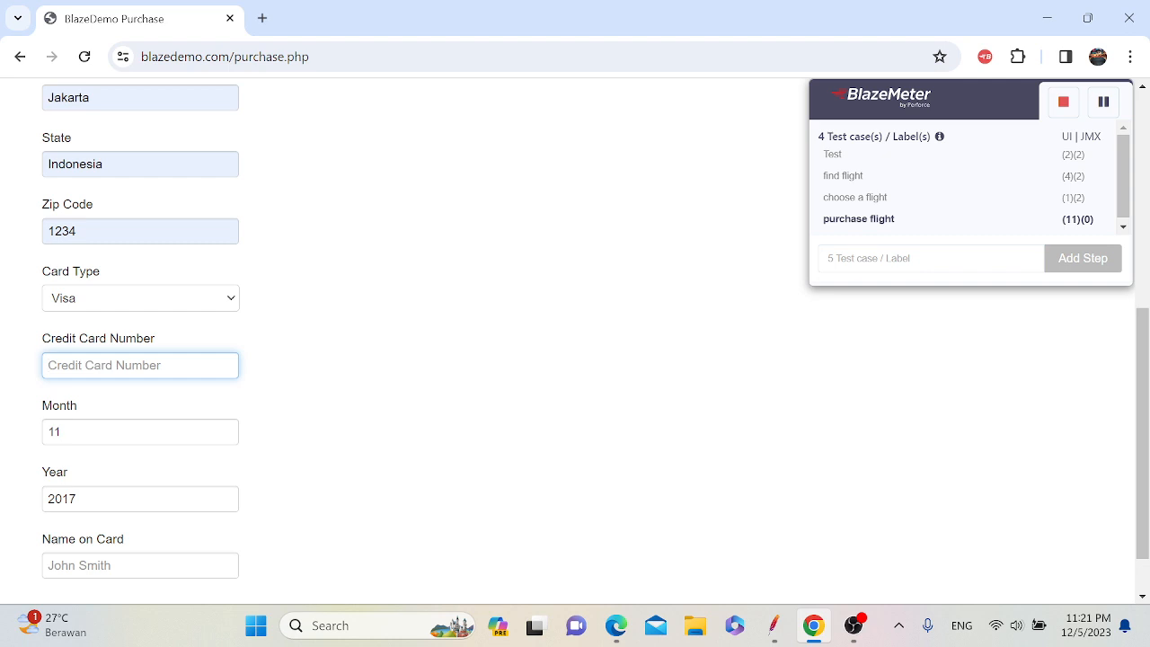
{"action": "type", "text": "33"}
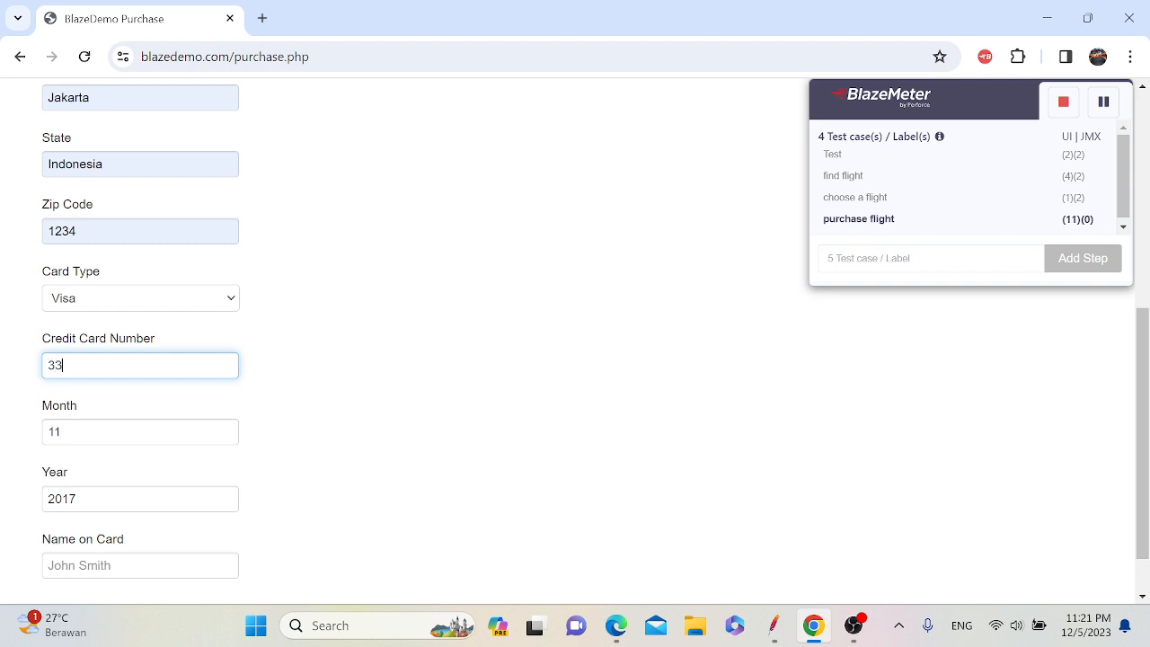
{"action": "type", "text": "333333333"}
{"action": "scroll", "coordinate": [137, 460], "scroll_direction": "down", "scroll_amount": 1}
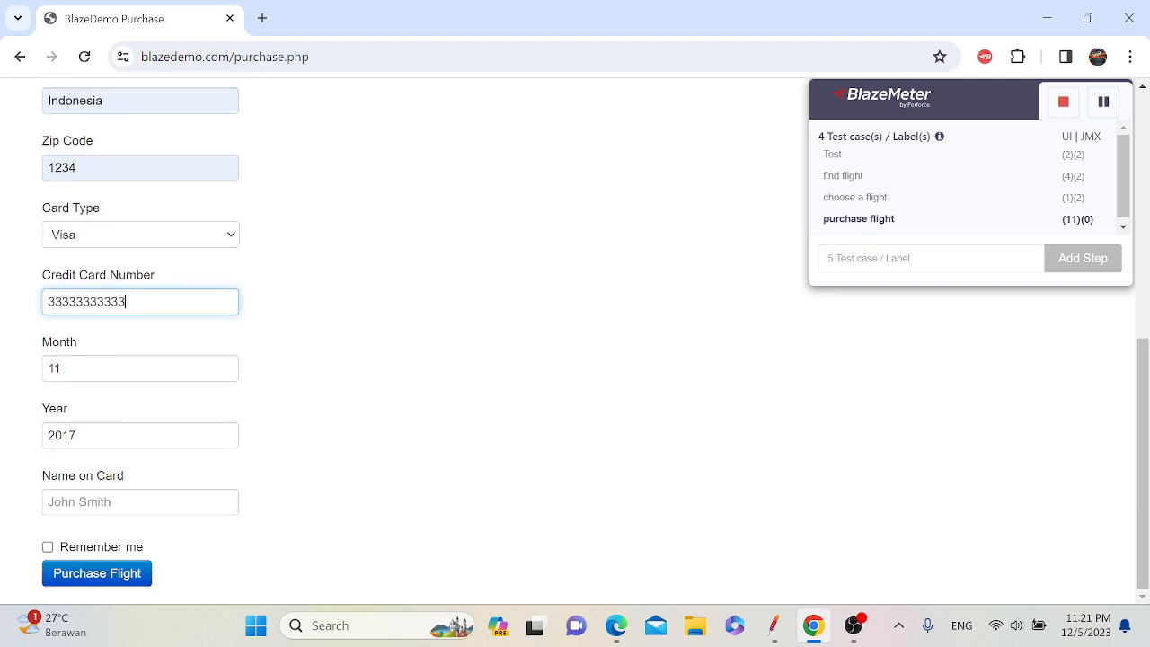
{"action": "left_click", "coordinate": [140, 502]}
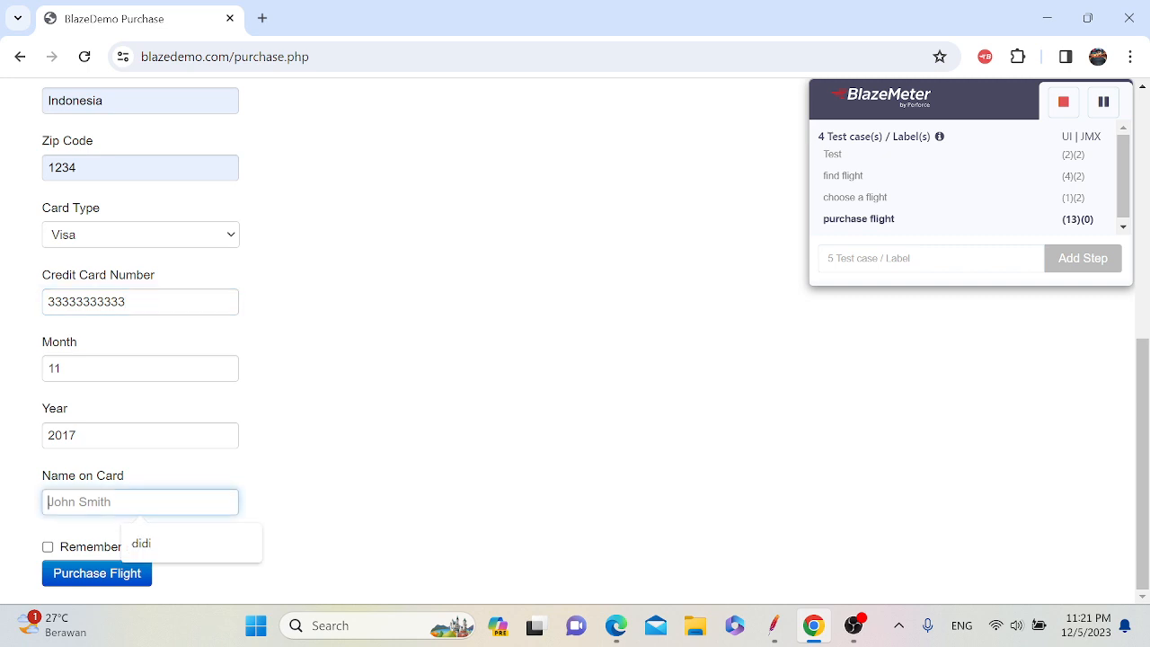
{"action": "left_click", "coordinate": [212, 550]}
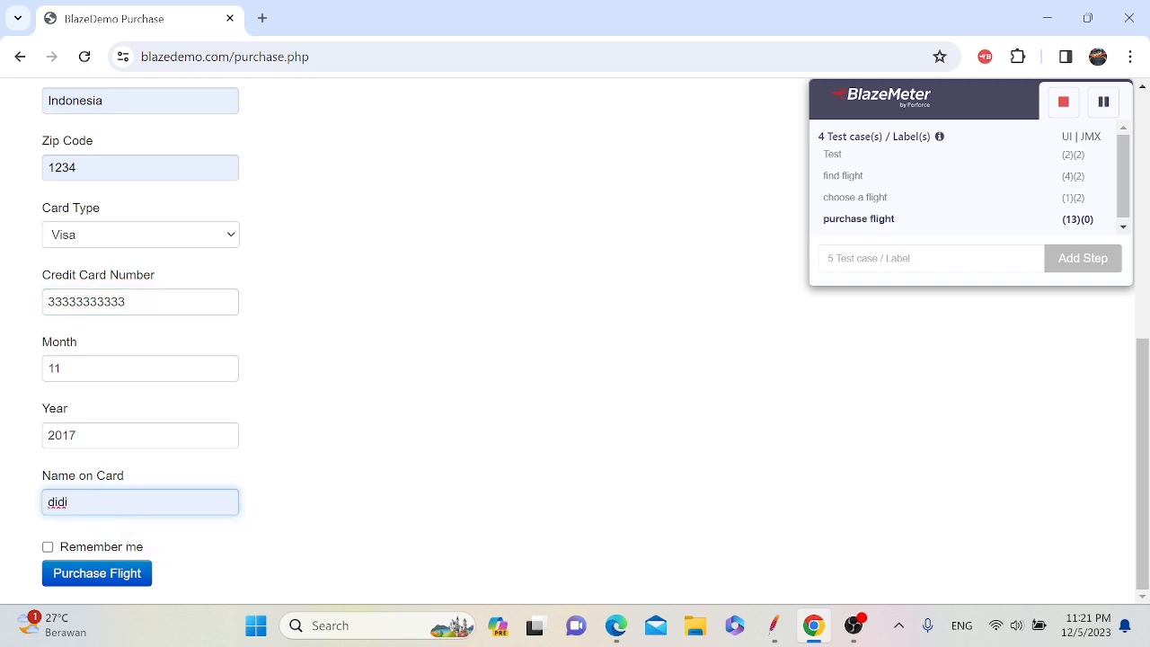
{"action": "type", "text": "t"}
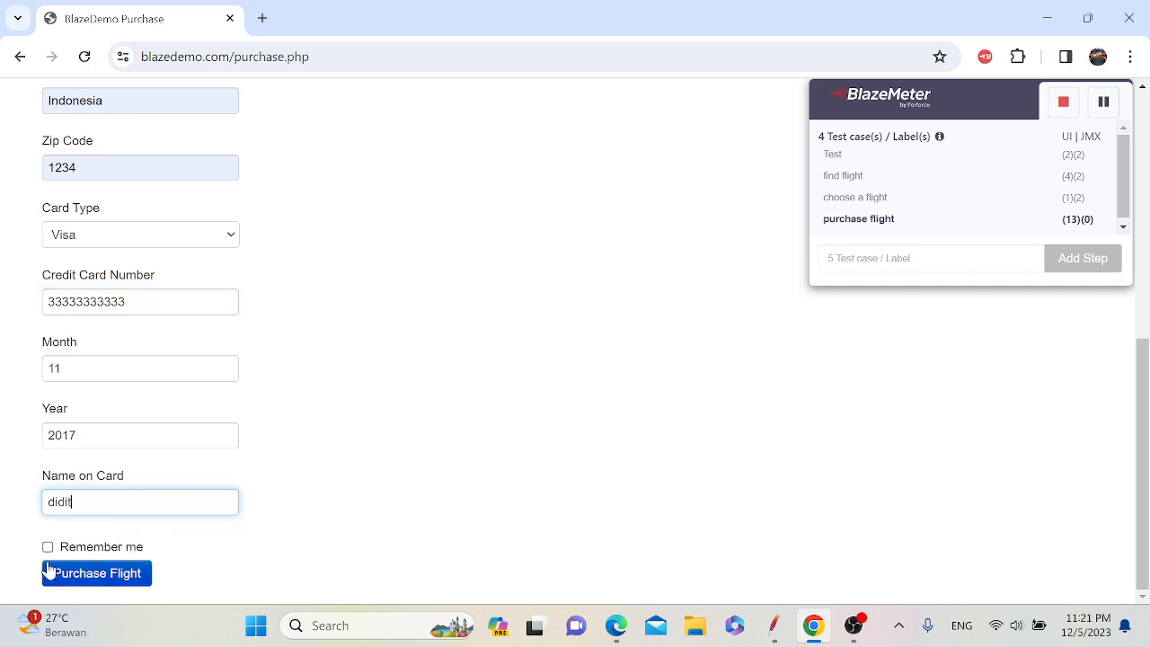
- Submit the flight purchase and dismiss the offer to save the address, leaving the confirmation details in view
{"action": "left_click", "coordinate": [77, 572]}
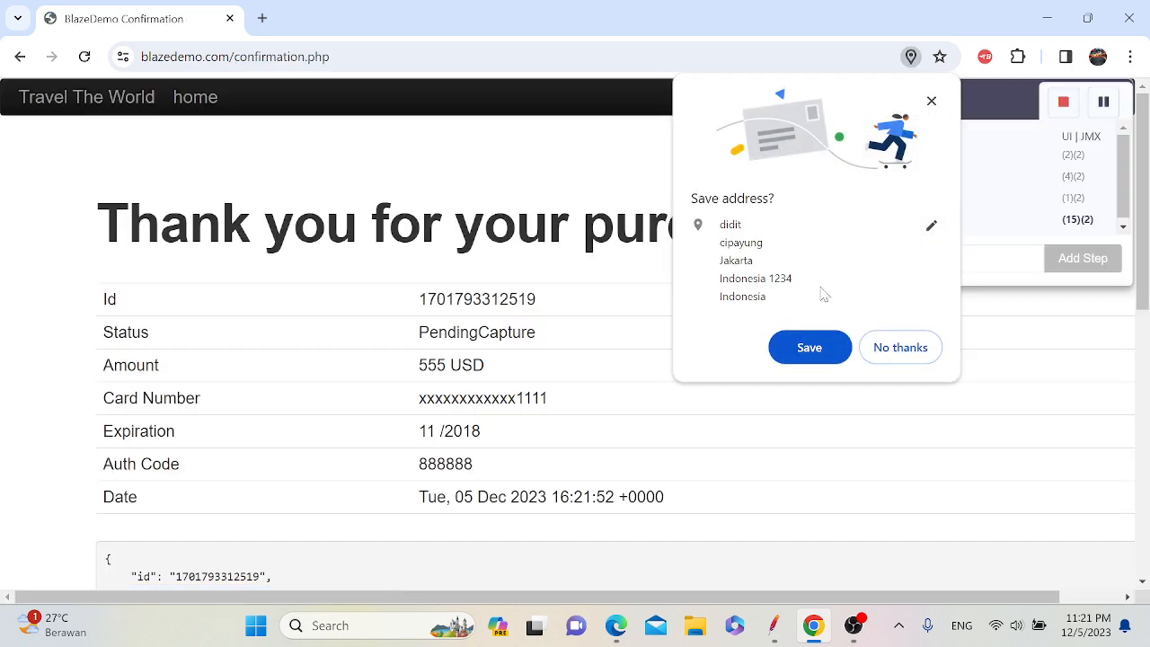
{"action": "left_click", "coordinate": [932, 100]}
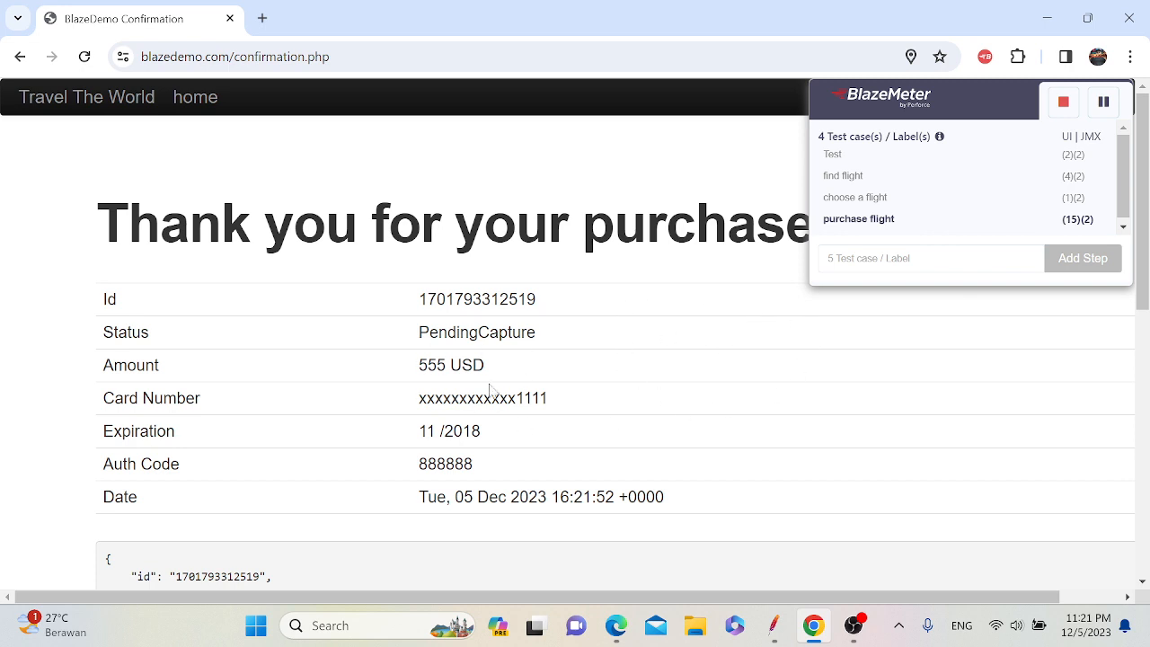
{"action": "scroll", "coordinate": [749, 393], "scroll_direction": "down", "scroll_amount": 1}
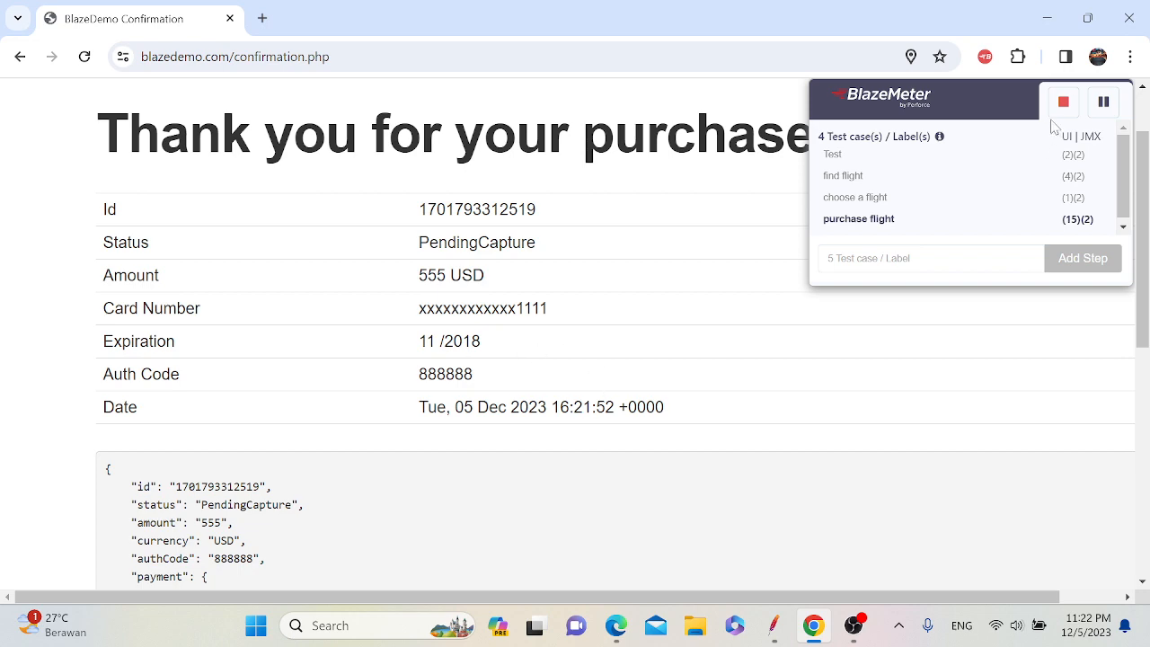
{"action": "scroll", "coordinate": [479, 391], "scroll_direction": "down", "scroll_amount": 4}
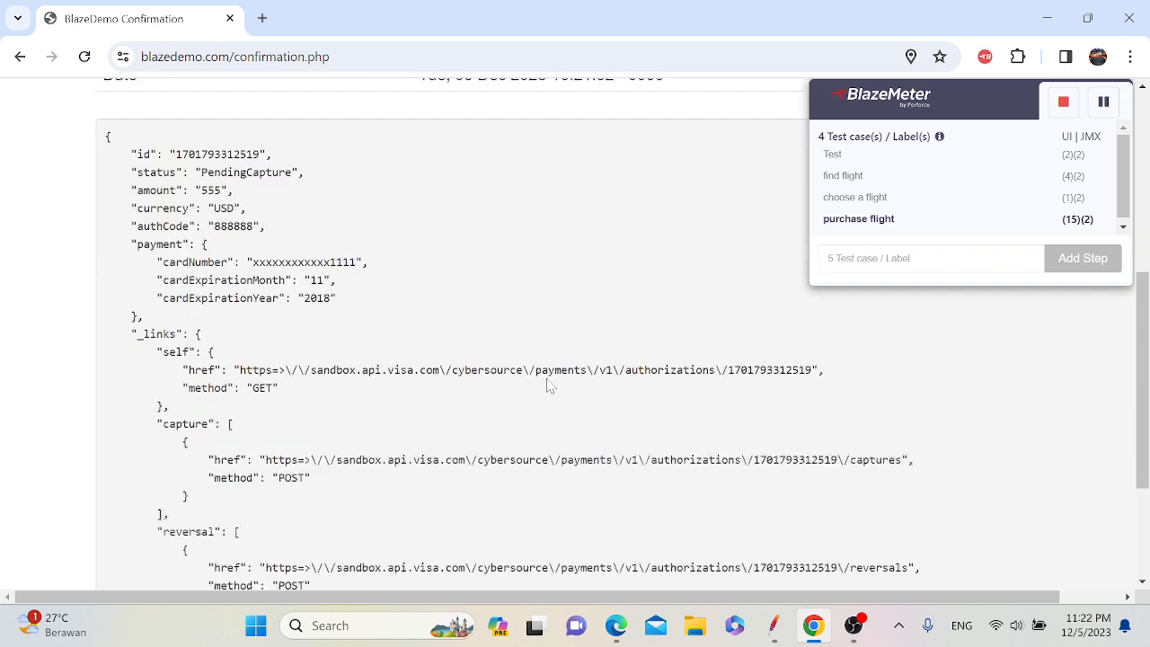
- Look over the purchase confirmation details and stop the BlazeMeter recording
{"action": "scroll", "coordinate": [454, 384], "scroll_direction": "up", "scroll_amount": 3}
{"action": "scroll", "coordinate": [454, 383], "scroll_direction": "down", "scroll_amount": 5}
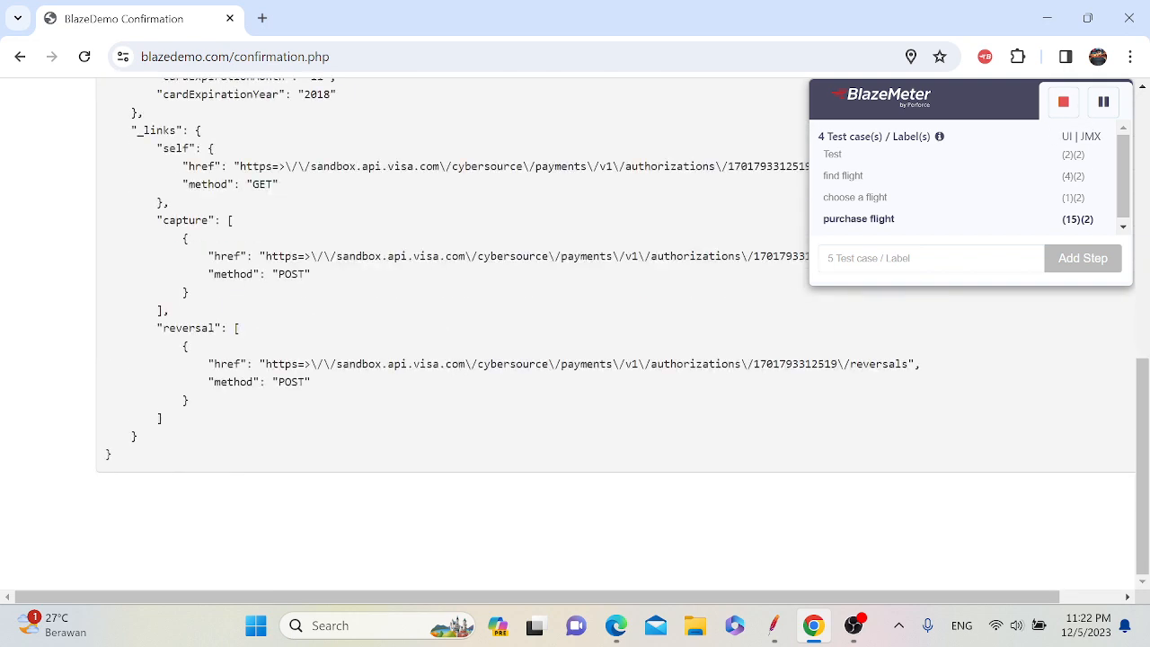
{"action": "scroll", "coordinate": [450, 321], "scroll_direction": "up", "scroll_amount": 4}
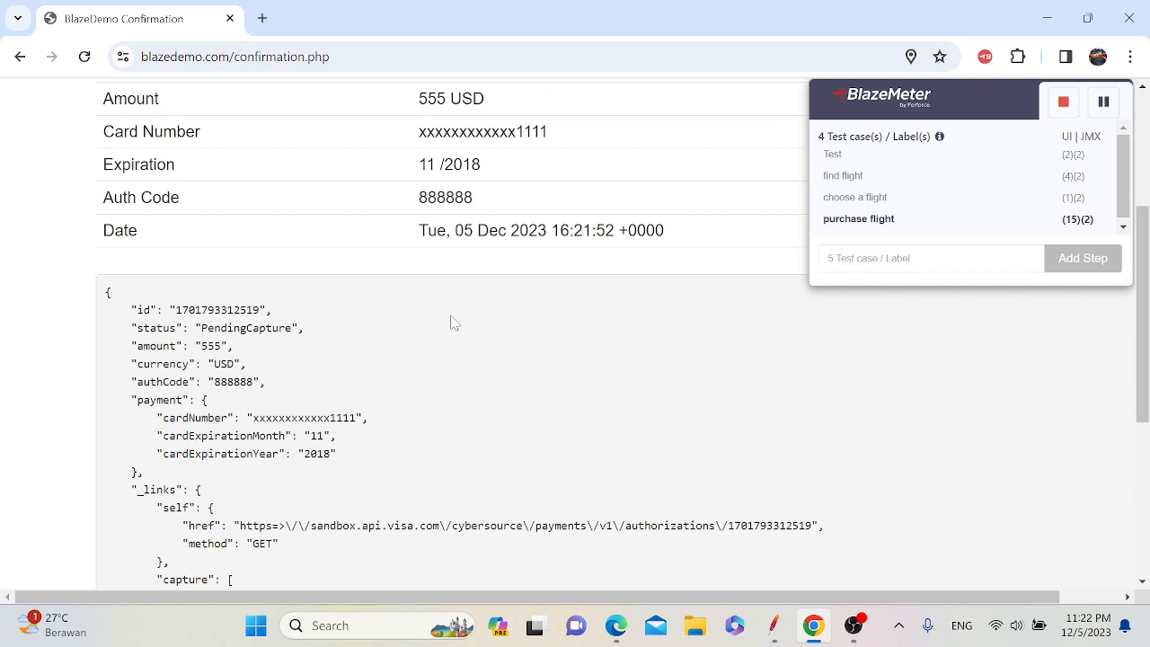
{"action": "left_click", "coordinate": [1063, 105]}
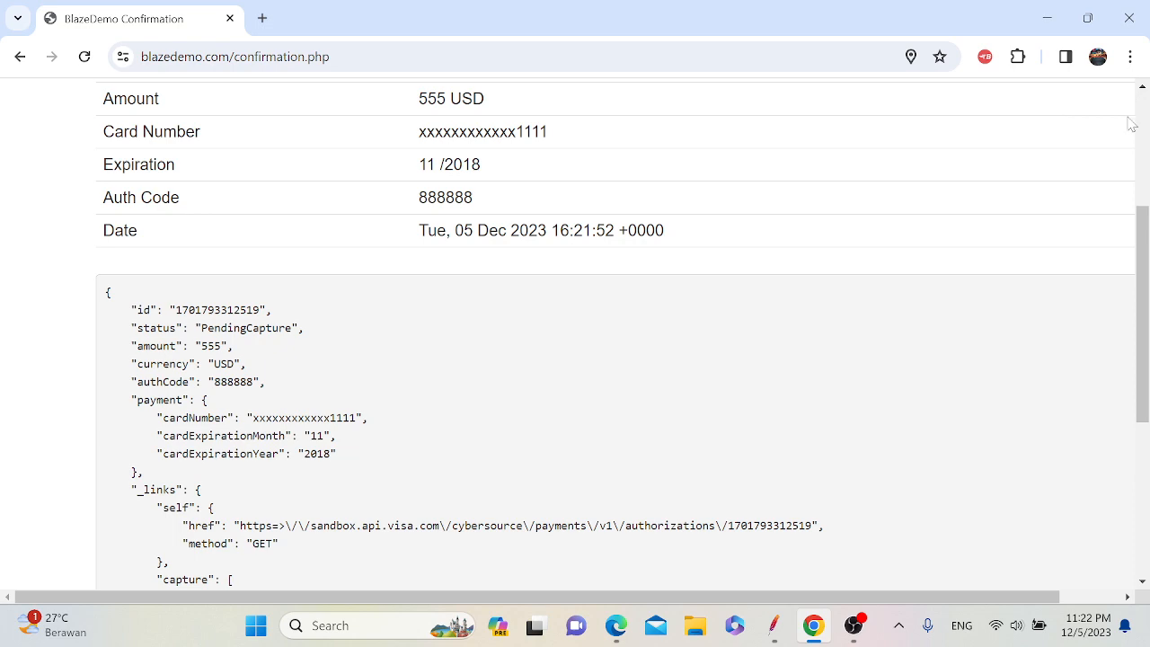
{"action": "scroll", "coordinate": [701, 251], "scroll_direction": "down", "scroll_amount": 4}
{"action": "scroll", "coordinate": [929, 192], "scroll_direction": "up", "scroll_amount": 5}
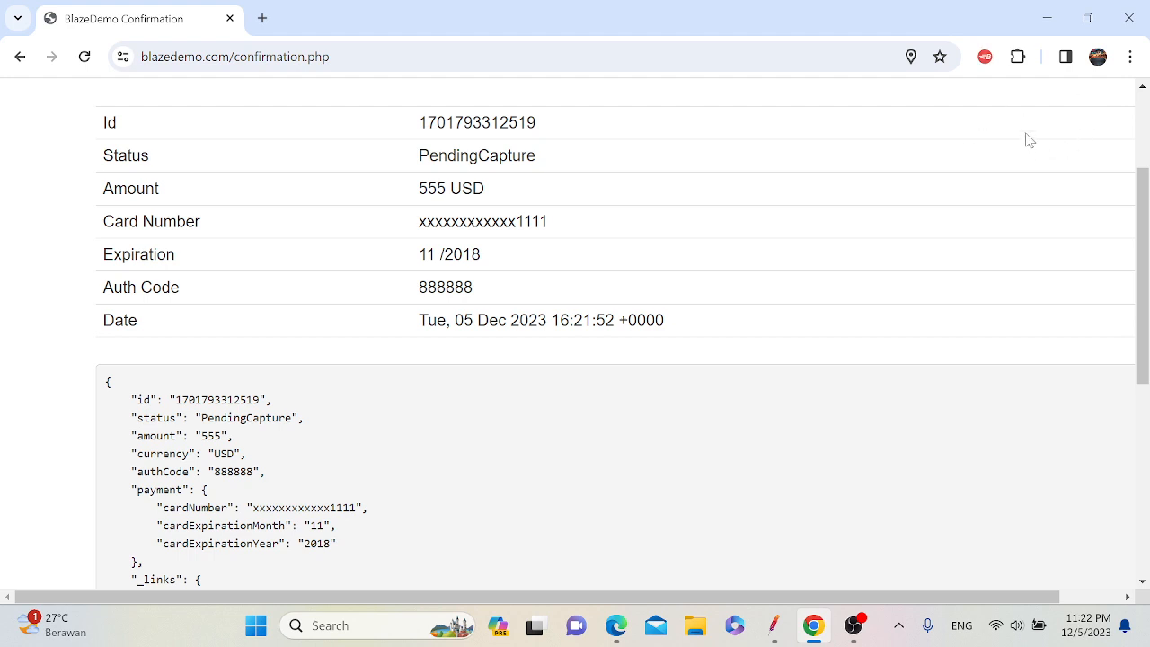
- Save the BlazeMeter recording as a JMeter (JMX) script that includes the blazedemo.com domain
{"action": "left_click", "coordinate": [985, 56]}
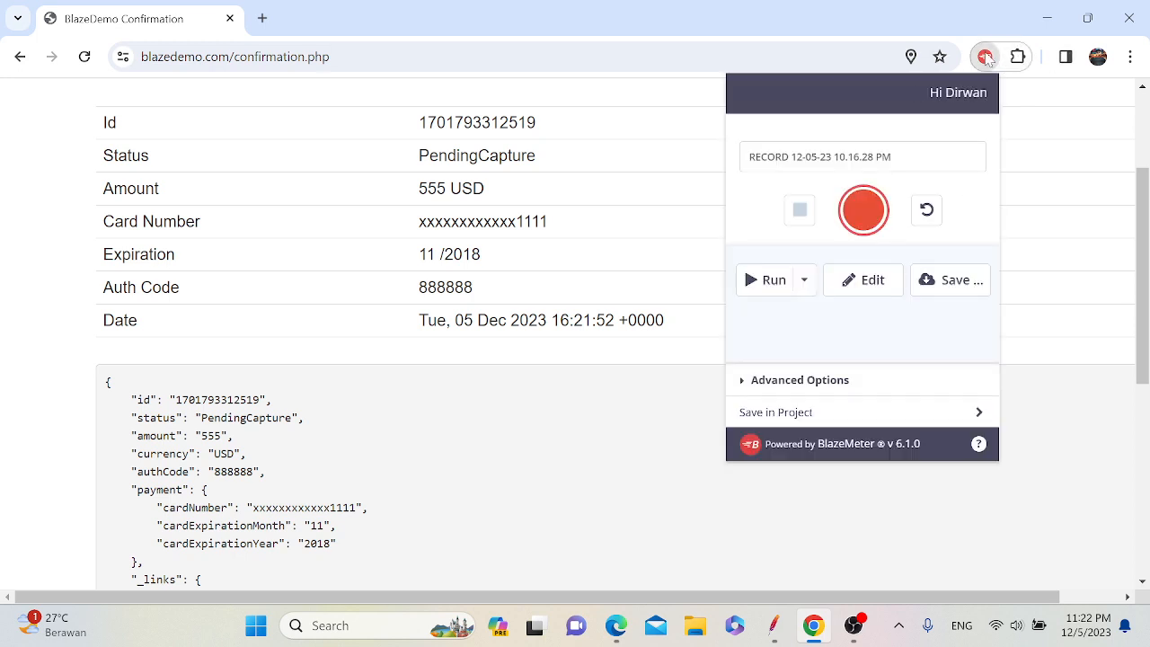
{"action": "left_click", "coordinate": [960, 294]}
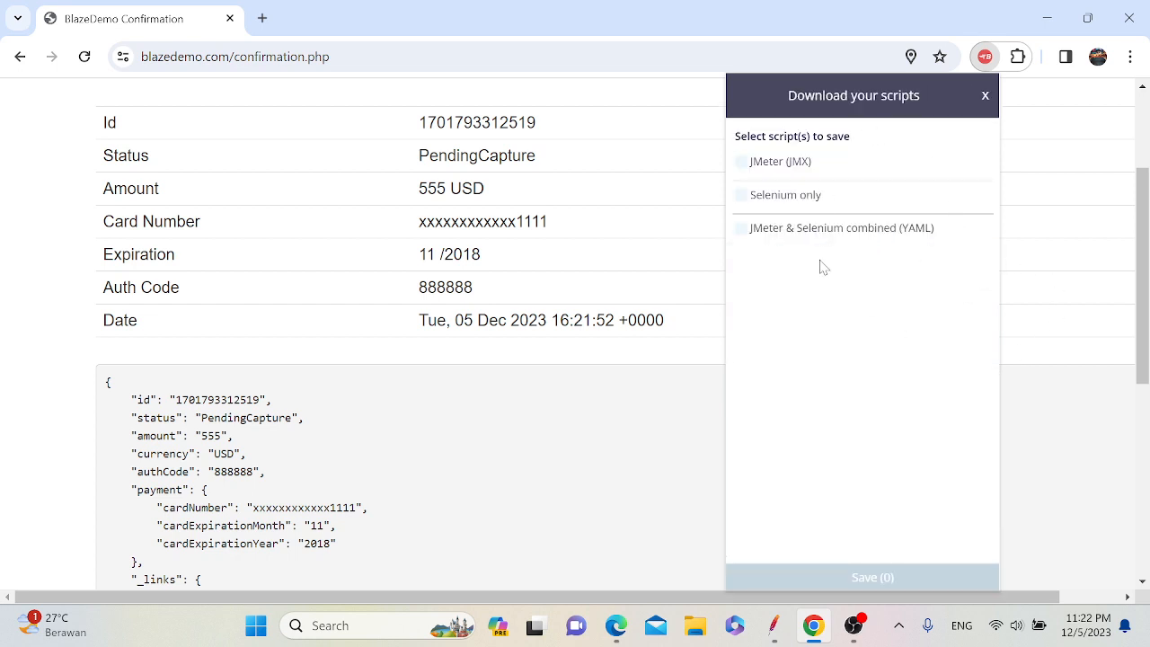
{"action": "left_click", "coordinate": [765, 168]}
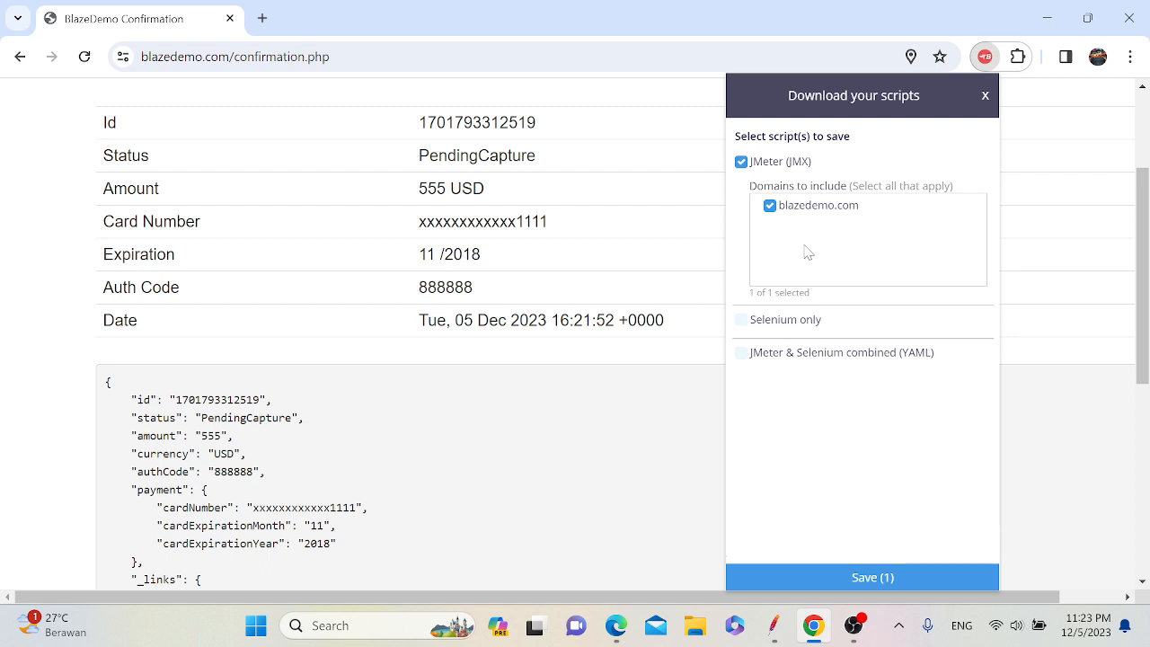
{"action": "left_click", "coordinate": [889, 577]}
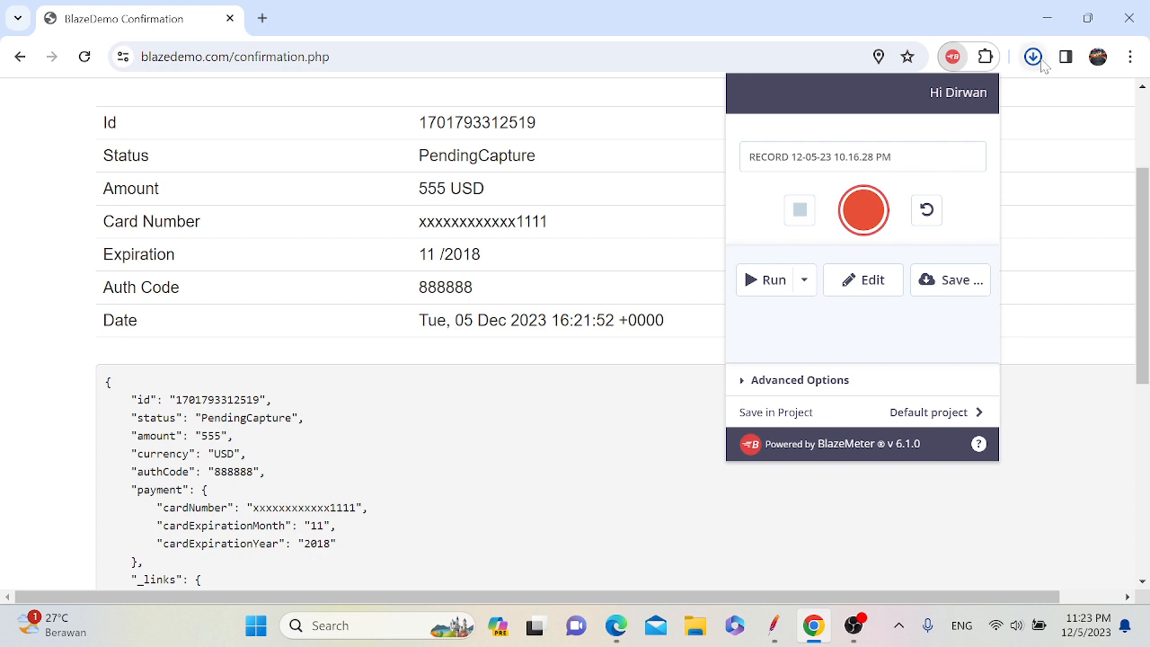
{"action": "left_click", "coordinate": [1037, 59]}
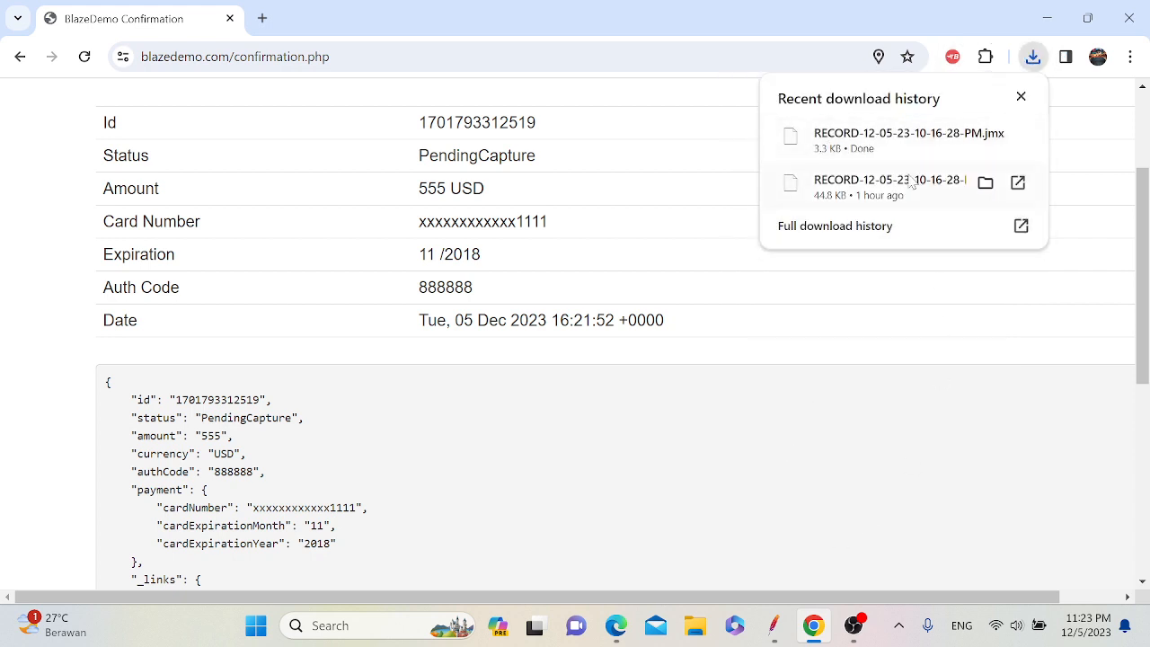
{"action": "left_click", "coordinate": [697, 633]}
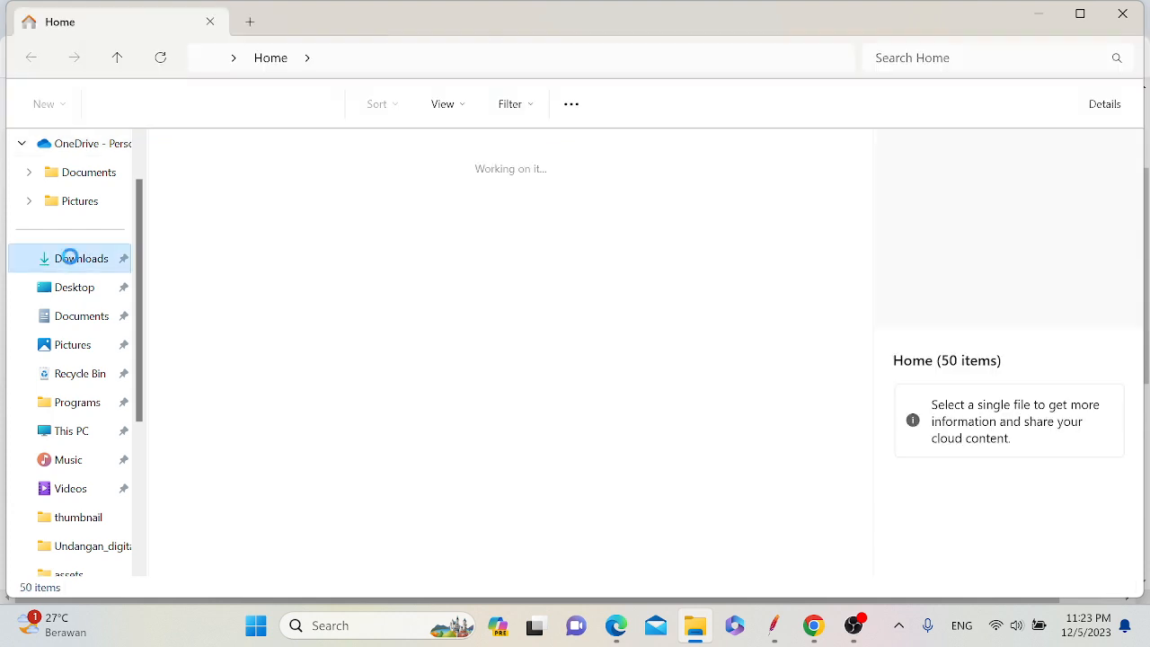
{"action": "left_click", "coordinate": [73, 260]}
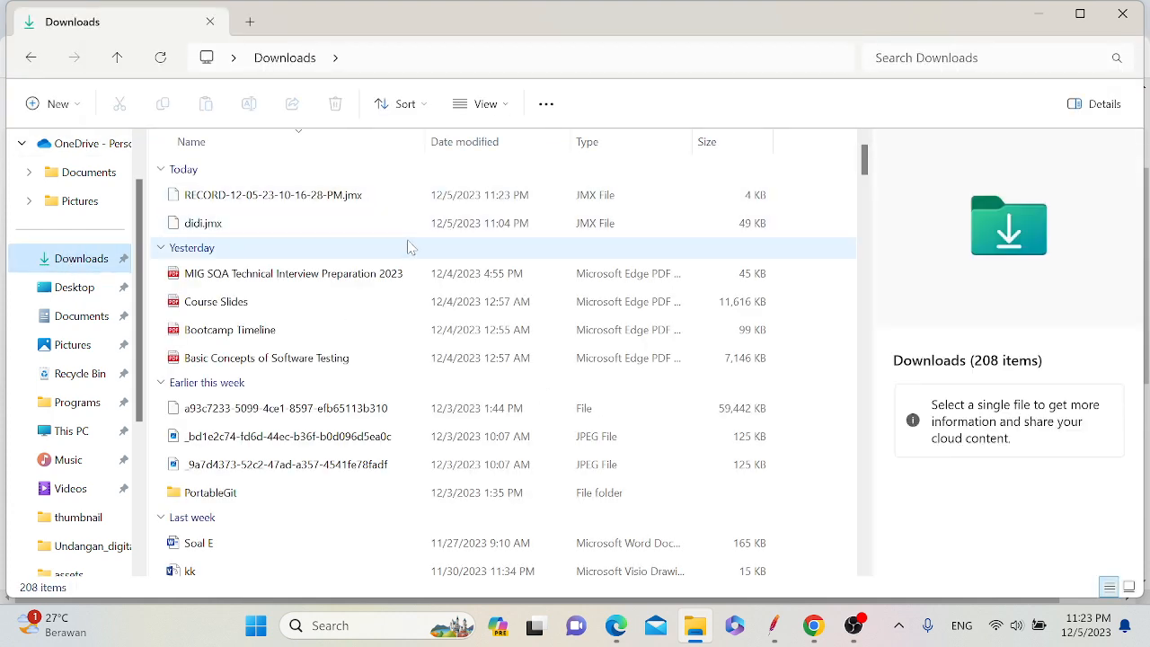
{"action": "left_click_drag", "start_coordinate": [363, 199], "coordinate": [124, 212]}
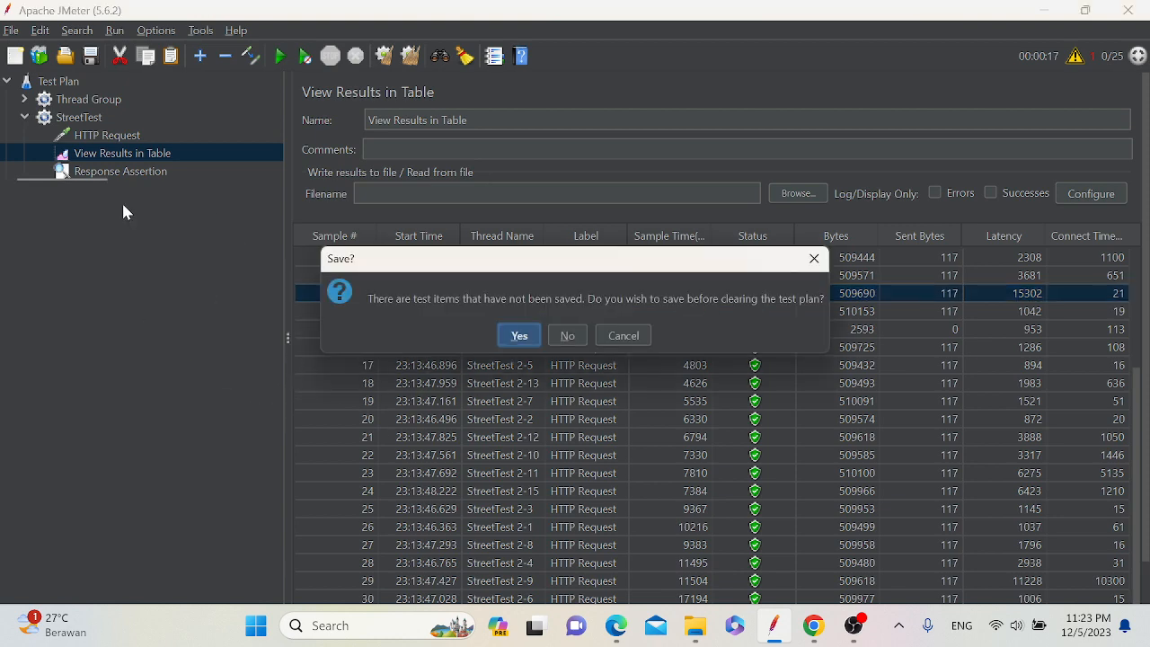
- Save the current test plan as test.jmx in Downloads before the recorded script replaces it
{"action": "left_click", "coordinate": [519, 335]}
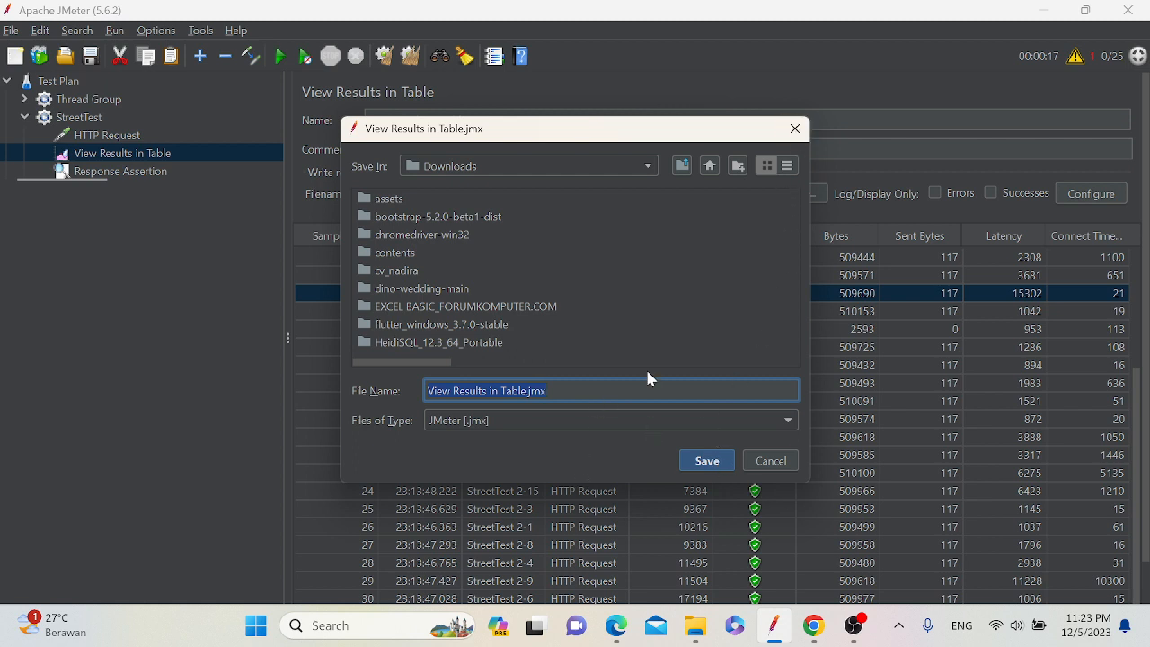
{"action": "key", "text": "End"}
{"action": "key", "text": "Left"}
{"action": "key", "text": "Left"}
{"action": "key", "text": "Left"}
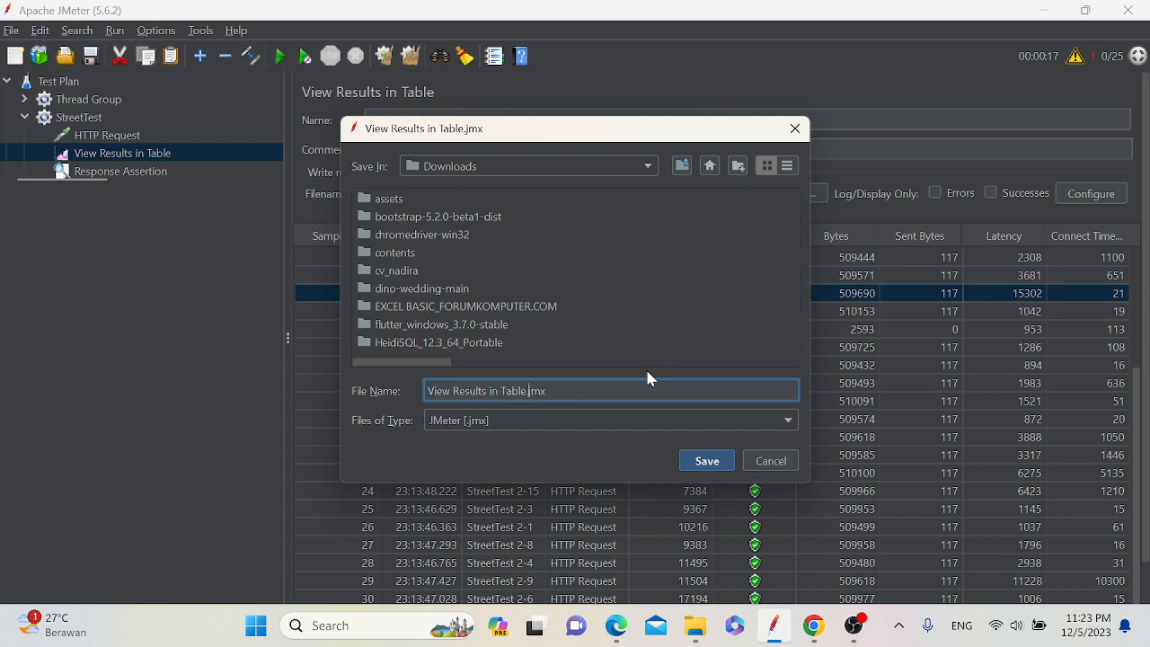
{"action": "key", "text": "Left"}
{"action": "key", "text": "BackSpace"}
{"action": "key", "text": "BackSpace"}
{"action": "key", "text": "BackSpace"}
{"action": "key", "text": "BackSpace"}
{"action": "key", "text": "BackSpace"}
{"action": "key", "text": "BackSpace"}
{"action": "key", "text": "BackSpace"}
{"action": "key", "text": "BackSpace"}
{"action": "key", "text": "BackSpace"}
{"action": "key", "text": "BackSpace"}
{"action": "key", "text": "BackSpace"}
{"action": "key", "text": "BackSpace"}
{"action": "key", "text": "BackSpace"}
{"action": "key", "text": "BackSpace"}
{"action": "key", "text": "BackSpace"}
{"action": "key", "text": "BackSpace"}
{"action": "key", "text": "BackSpace"}
{"action": "key", "text": "BackSpace"}
{"action": "key", "text": "BackSpace"}
{"action": "key", "text": "BackSpace"}
{"action": "type", "text": "test"}
{"action": "key", "text": "BackSpace"}
{"action": "key", "text": "BackSpace"}
{"action": "type", "text": "est"}
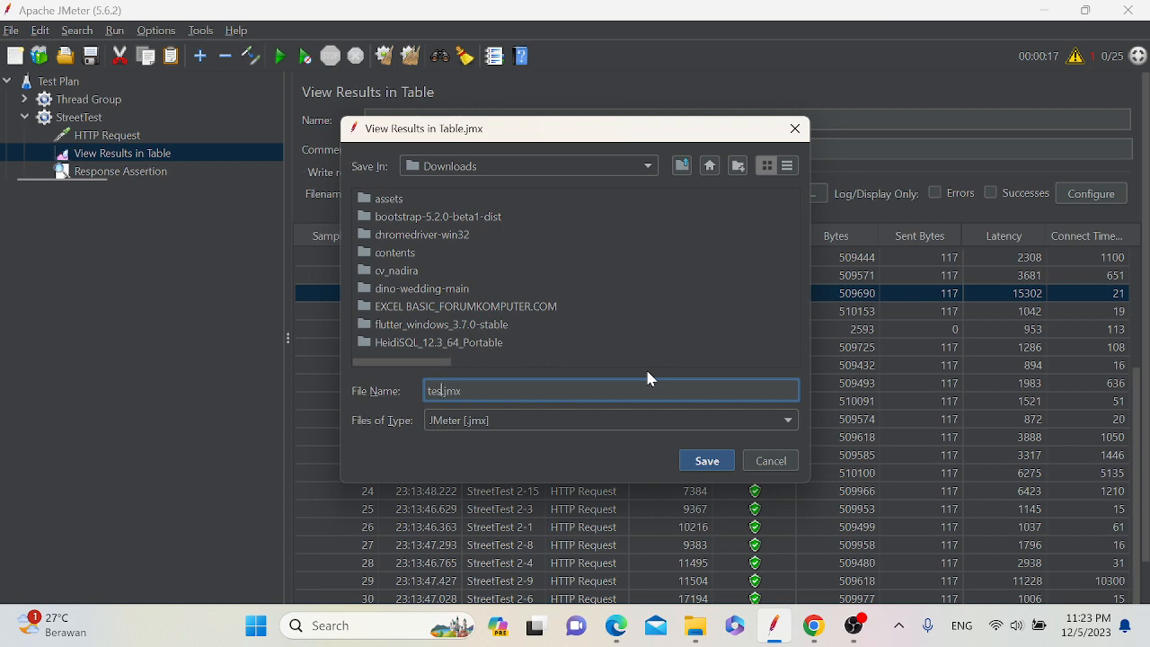
{"action": "left_click", "coordinate": [707, 460]}
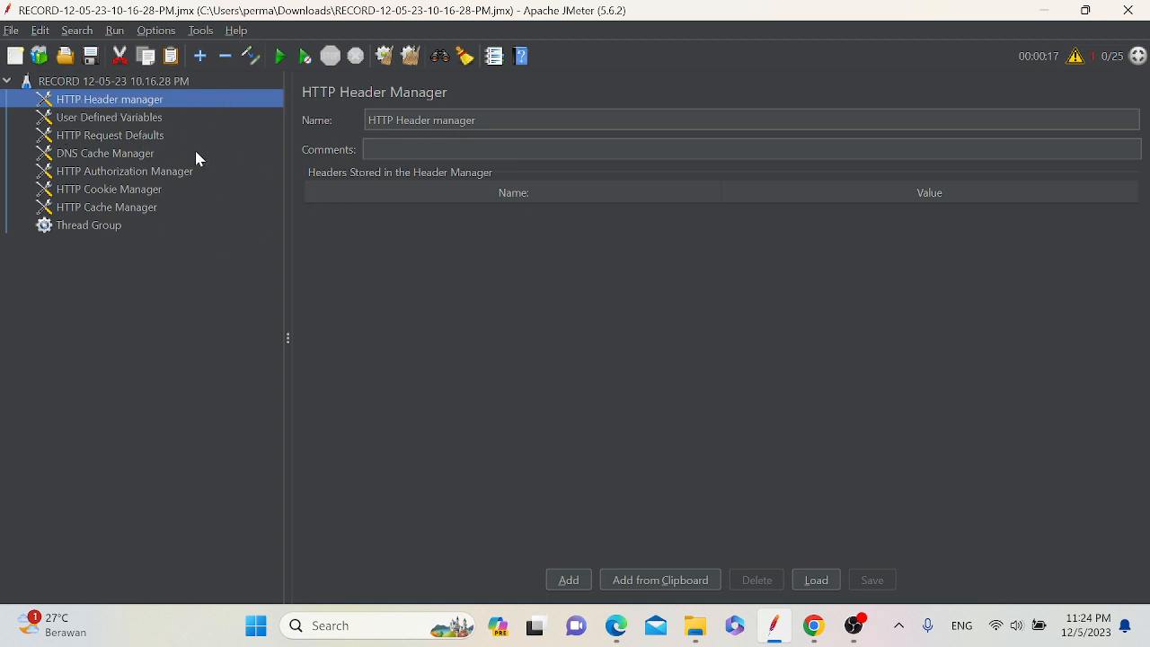
- Examine the recorded plan's configuration elements, from User Defined Variables through HTTP Request Defaults to the HTTP Cache Manager
{"action": "left_click", "coordinate": [124, 117]}
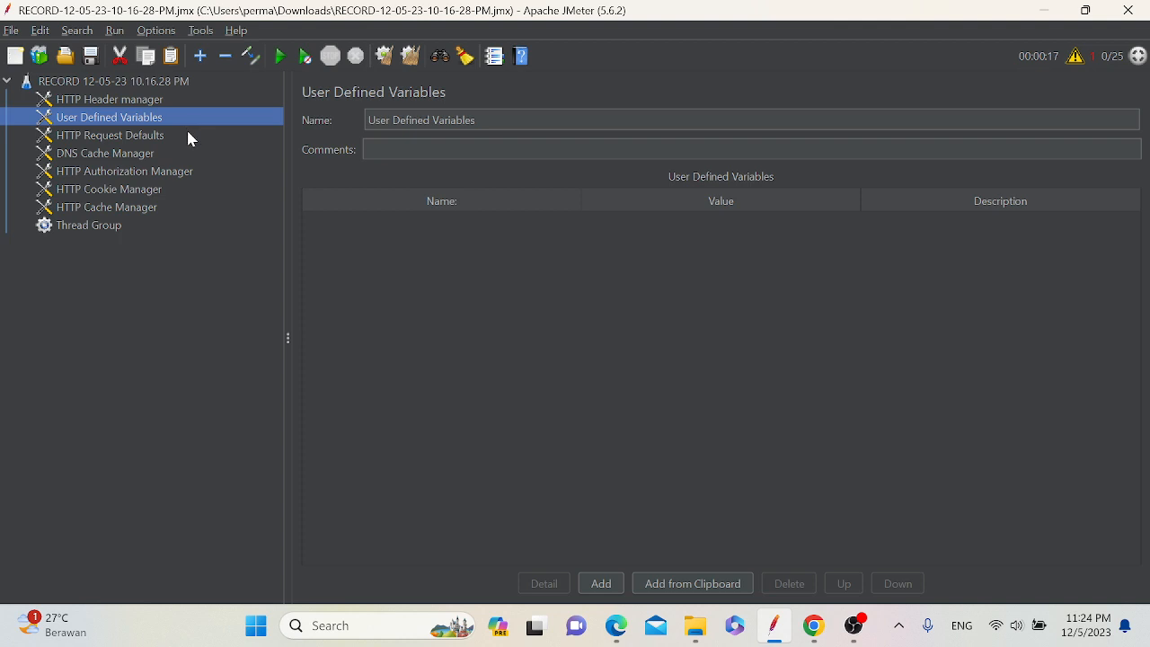
{"action": "left_click", "coordinate": [94, 138]}
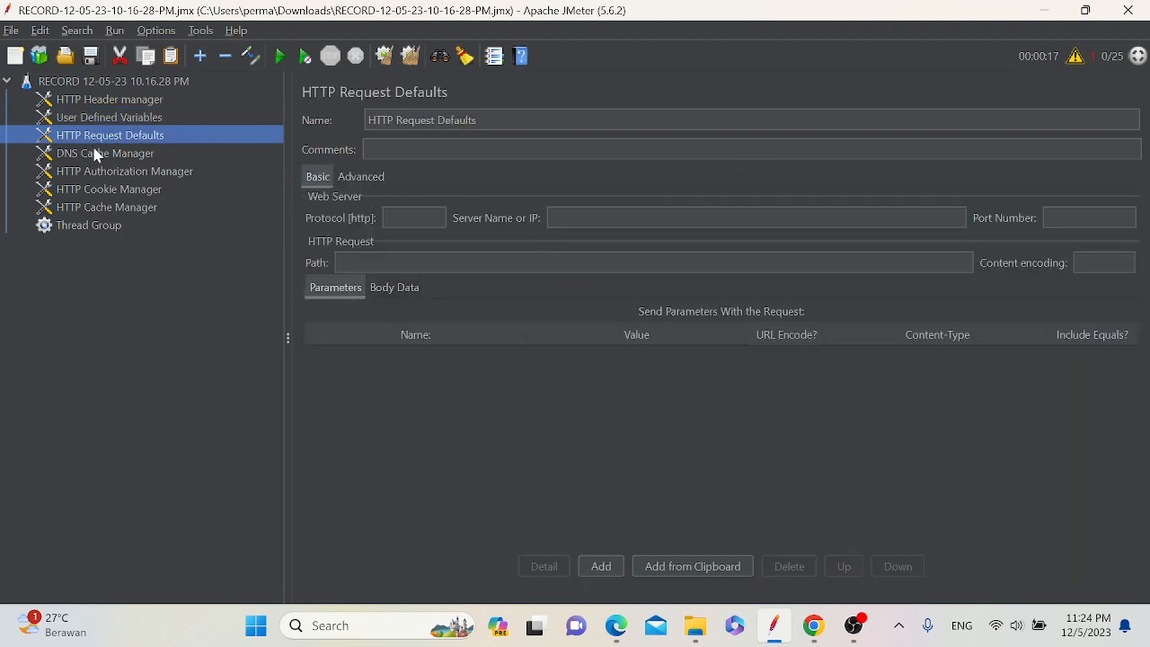
{"action": "left_click", "coordinate": [98, 157]}
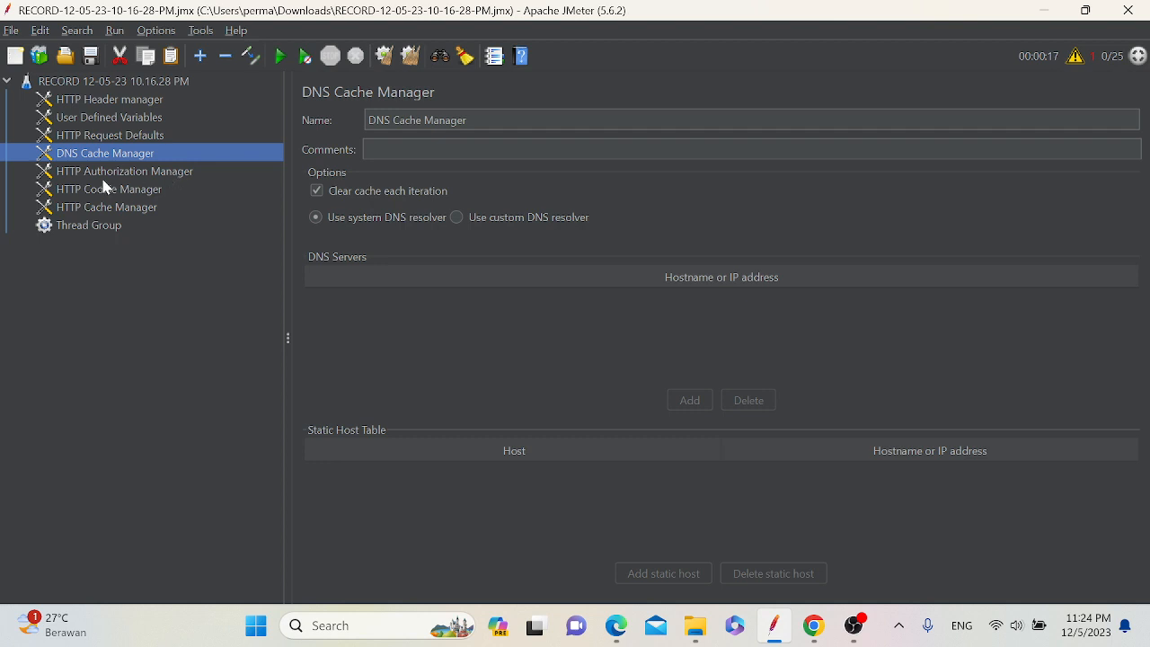
{"action": "left_click", "coordinate": [104, 174]}
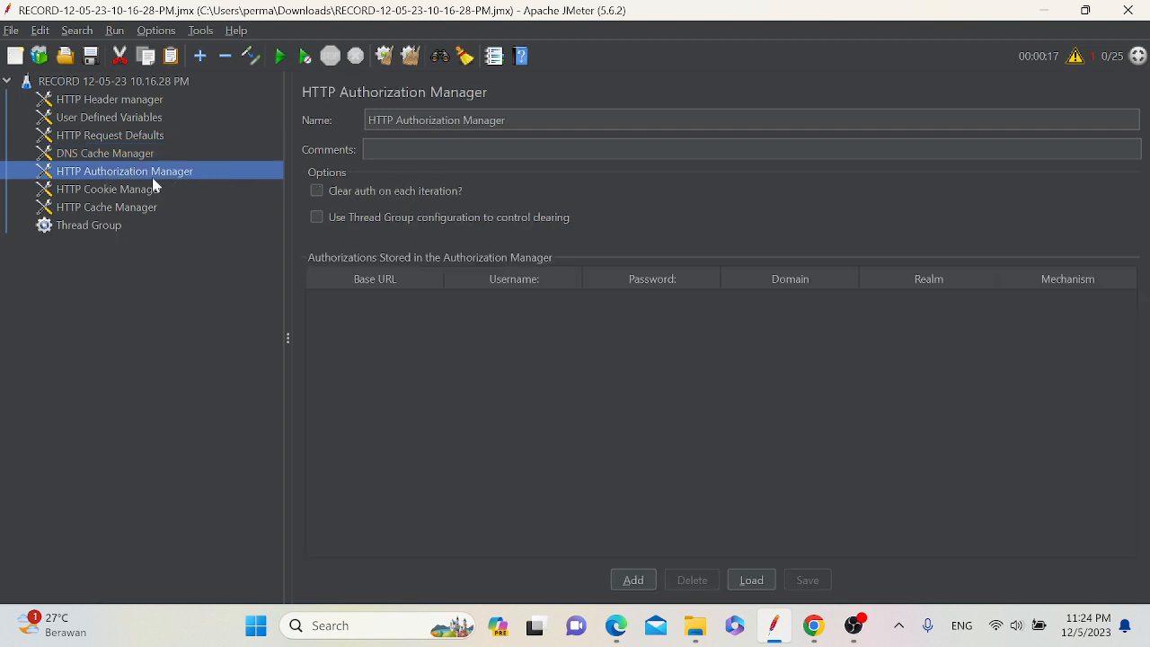
{"action": "left_click", "coordinate": [103, 192]}
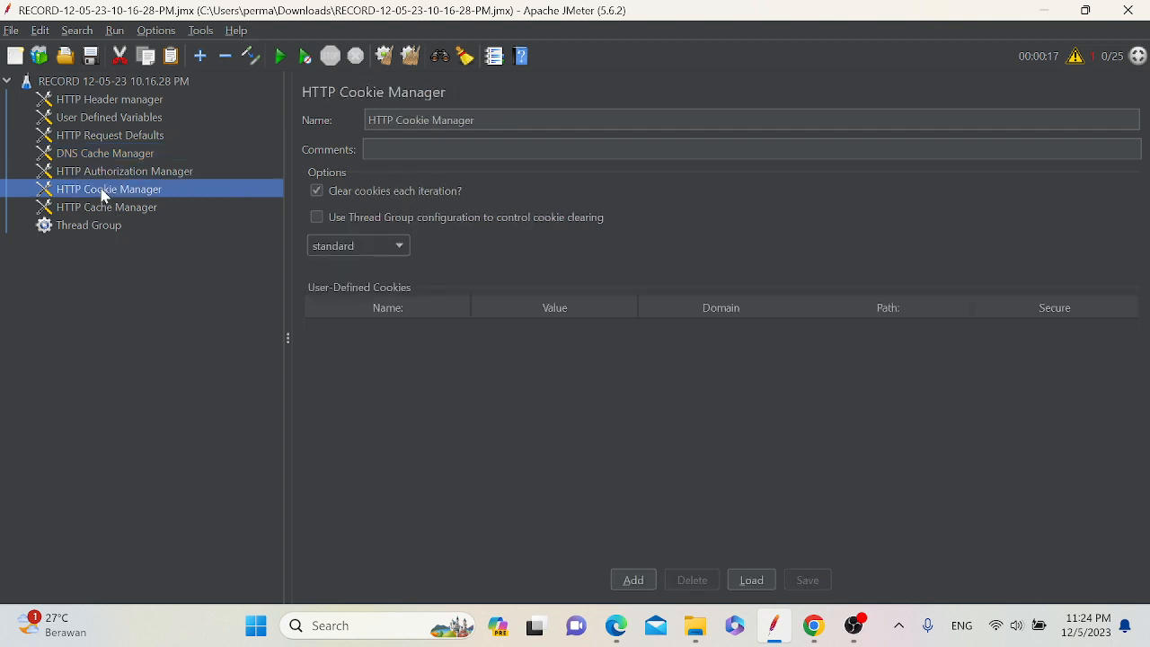
{"action": "left_click", "coordinate": [130, 210]}
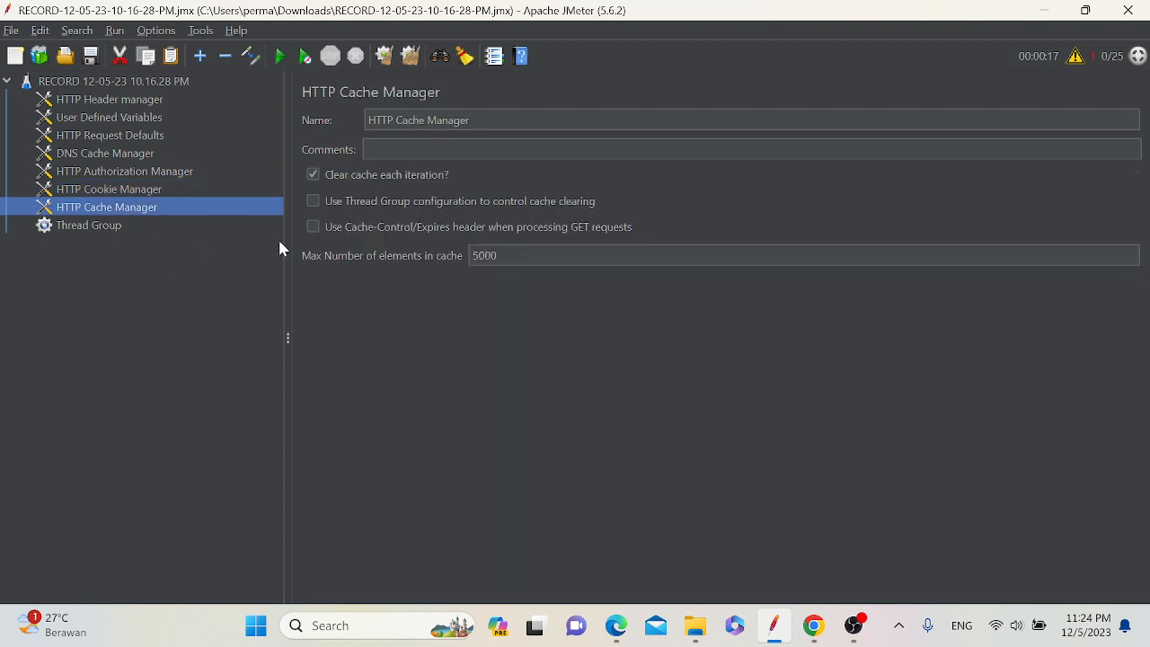
- Set the recorded plan's Thread Group to 10 threads, leaving the ramp-up period at 1 second
{"action": "left_click", "coordinate": [46, 226]}
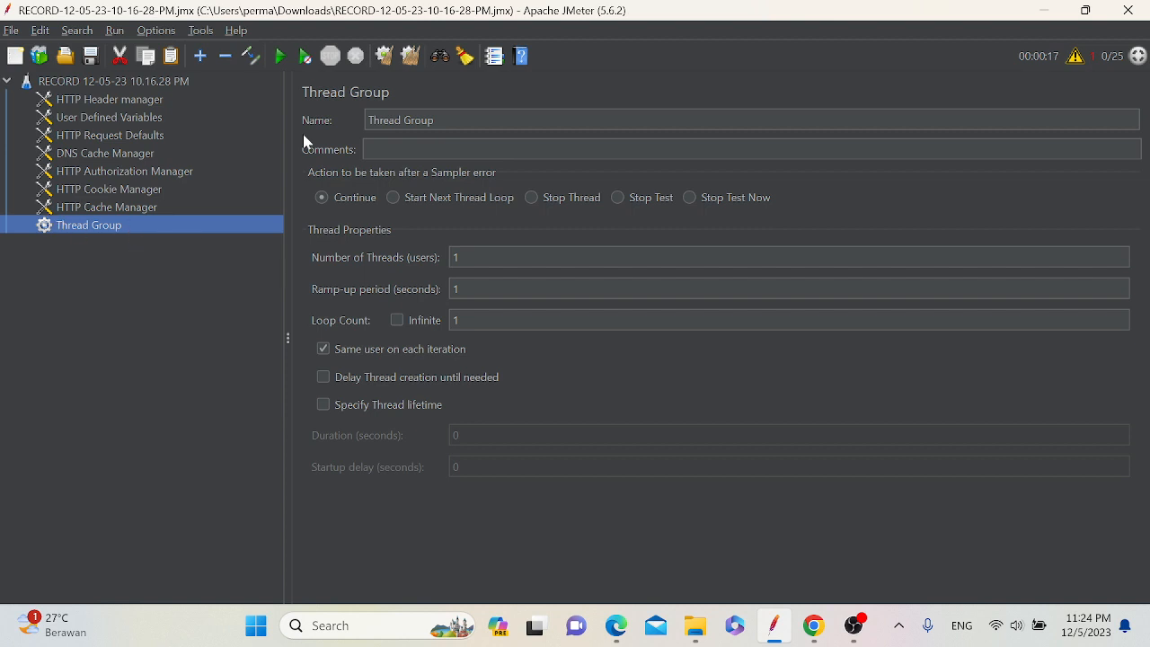
{"action": "left_click", "coordinate": [452, 258]}
{"action": "type", "text": "1"}
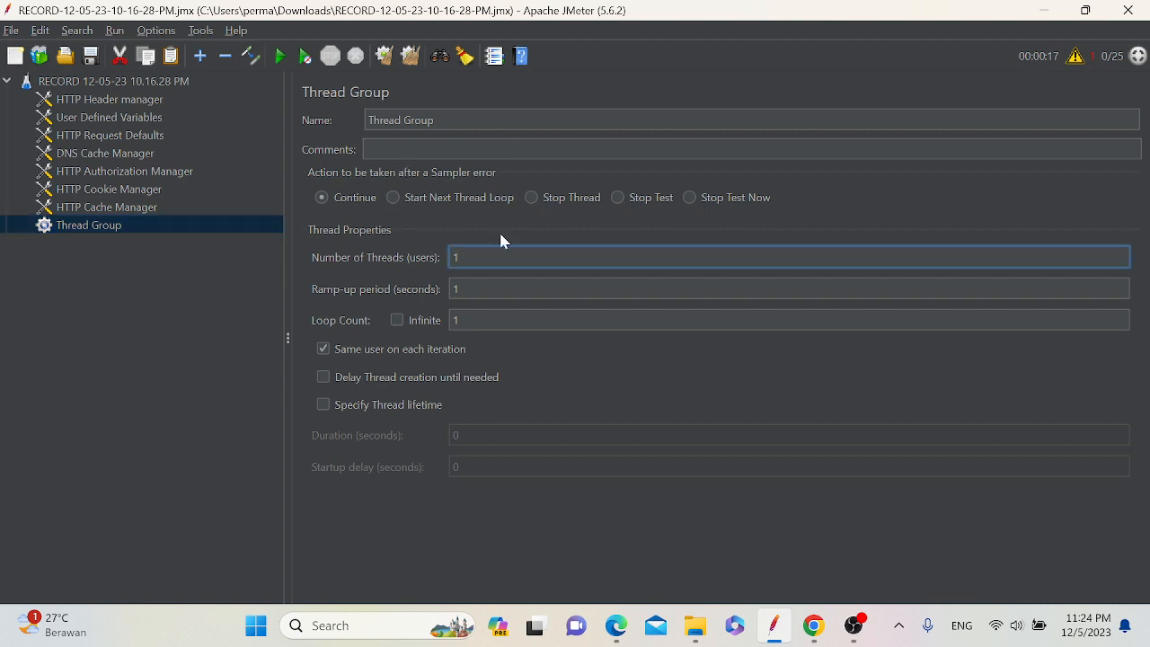
{"action": "type", "text": "0"}
{"action": "left_click", "coordinate": [457, 288]}
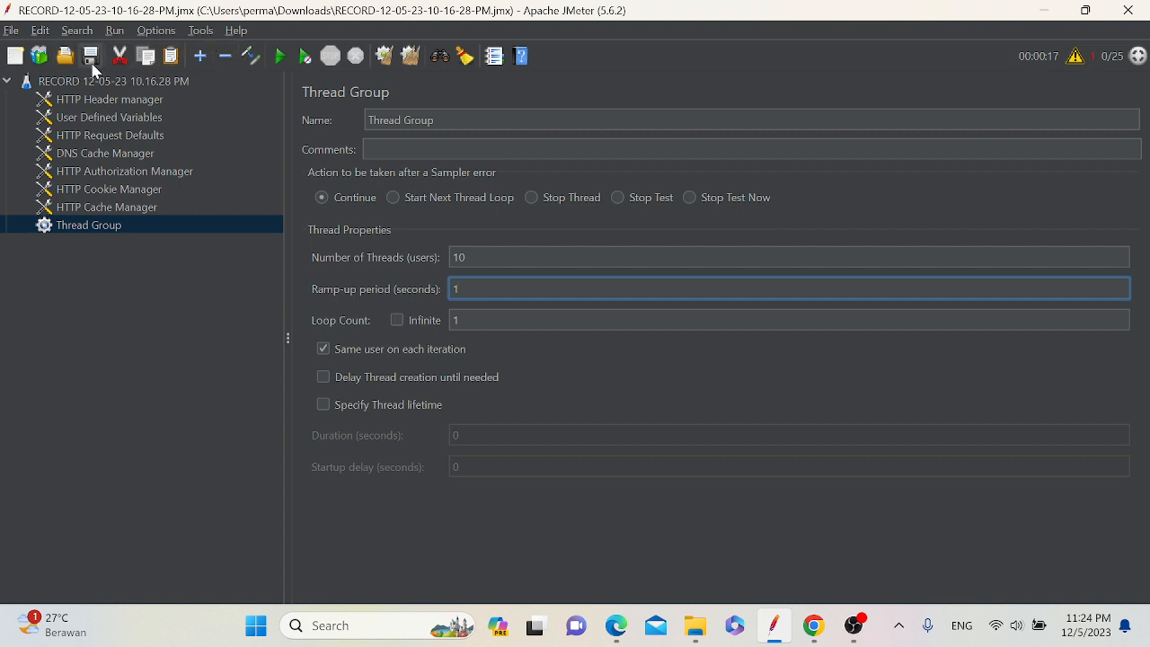
- Add an HTTP Request sampler to the Thread Group
{"action": "right_click", "coordinate": [92, 225]}
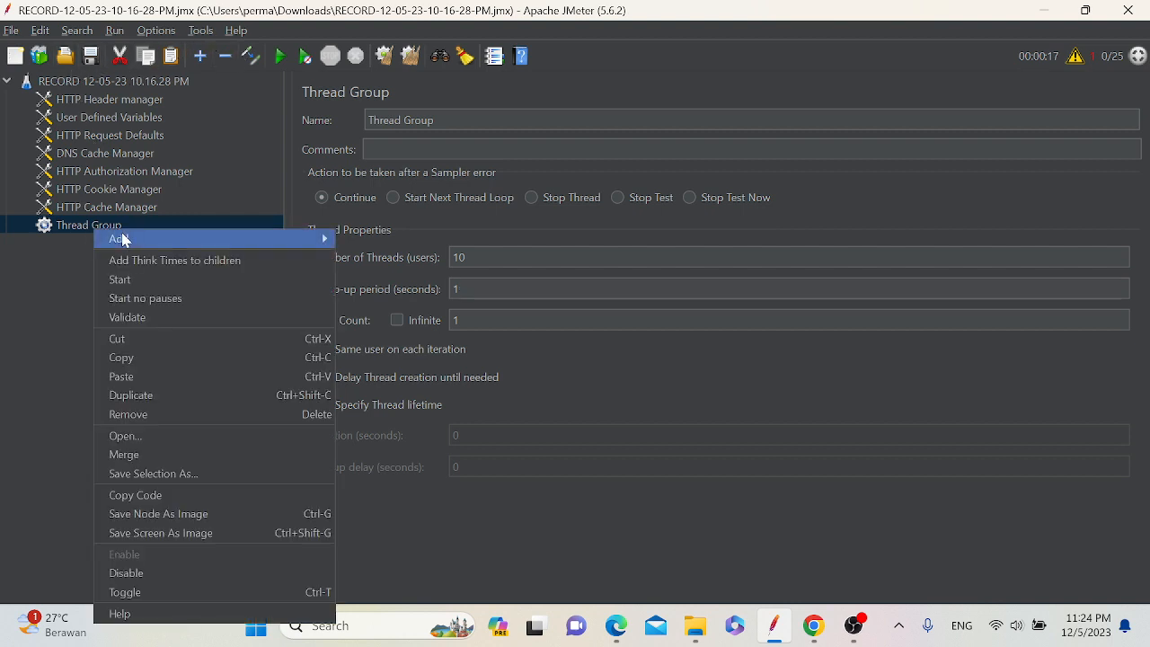
{"action": "mouse_move", "coordinate": [276, 239]}
{"action": "mouse_move", "coordinate": [361, 238]}
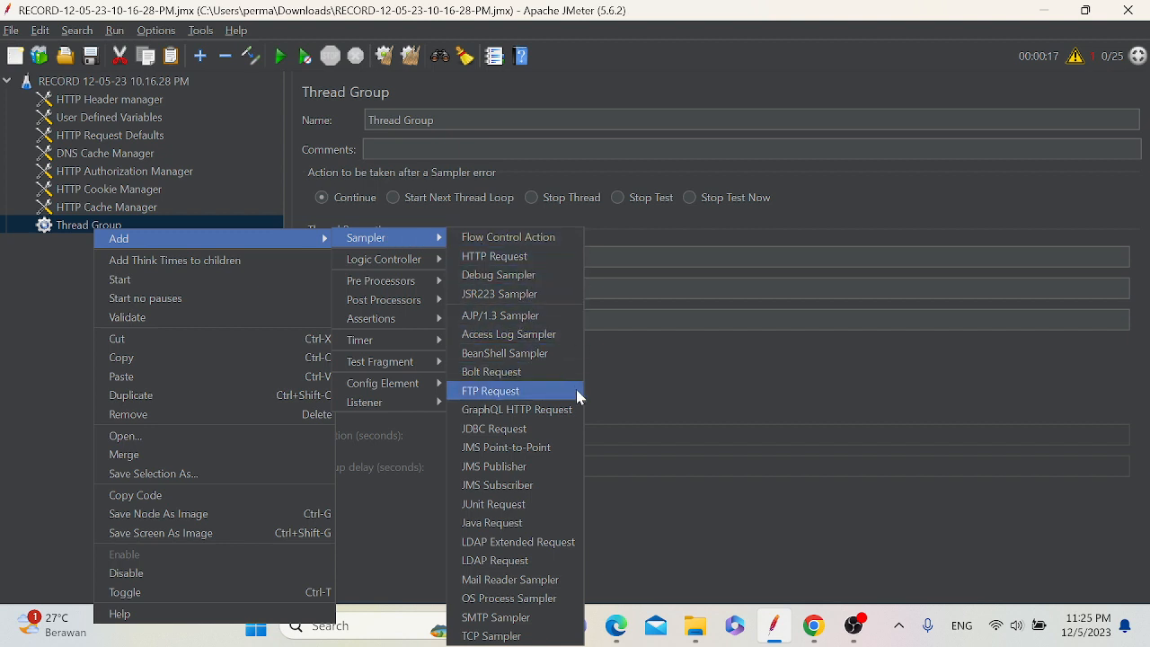
{"action": "left_click", "coordinate": [540, 258]}
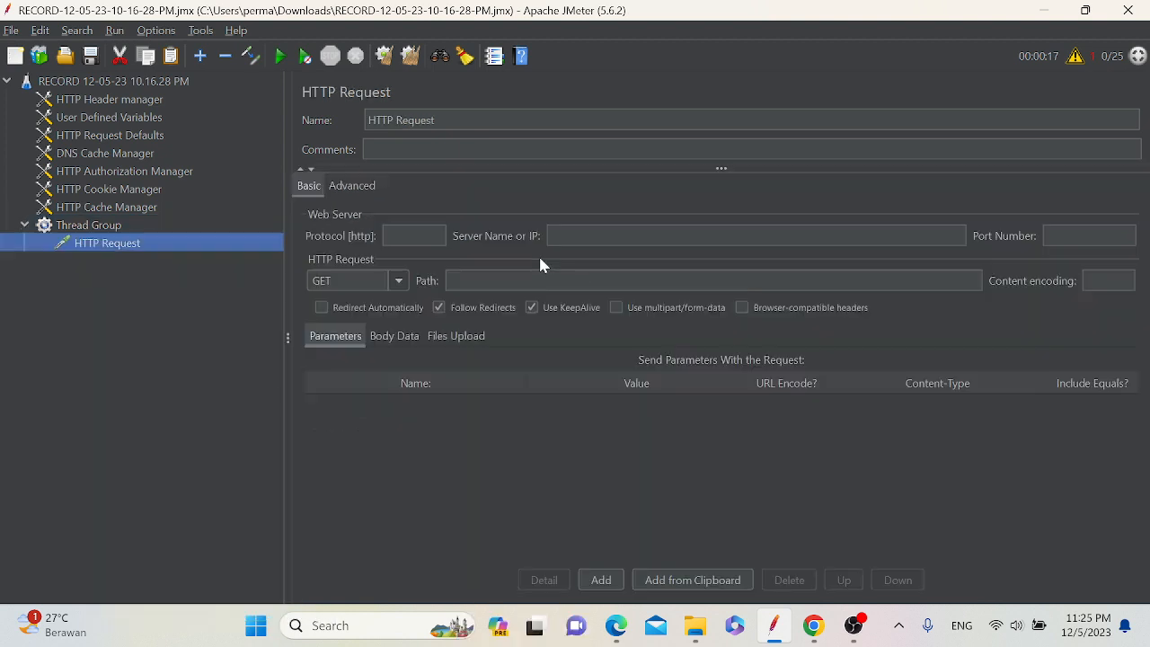
- Delete the empty HTTP Request sampler from the Thread Group
{"action": "double_click", "coordinate": [81, 229]}
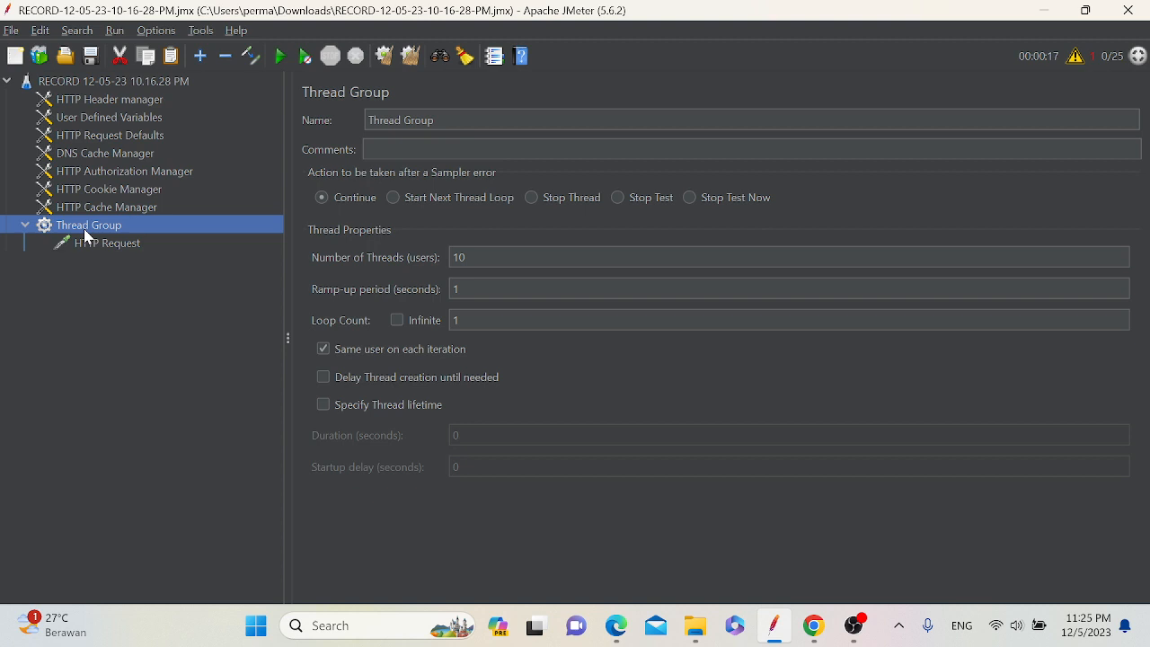
{"action": "left_click", "coordinate": [22, 227]}
{"action": "left_click", "coordinate": [115, 246]}
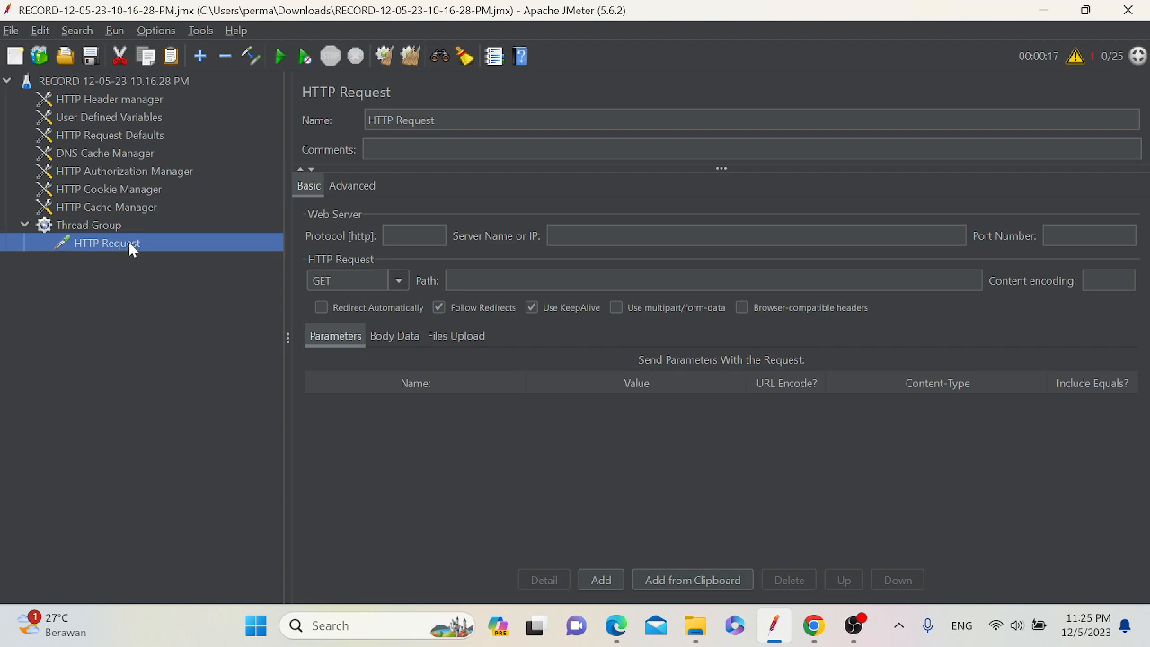
{"action": "key", "text": "Delete"}
{"action": "left_click", "coordinate": [562, 335]}
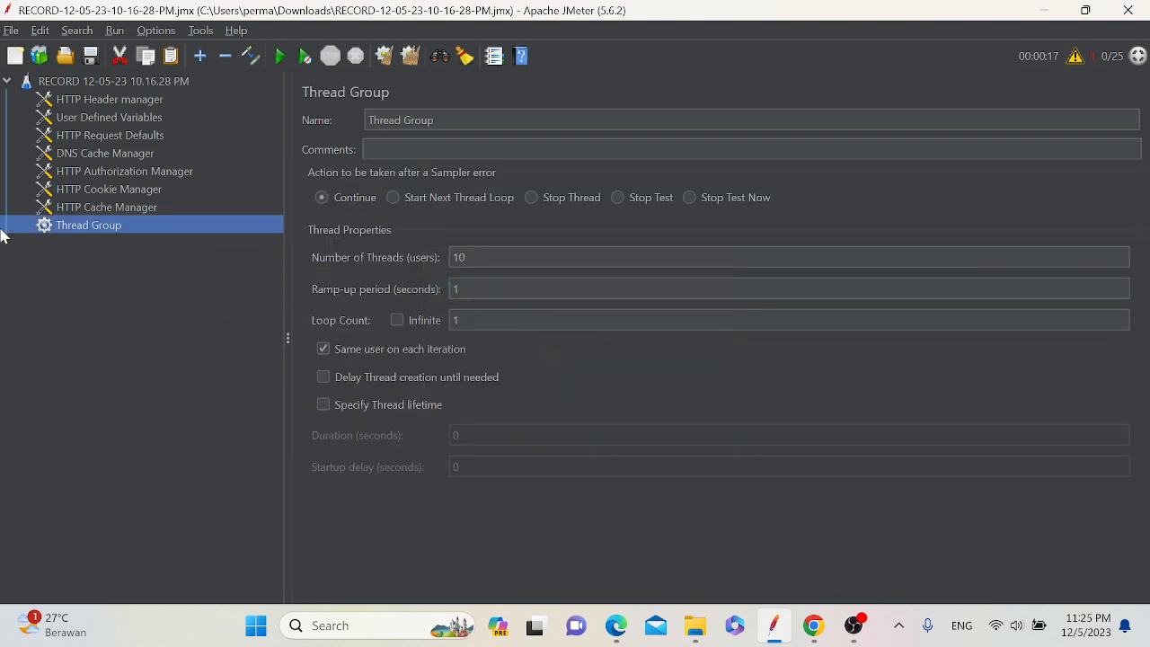
- Load didi.jmx from the Downloads folder into JMeter in place of the currently open test plan
{"action": "key", "text": "alt+Tab"}
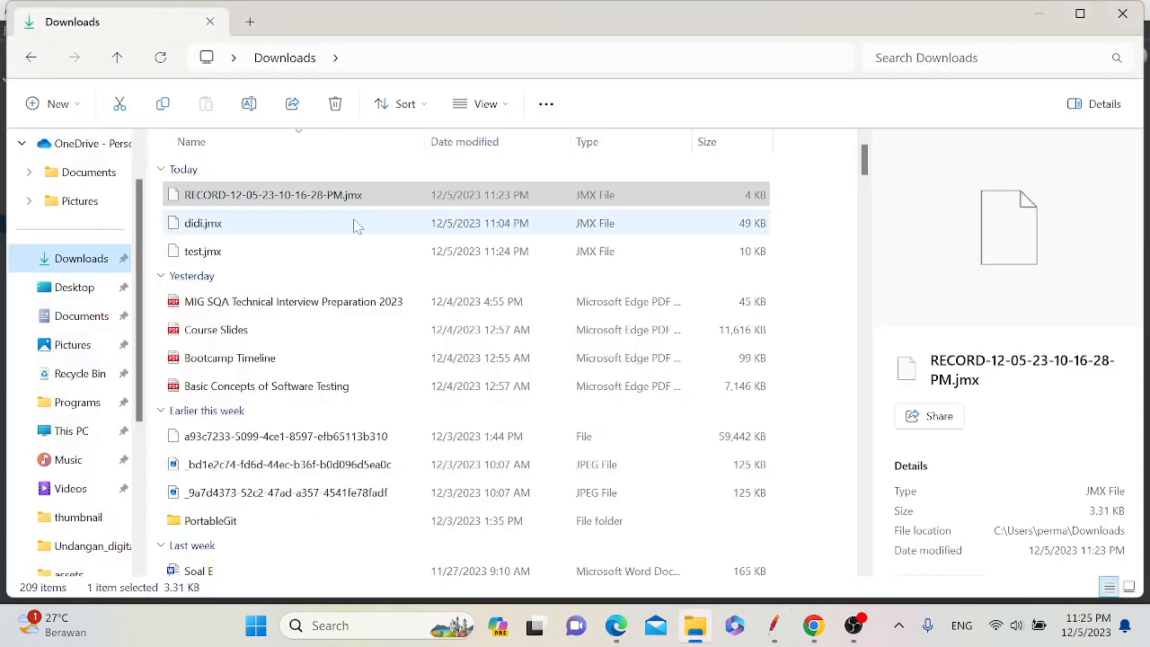
{"action": "left_click_drag", "start_coordinate": [239, 235], "coordinate": [602, 521]}
{"action": "left_click", "coordinate": [267, 255]}
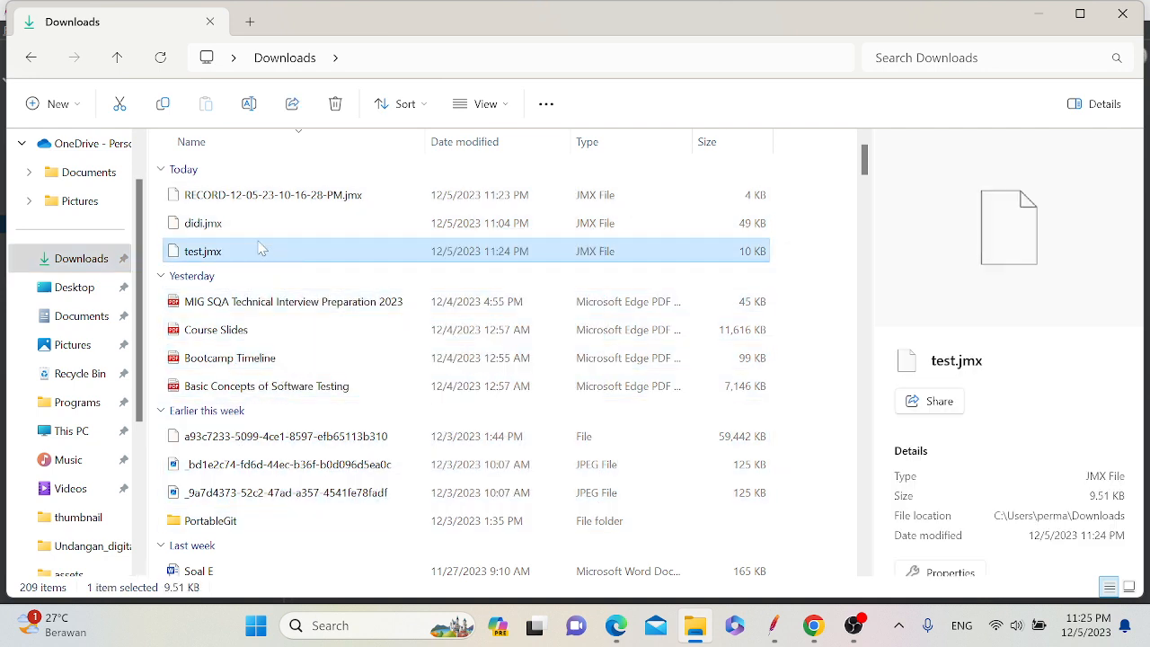
{"action": "left_click_drag", "start_coordinate": [256, 224], "coordinate": [629, 415]}
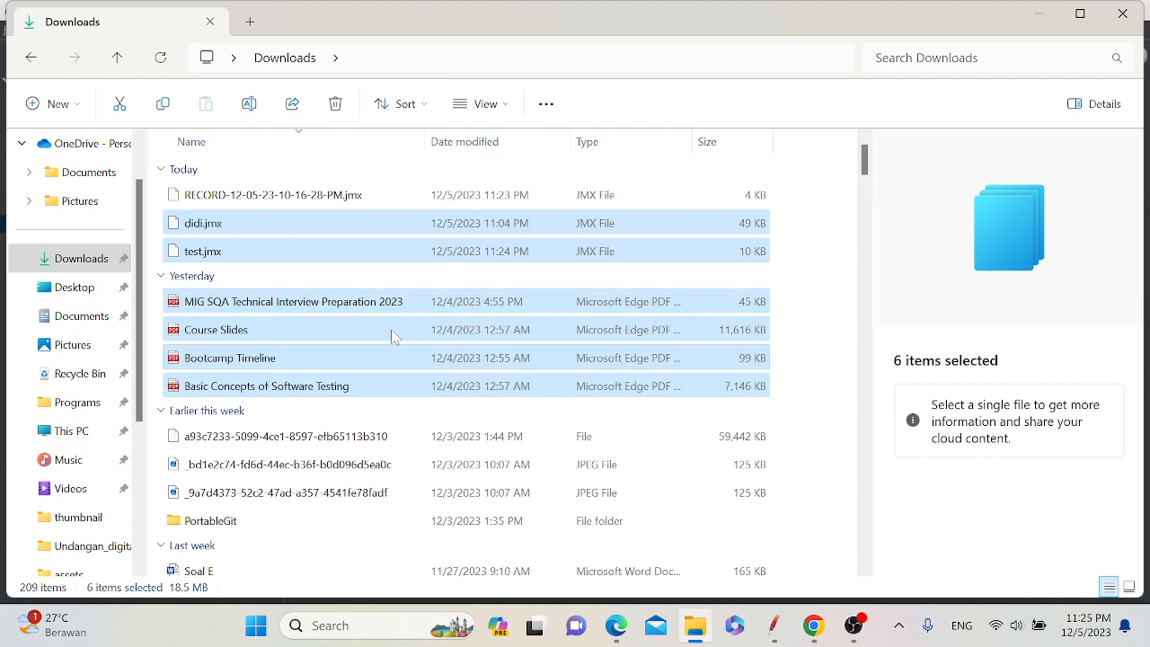
{"action": "left_click", "coordinate": [240, 245]}
{"action": "left_click_drag", "start_coordinate": [220, 227], "coordinate": [234, 254]}
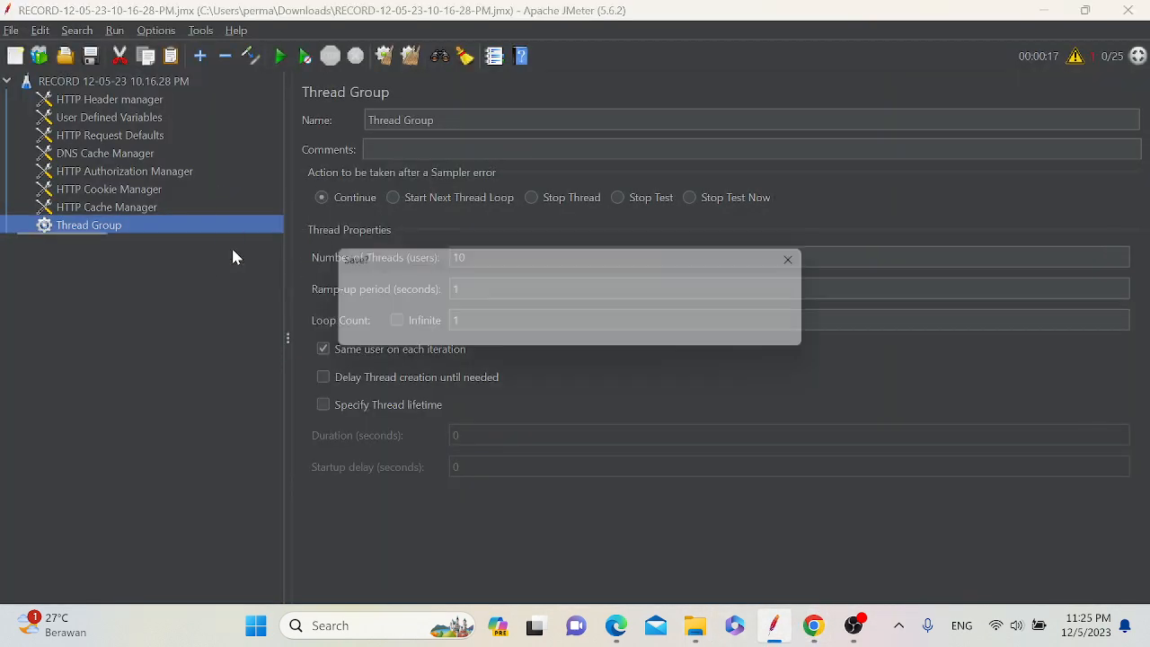
{"action": "left_click", "coordinate": [520, 336]}
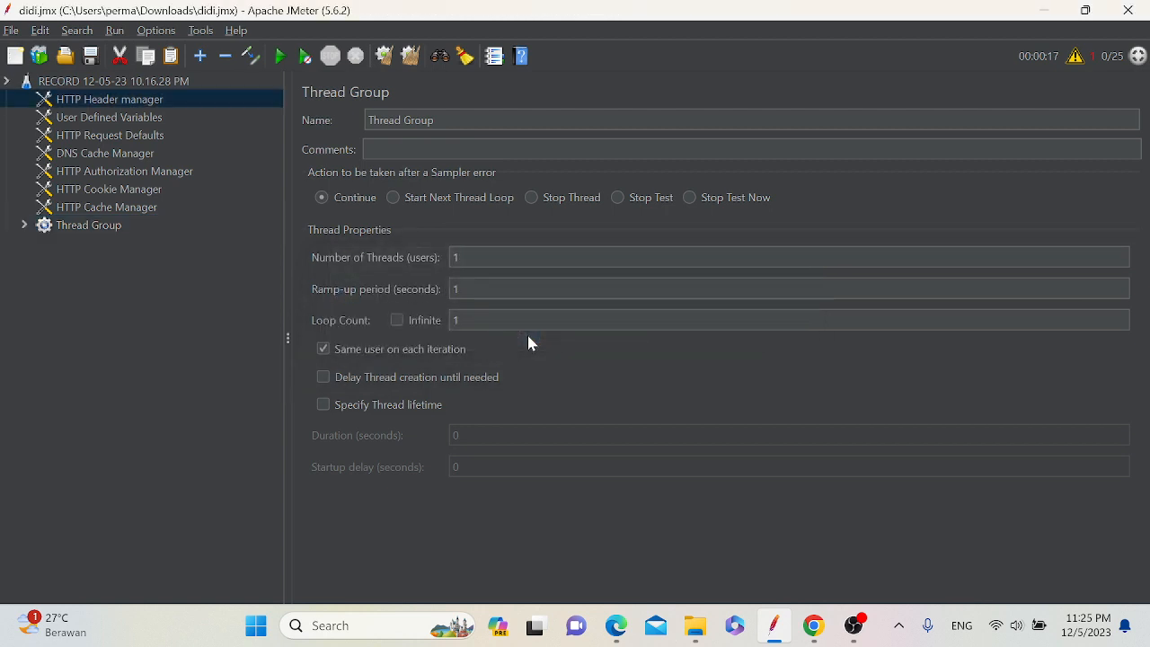
- Examine the Thread Group's recorded transactions (Test, Find Flight, choose a flight, purchase order) and the requests inside them
{"action": "left_click", "coordinate": [24, 226]}
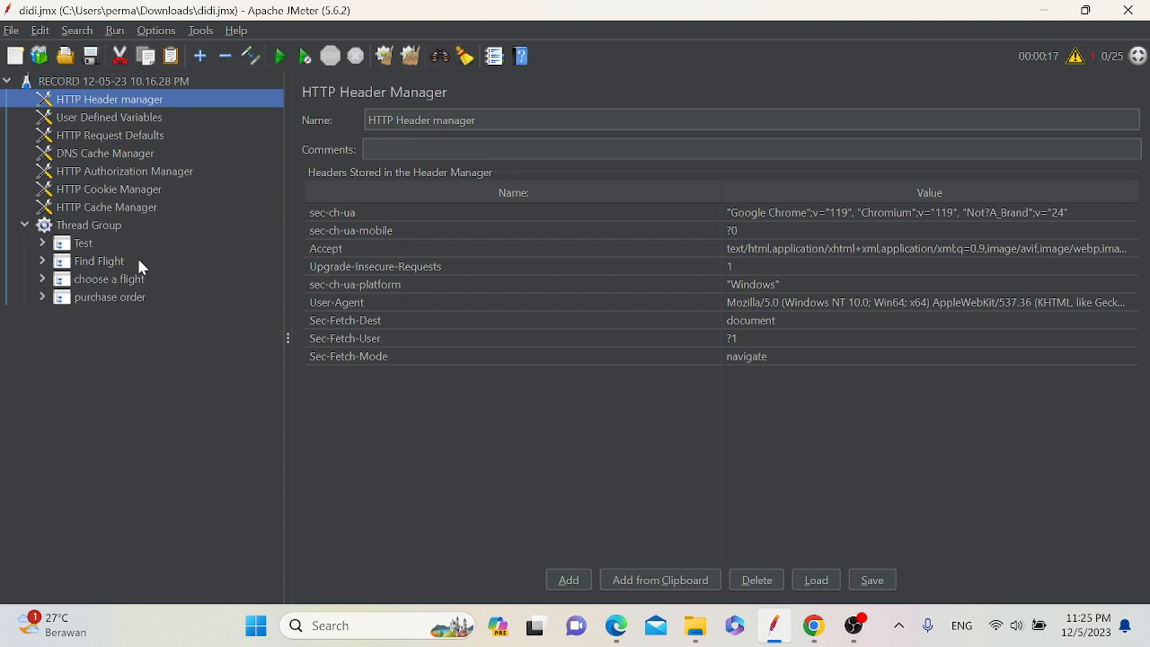
{"action": "left_click", "coordinate": [43, 243]}
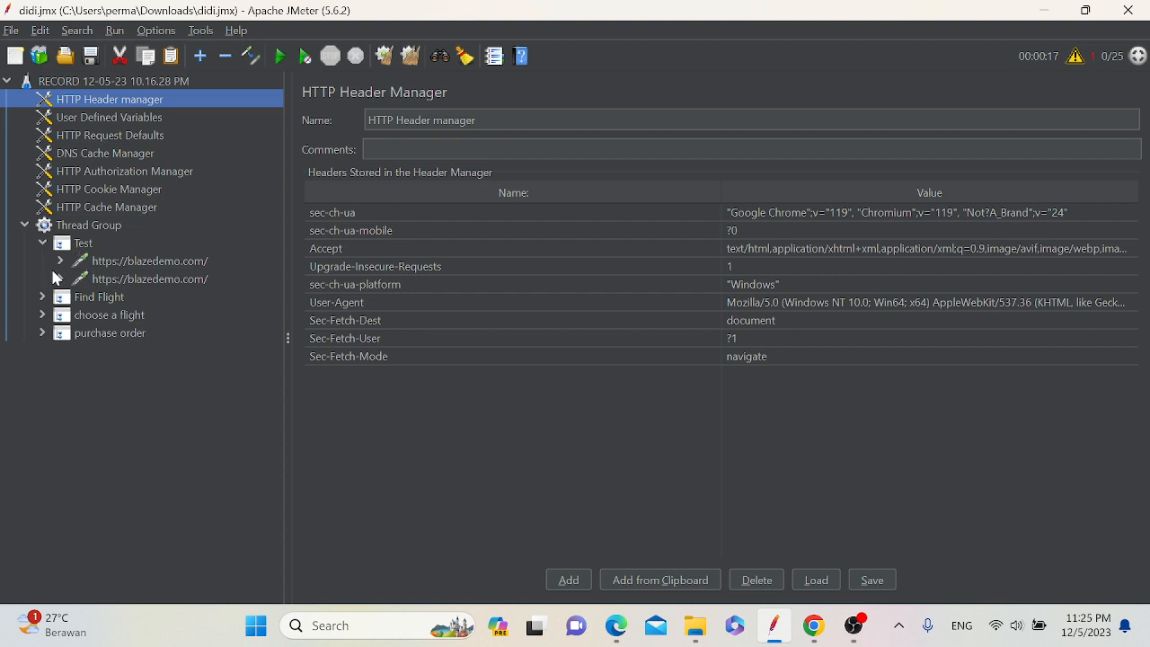
{"action": "left_click", "coordinate": [139, 261]}
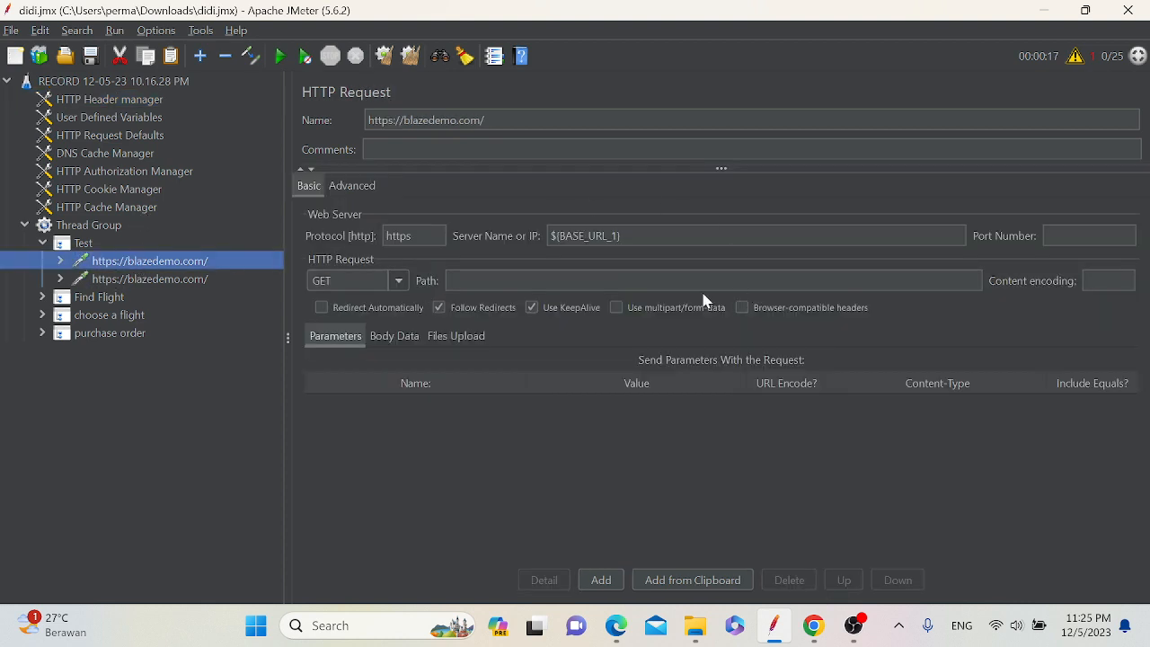
{"action": "left_click", "coordinate": [126, 280]}
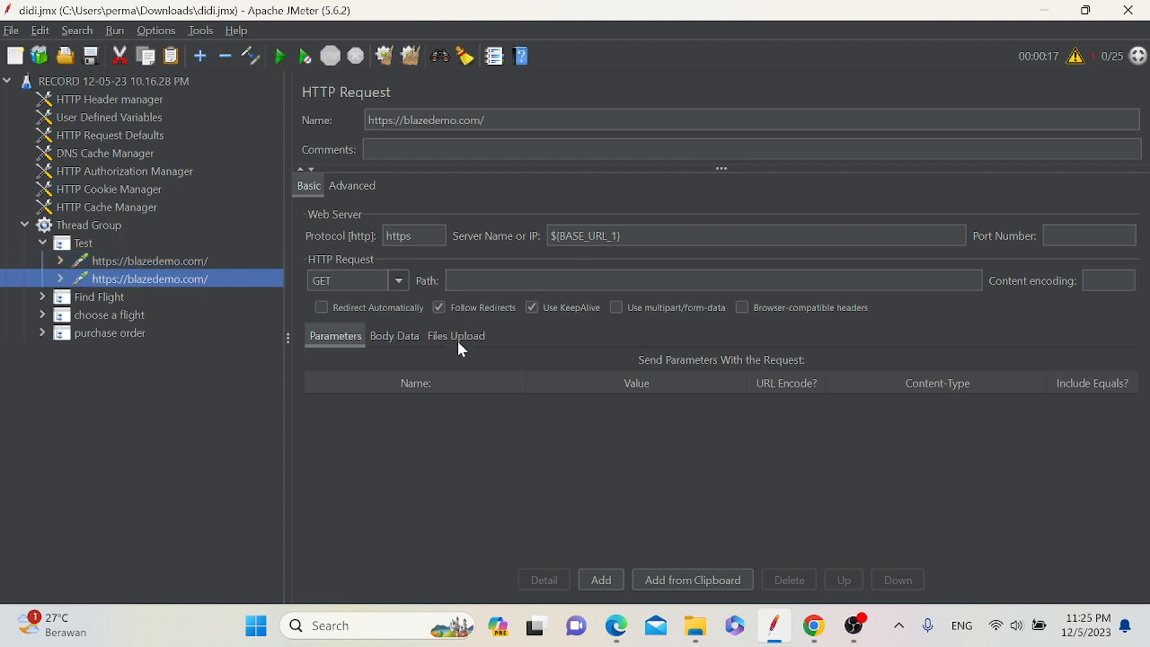
{"action": "left_click", "coordinate": [42, 296]}
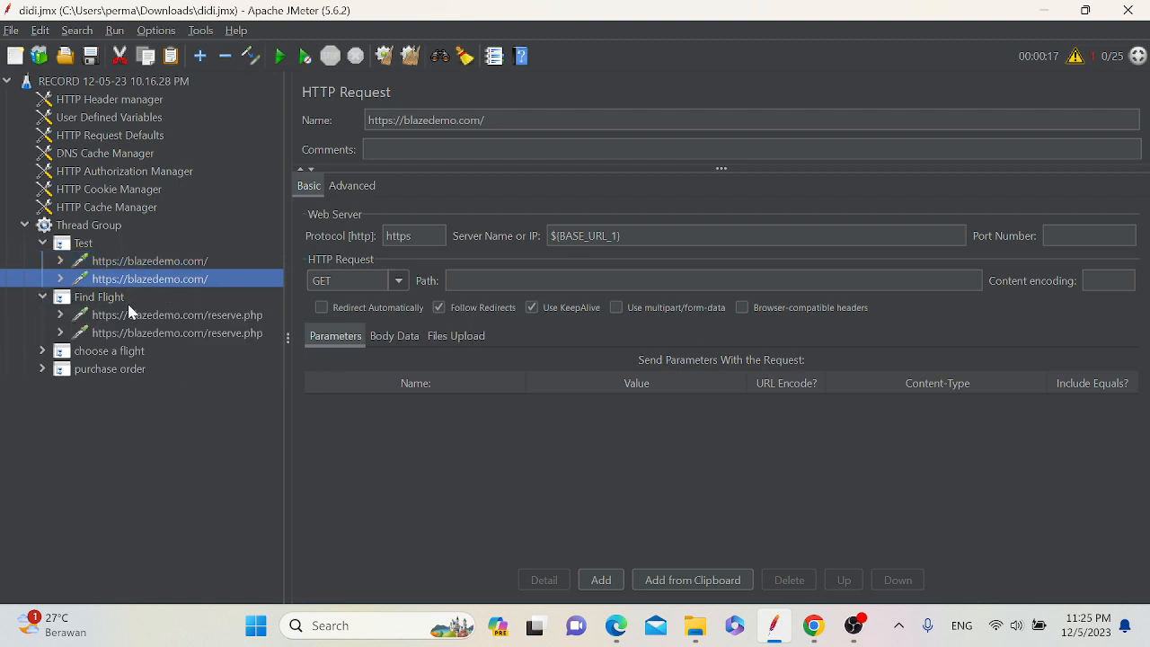
{"action": "left_click", "coordinate": [43, 350]}
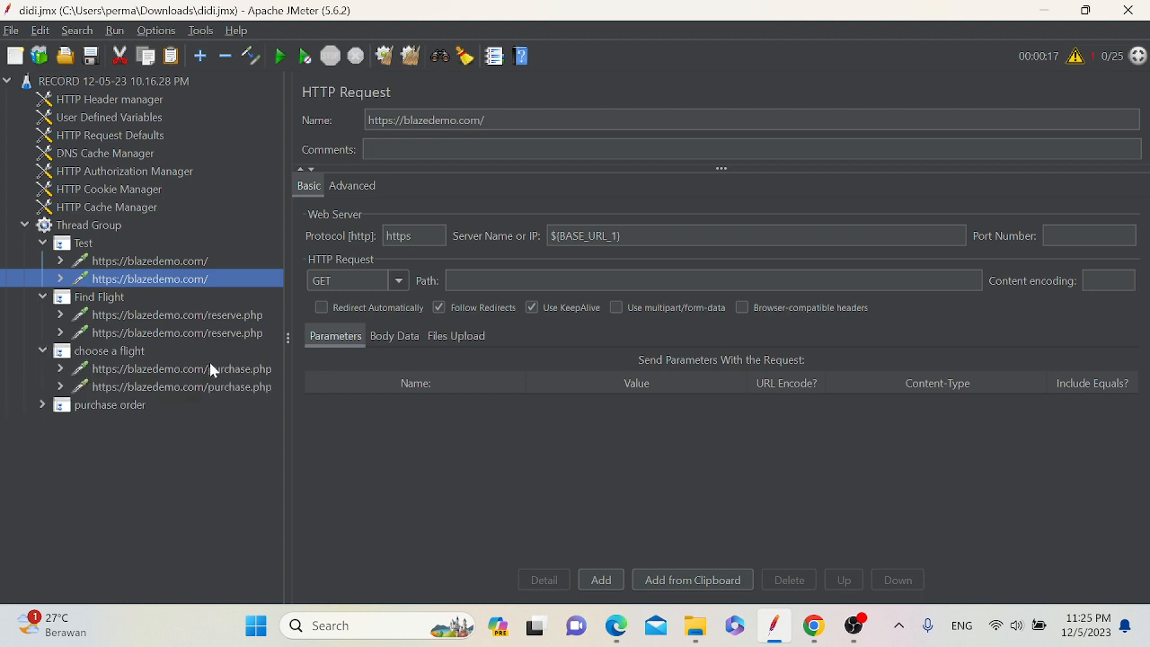
{"action": "left_click", "coordinate": [60, 369]}
{"action": "left_click", "coordinate": [61, 423]}
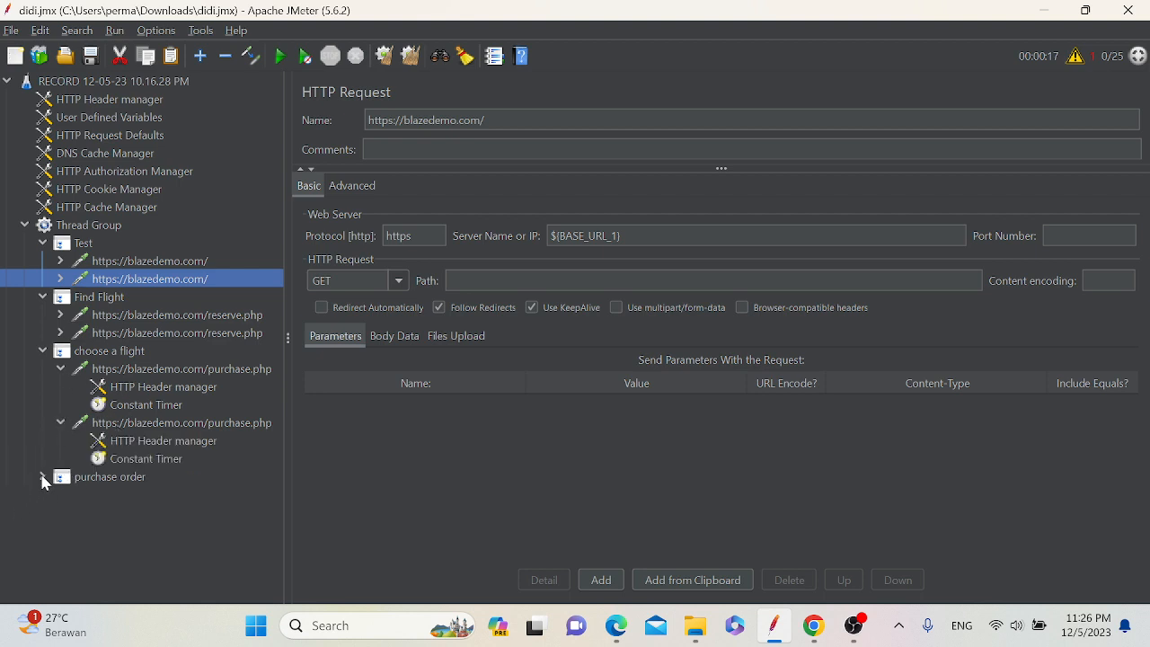
{"action": "left_click", "coordinate": [42, 477]}
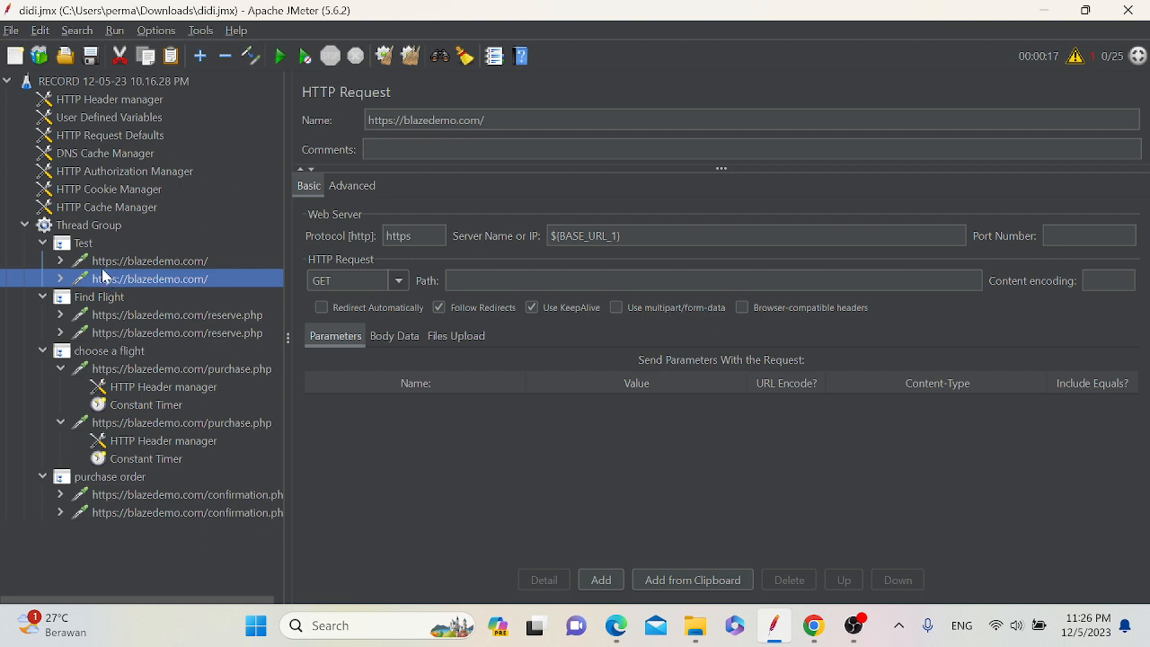
- Add a View Results in Table listener to the Thread Group
{"action": "left_click", "coordinate": [100, 226]}
{"action": "right_click", "coordinate": [106, 232]}
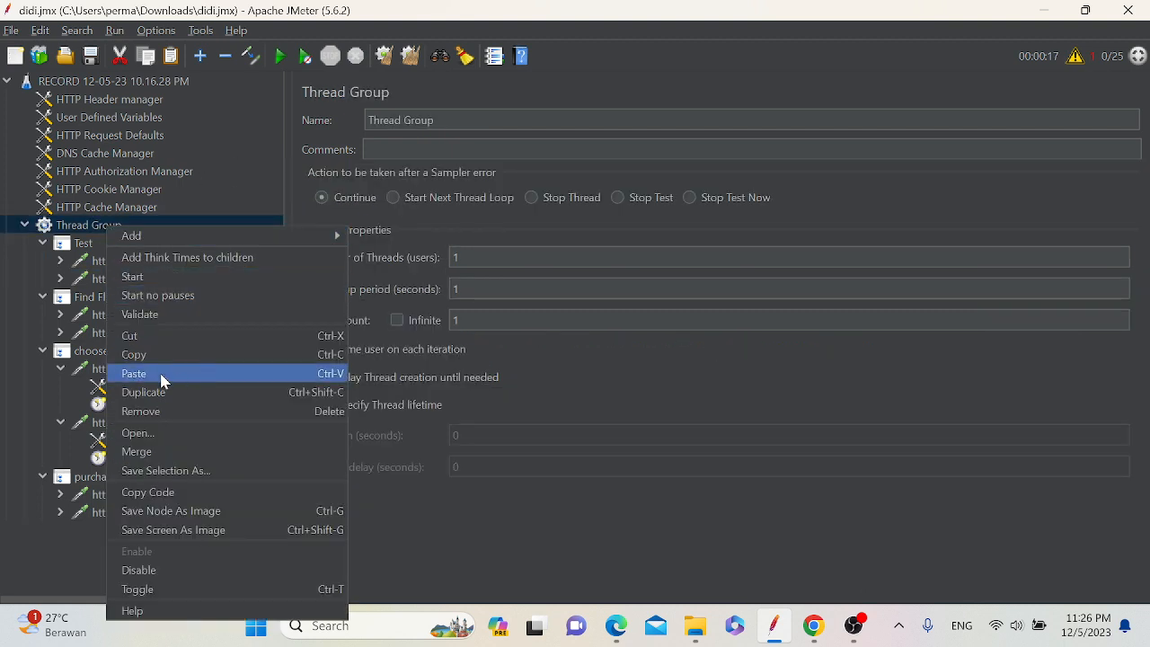
{"action": "mouse_move", "coordinate": [144, 236]}
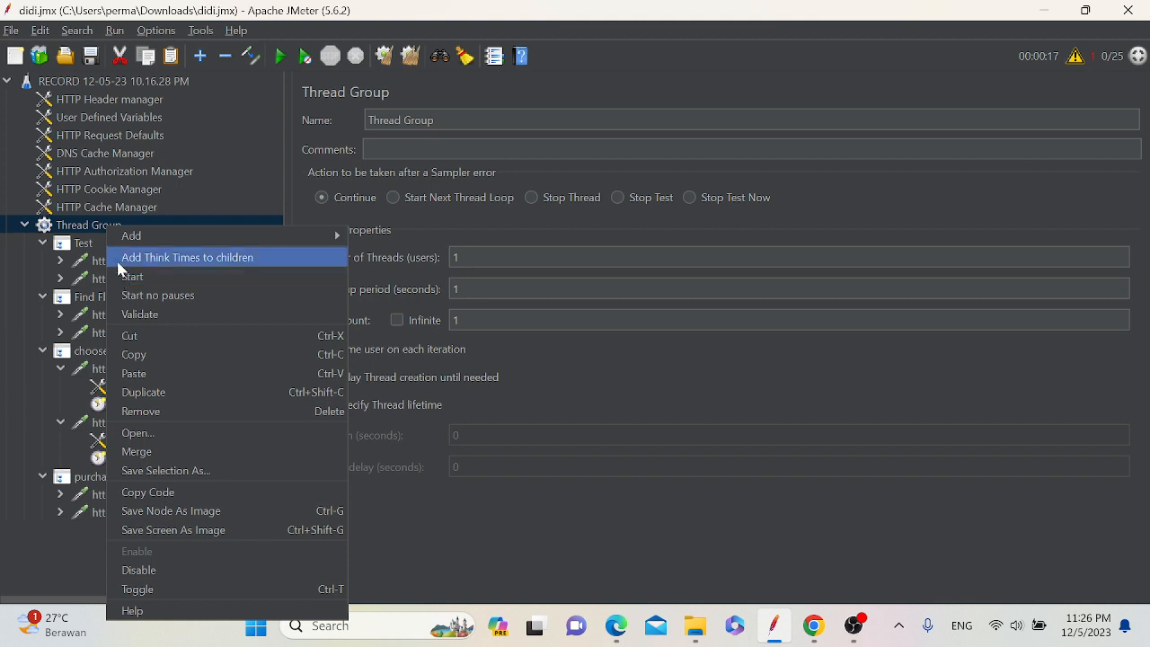
{"action": "mouse_move", "coordinate": [216, 240]}
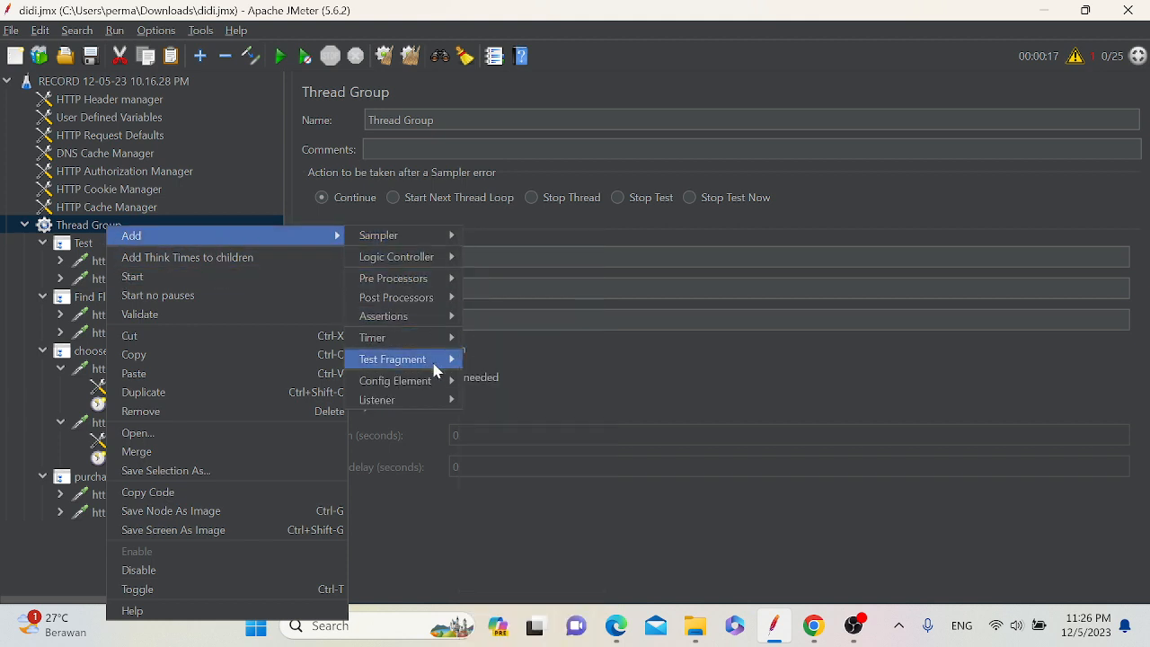
{"action": "mouse_move", "coordinate": [451, 395]}
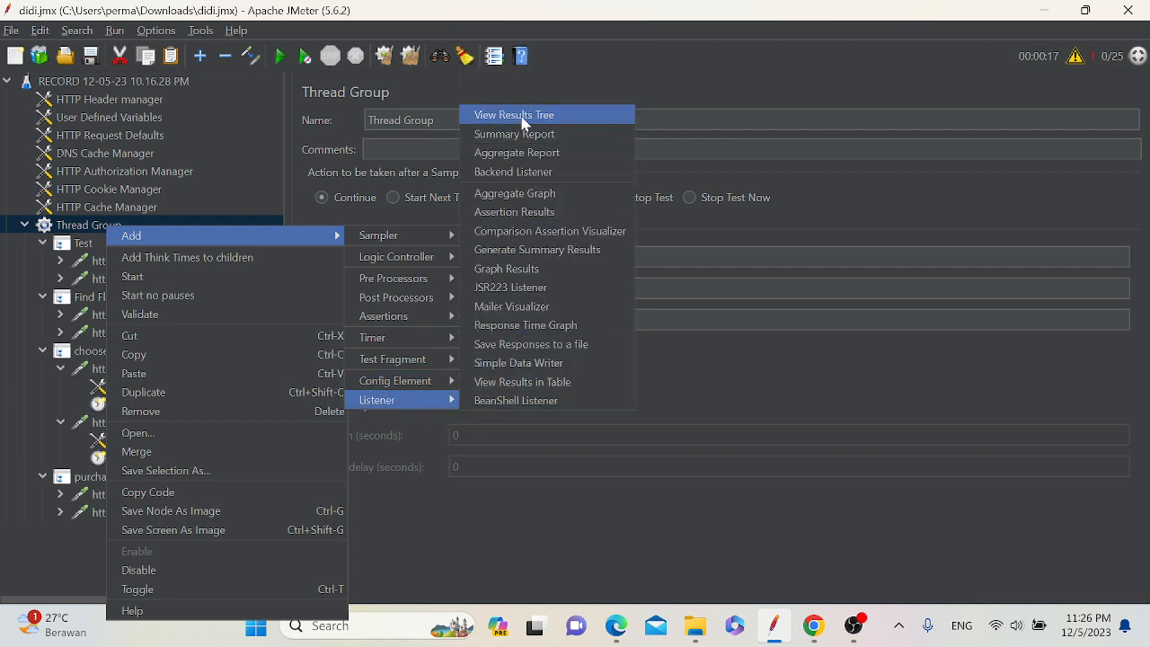
{"action": "left_click", "coordinate": [541, 388]}
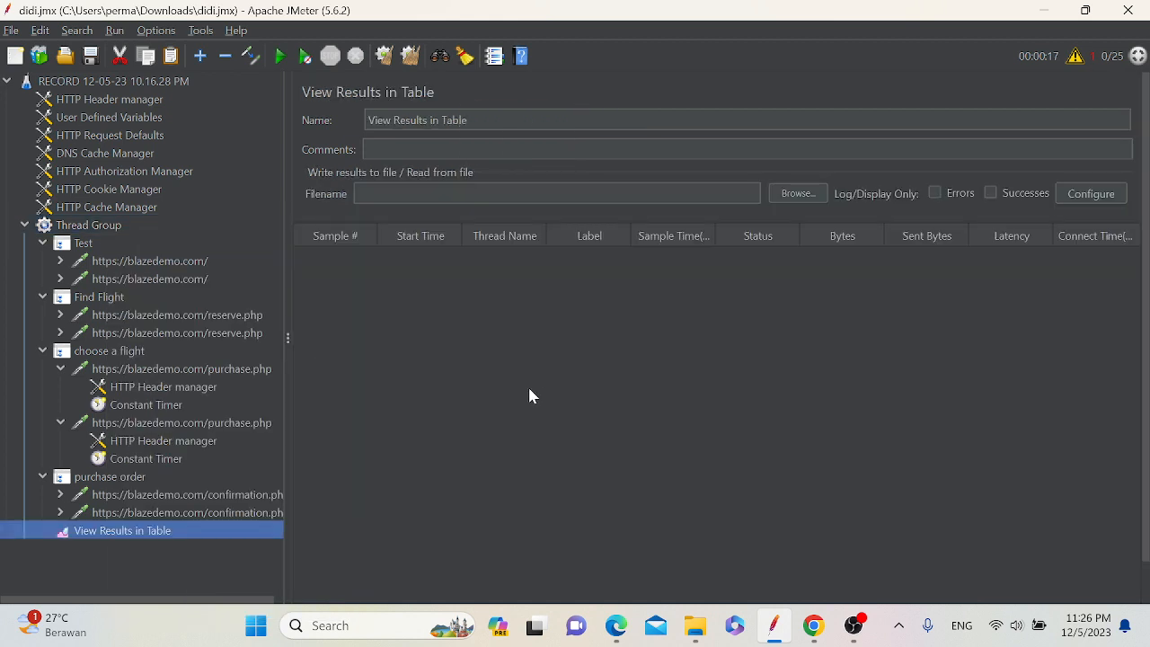
- Add a Summary Report listener to the Thread Group
{"action": "left_click", "coordinate": [81, 227]}
{"action": "right_click", "coordinate": [108, 230]}
{"action": "mouse_move", "coordinate": [117, 241]}
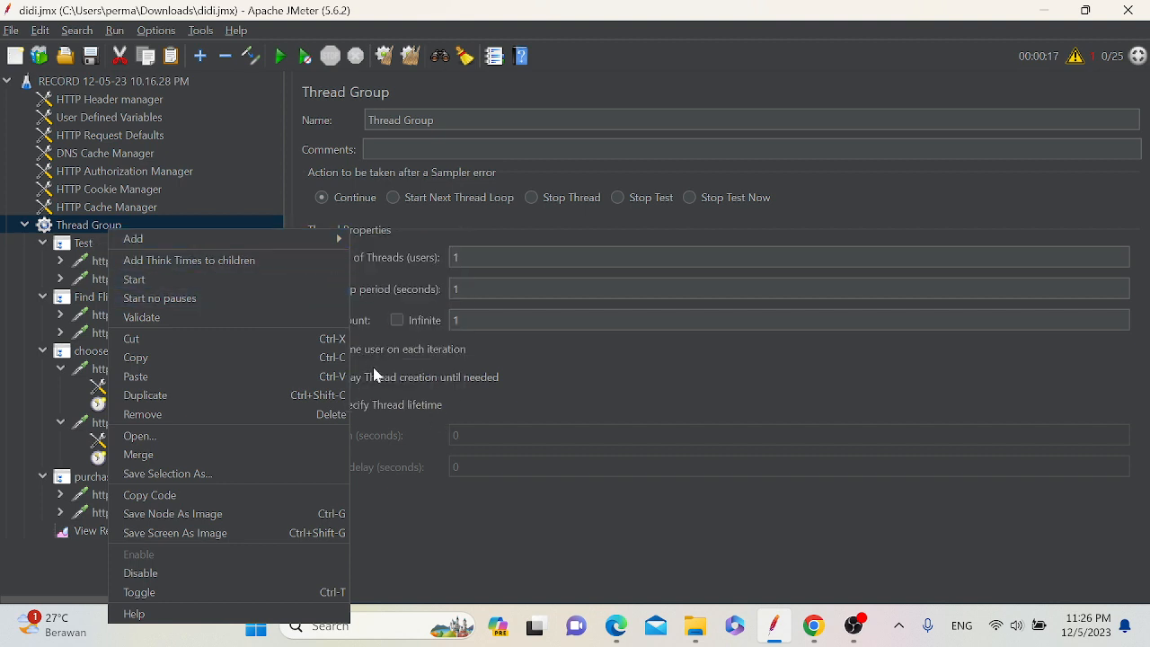
{"action": "mouse_move", "coordinate": [323, 238]}
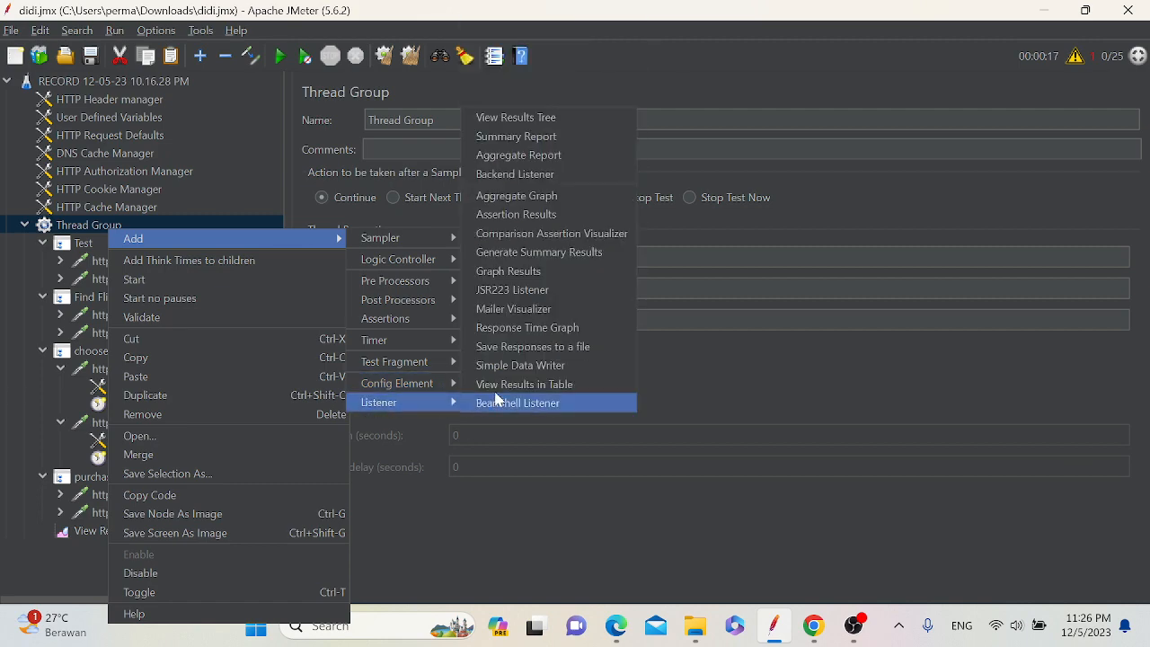
{"action": "left_click", "coordinate": [526, 137]}
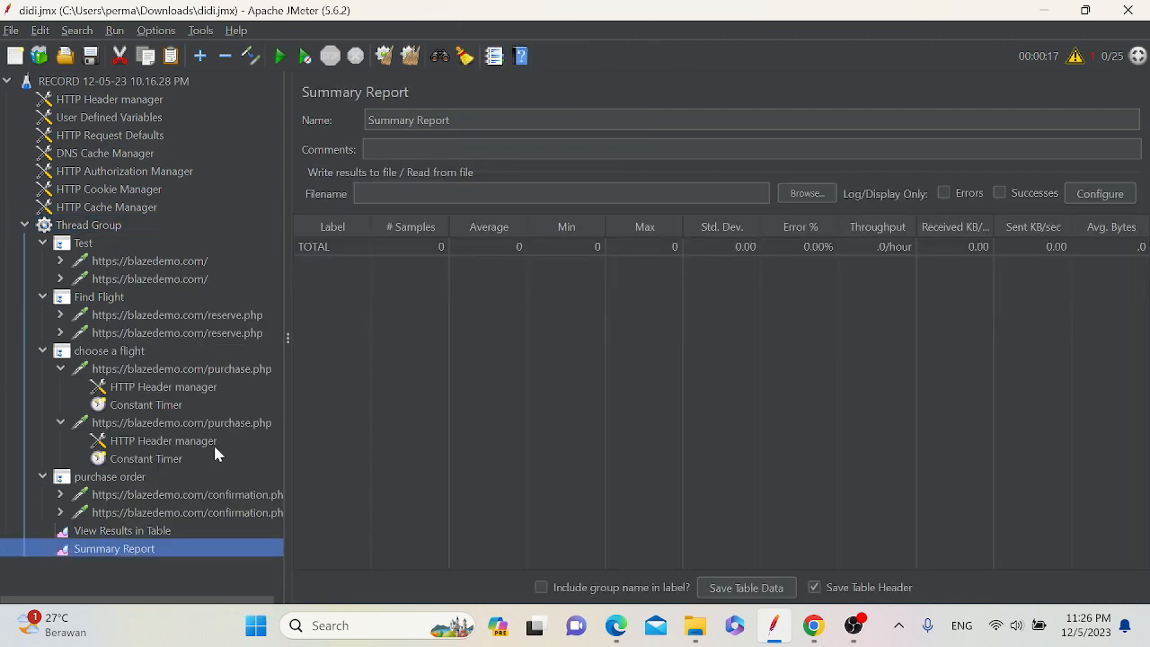
- Run the test plan and check its samples in View Results in Table and the Summary Report
{"action": "left_click", "coordinate": [134, 530]}
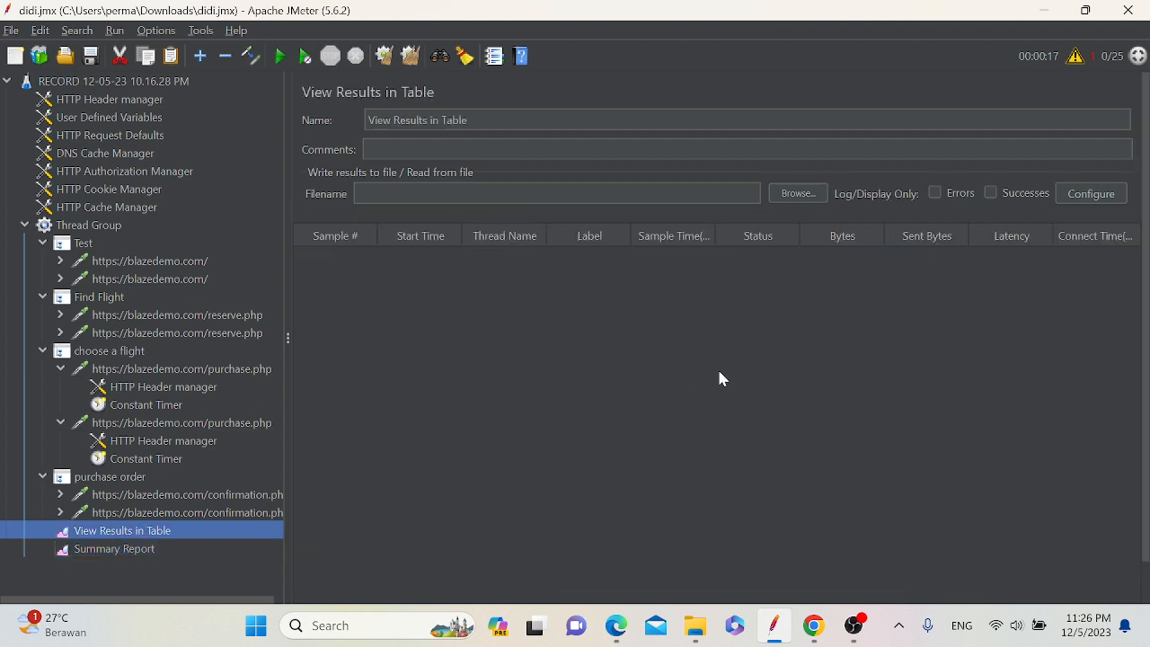
{"action": "left_click", "coordinate": [280, 56]}
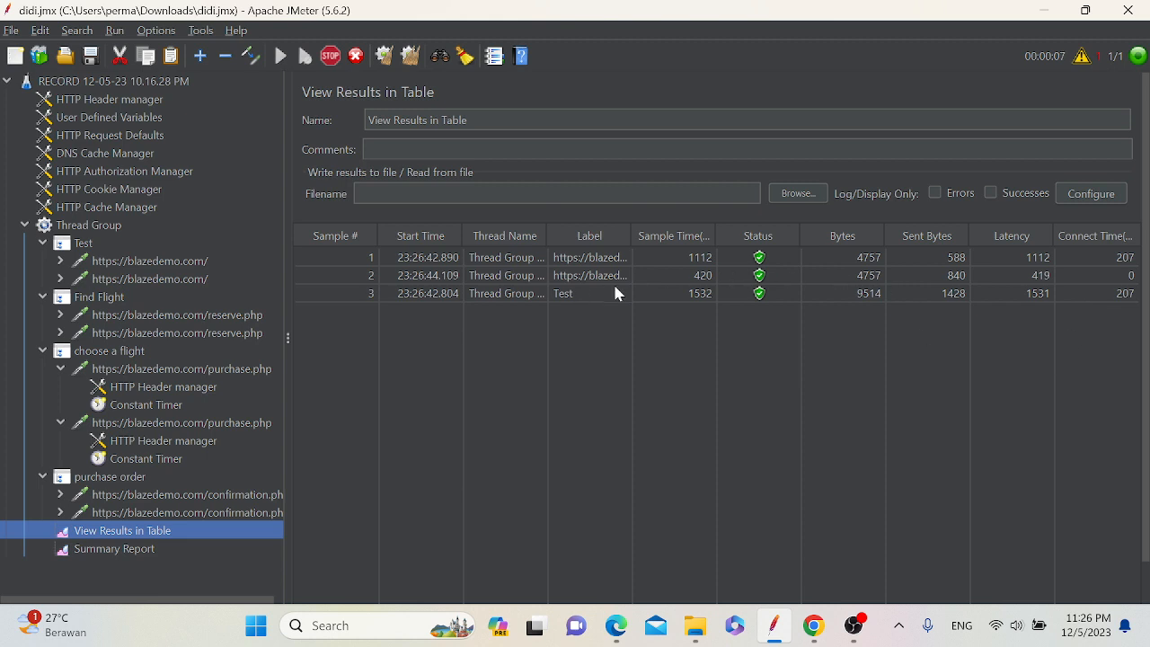
{"action": "left_click", "coordinate": [110, 549]}
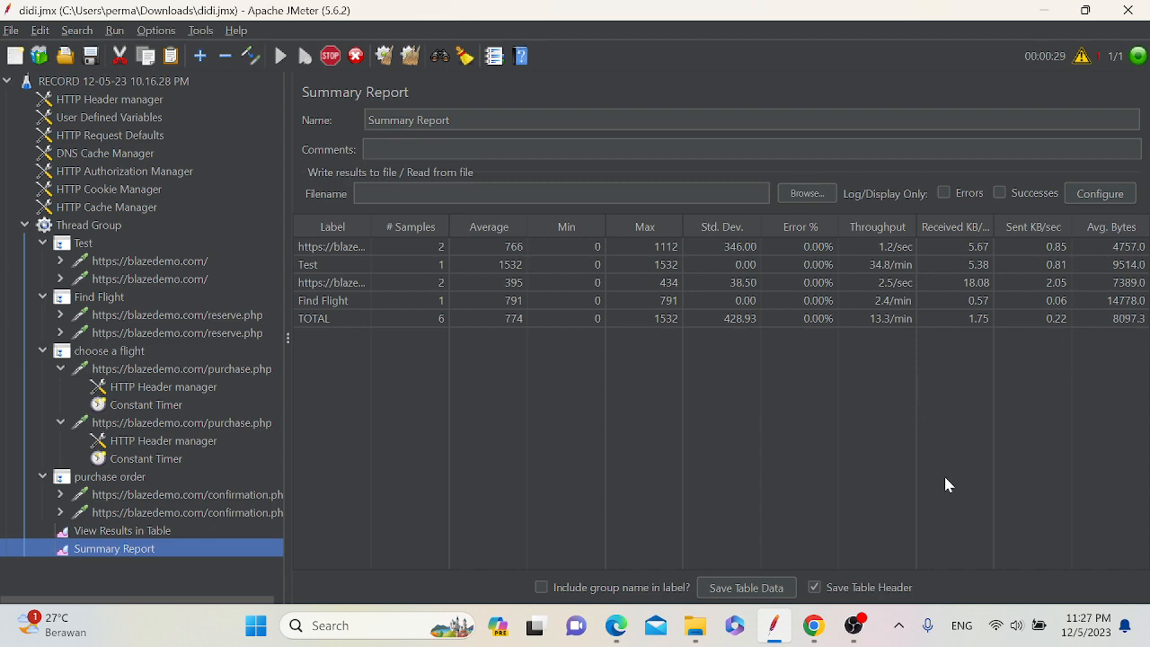
- Switch to the Chrome window with the BlazeDemo Confirmation page
{"action": "key", "text": "alt+Tab"}
{"action": "key", "text": "alt+Tab"}
{"action": "key", "text": "alt+Tab"}
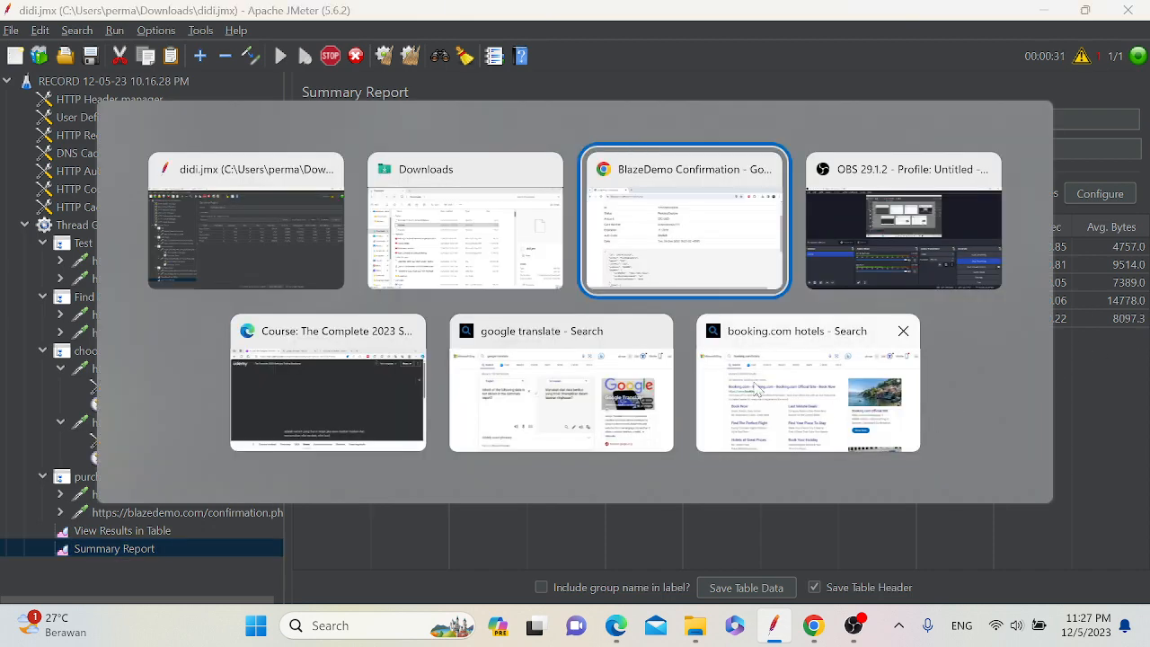